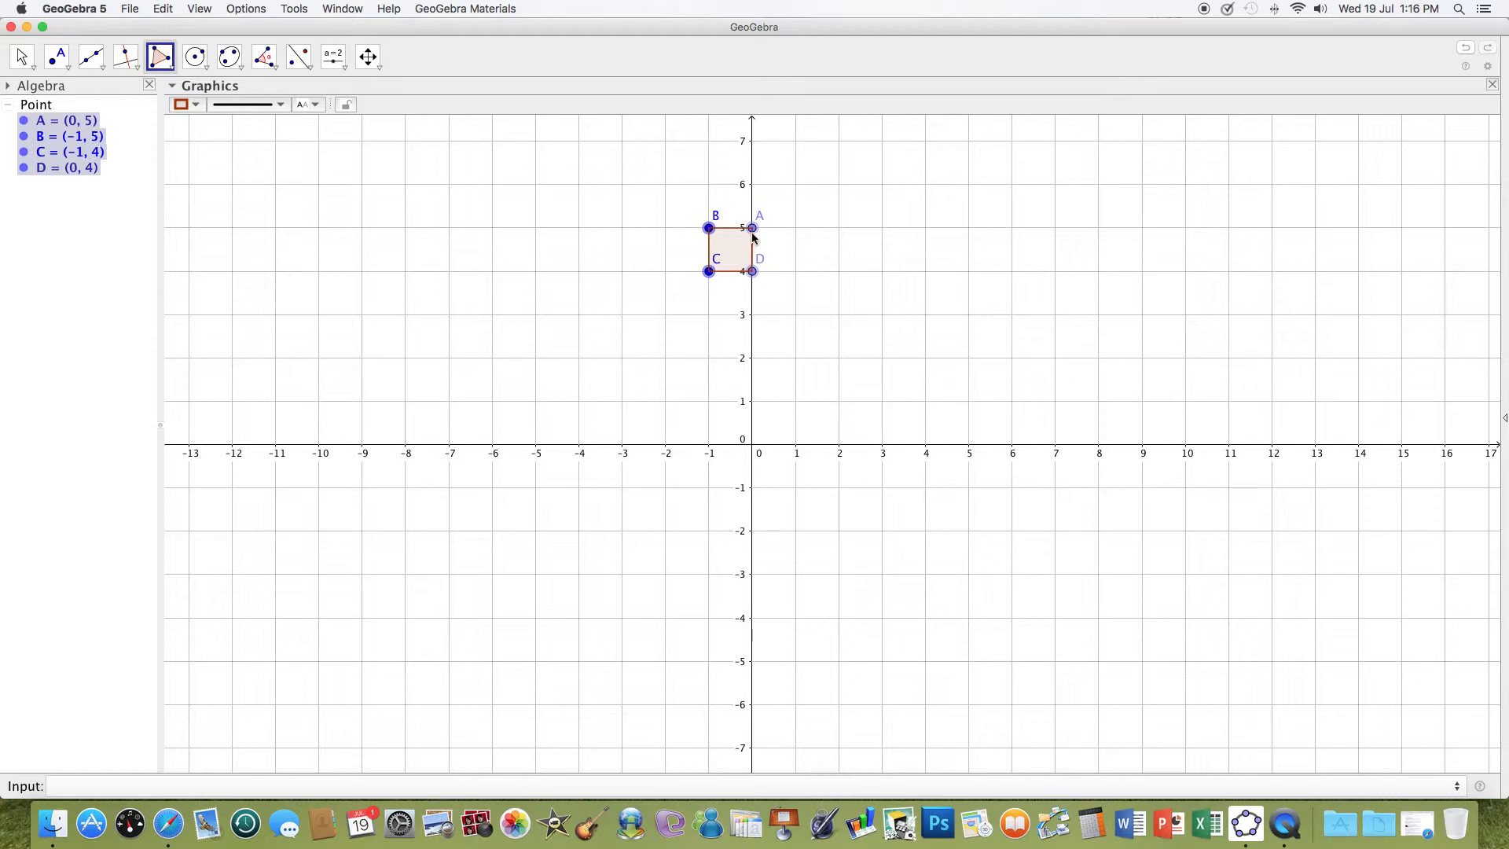
Step: Close the square polygon at its starting vertex A and hide its corner points A, B, C and D
click(753, 231)
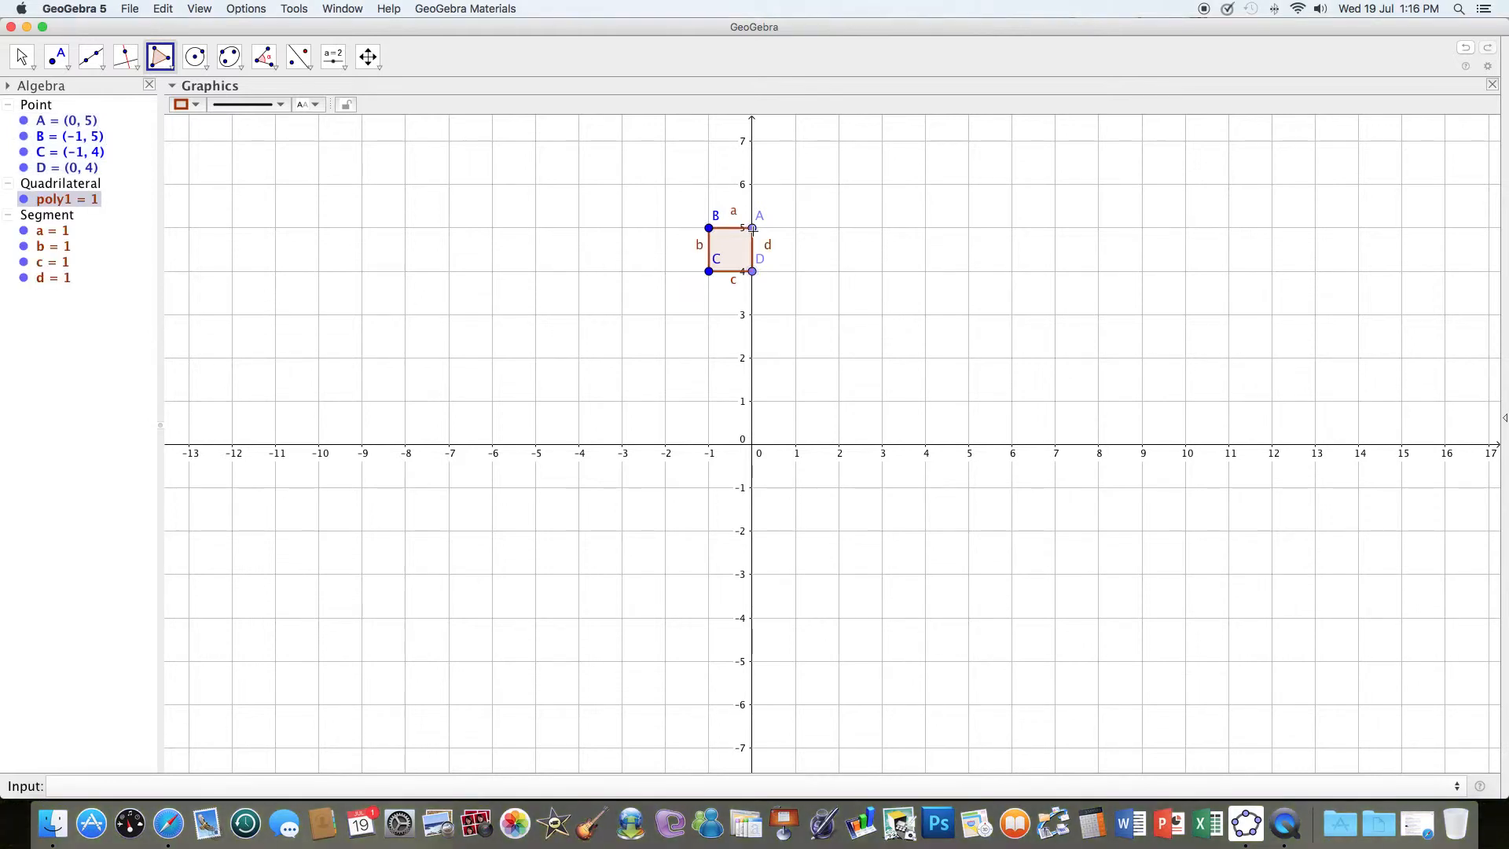
click(23, 120)
click(23, 136)
click(23, 152)
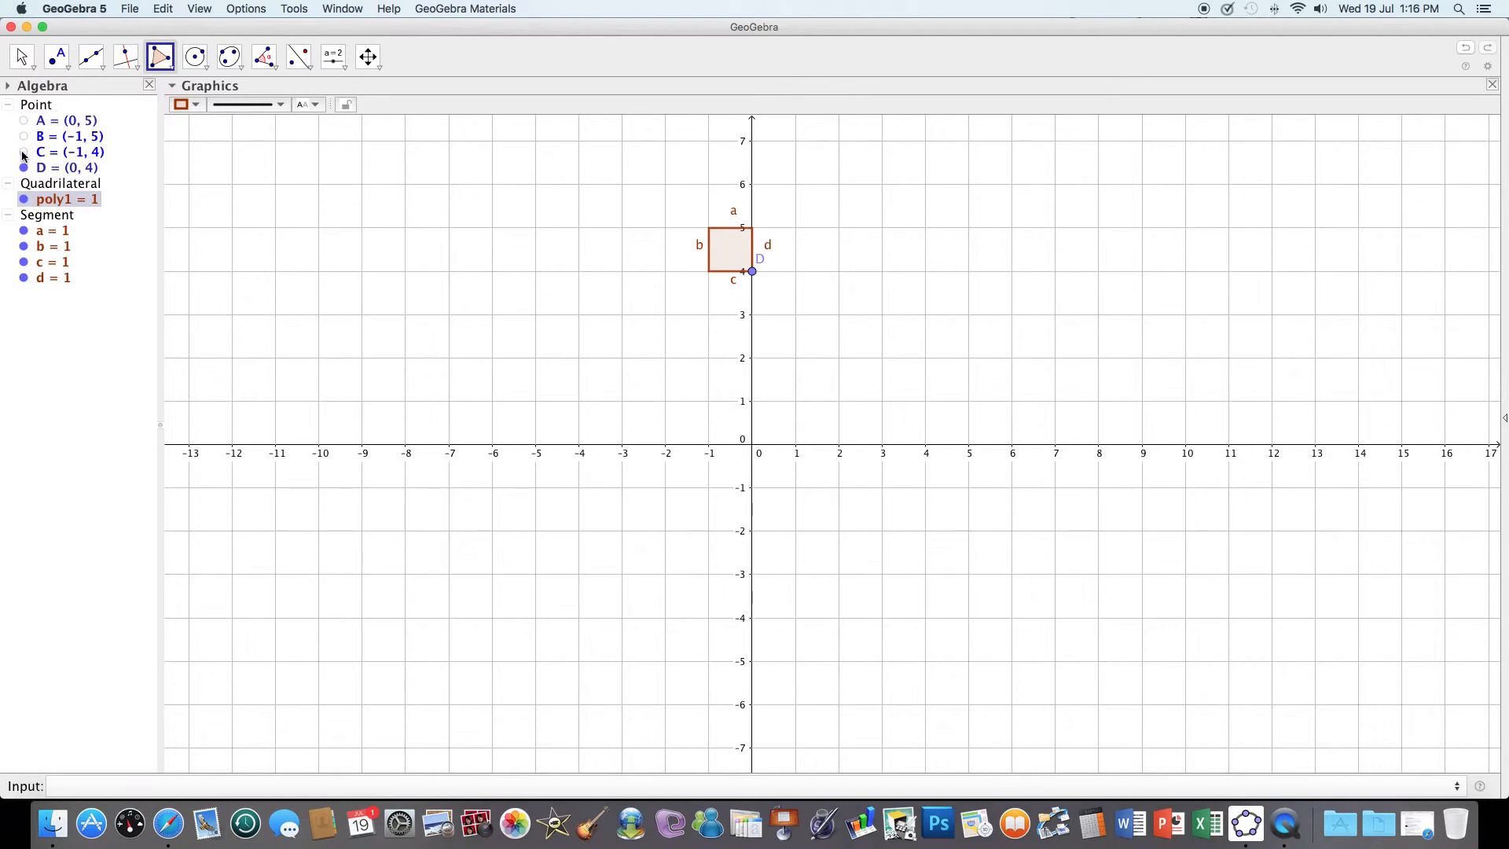
click(24, 167)
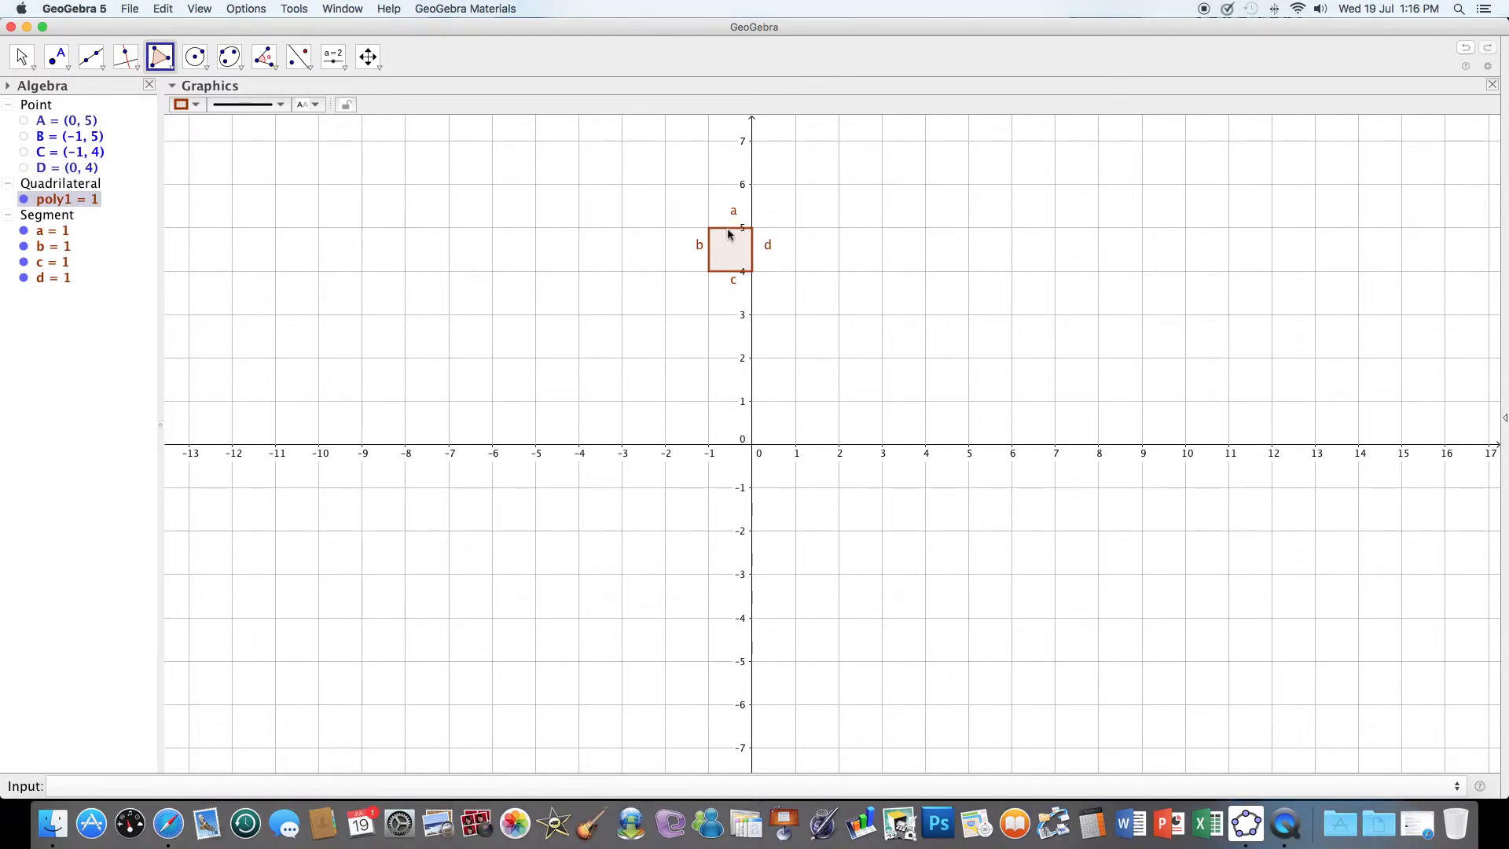
Step: Hide the labels of the square's four side segments a, b, c and d
right_click(731, 234)
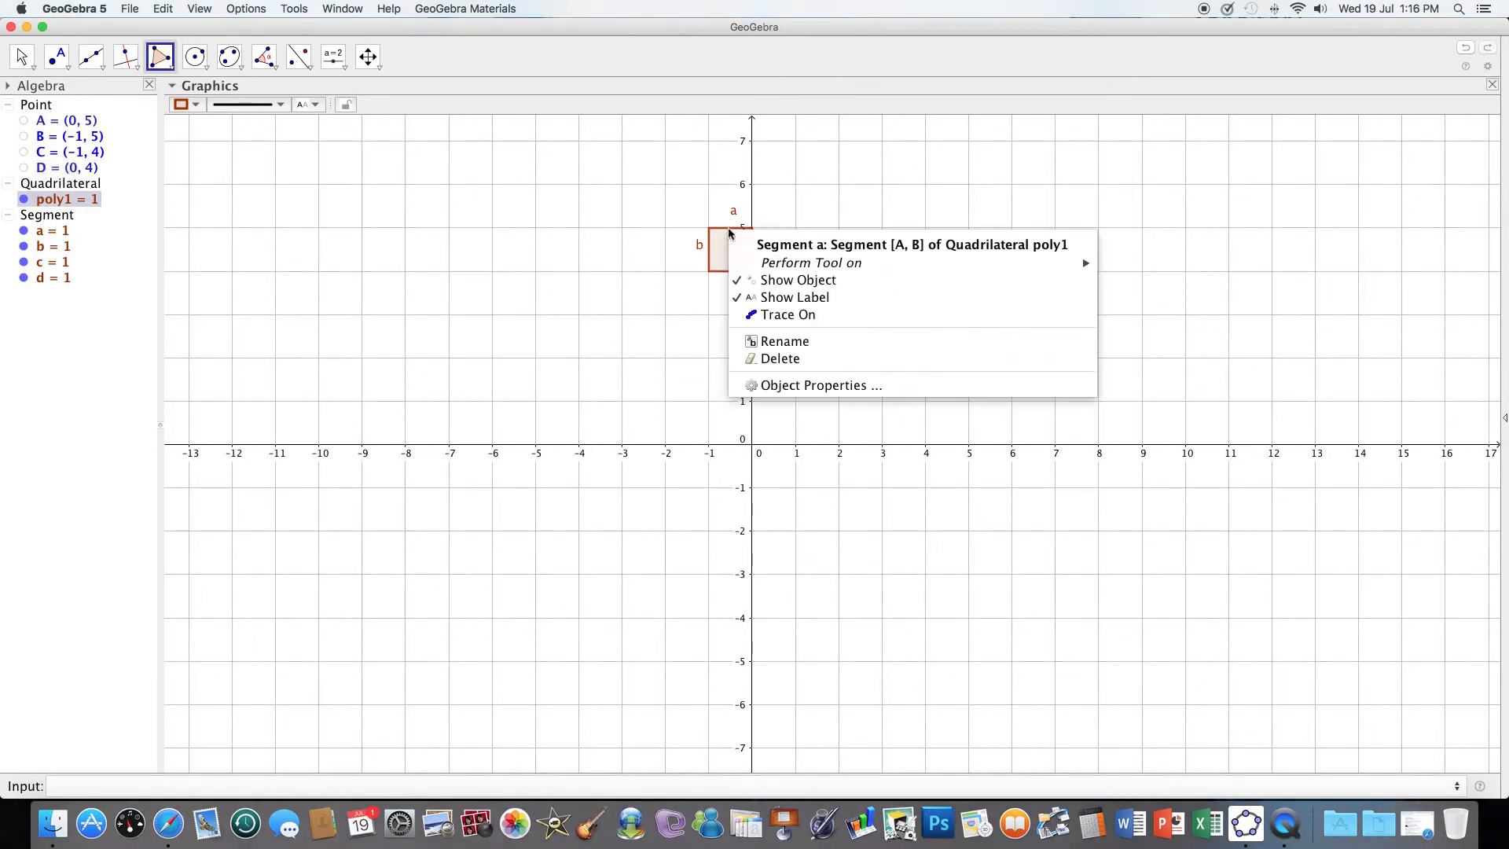
click(750, 296)
right_click(707, 256)
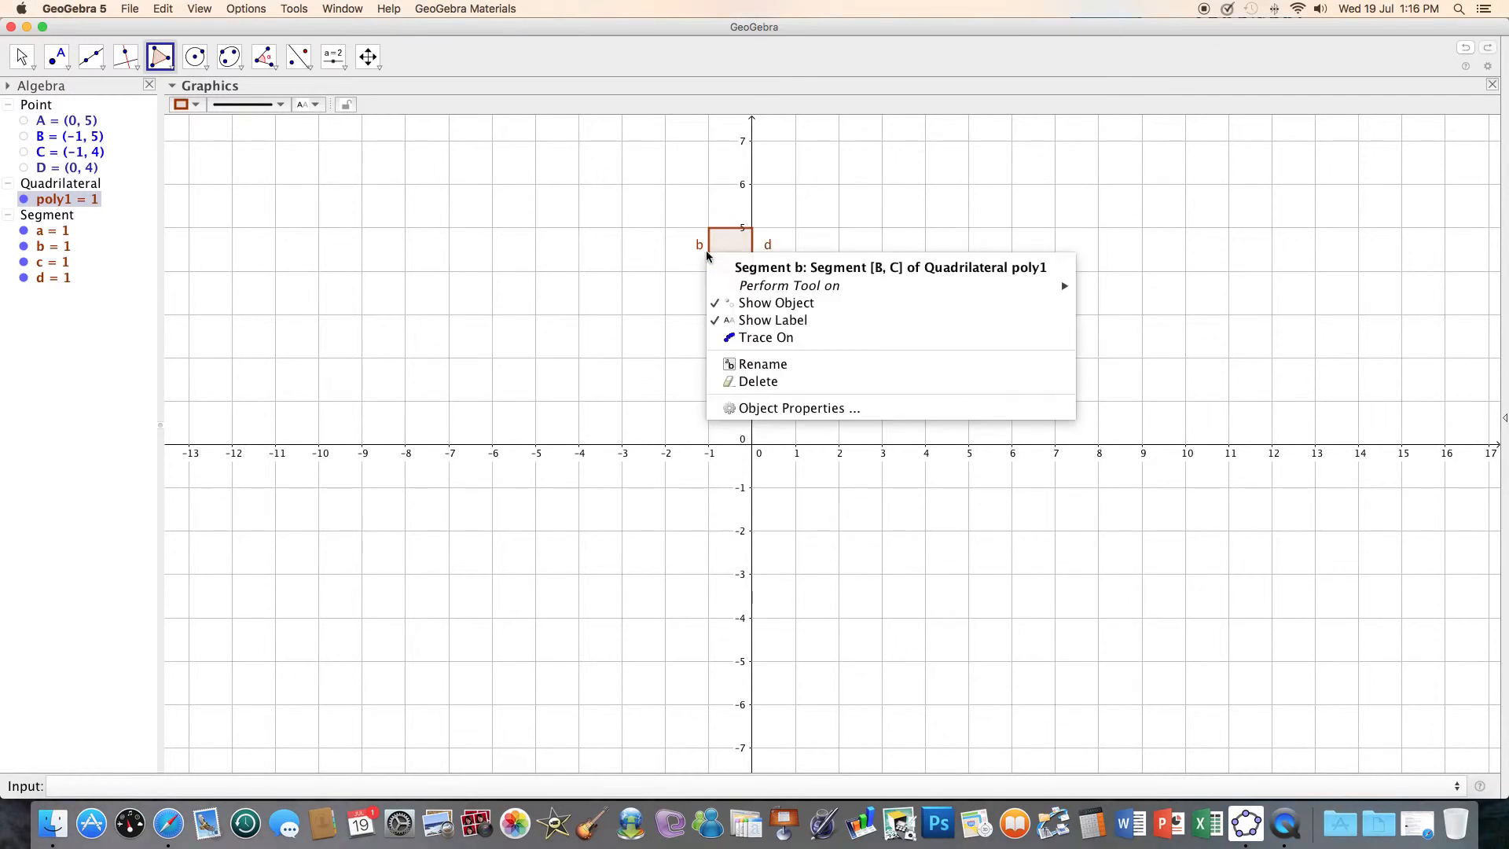
click(747, 320)
right_click(735, 274)
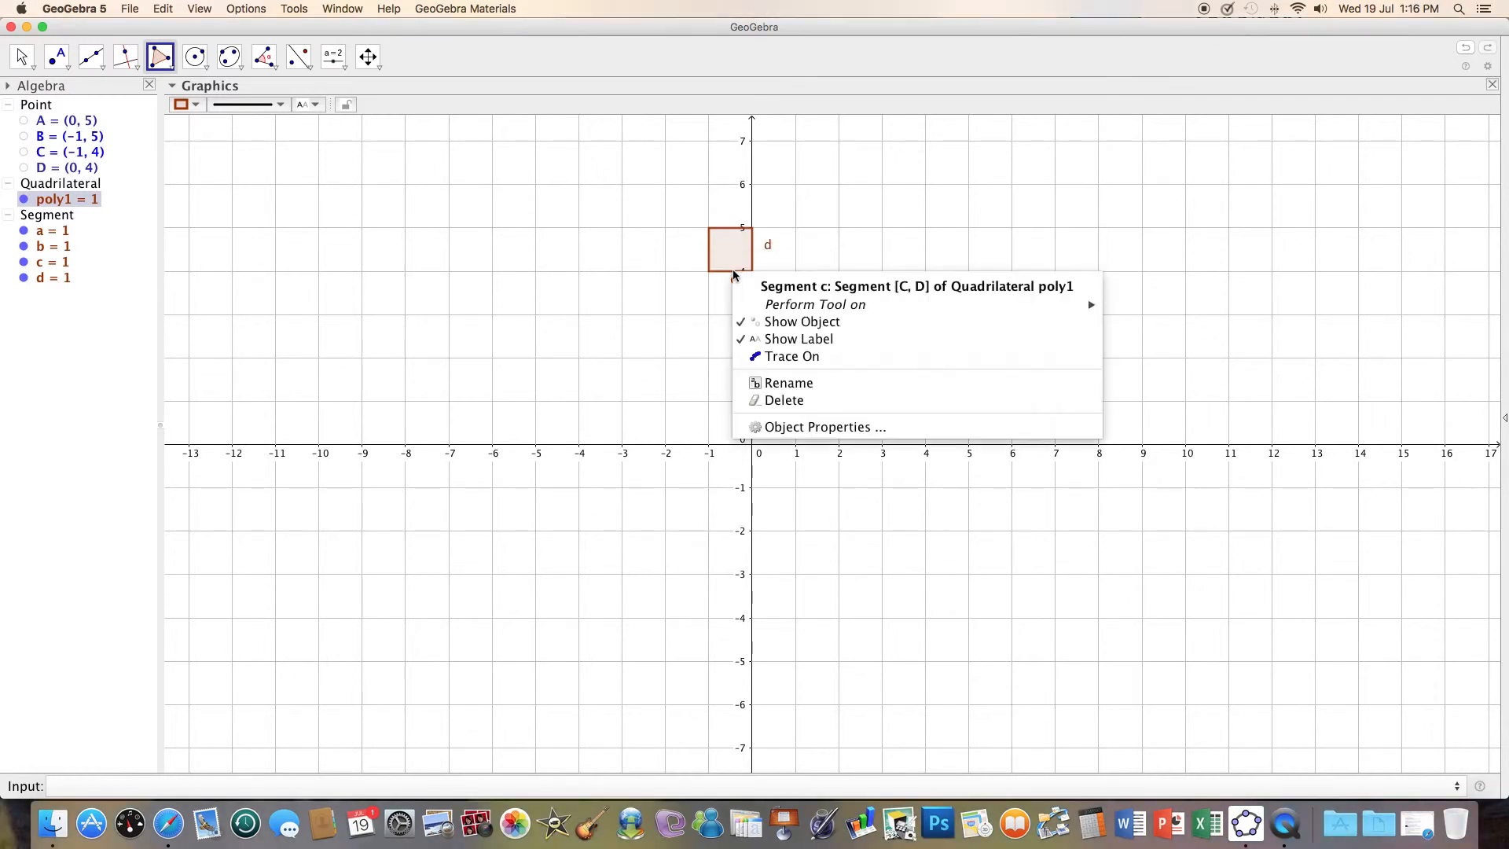
click(774, 338)
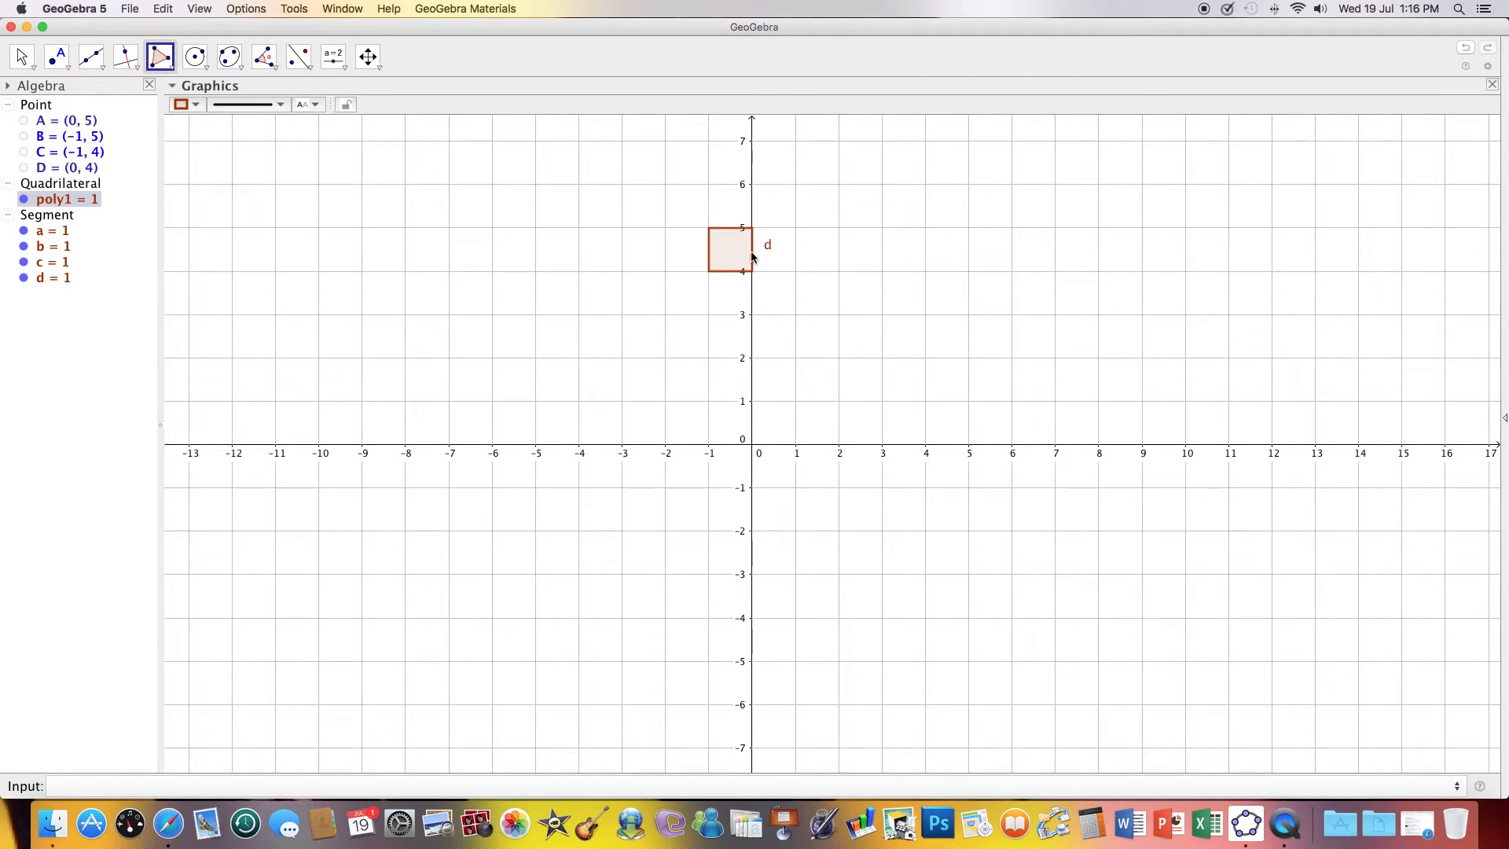
right_click(754, 256)
click(797, 315)
Step: Set the square's color to black (#000000) with an opacity of 75
right_click(732, 258)
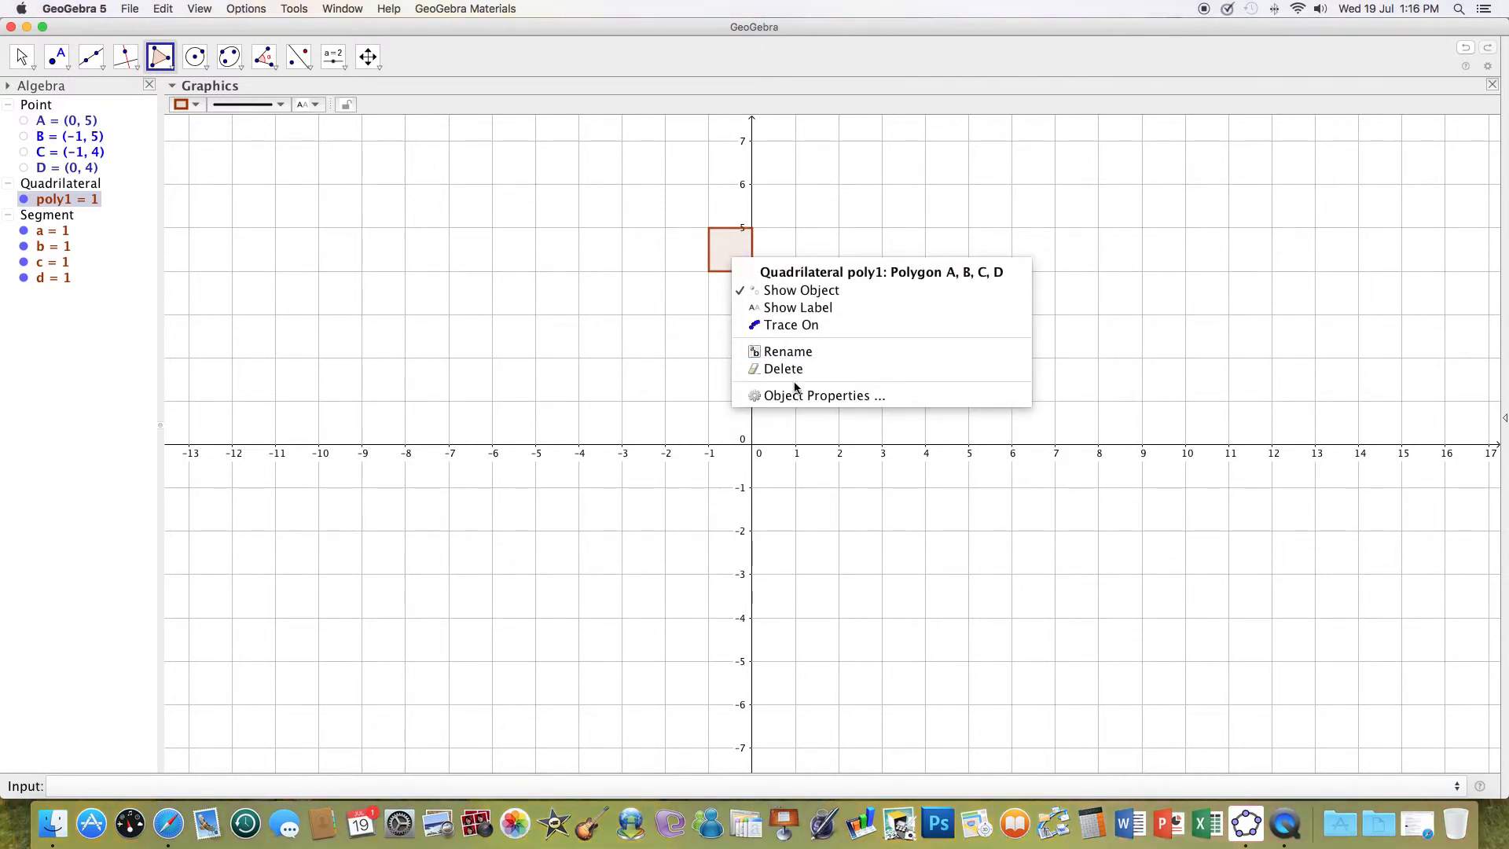
click(800, 393)
click(726, 250)
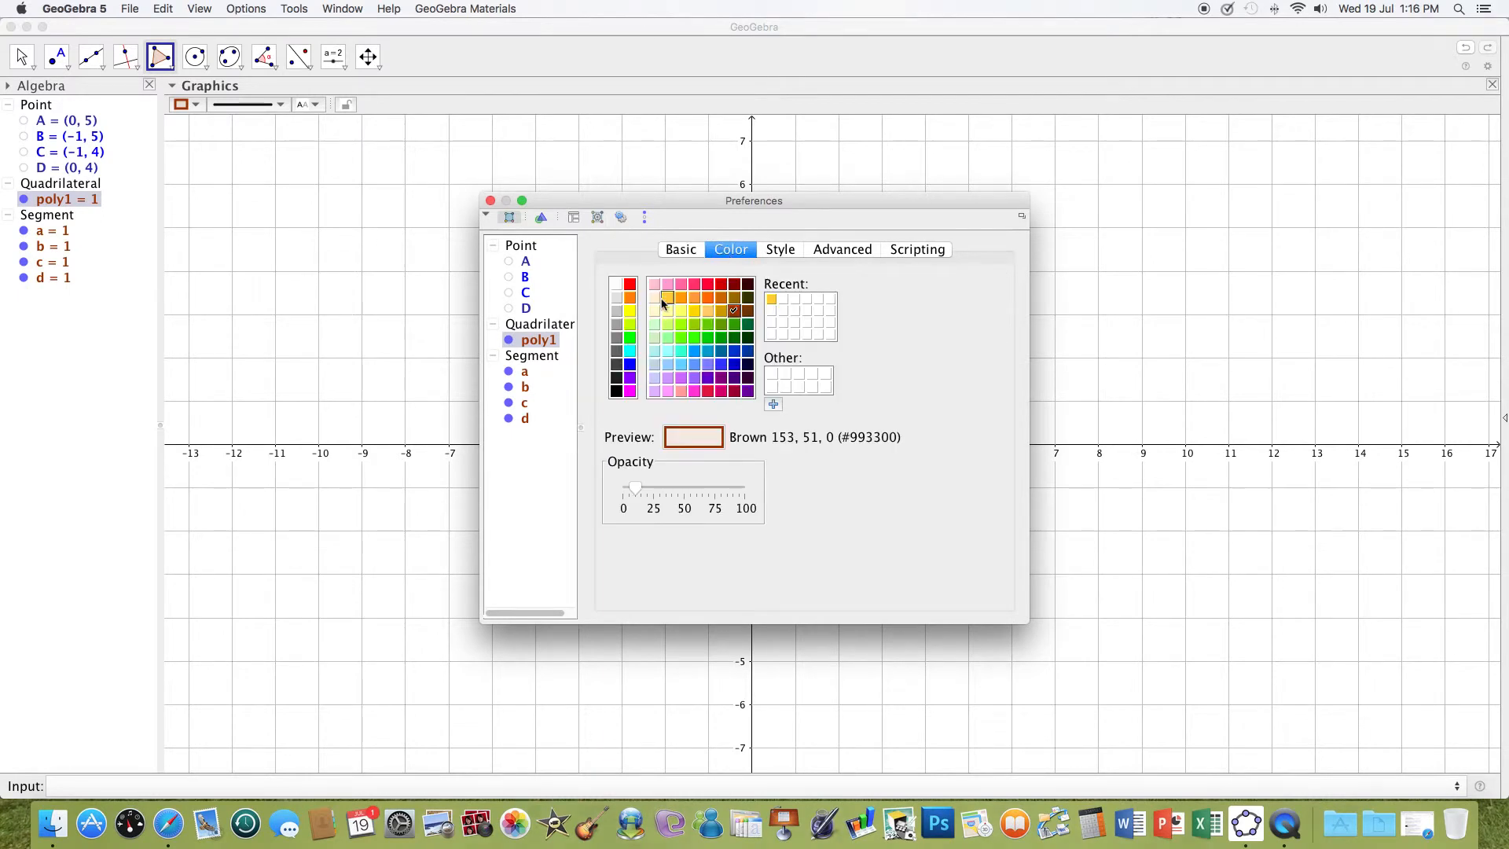
click(617, 394)
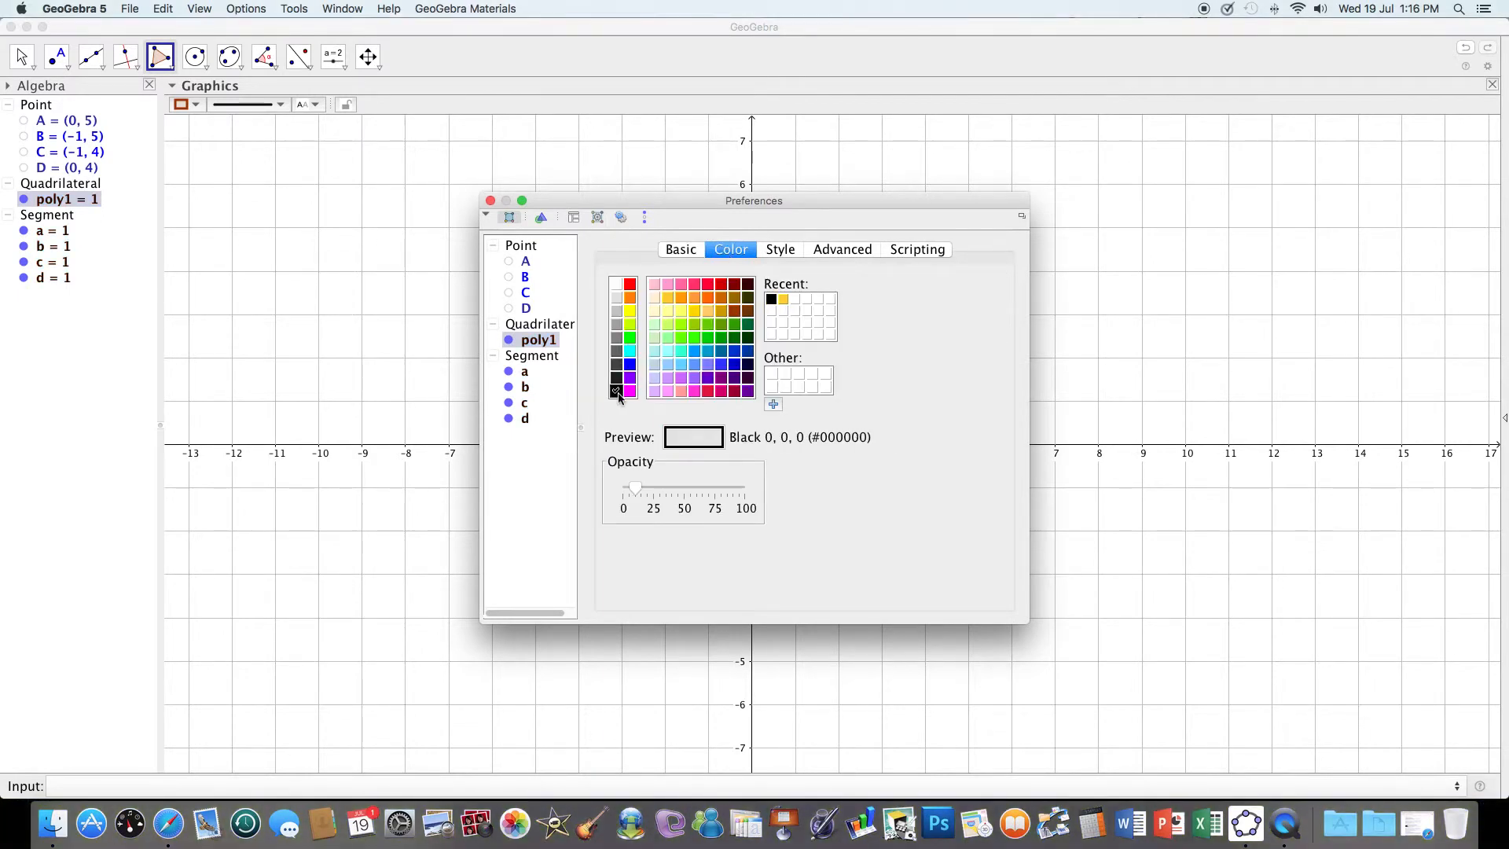
drag(633, 490, 716, 497)
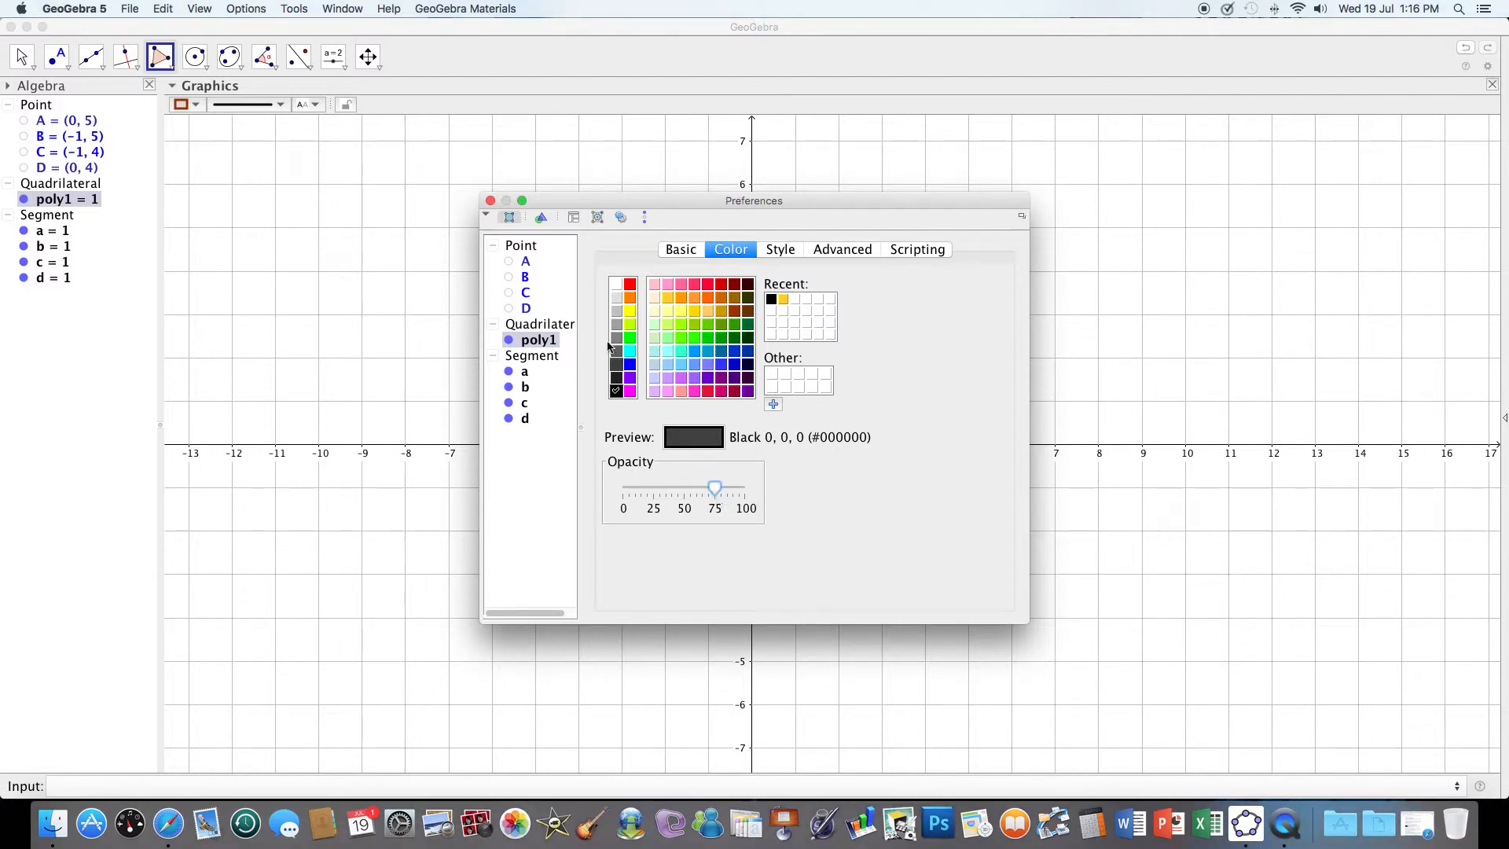
click(490, 201)
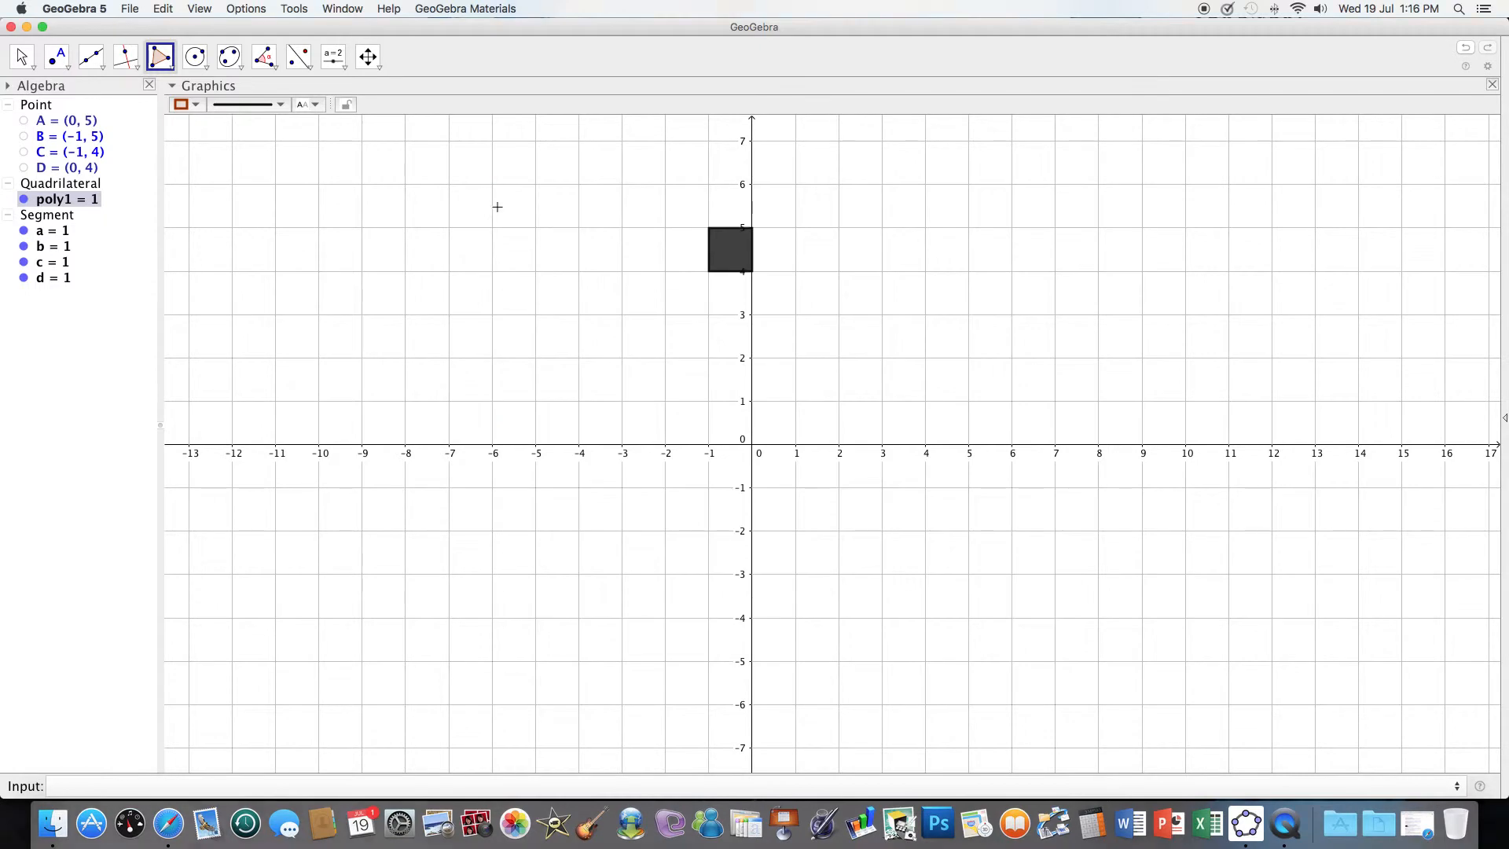
Step: Draw a diagonal segment across the square from (0, 4) to (-1, 5)
click(92, 67)
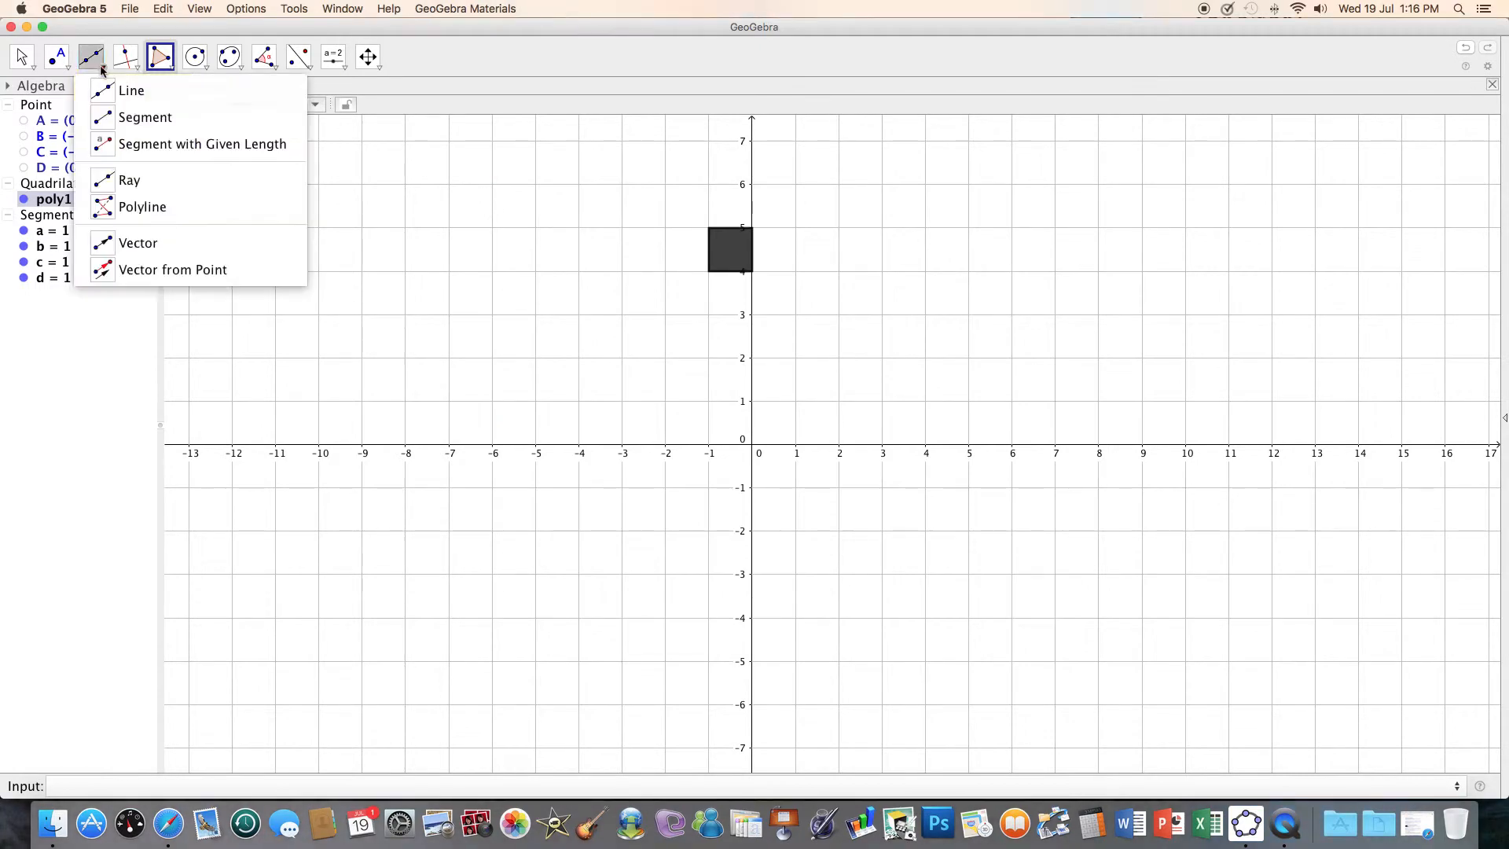
click(125, 115)
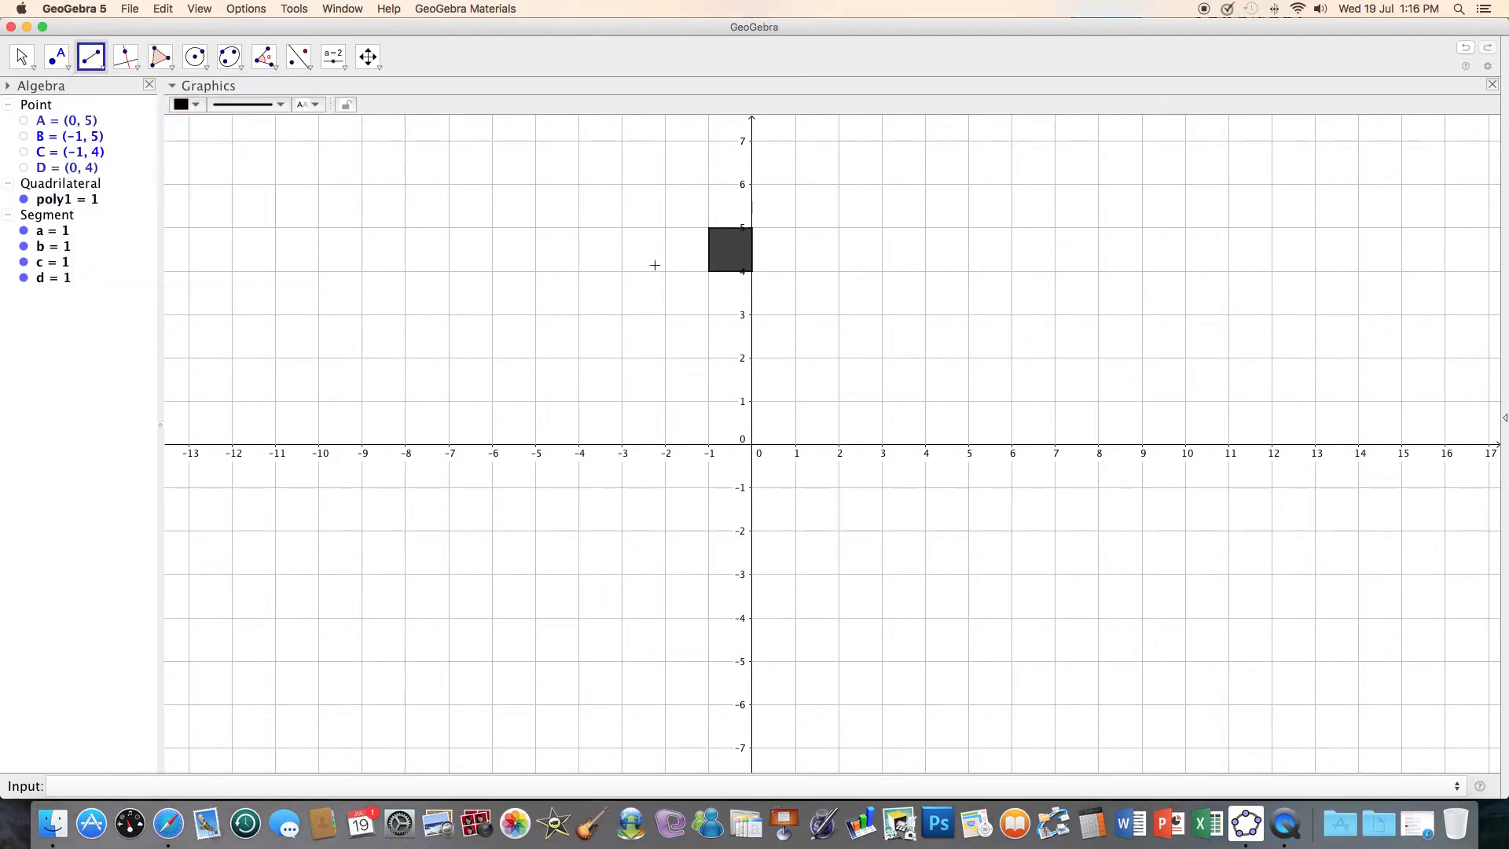
click(753, 273)
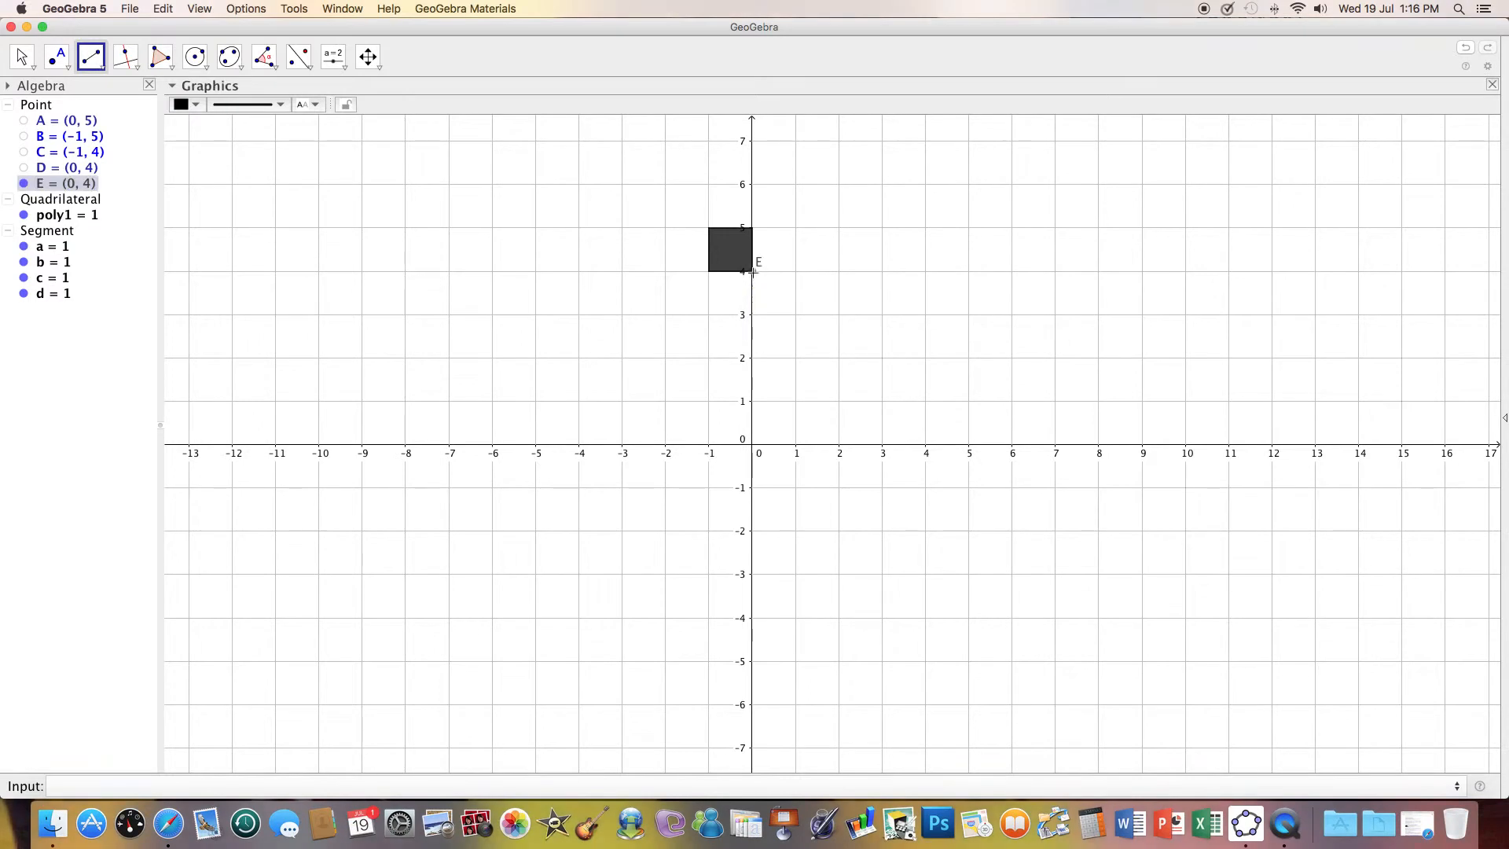
click(710, 229)
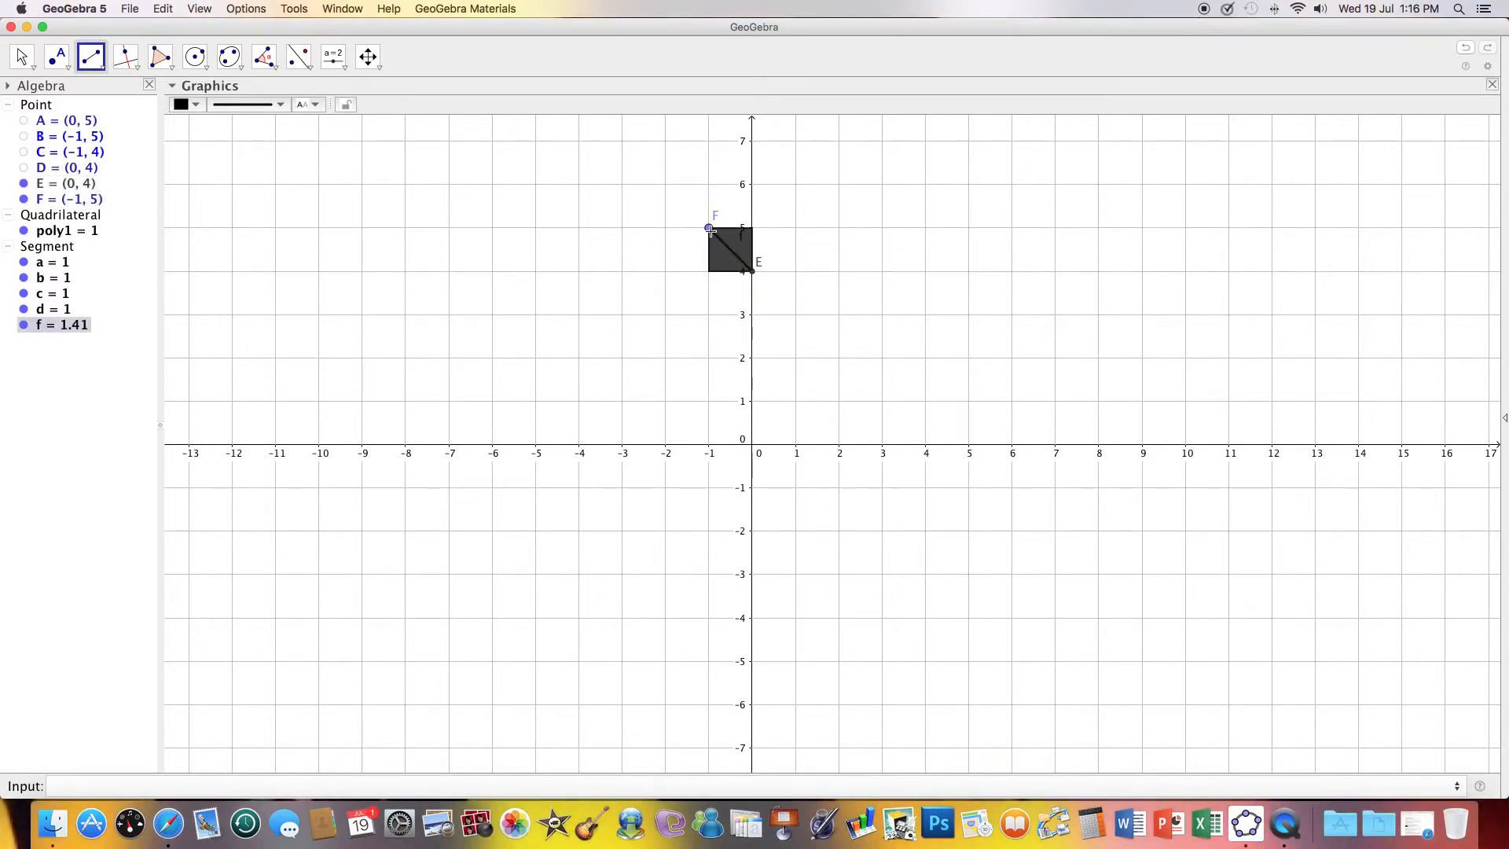
Step: Color the diagonal segment yellow (#FFCC33) and set its line thickness to 9
right_click(55, 324)
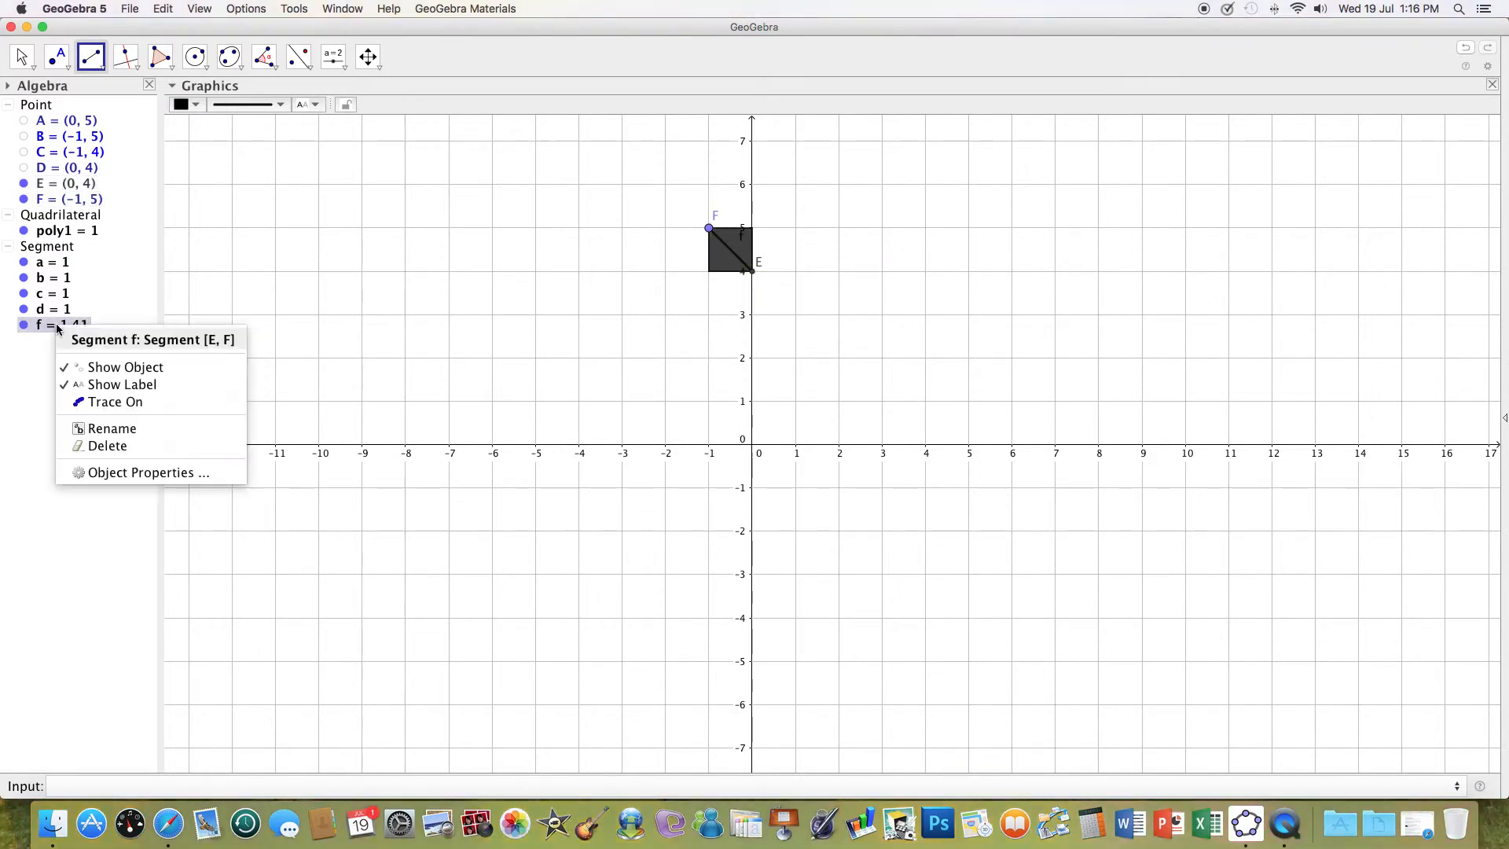
click(120, 473)
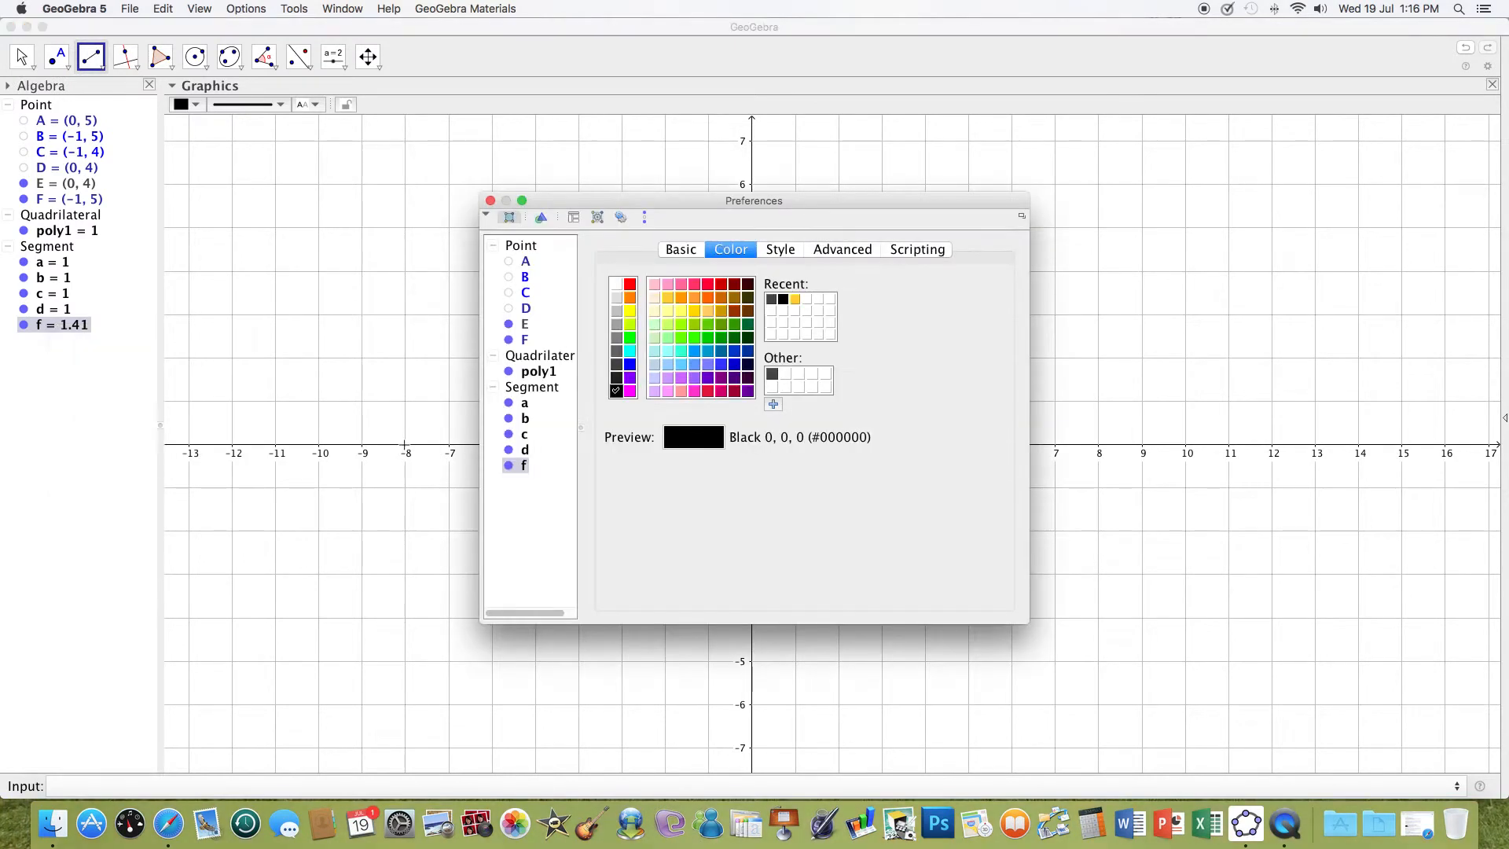
click(796, 299)
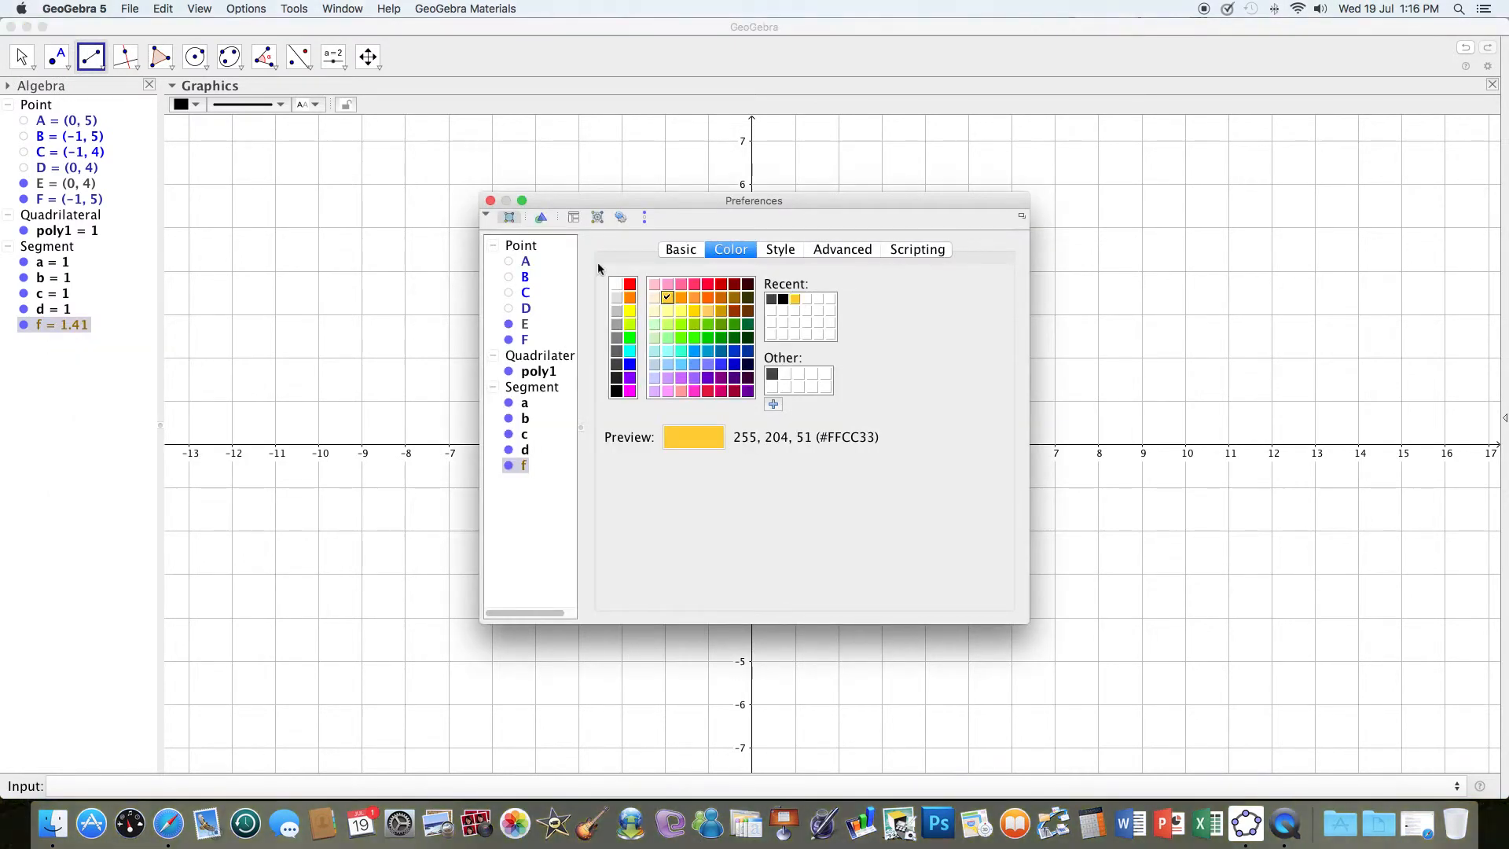
click(781, 250)
drag(663, 309, 706, 310)
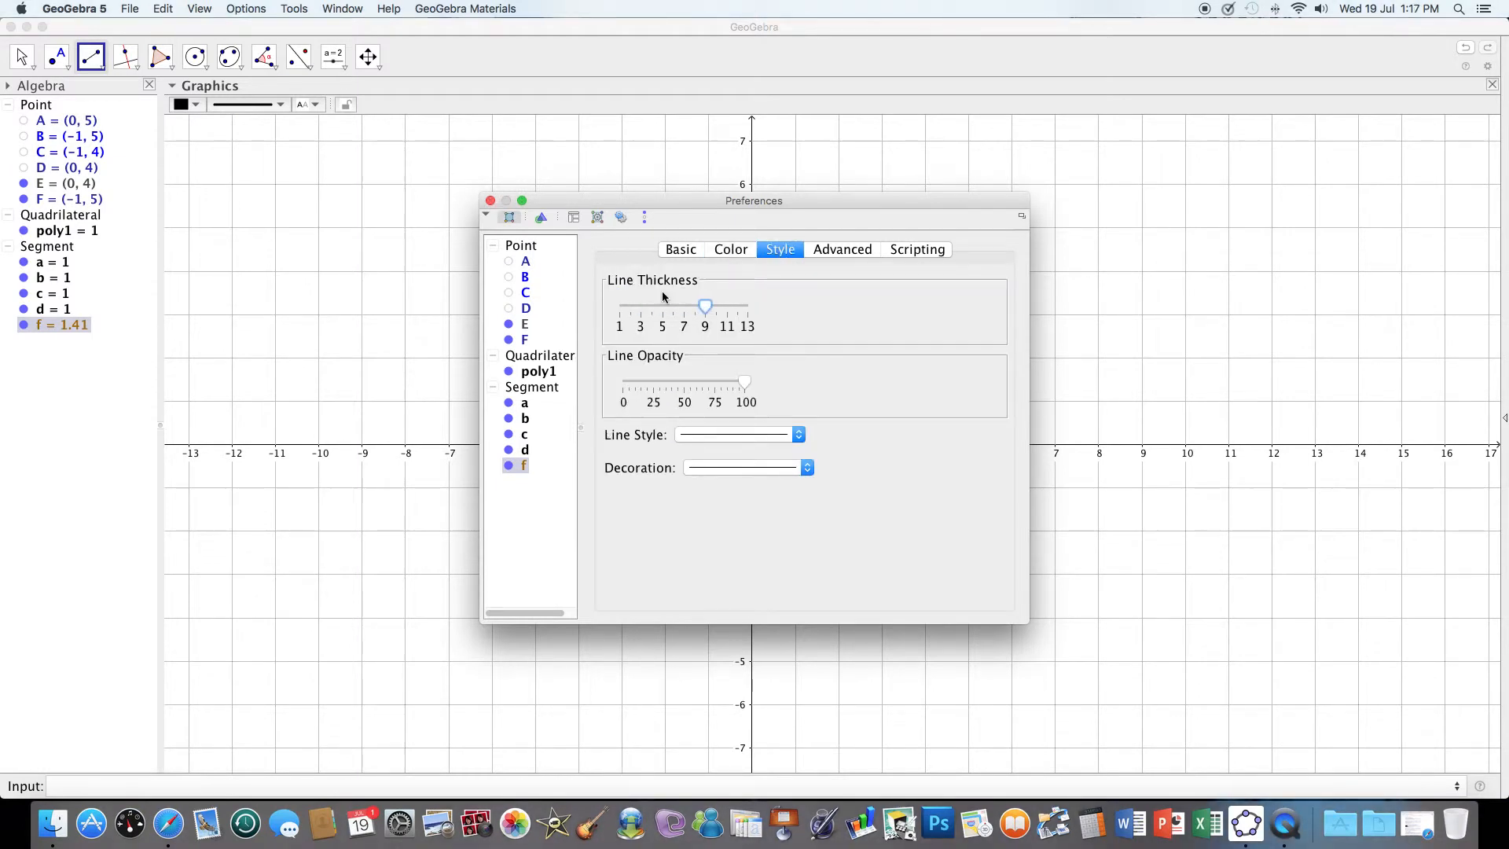
click(488, 202)
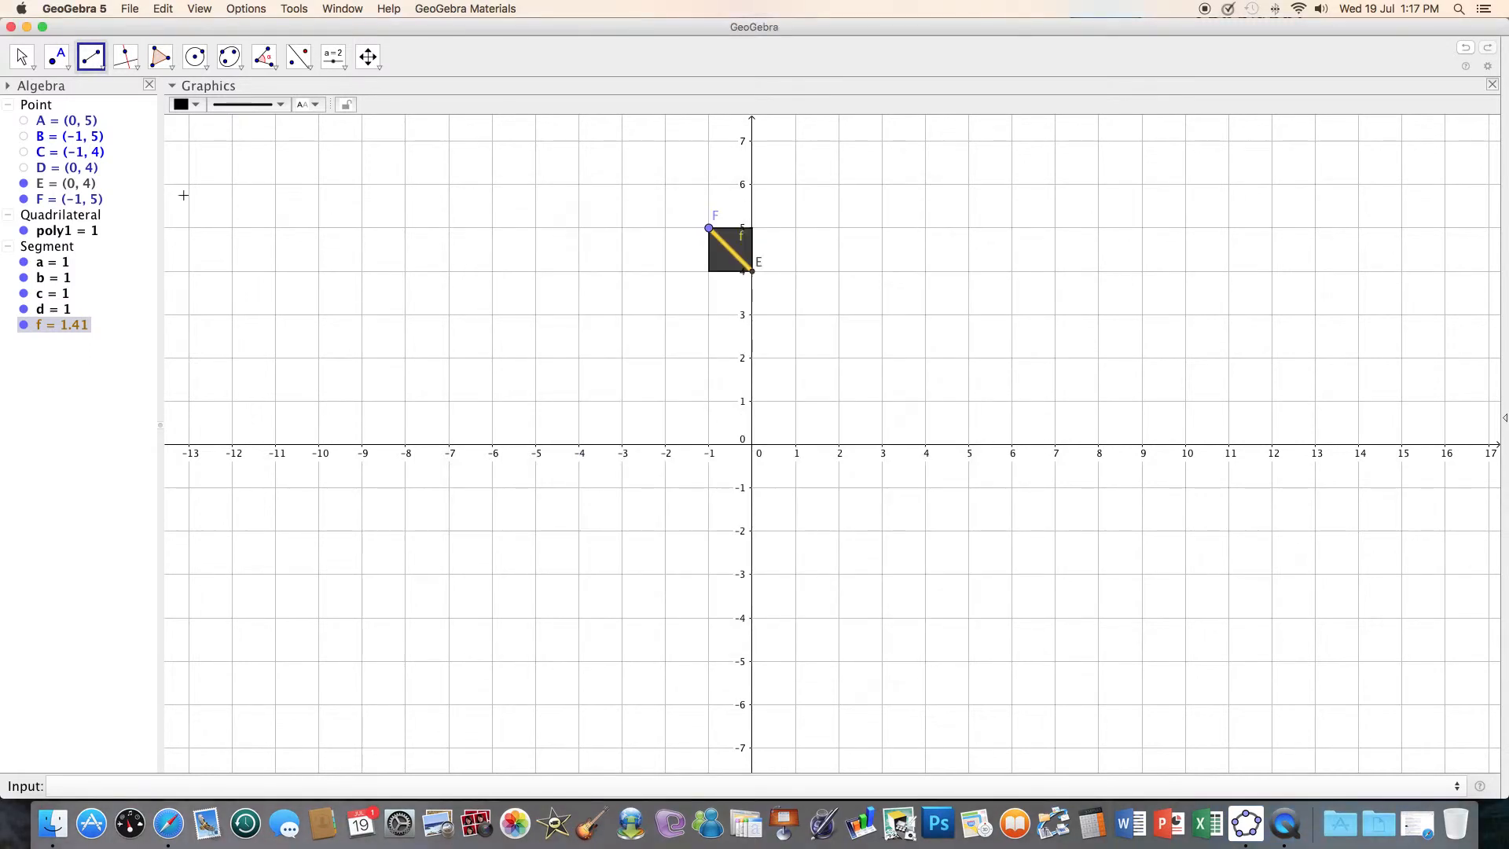
Step: Draw the second diagonal segment from (-1, 4) to (0, 5) and set its line thickness to 9
click(709, 271)
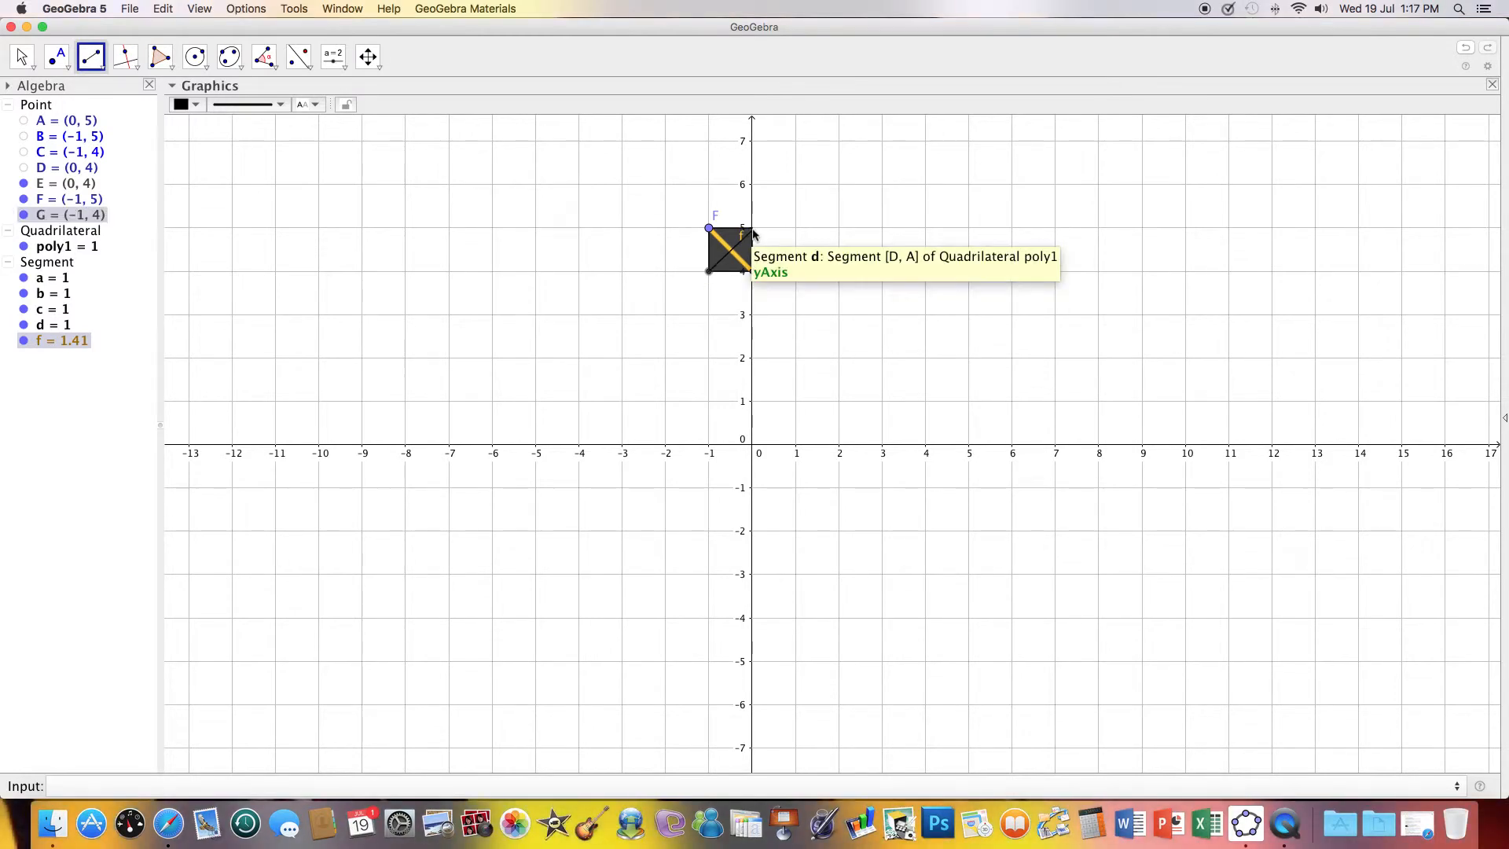
click(752, 229)
right_click(66, 372)
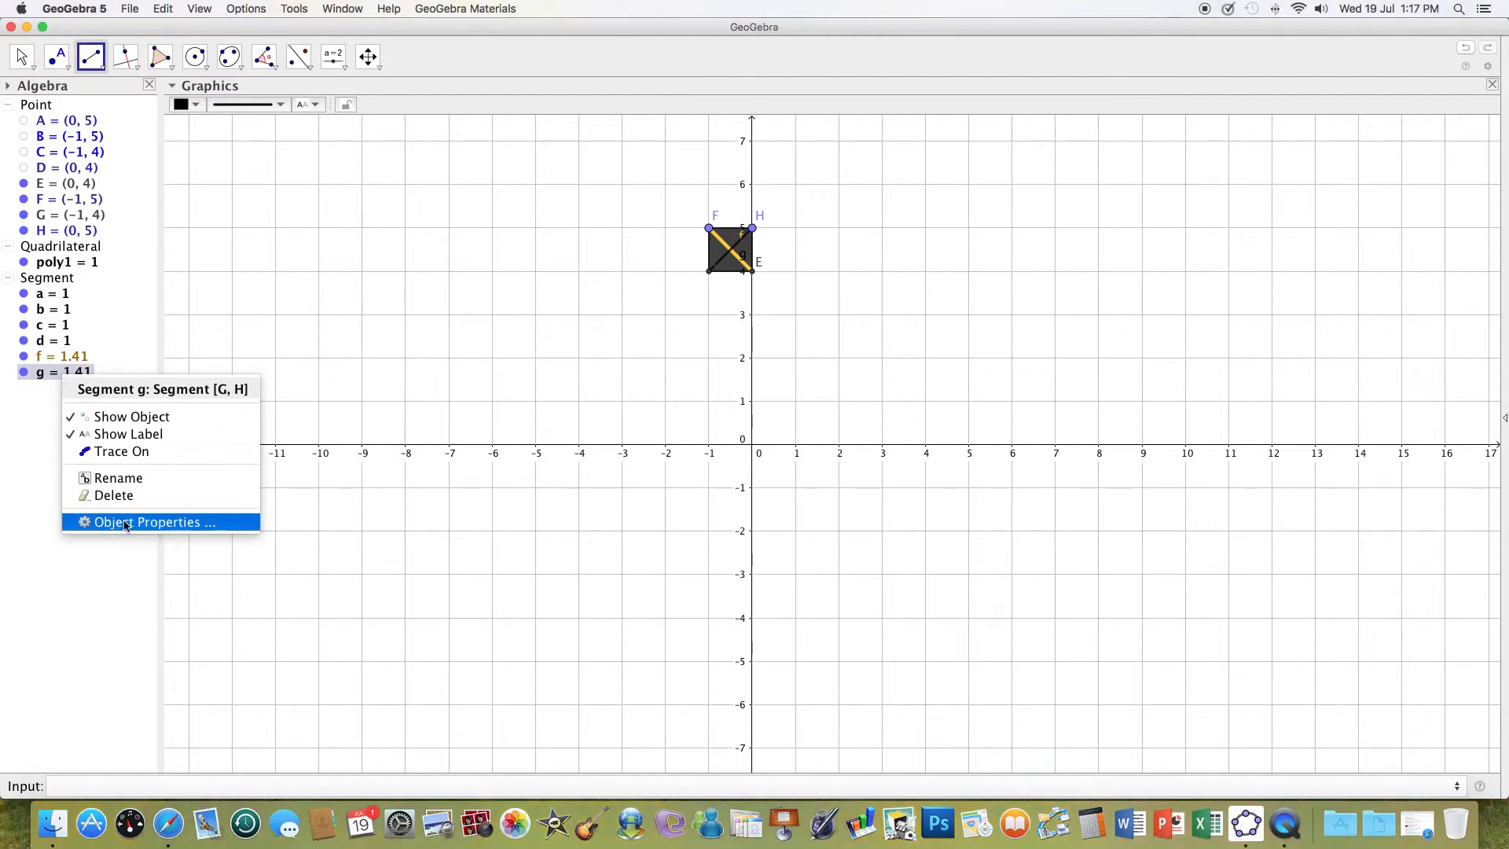
click(126, 522)
click(721, 249)
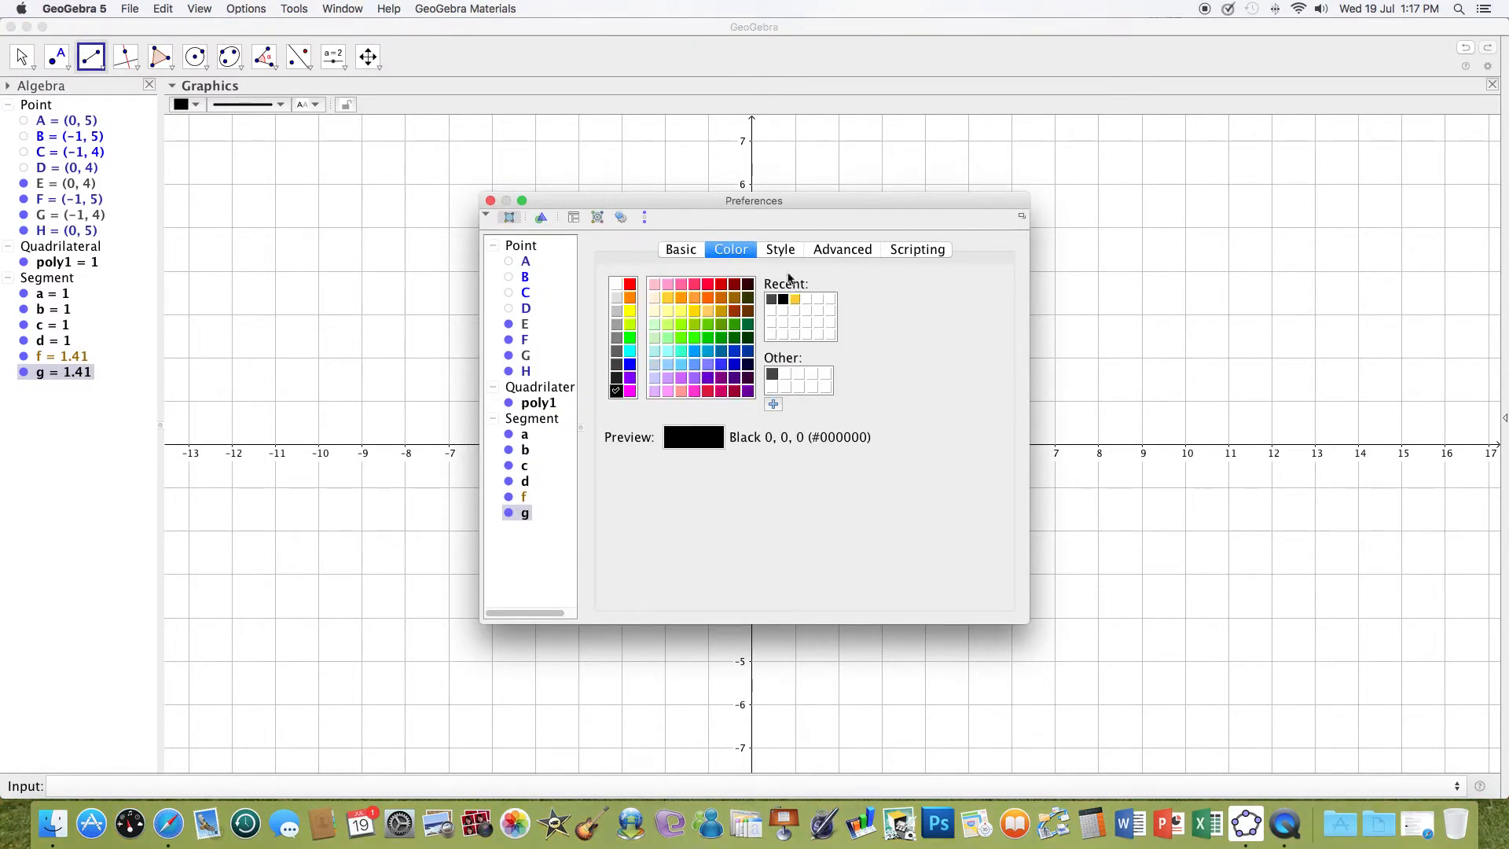
click(781, 251)
drag(640, 309, 704, 307)
click(491, 201)
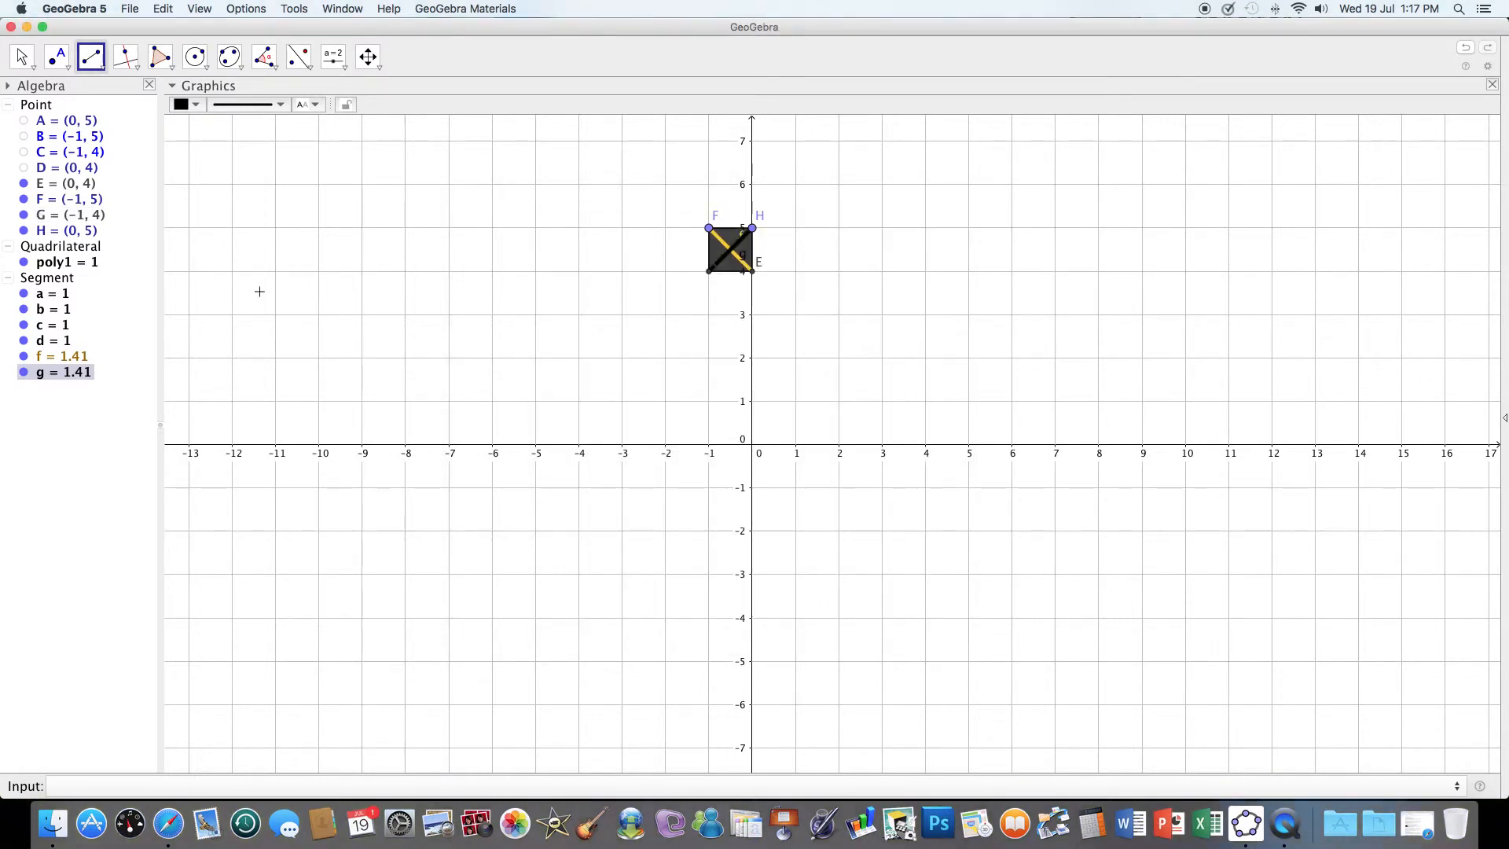
Step: Color the second diagonal, segment g, yellow (#FFCC33)
right_click(77, 379)
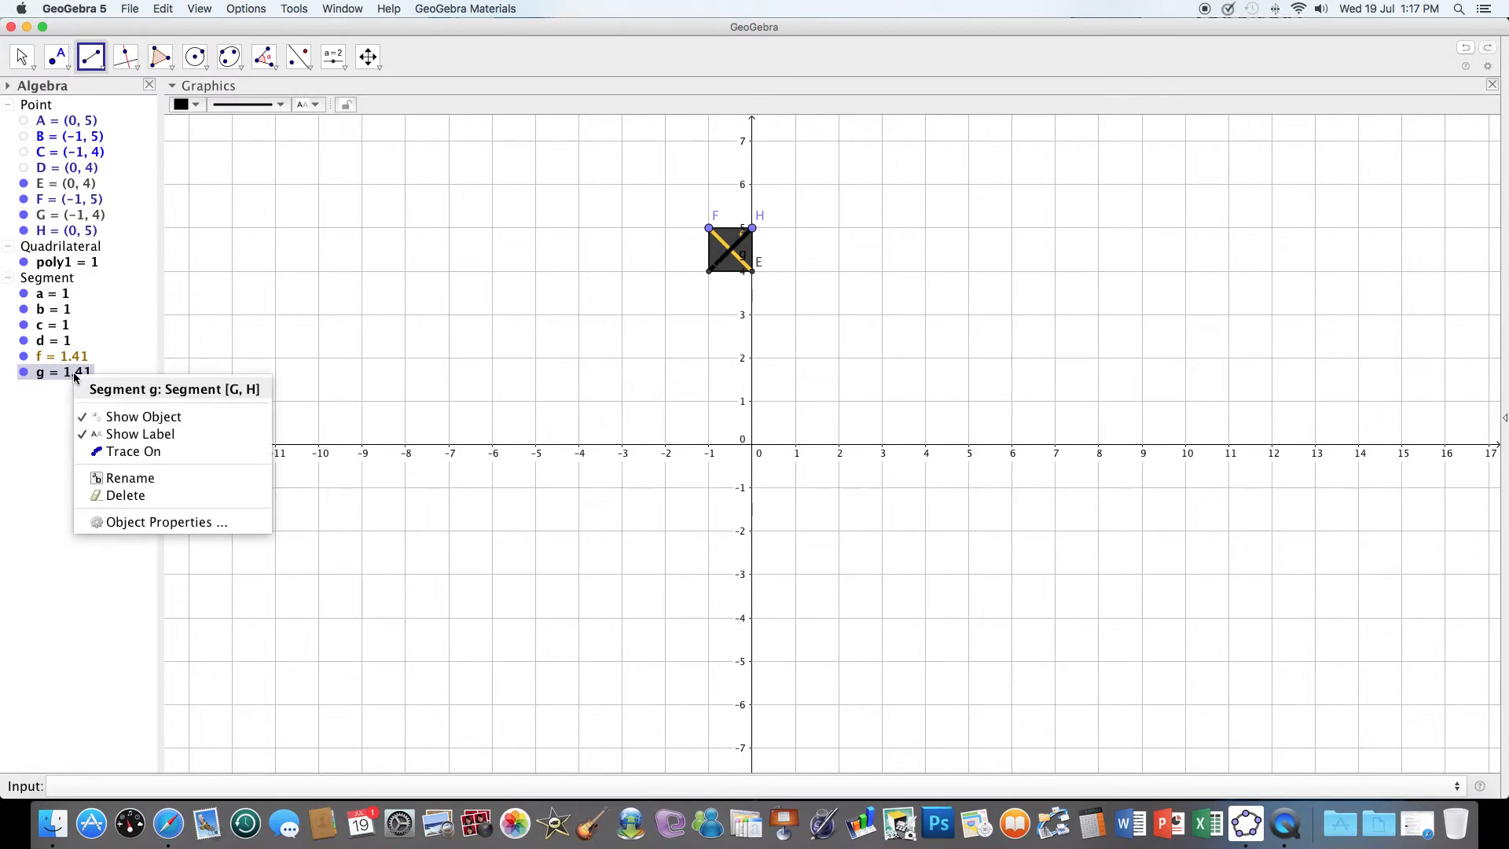
click(129, 525)
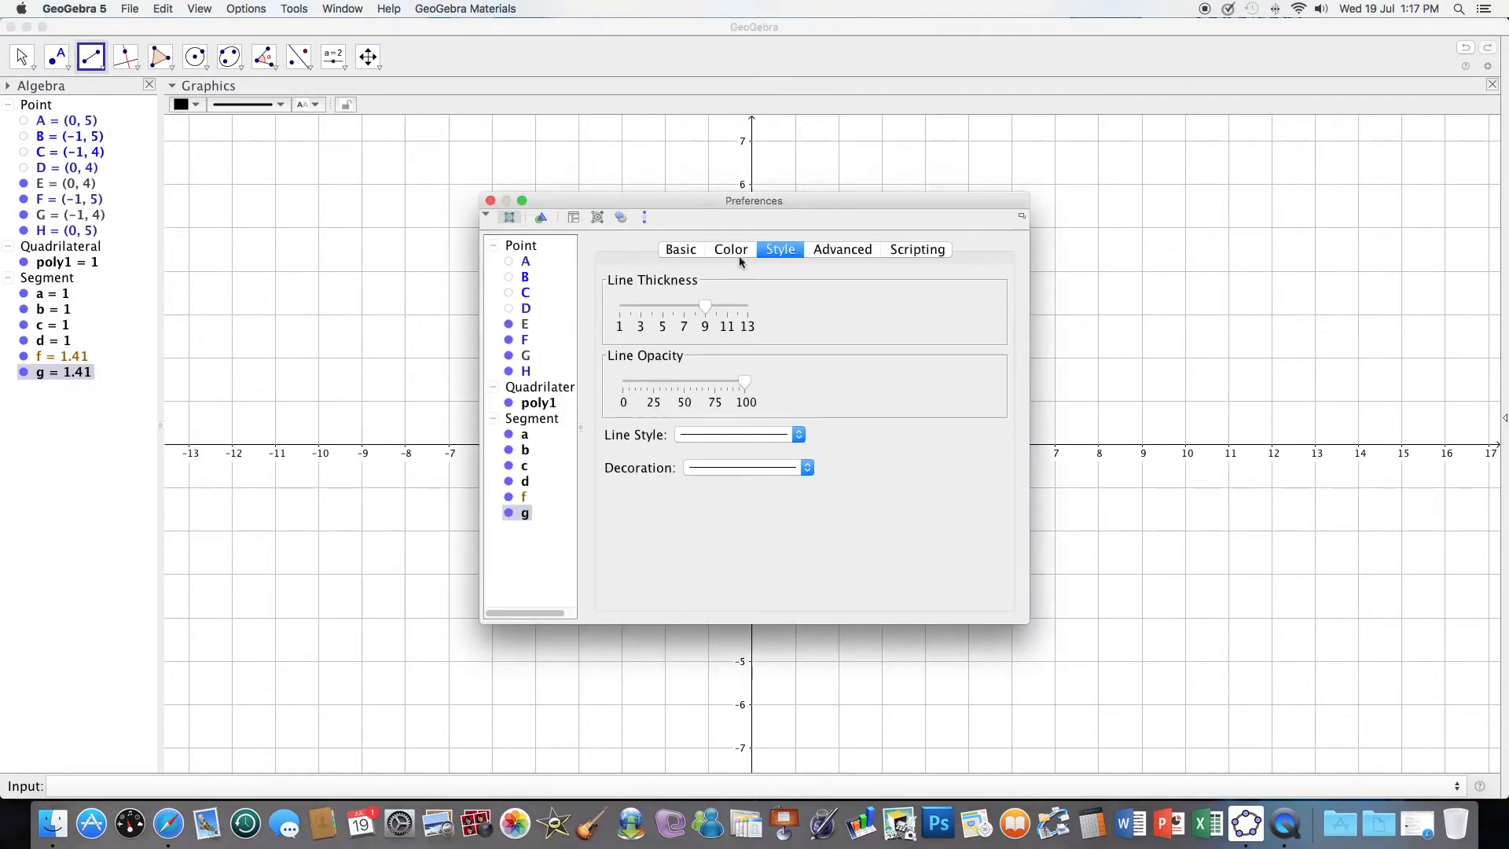
click(731, 249)
click(795, 299)
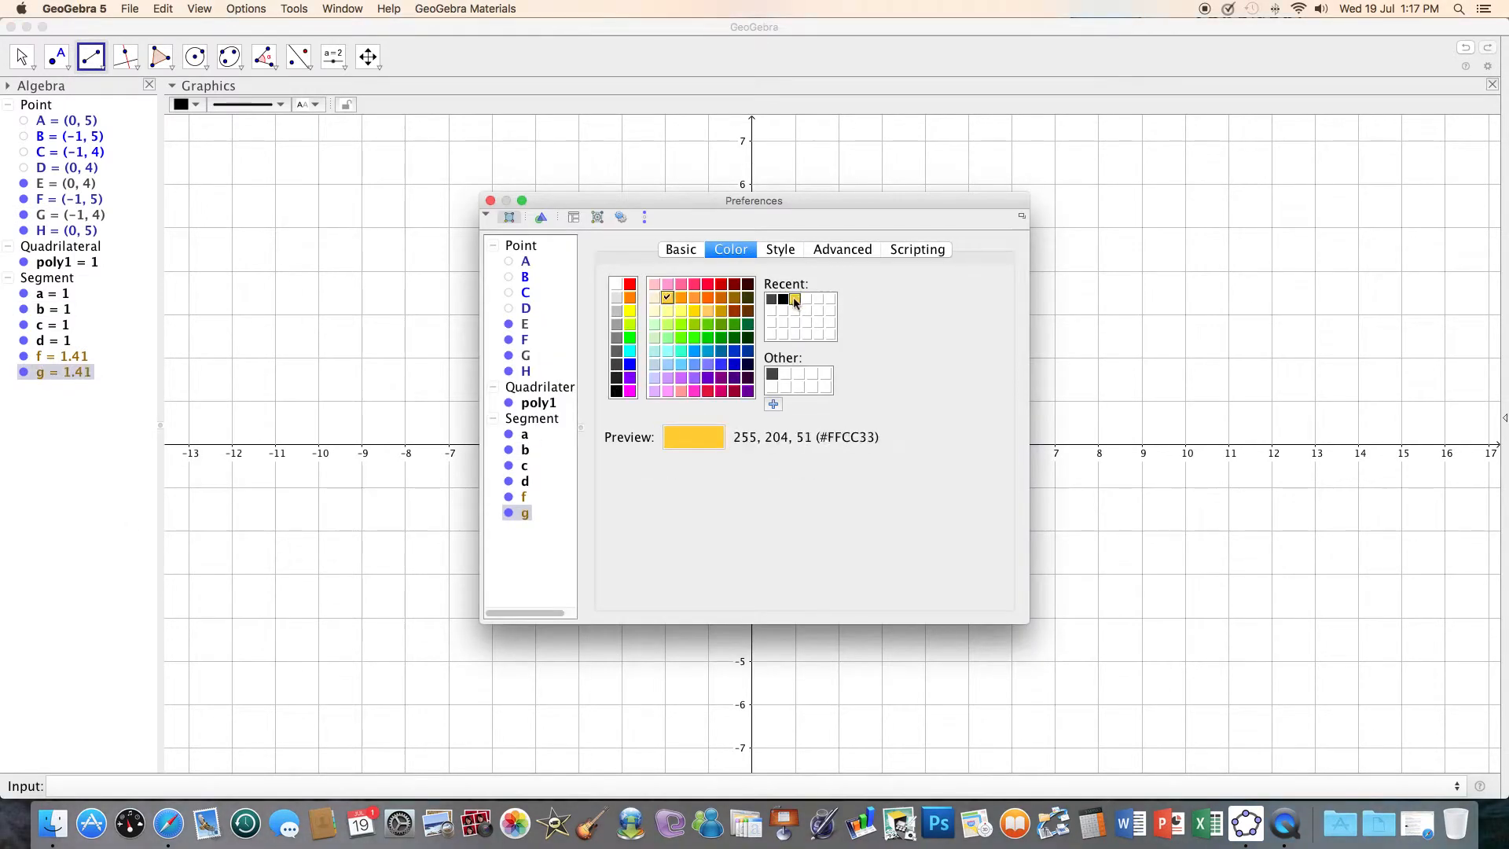
click(490, 201)
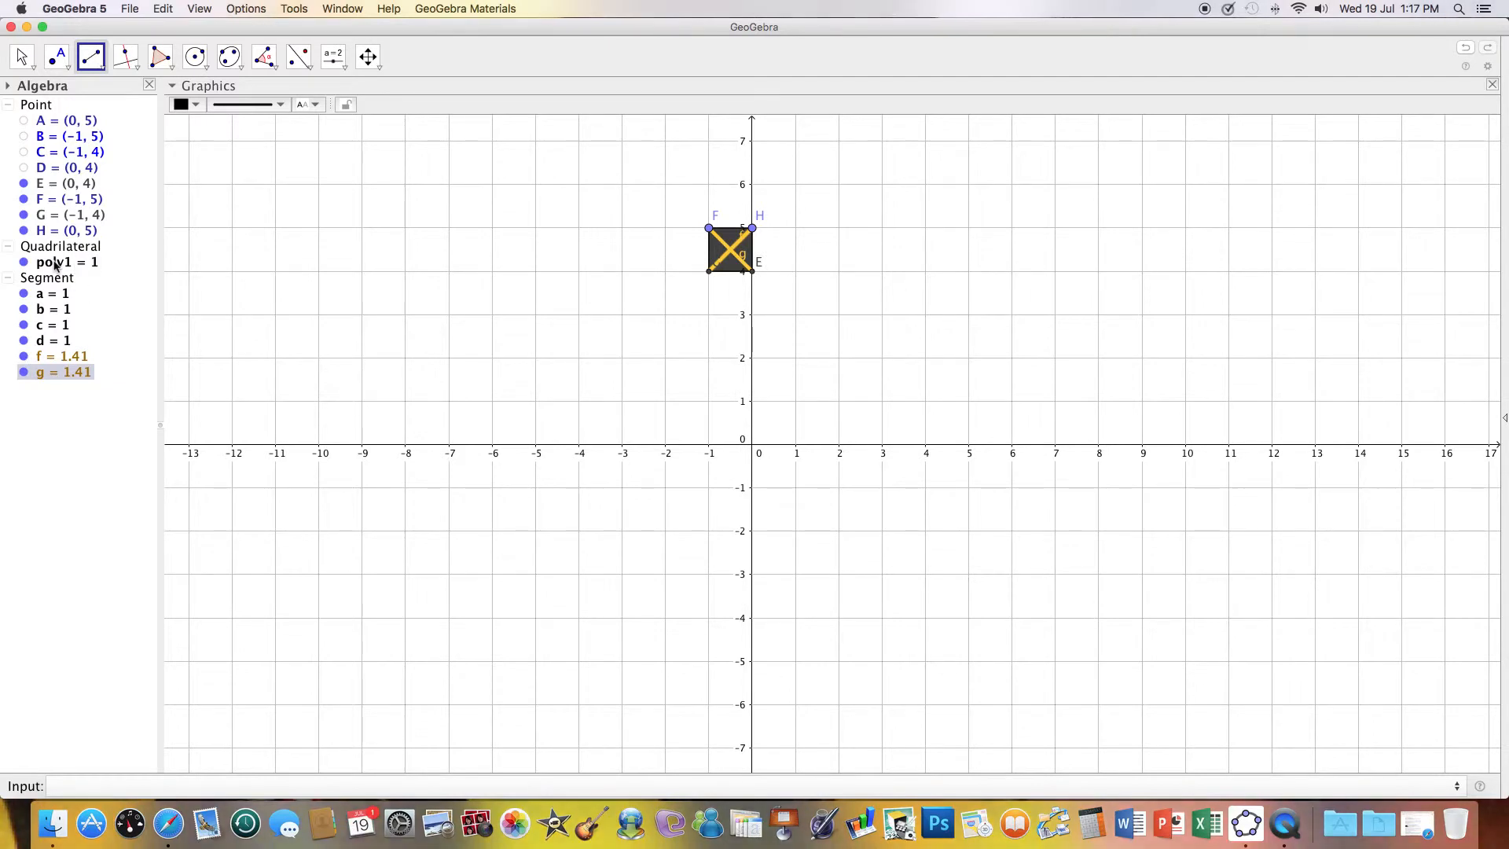
Step: Recolor the square poly1 brown with color #996600
click(21, 58)
click(49, 264)
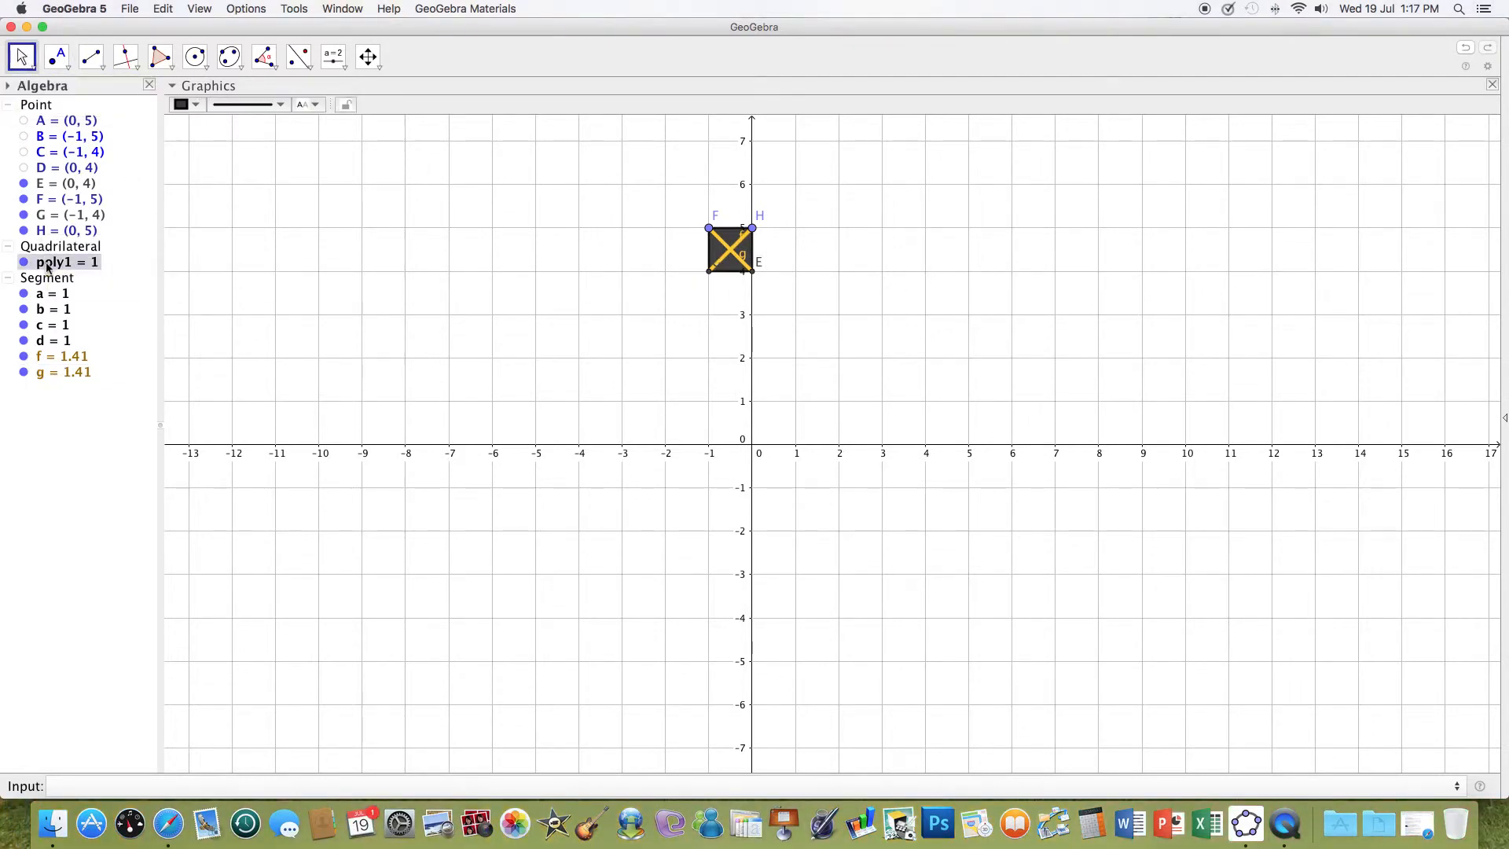
right_click(48, 266)
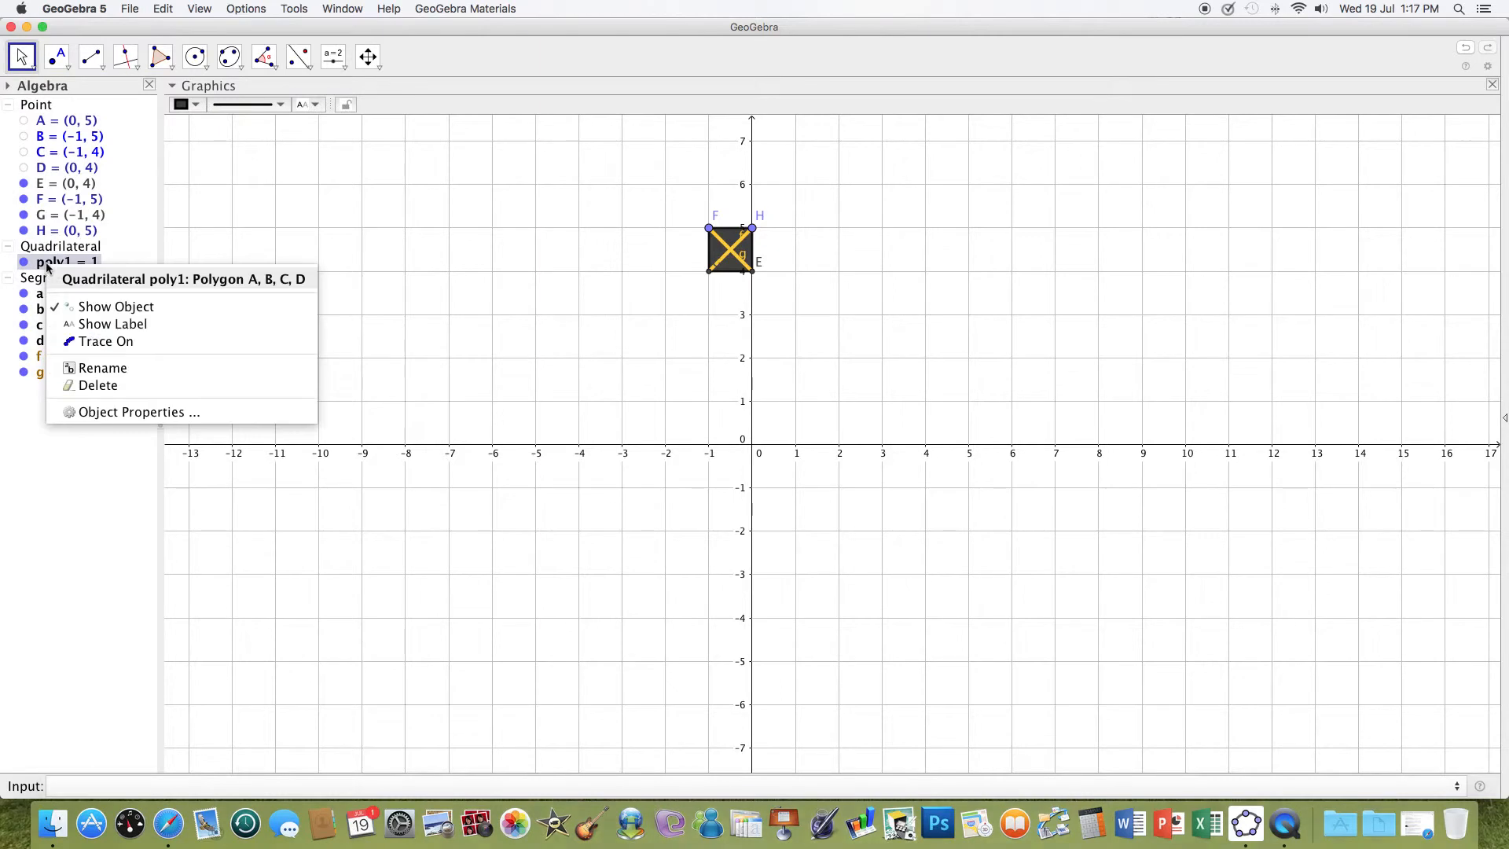
click(109, 409)
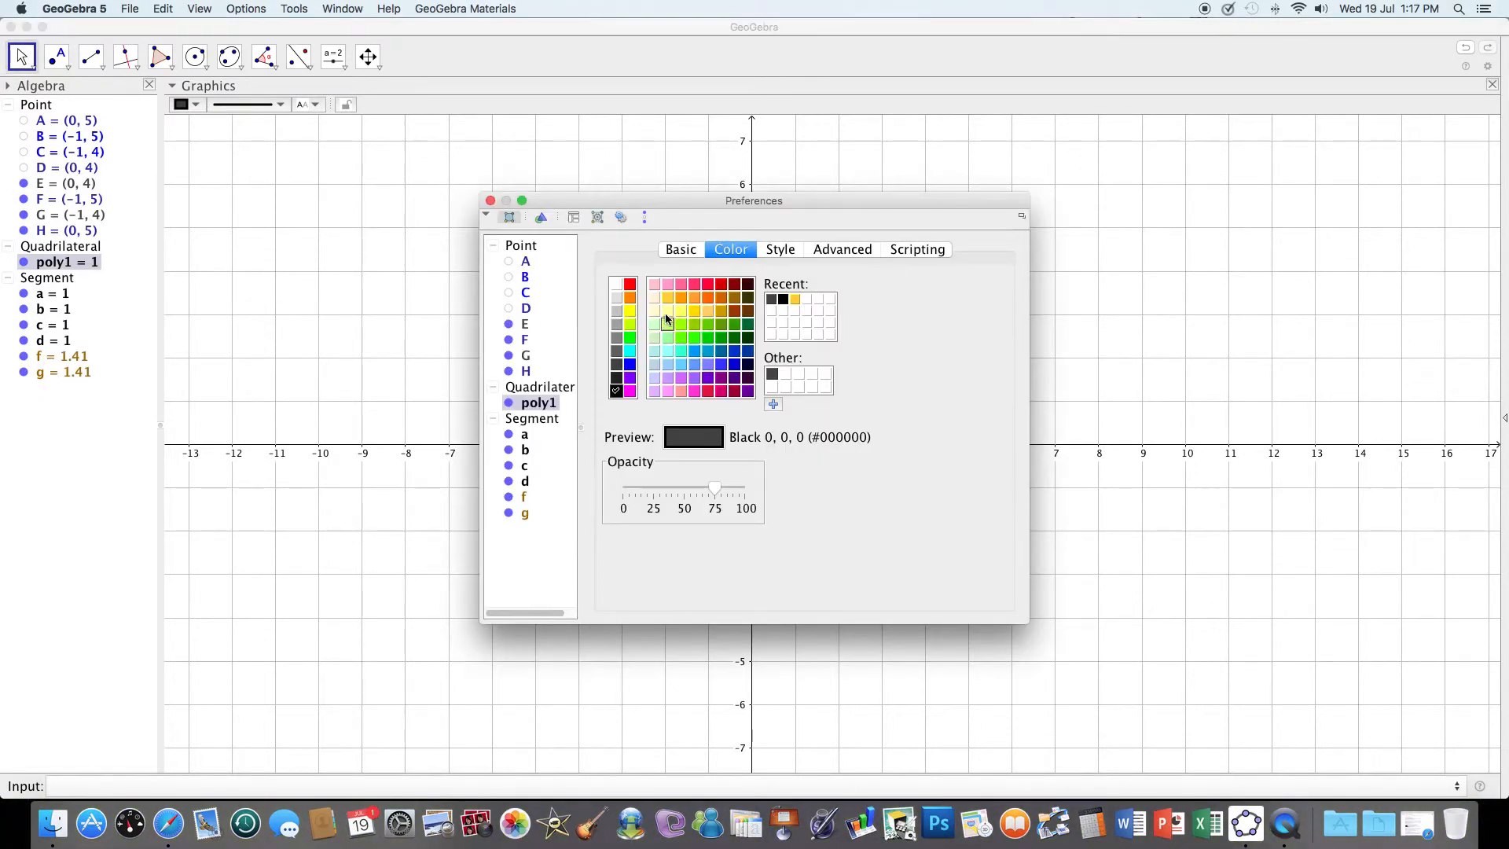
click(735, 299)
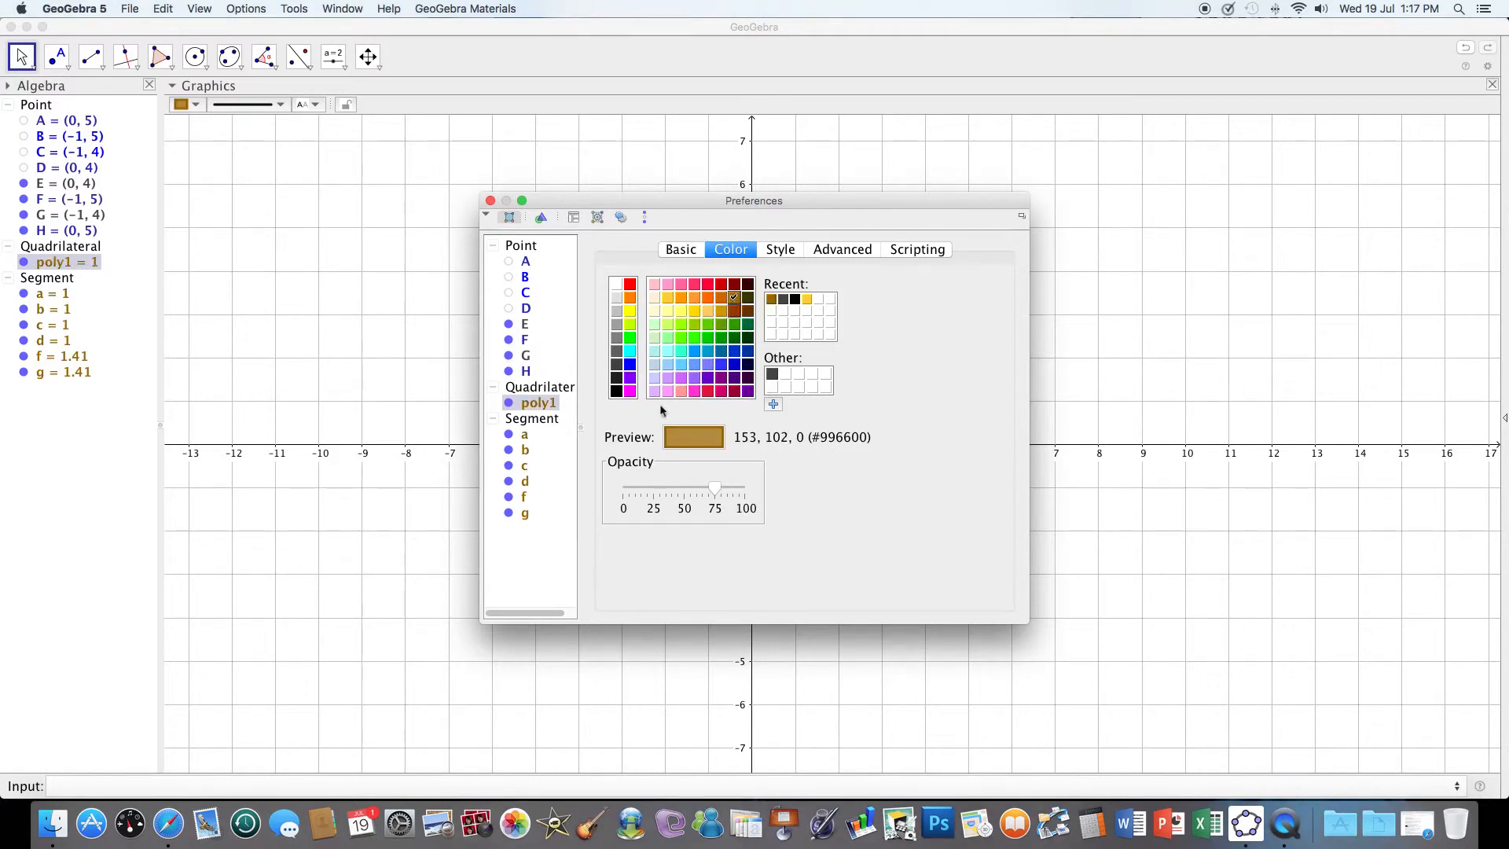
click(490, 201)
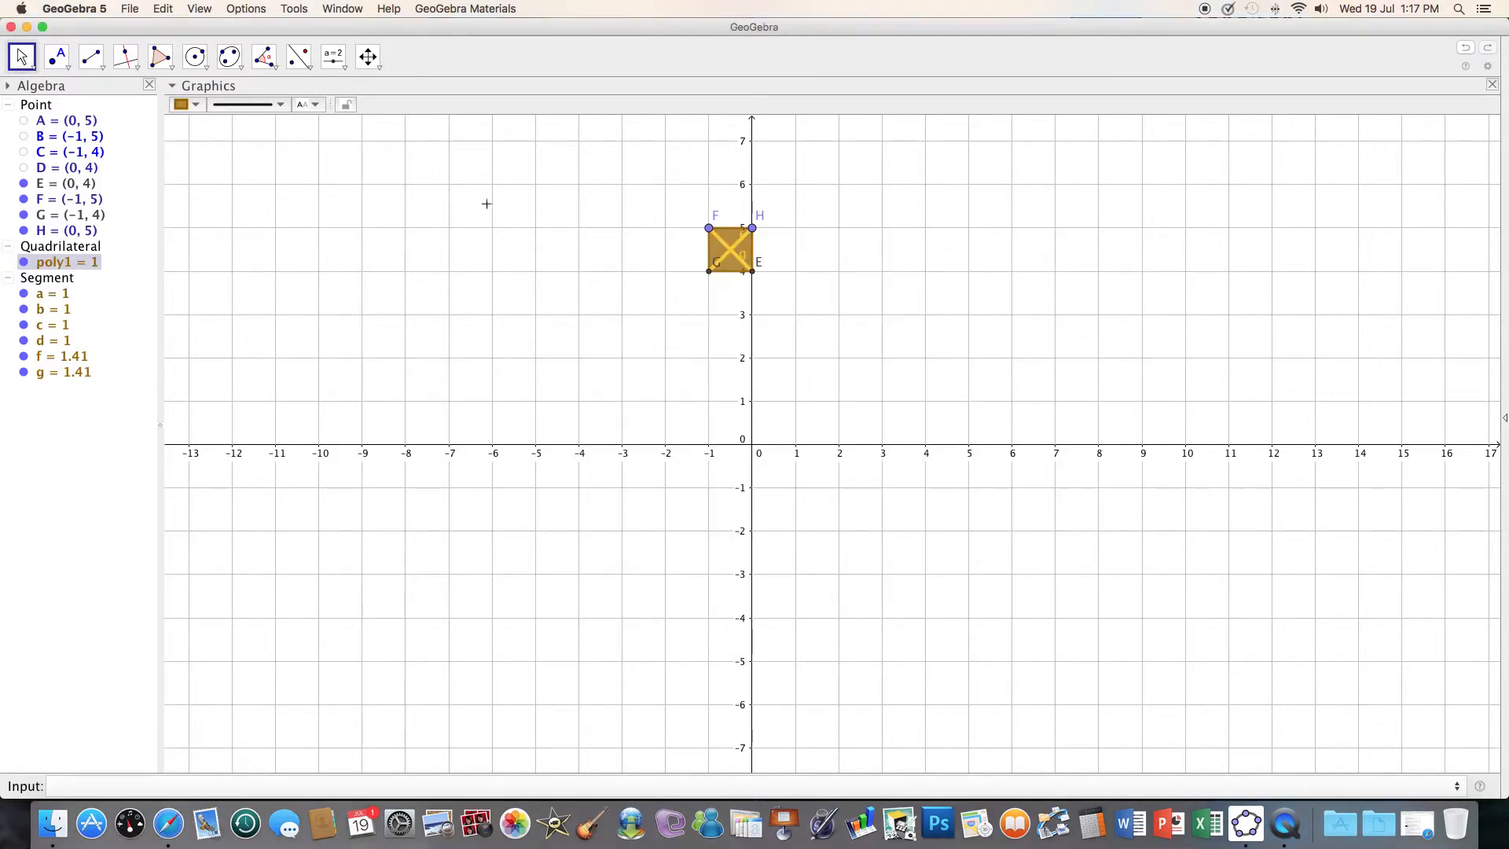
Step: Hide the diagonals' endpoints E, F, G and H
click(24, 184)
click(29, 201)
click(24, 200)
click(24, 215)
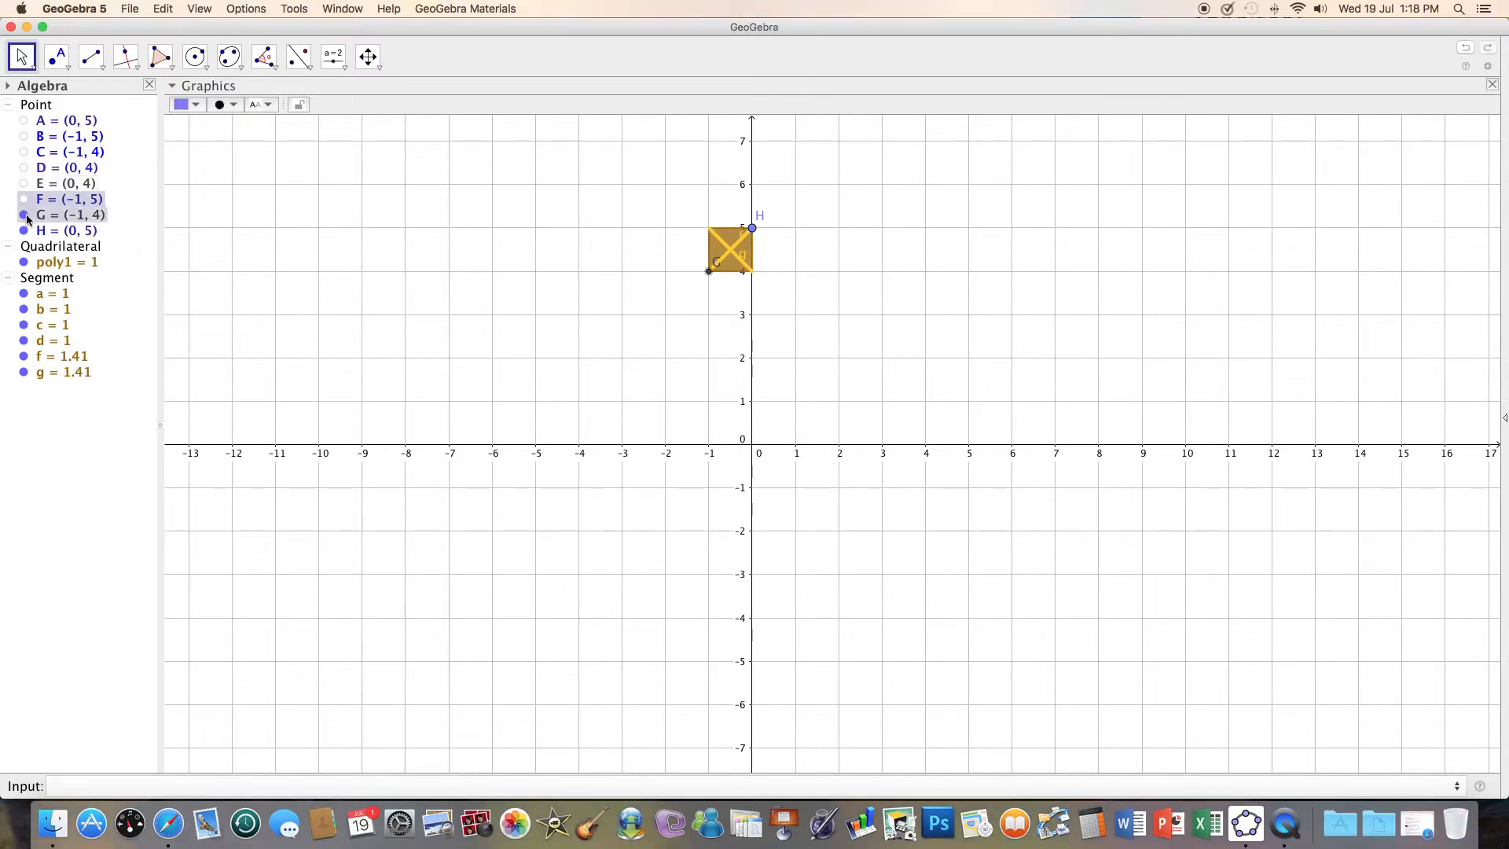
click(23, 232)
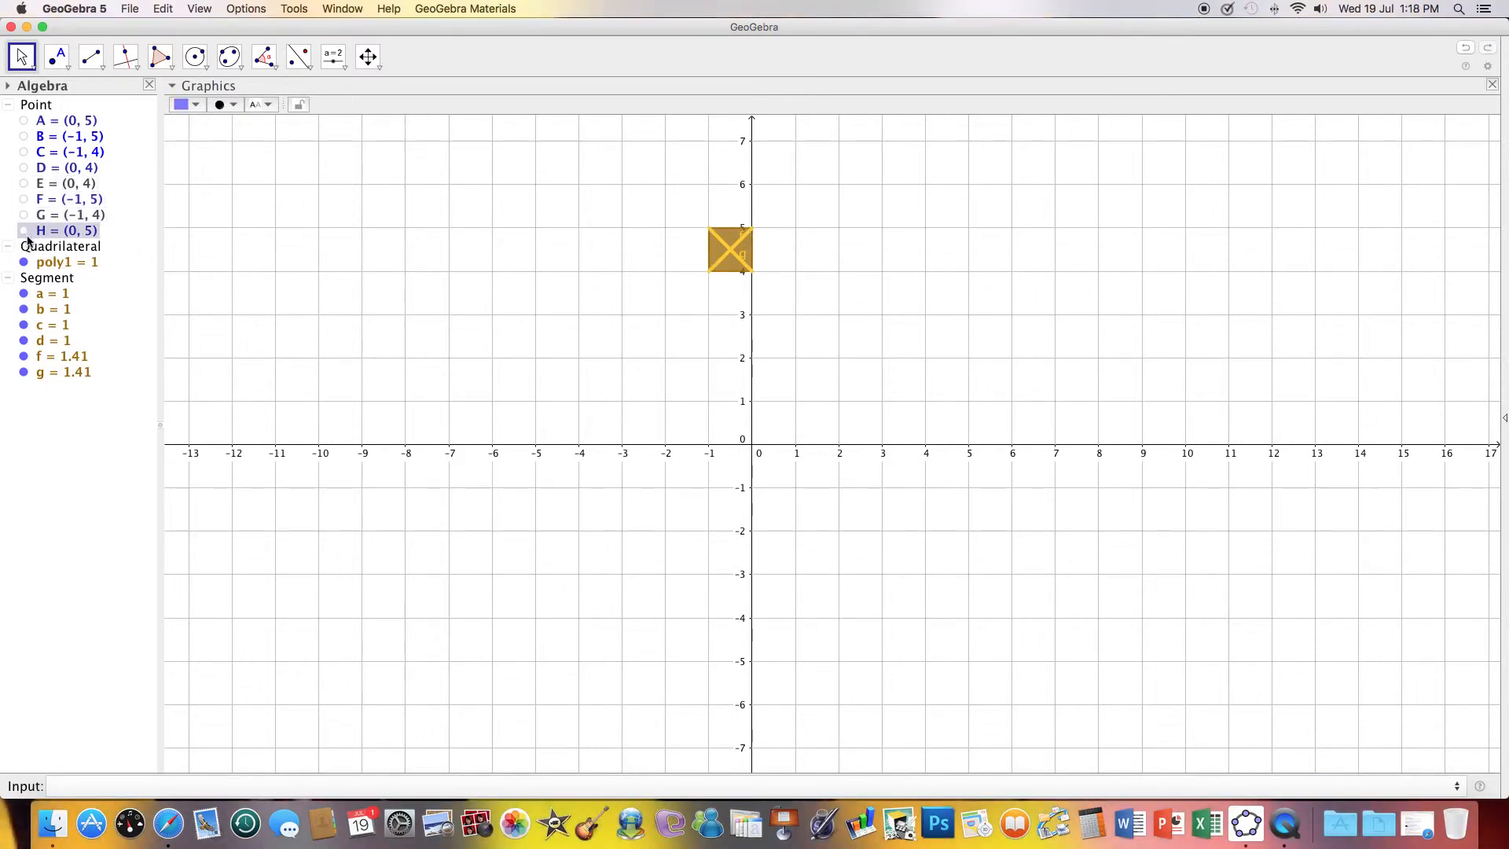
Step: Turn off the labels of the square poly1 and diagonal segment g
right_click(727, 261)
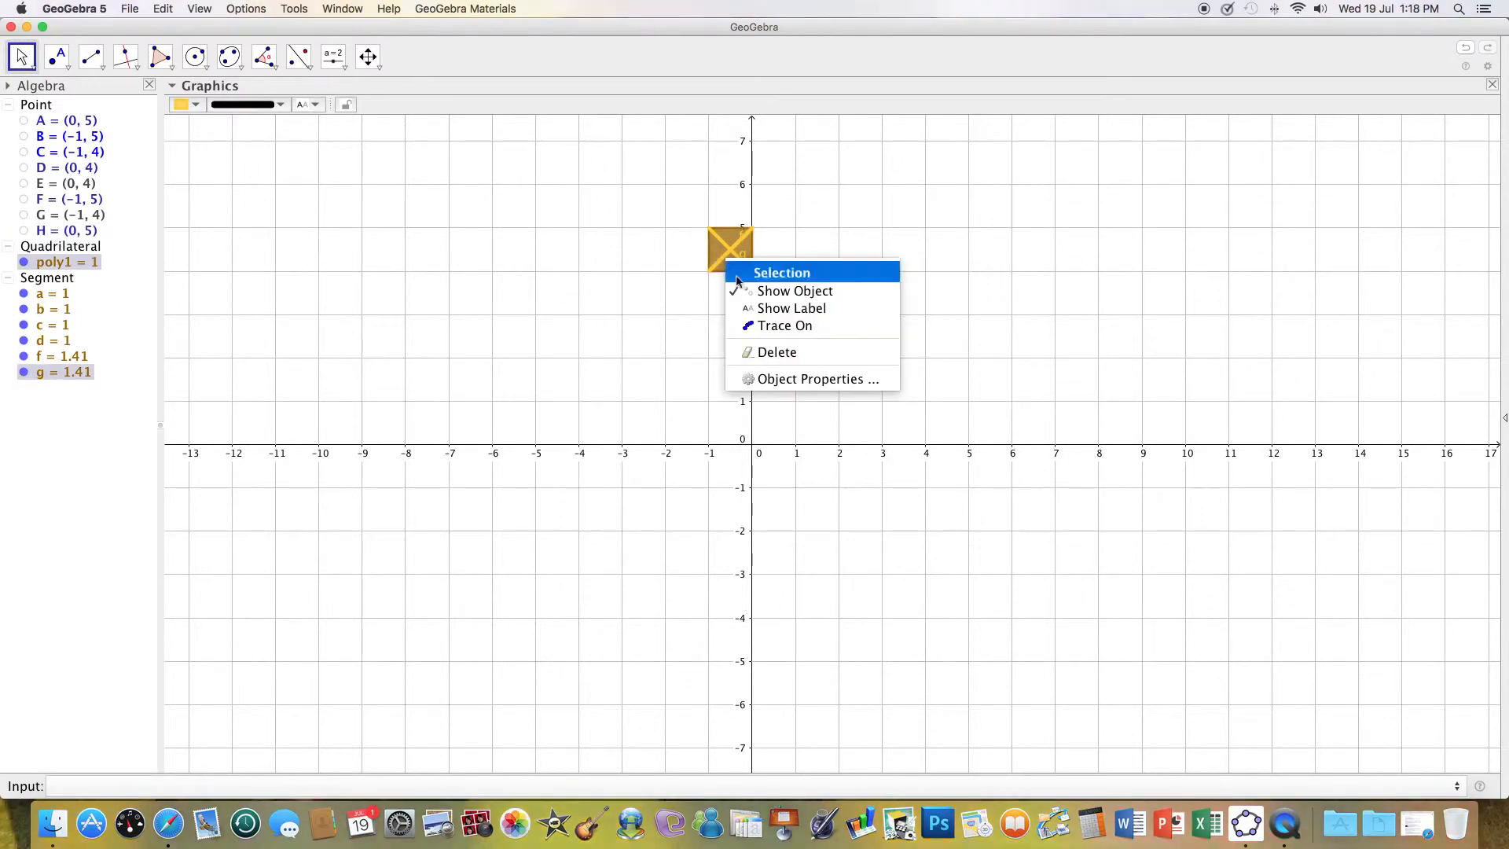
click(785, 309)
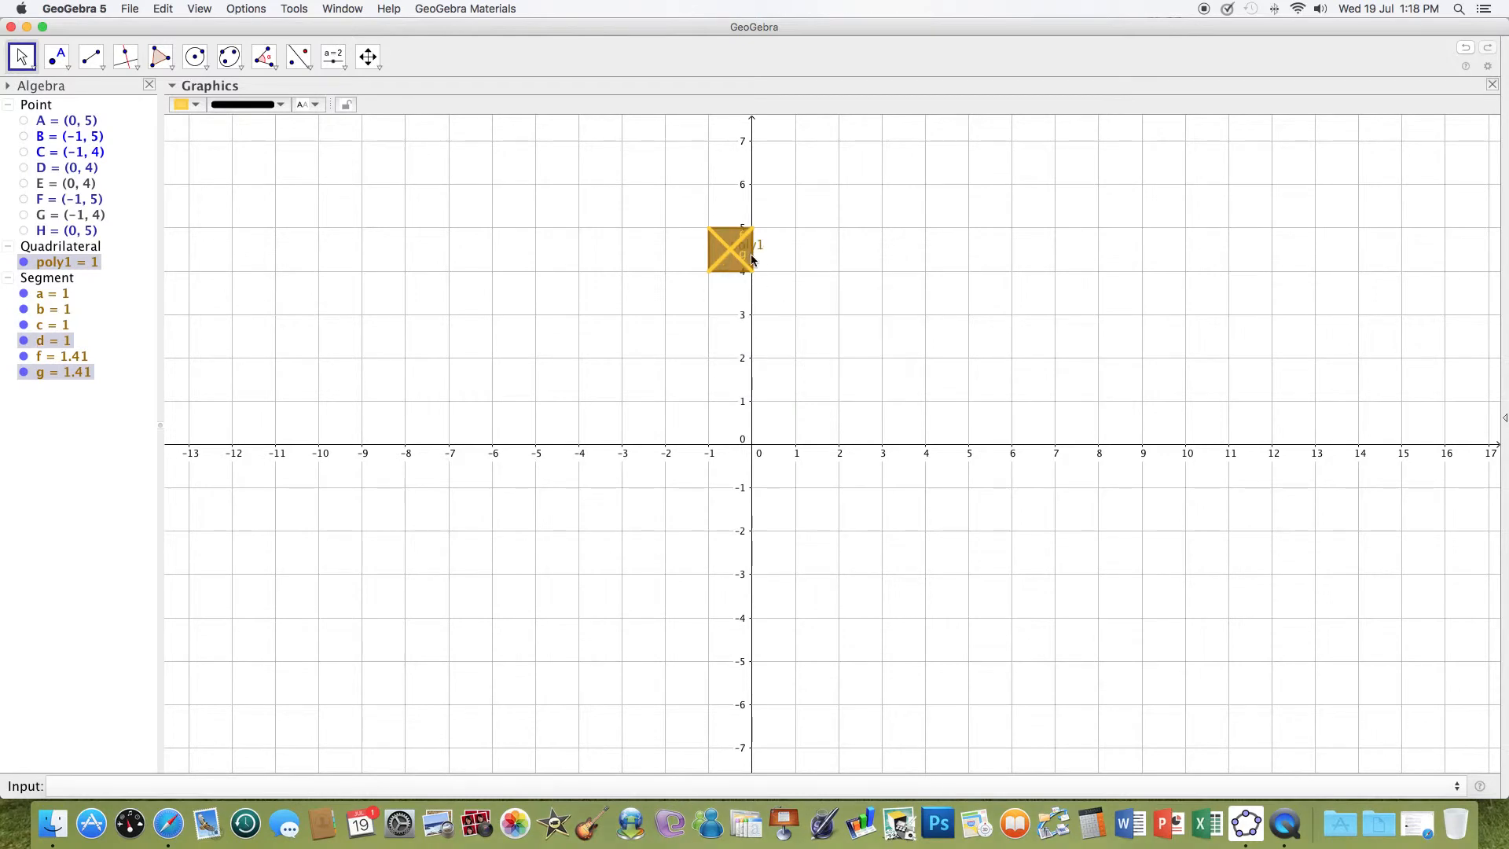
right_click(748, 264)
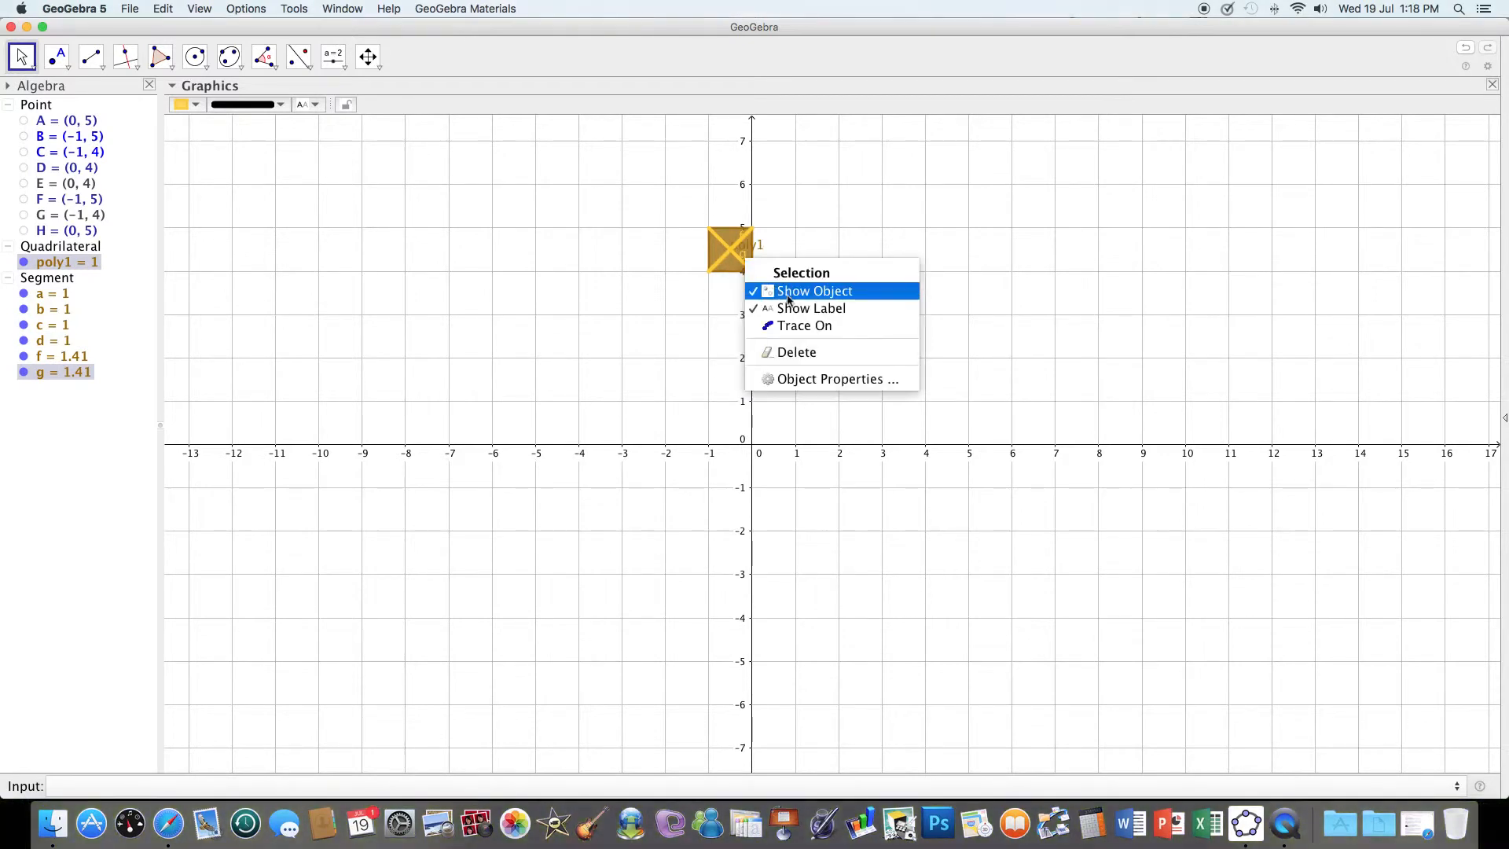
click(794, 308)
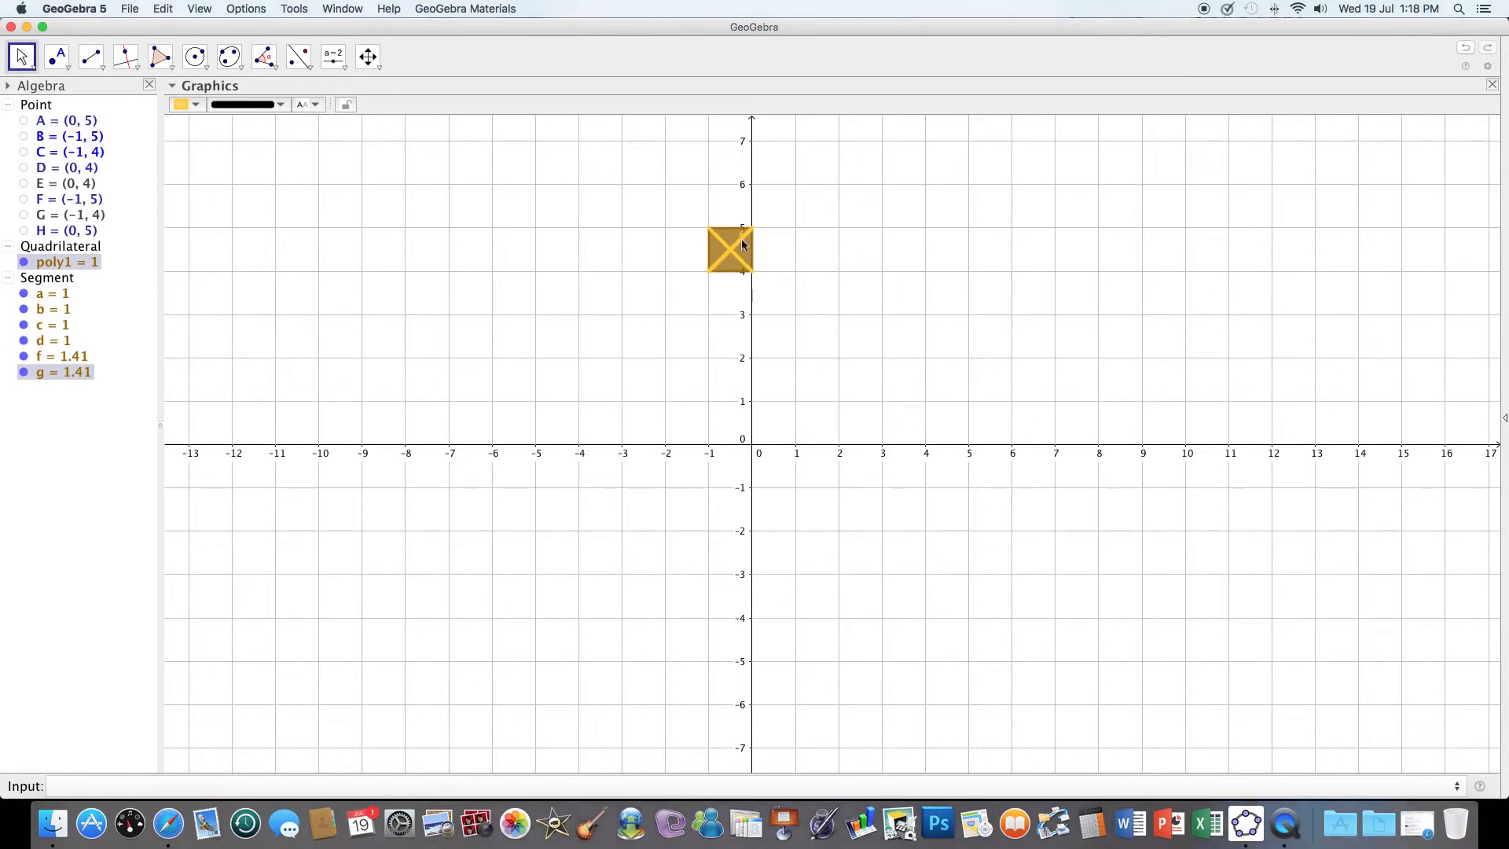
right_click(740, 238)
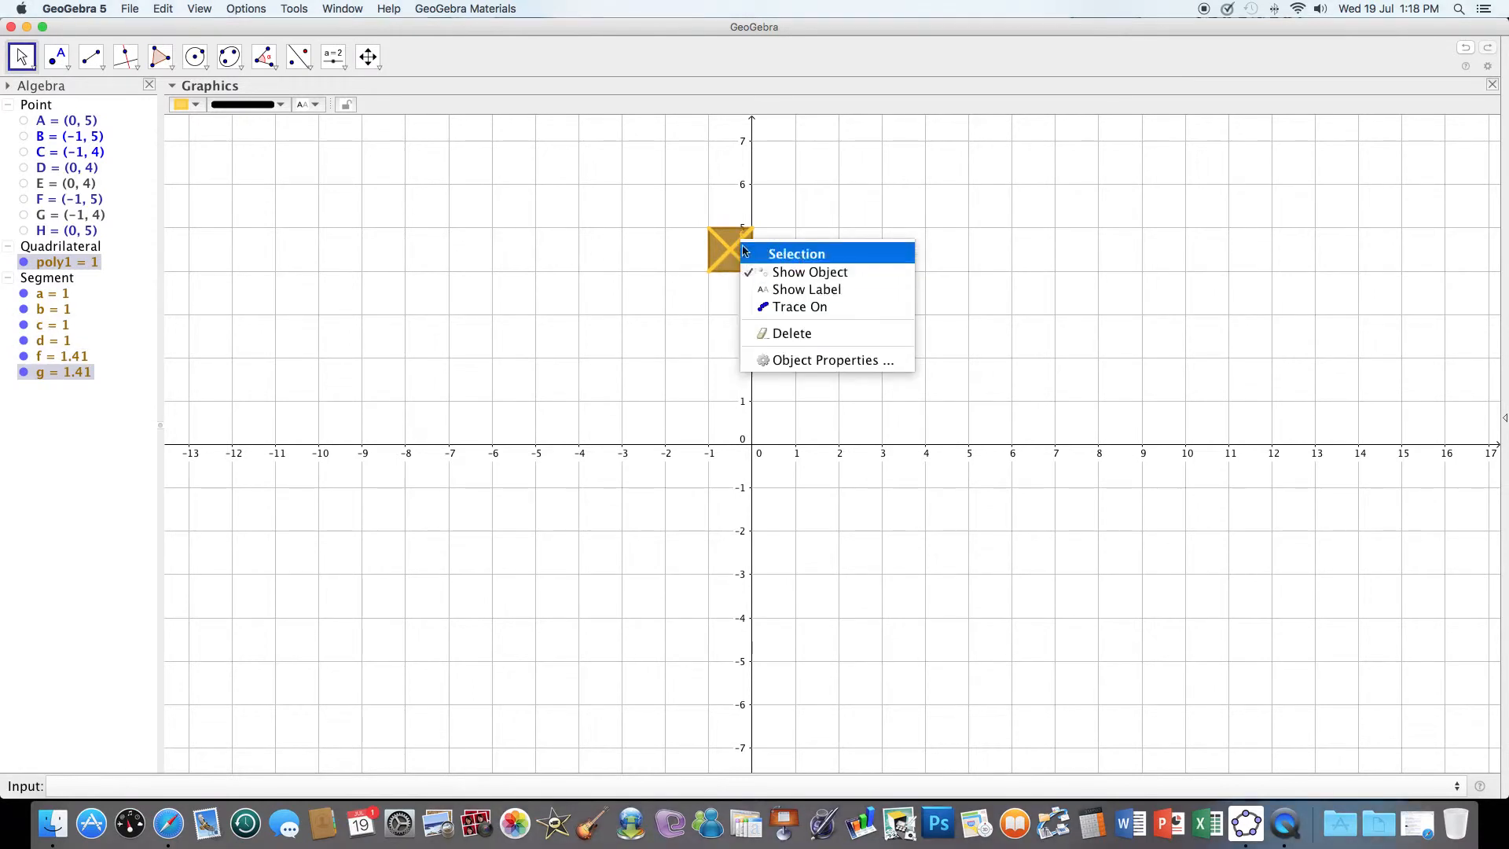
click(724, 264)
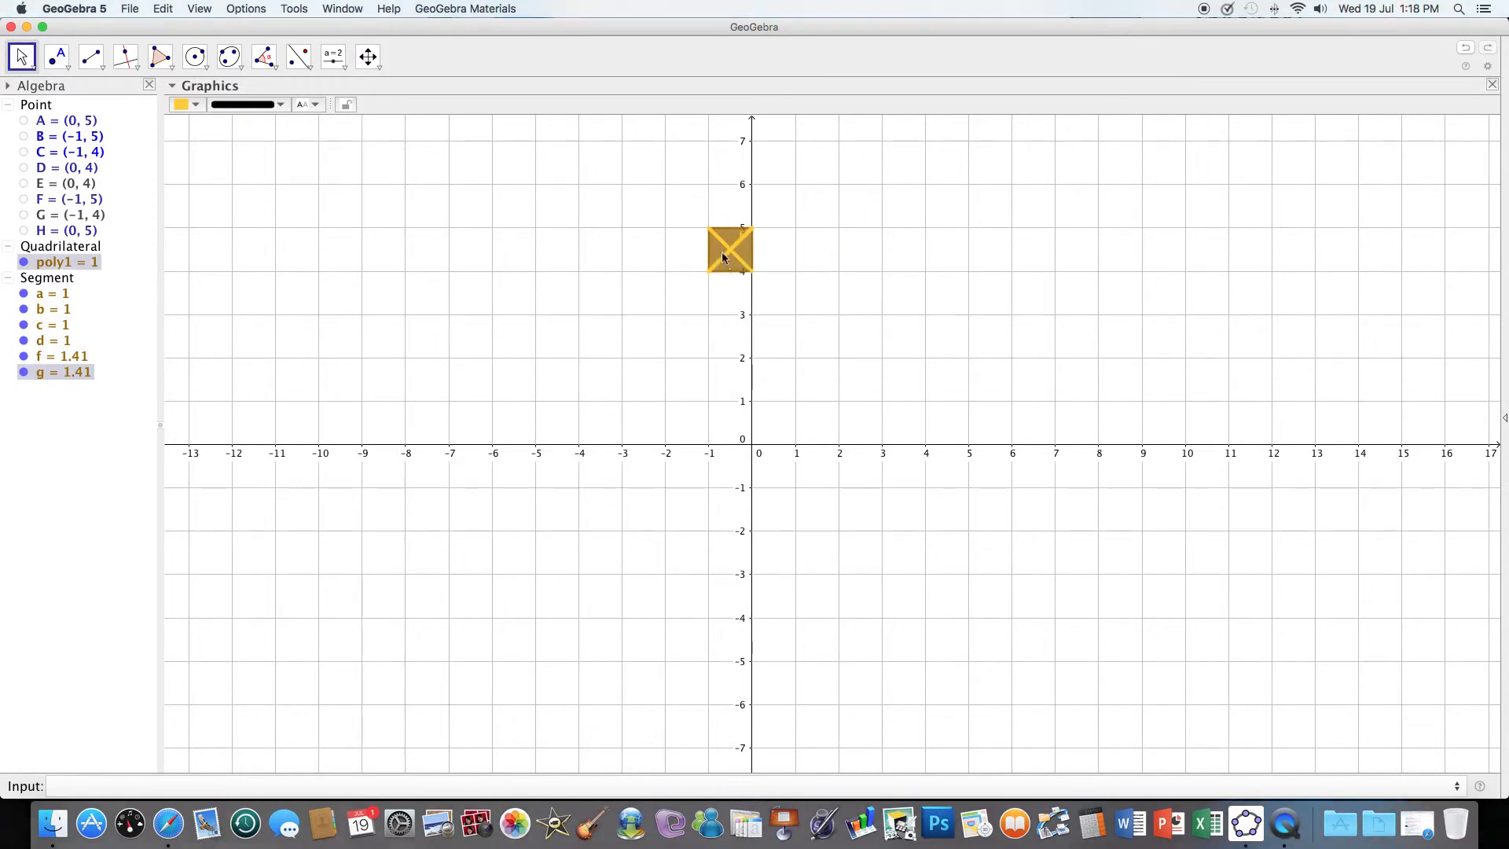
right_click(725, 244)
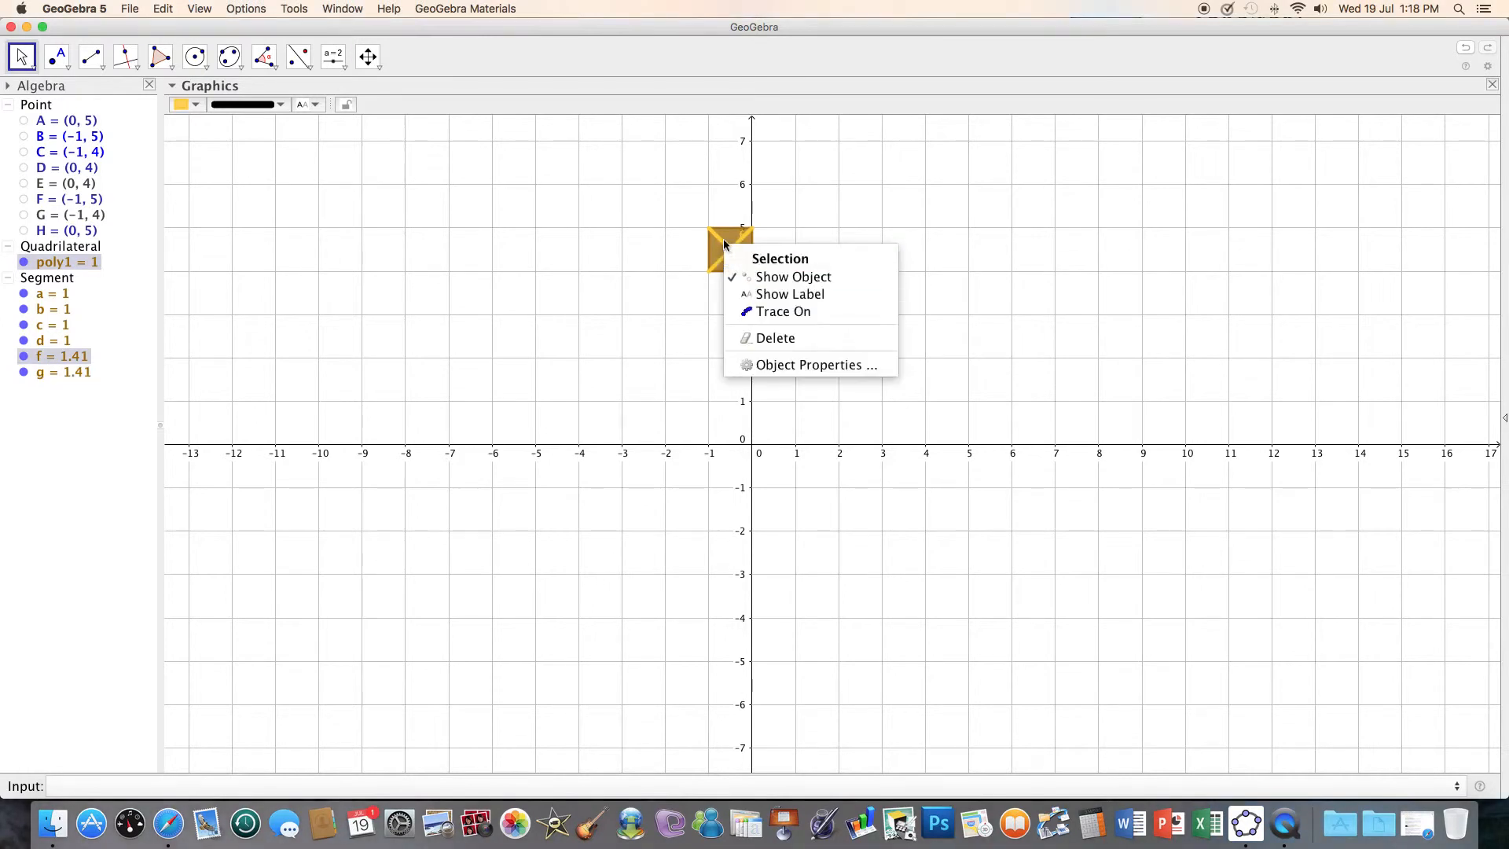
right_click(57, 358)
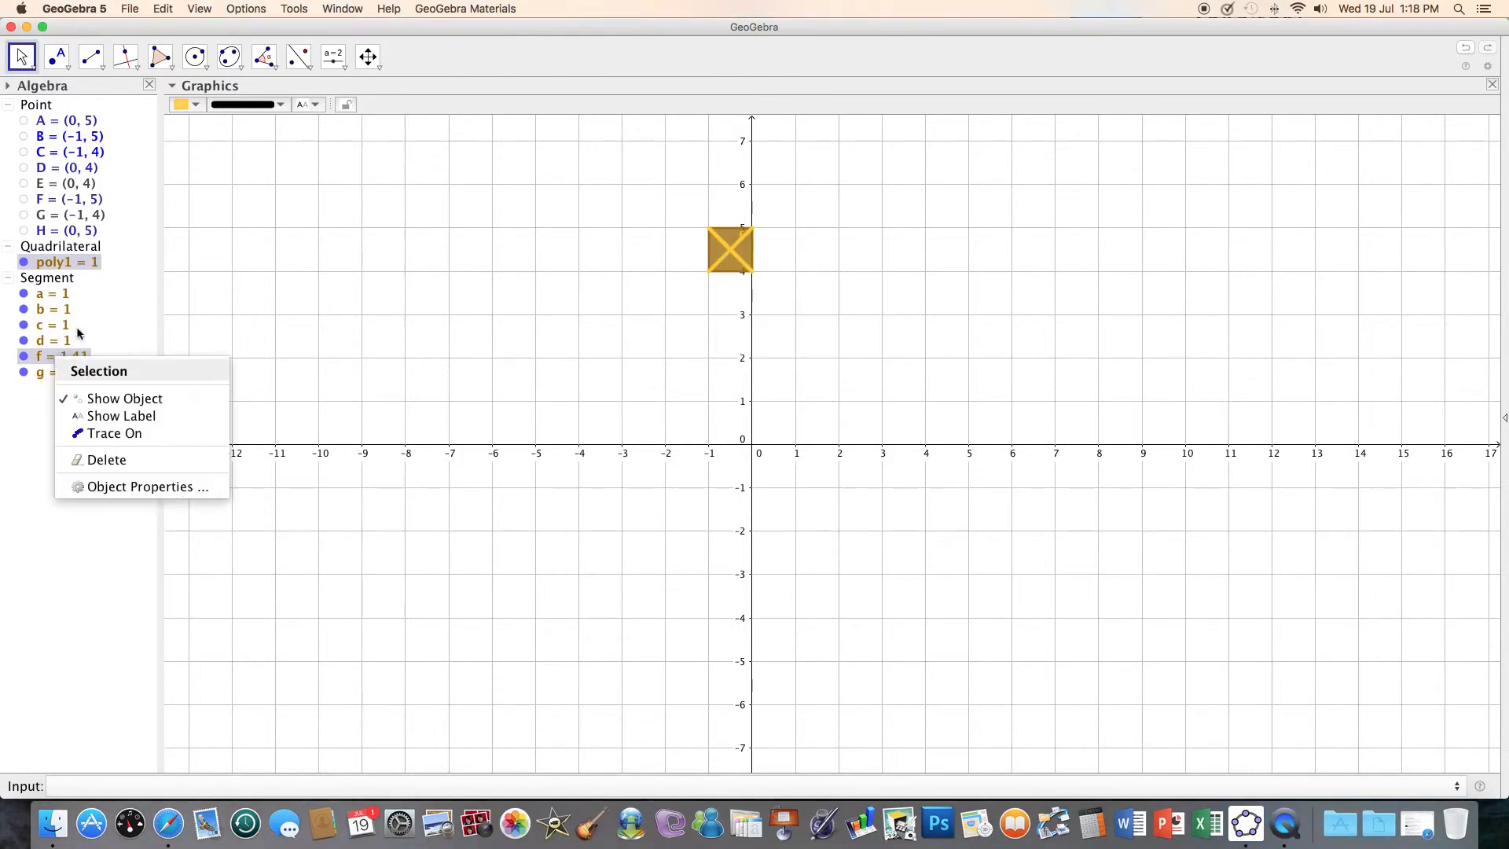
click(165, 256)
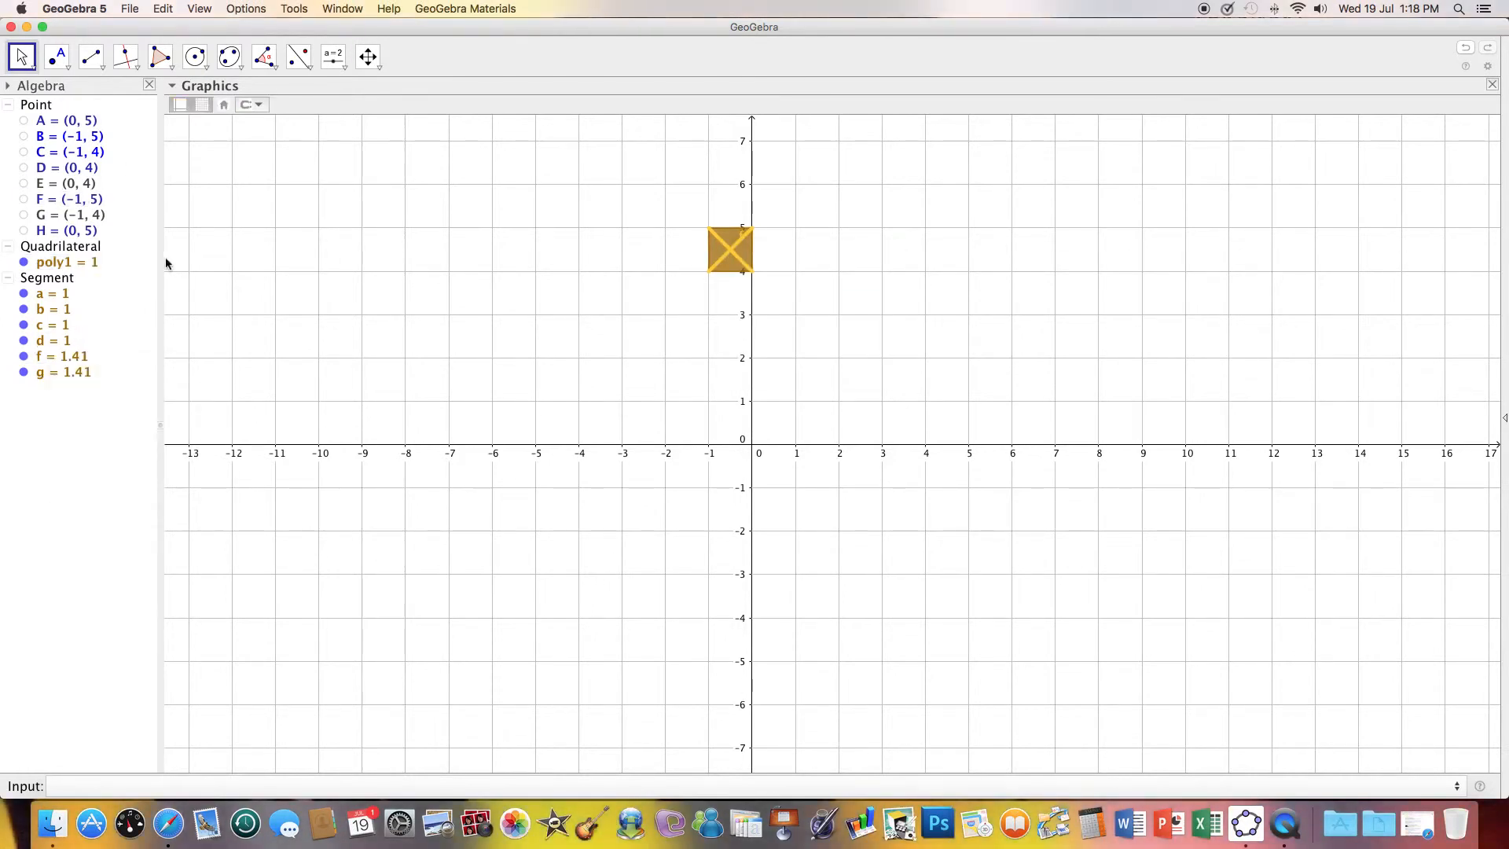
Step: Hide the label of diagonal segment f
right_click(55, 357)
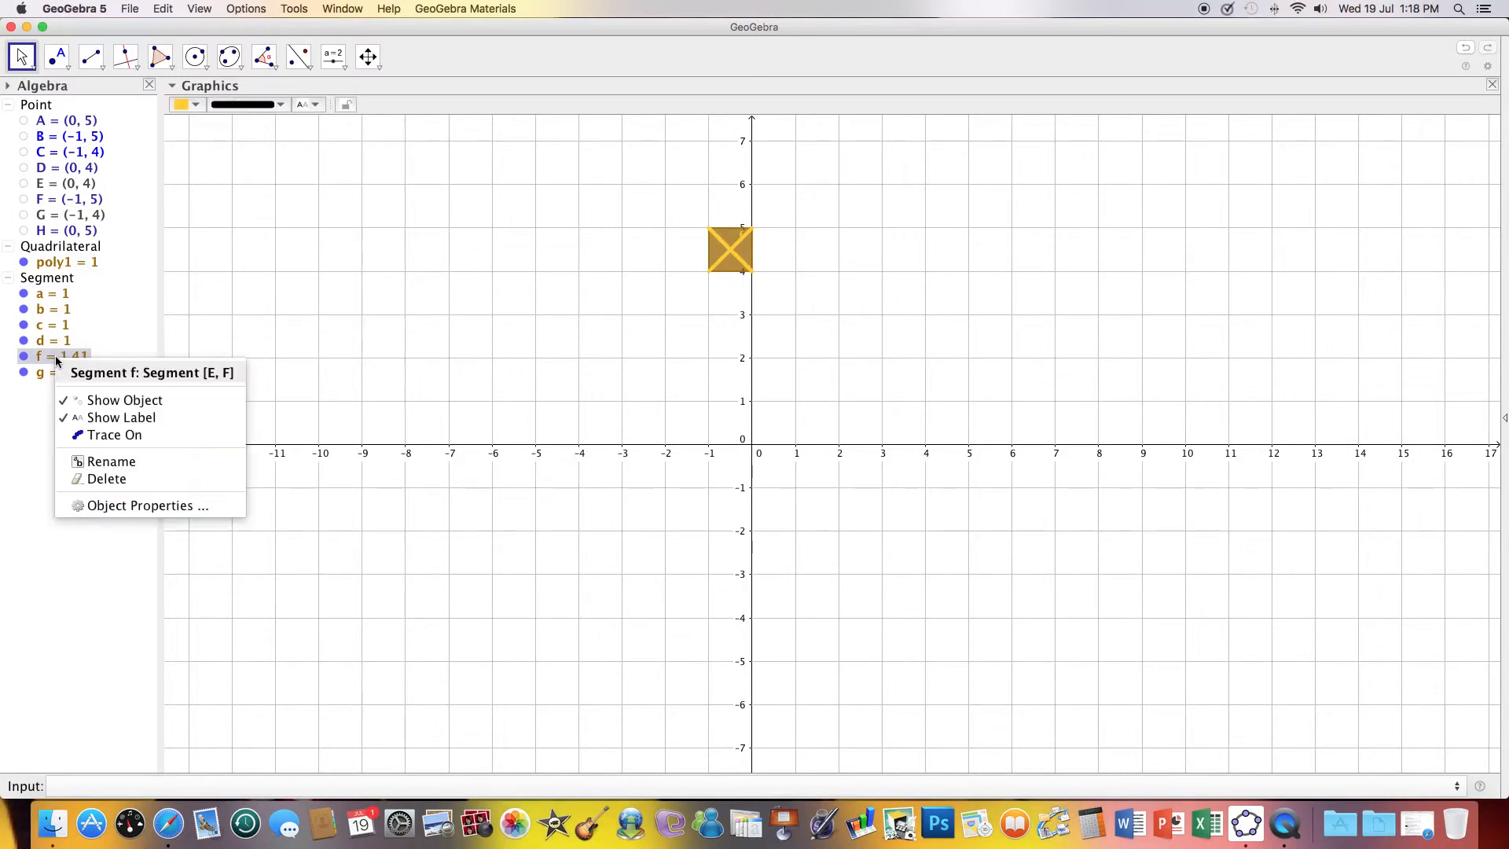
click(76, 417)
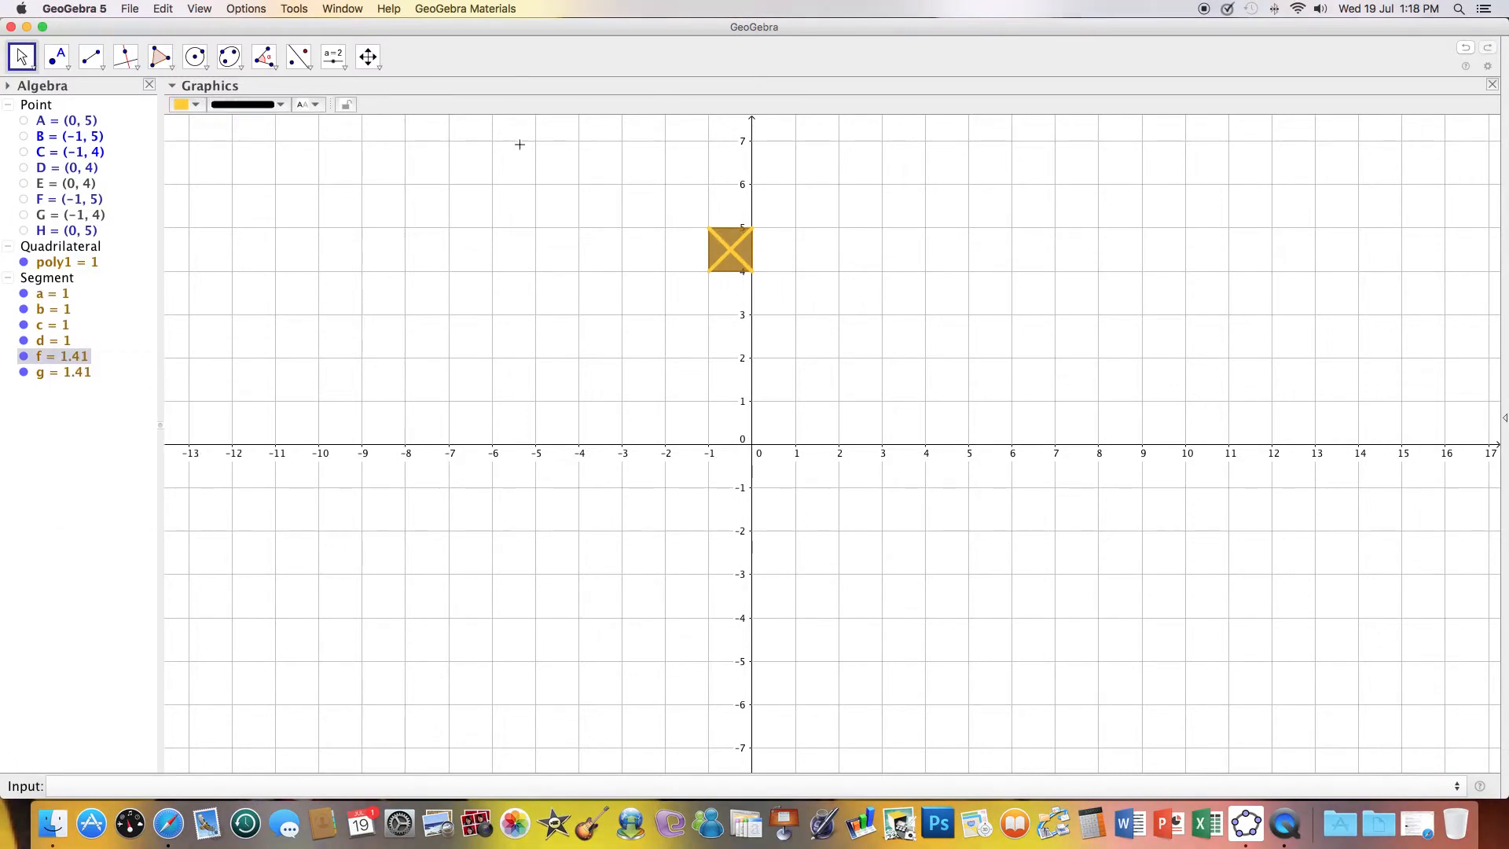
Step: Recolor the square poly1 with the reddish brown #993300 in its object properties
click(82, 259)
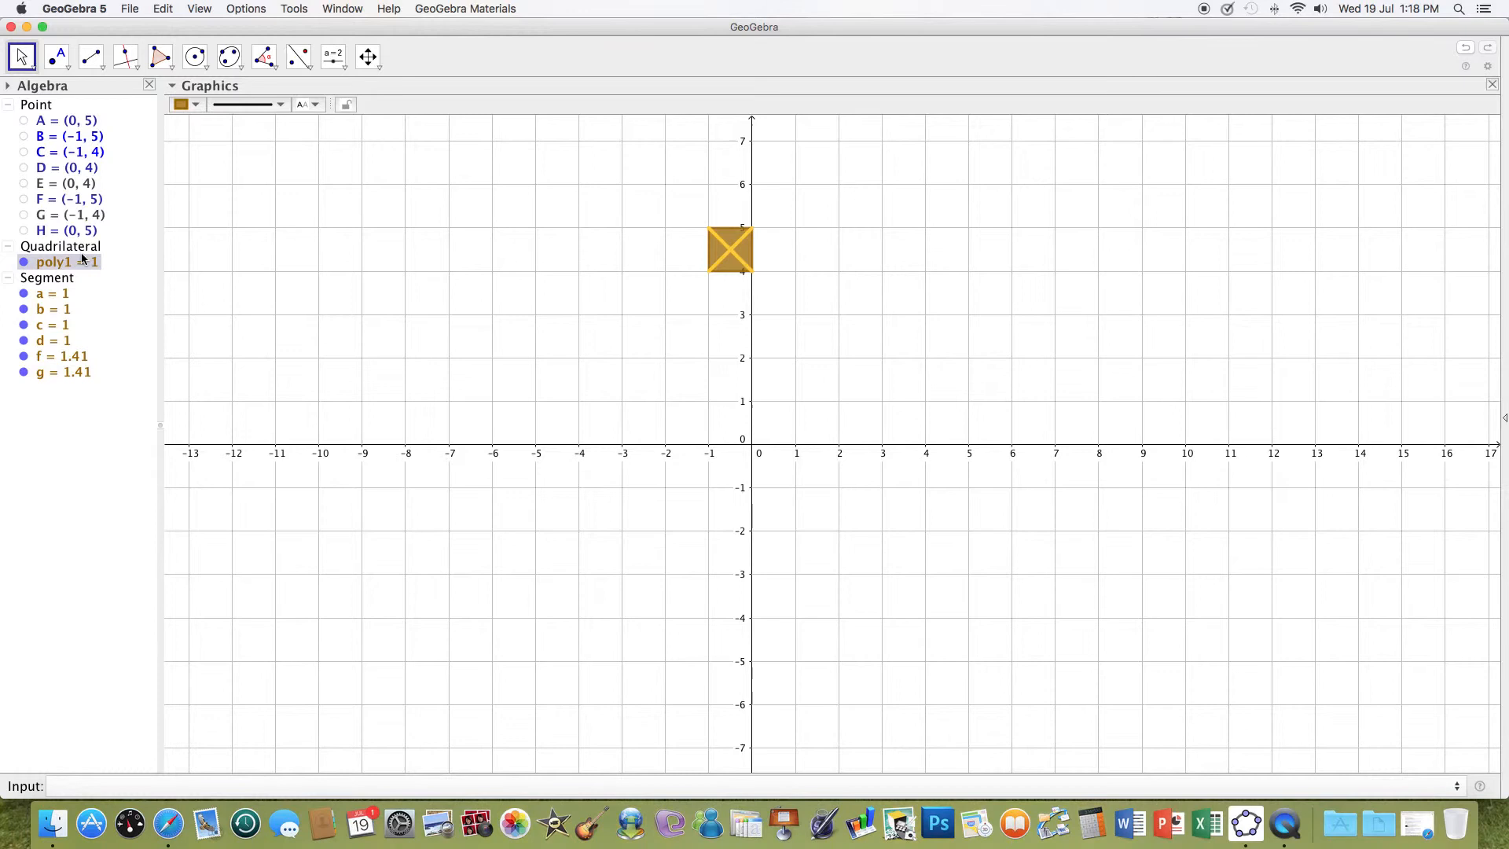
right_click(76, 262)
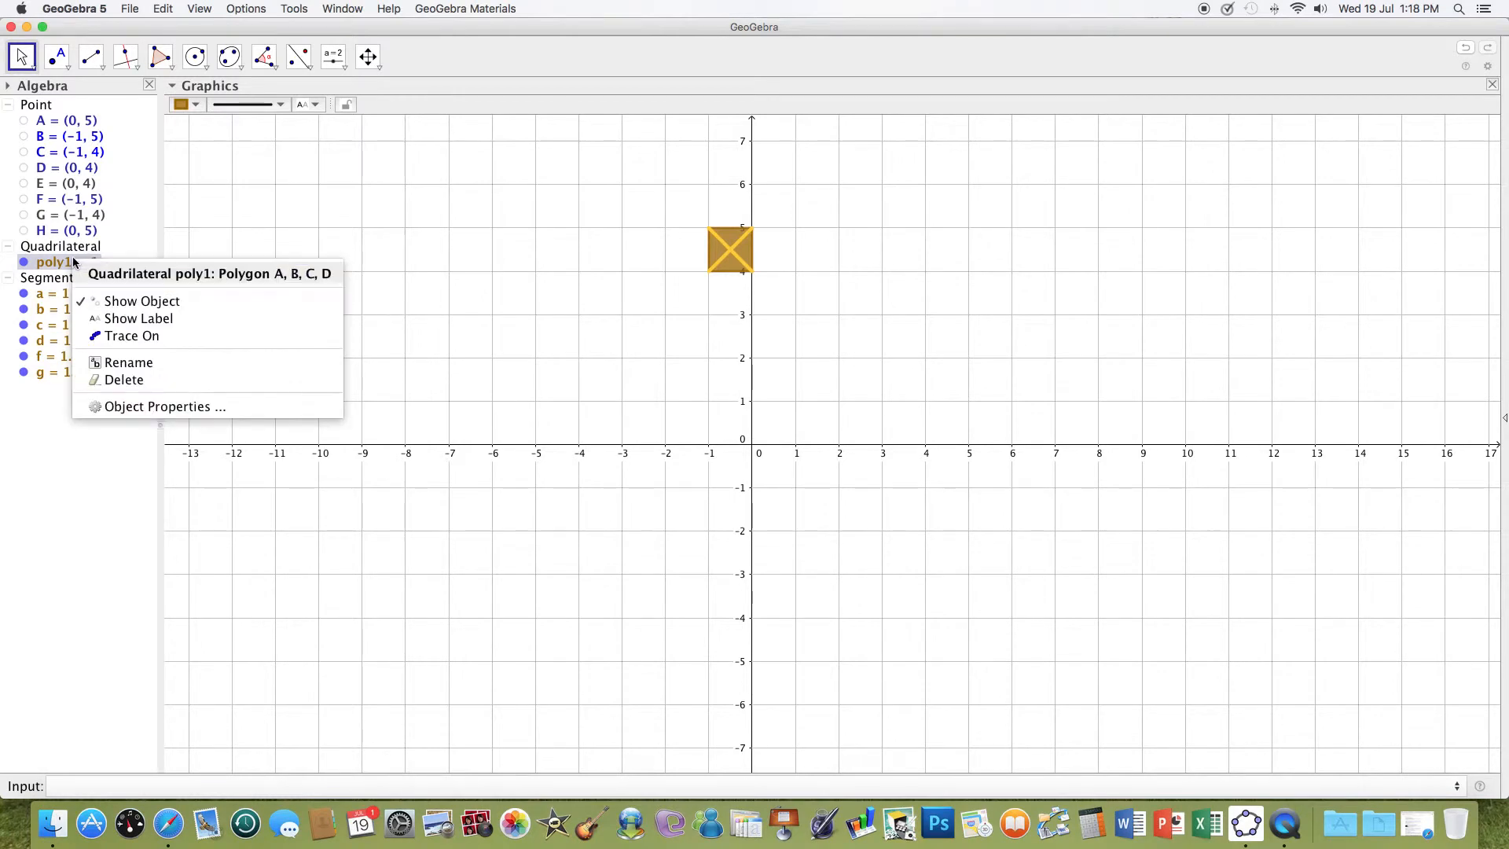
click(124, 406)
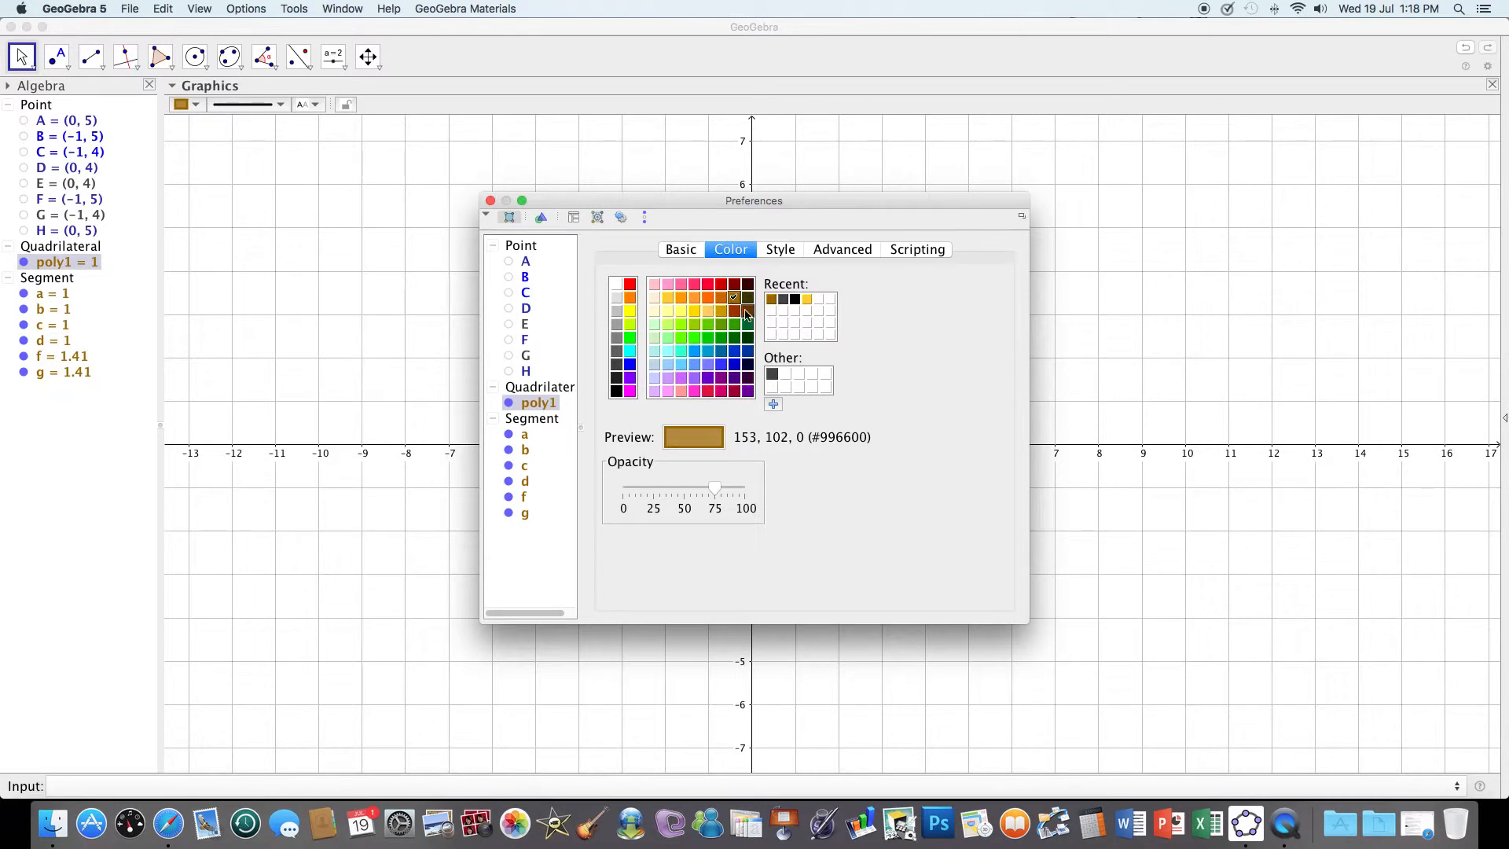
click(735, 312)
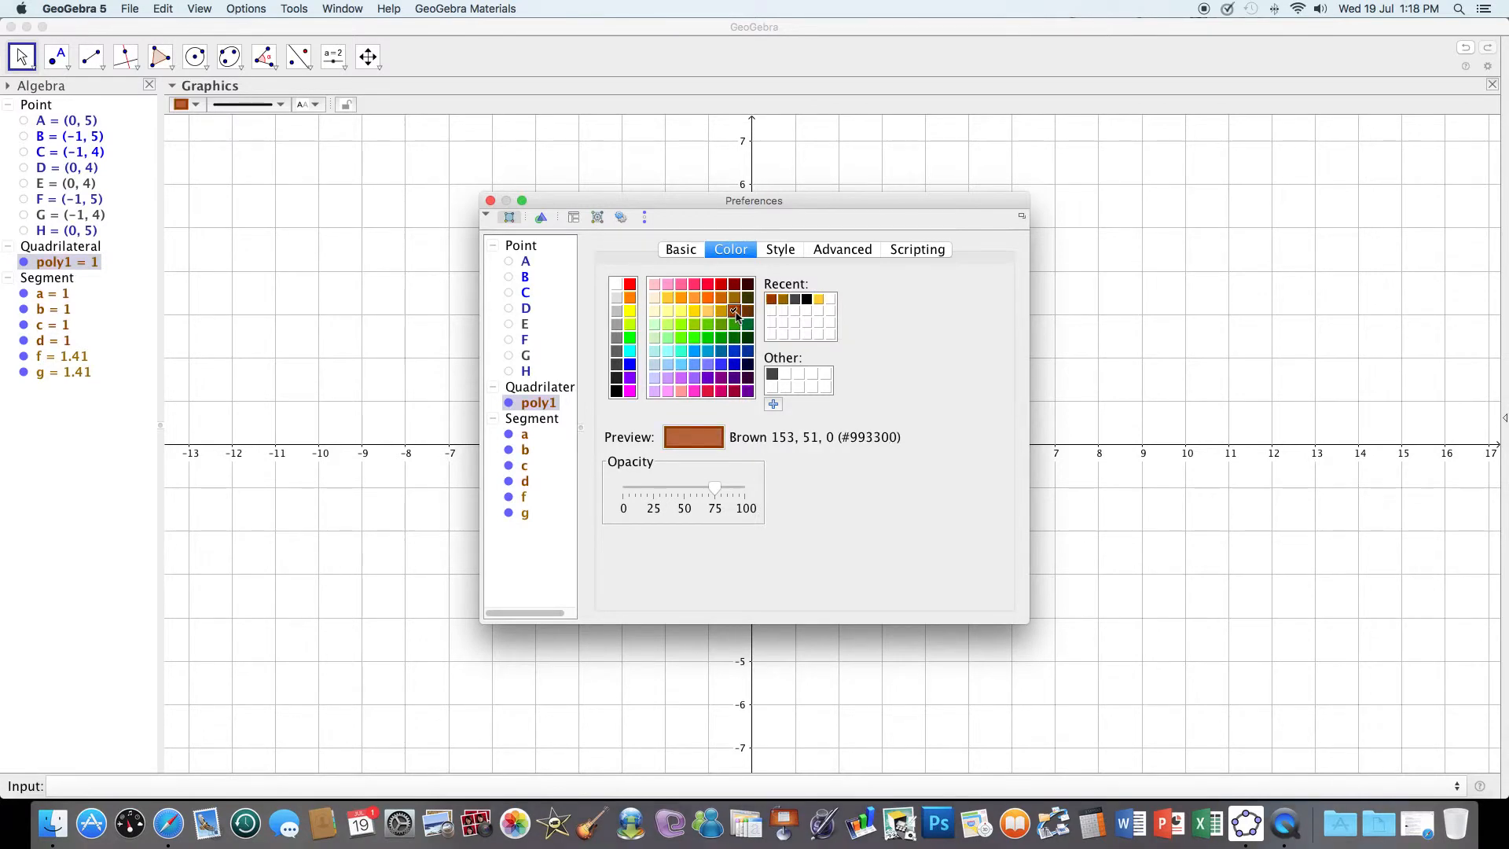
click(490, 201)
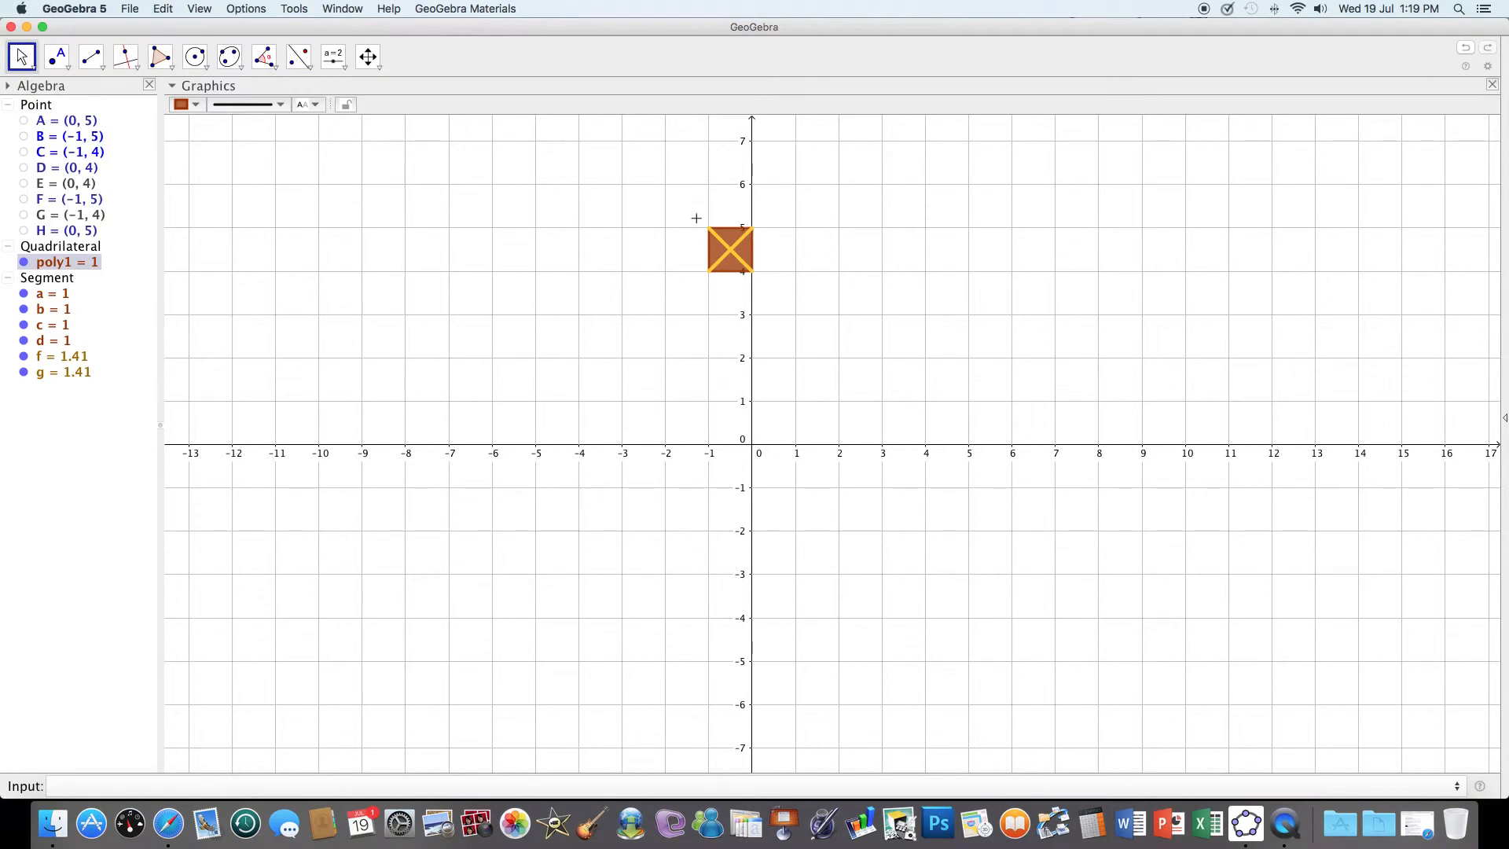
Step: Select the whole square with its diagonals and translate it by a vector drawn from (-2, 3) to (-3, 2)
drag(700, 218, 759, 279)
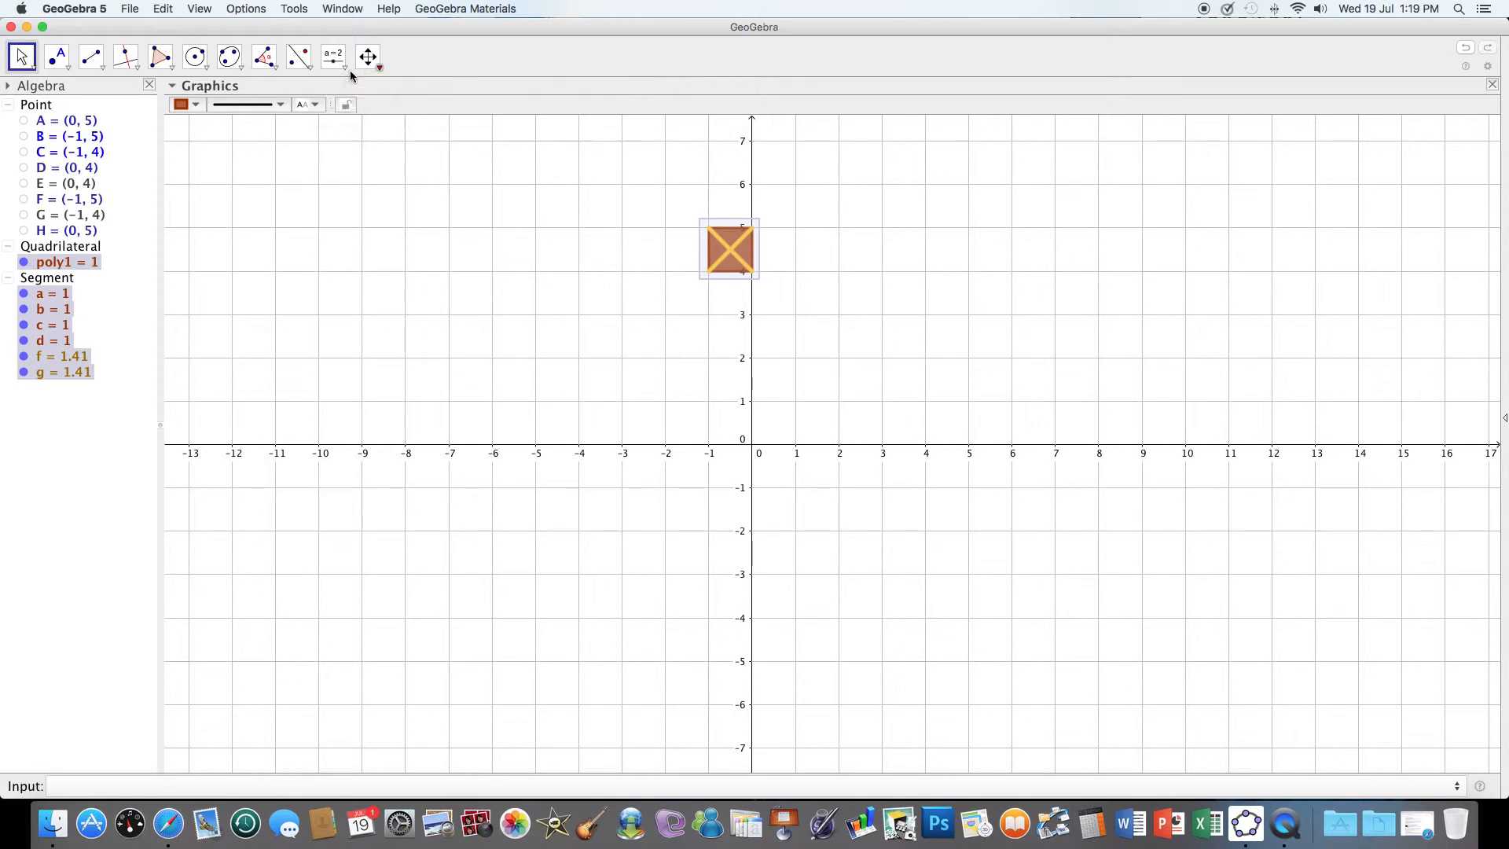
click(299, 56)
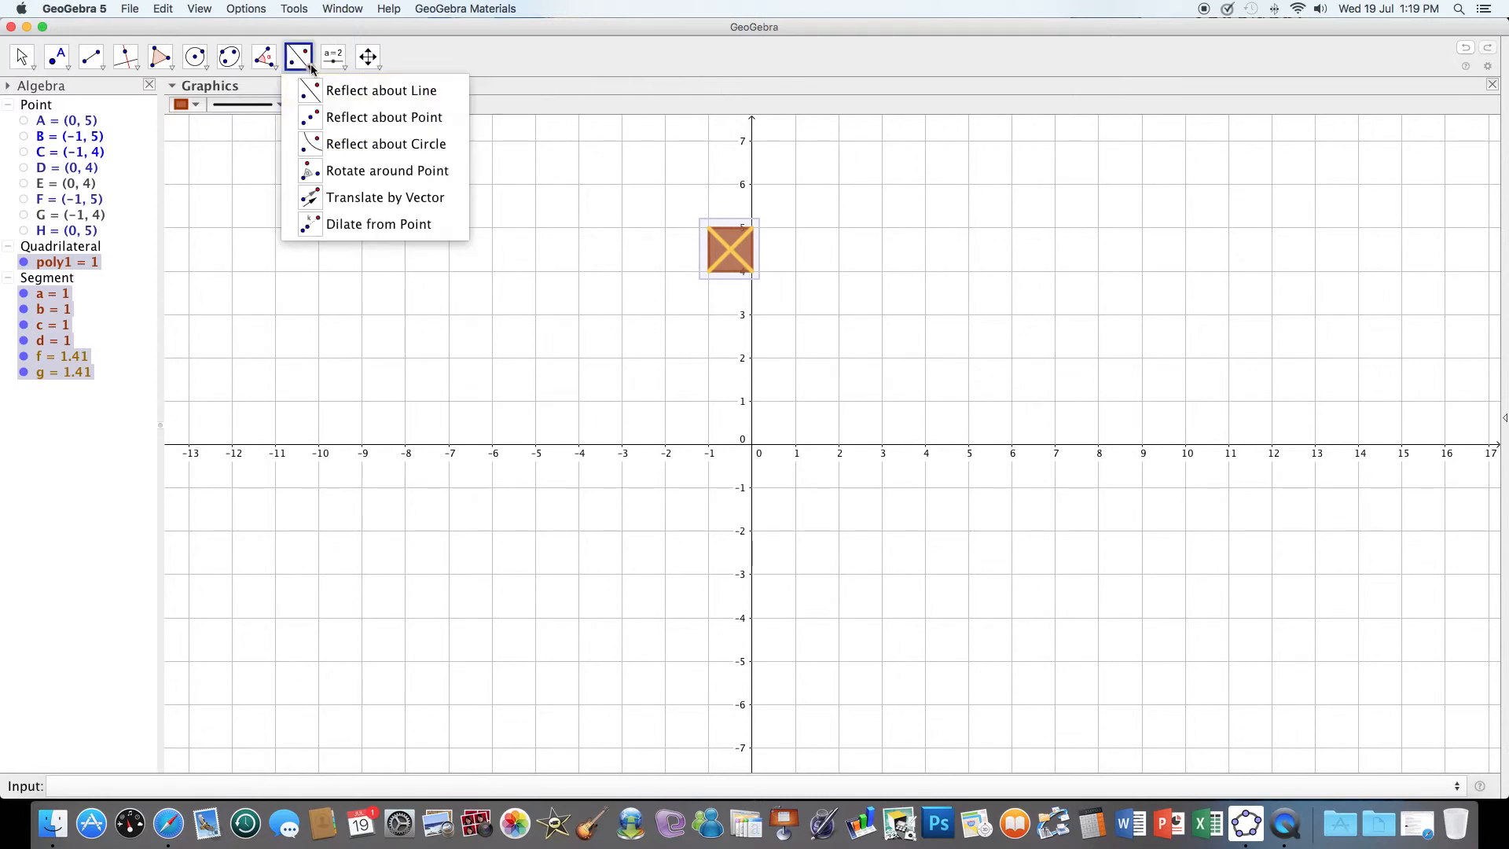
click(340, 202)
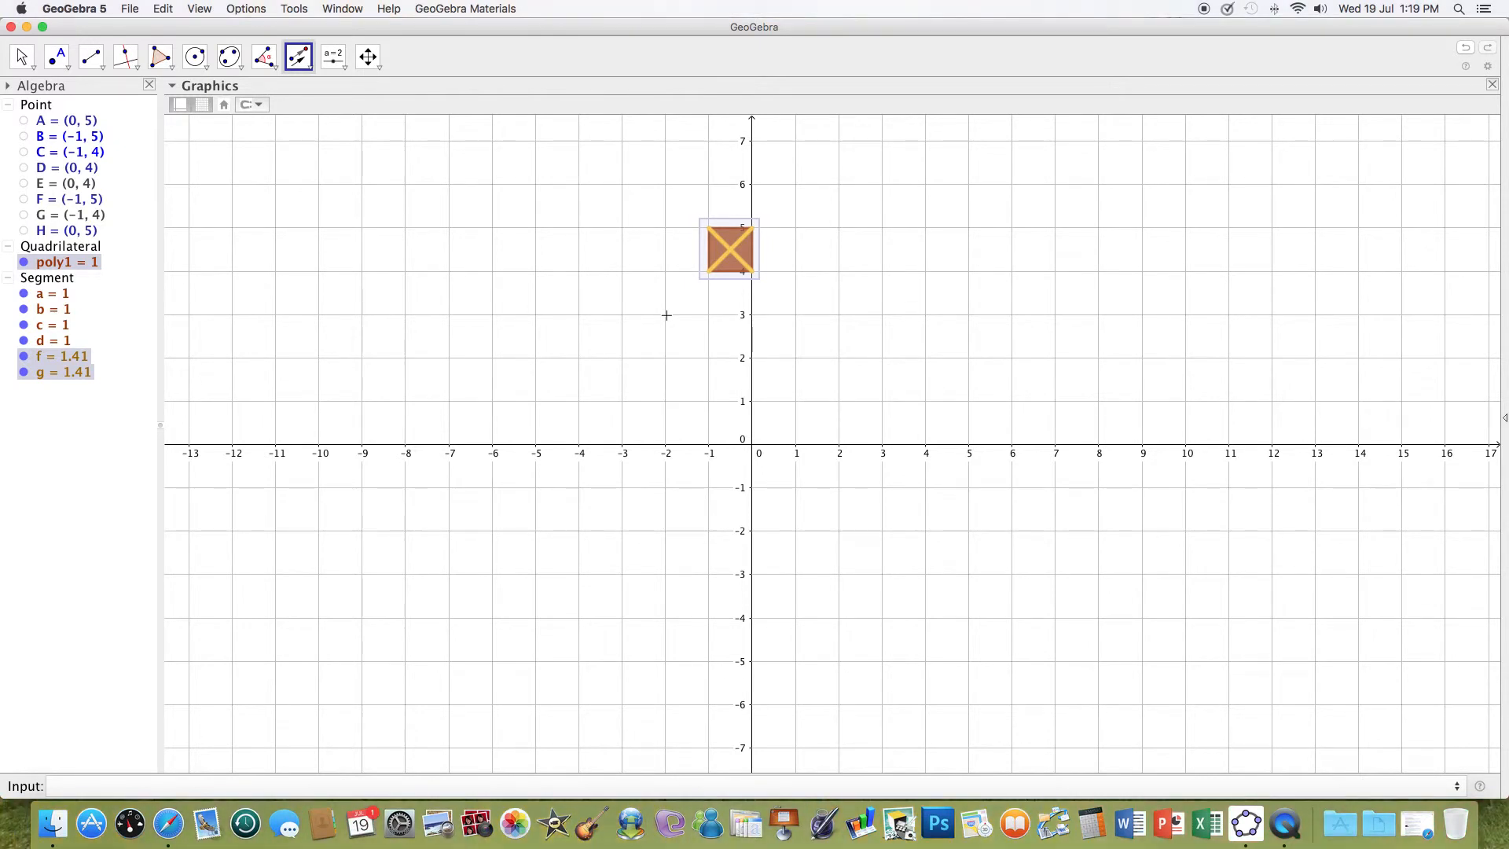
click(666, 316)
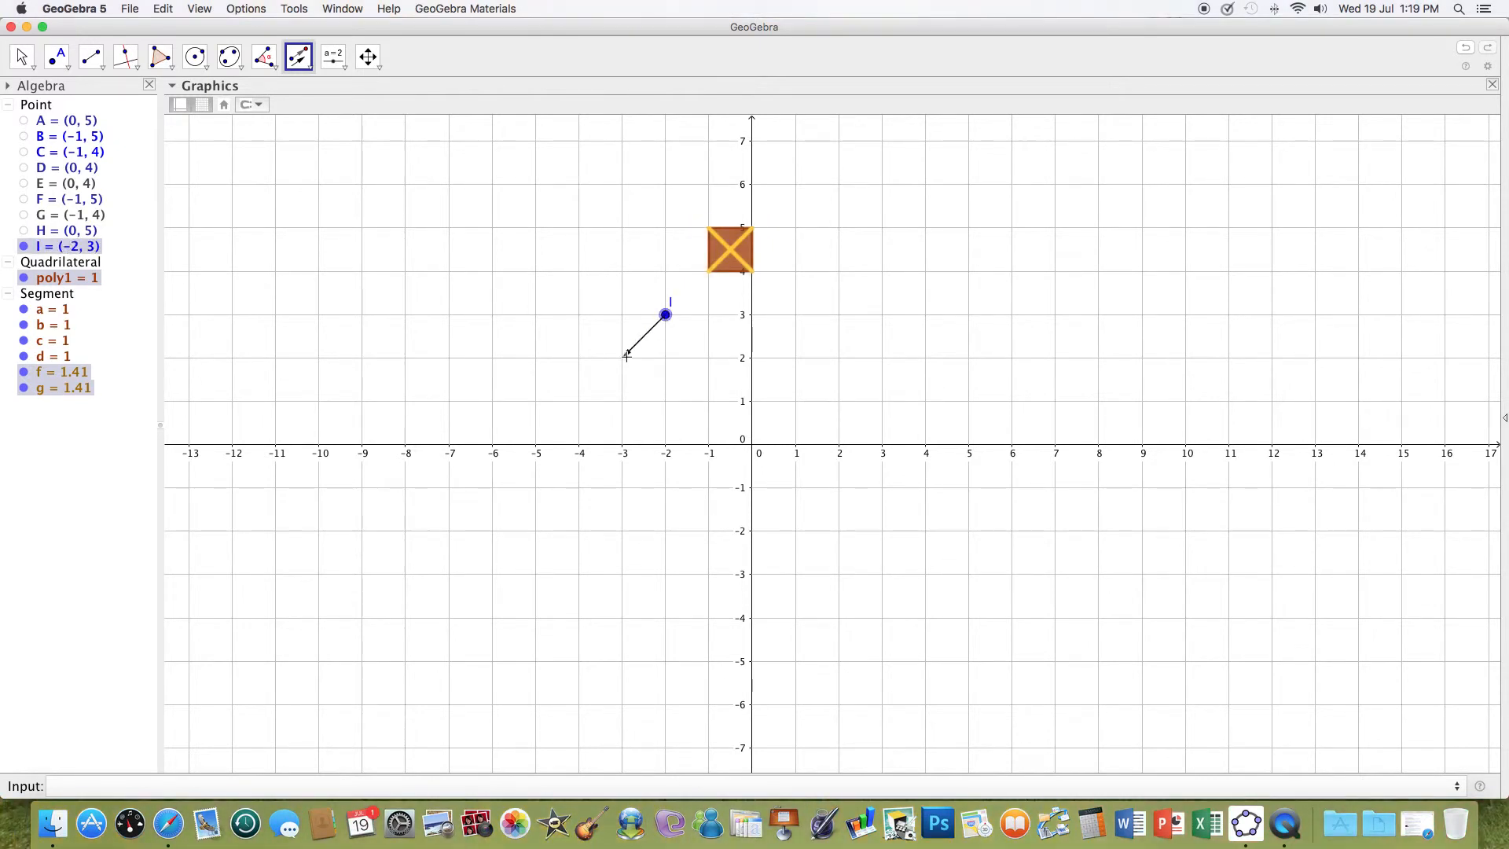
click(624, 357)
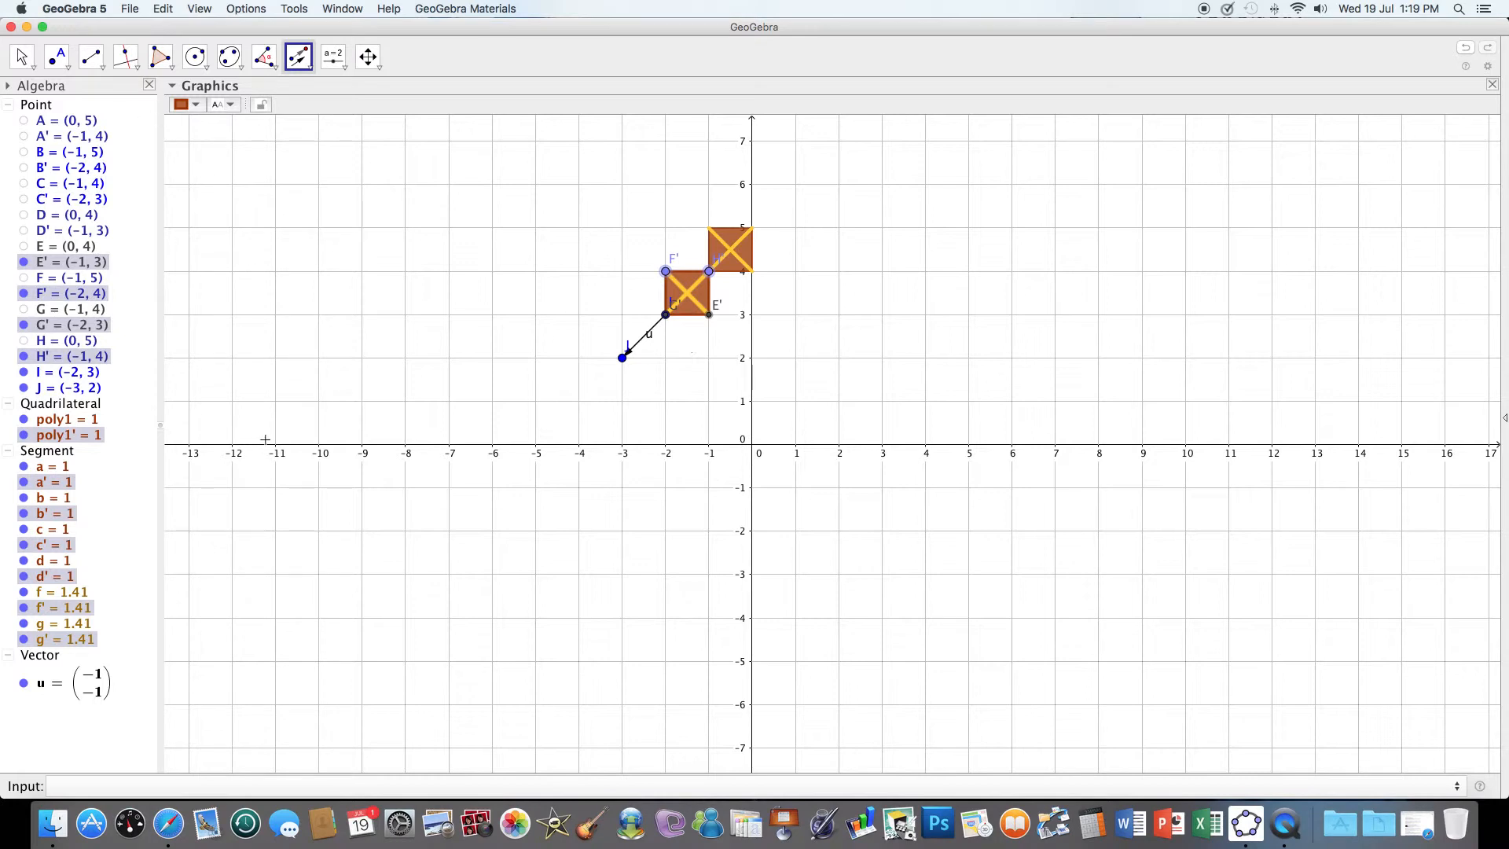
Step: Hide vector u, its endpoints I and J, and the translated points E', F', G' and H'
click(24, 684)
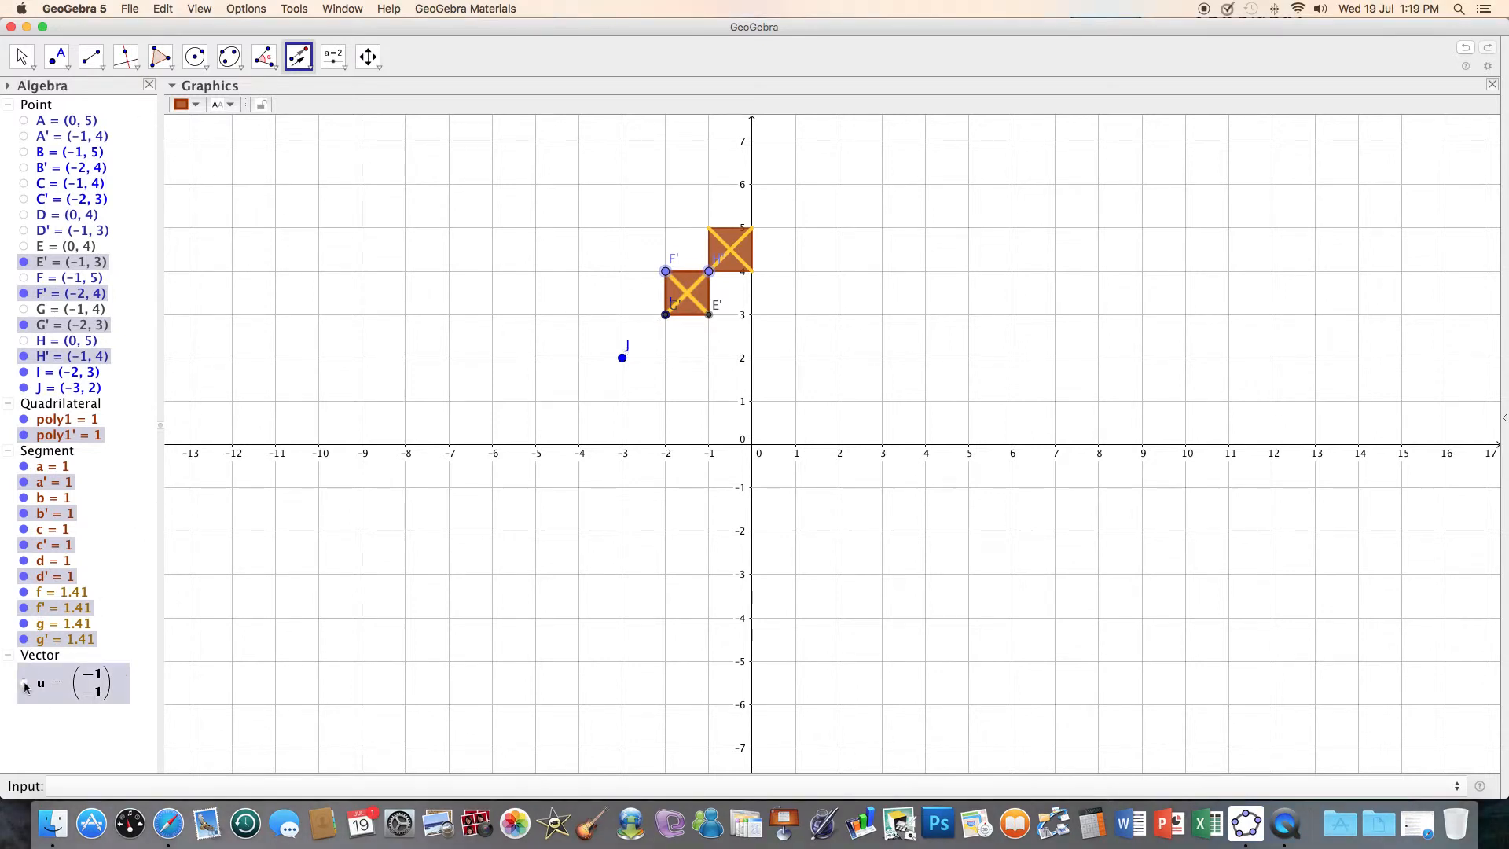
click(23, 387)
click(23, 356)
click(23, 324)
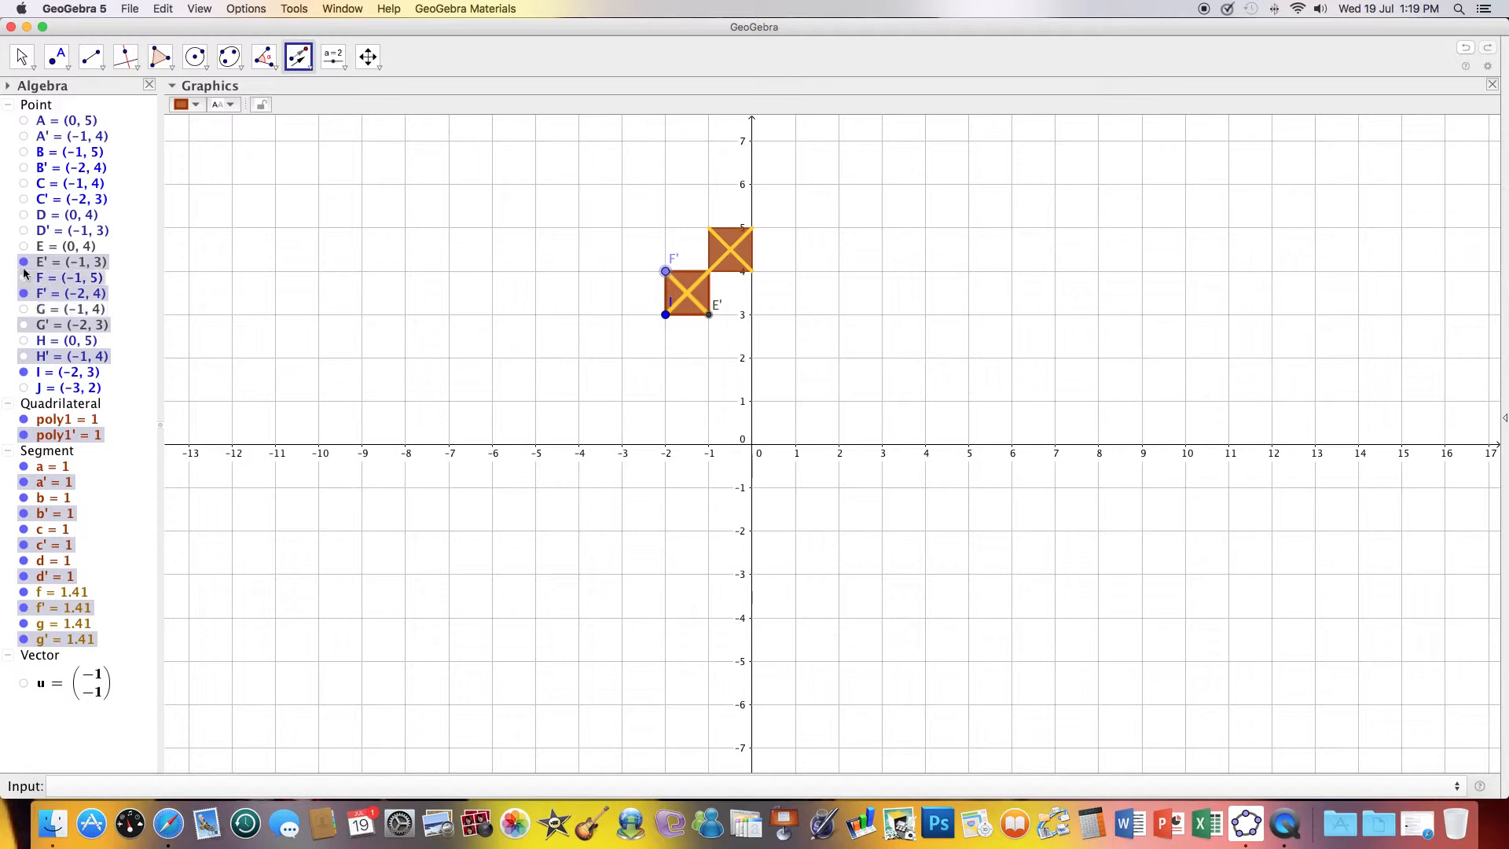
click(25, 264)
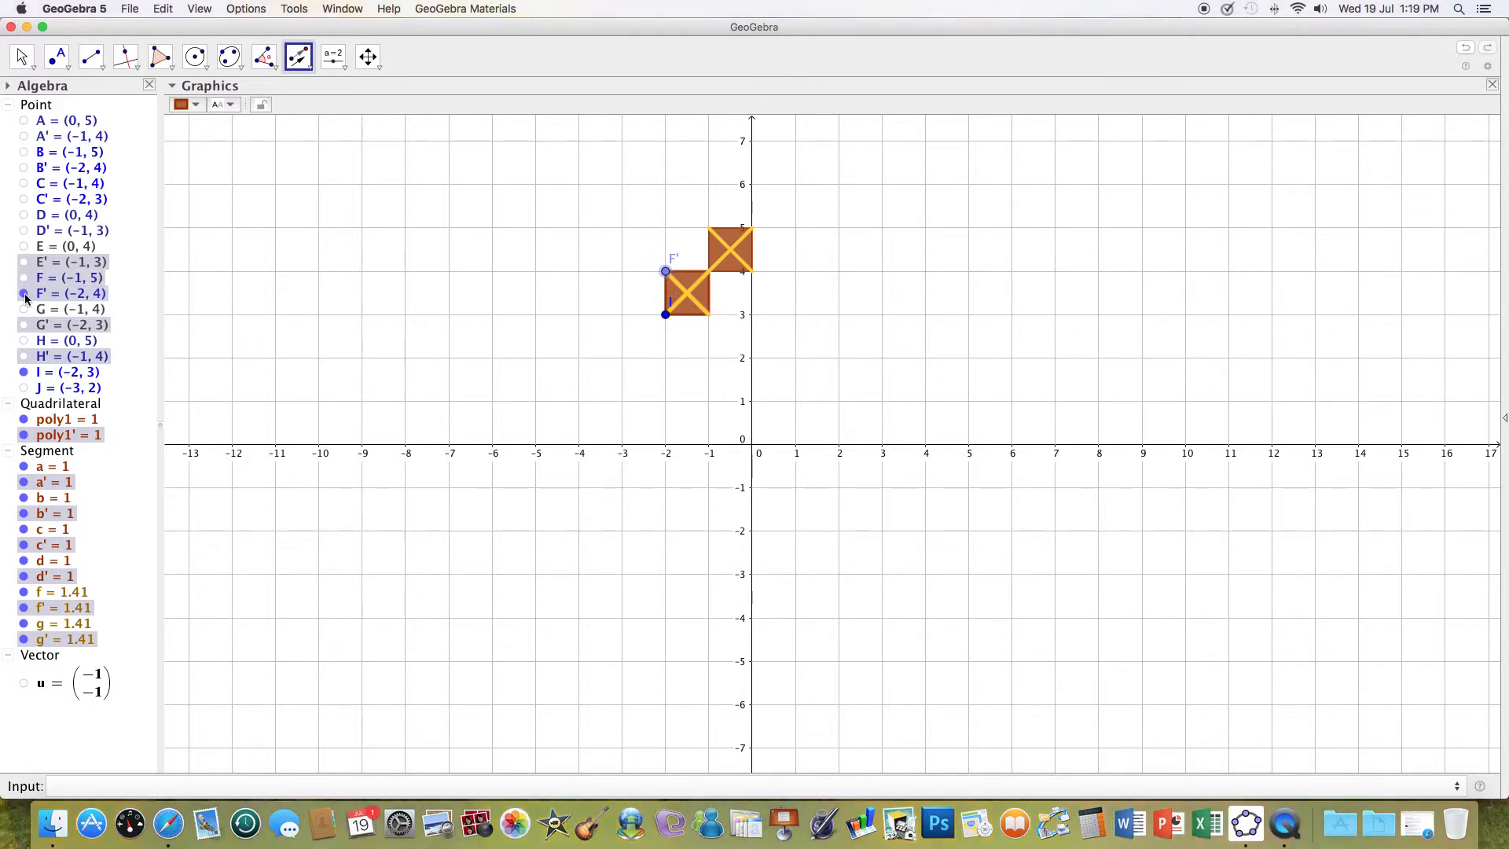
click(24, 294)
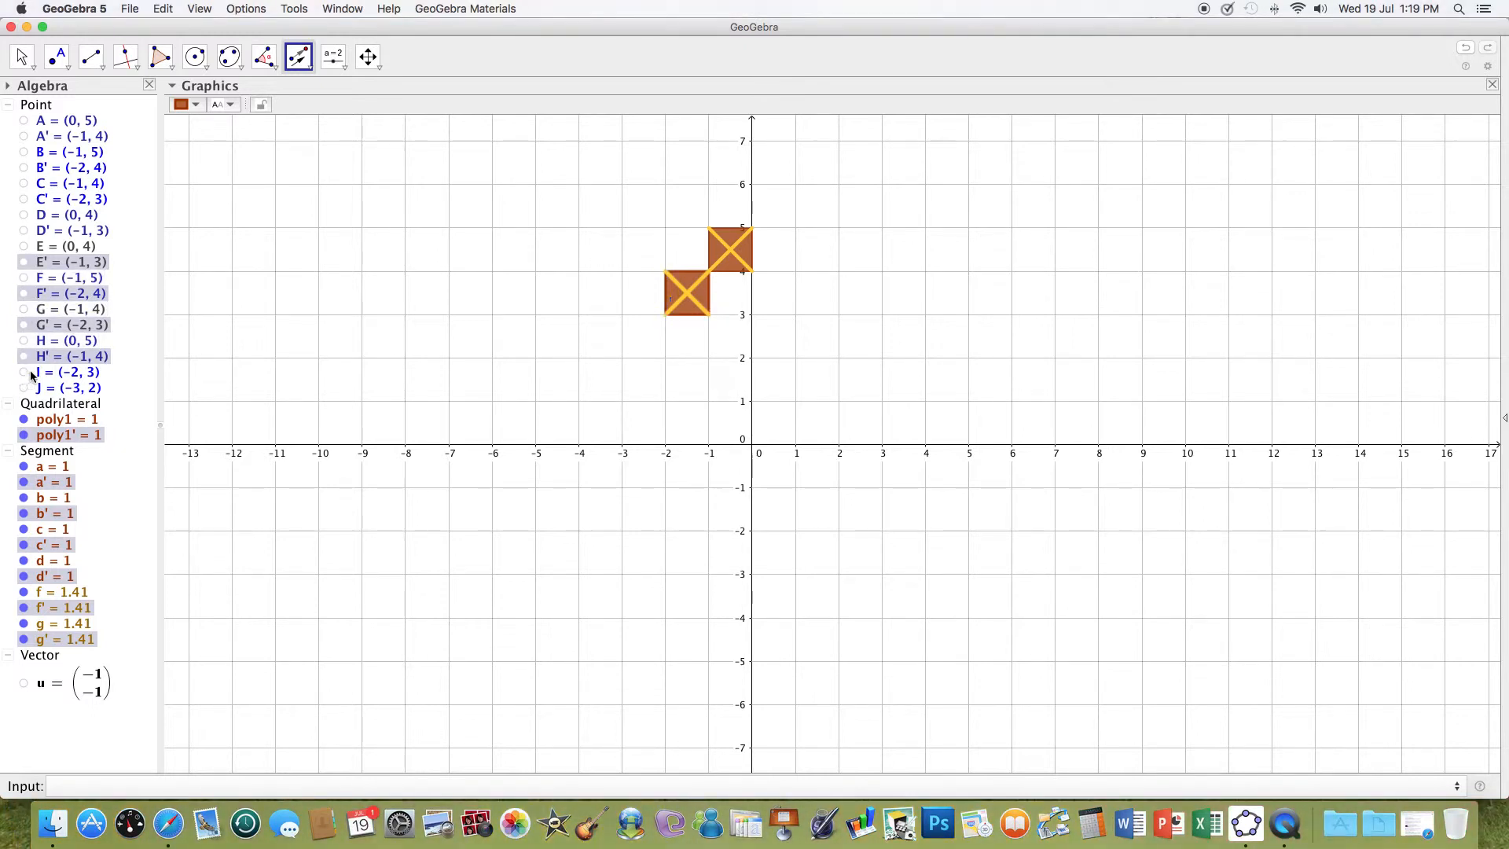
Step: Select the translated square with its diagonals and translate it by a vector drawn from (-3, 2) to (-4, 1)
click(21, 59)
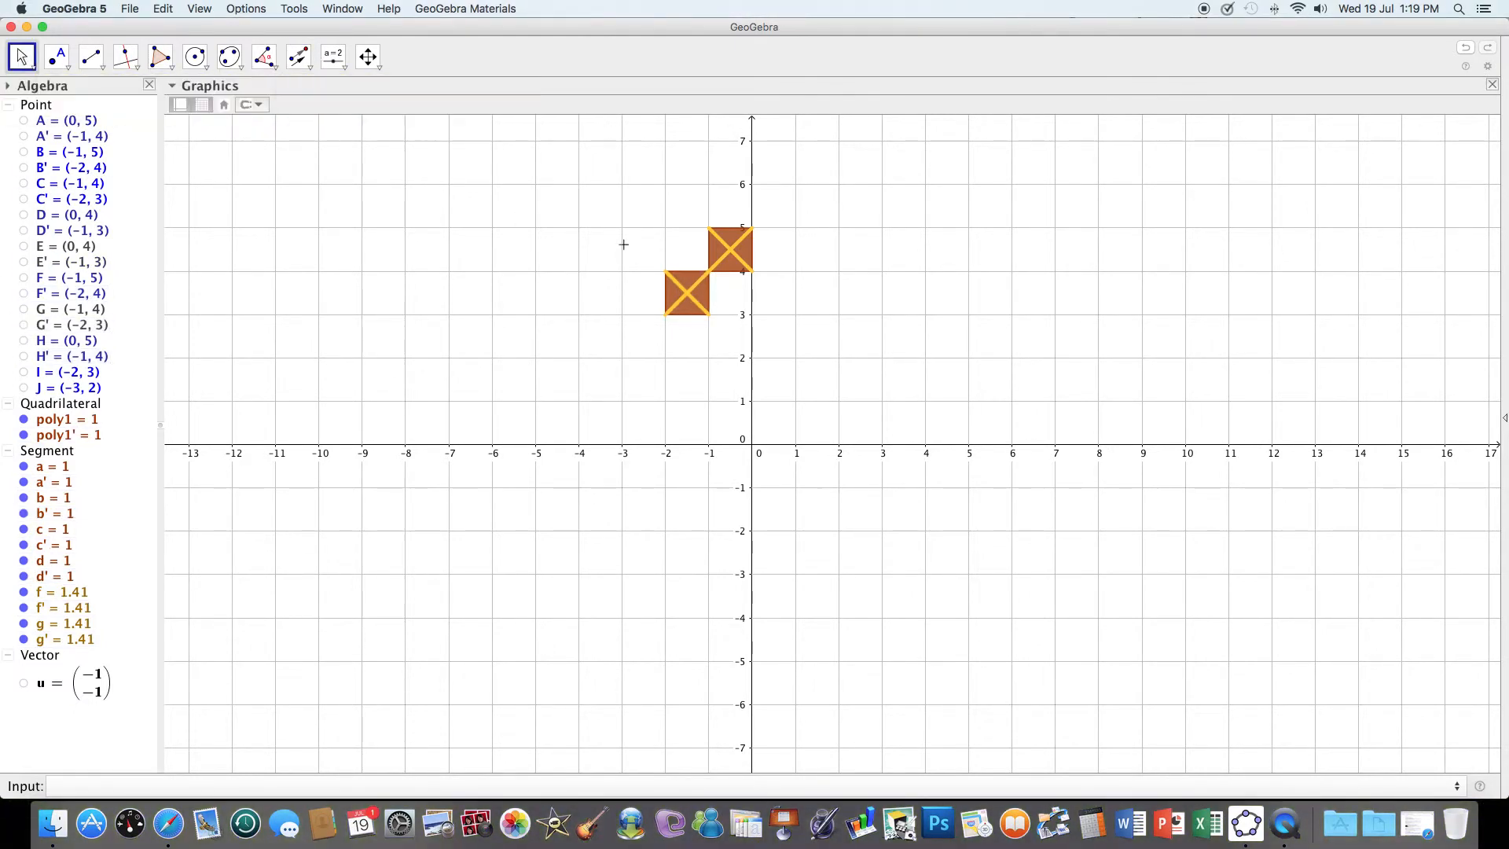
drag(650, 257, 717, 327)
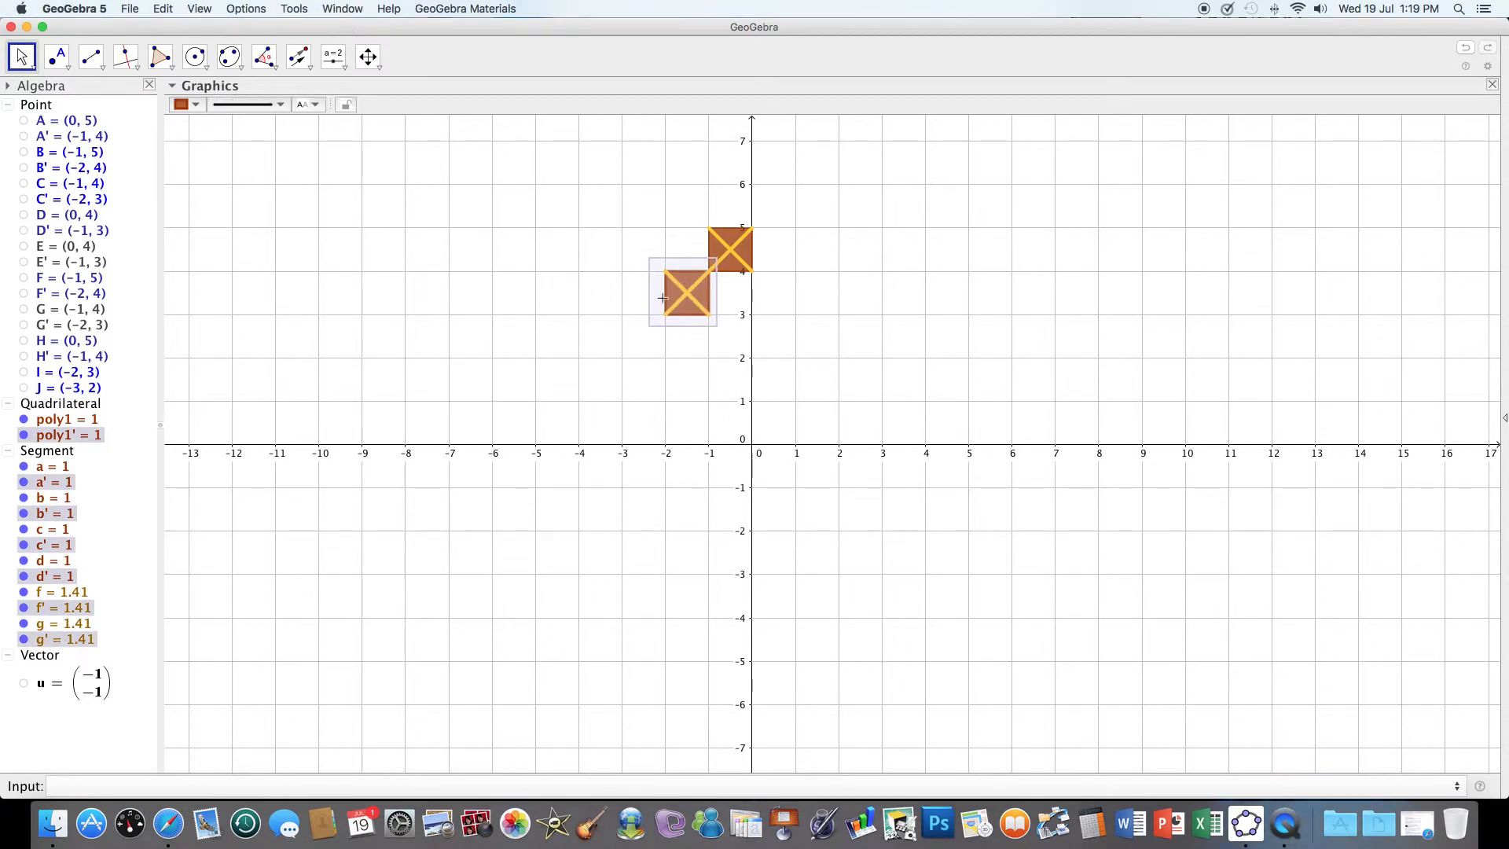
click(300, 58)
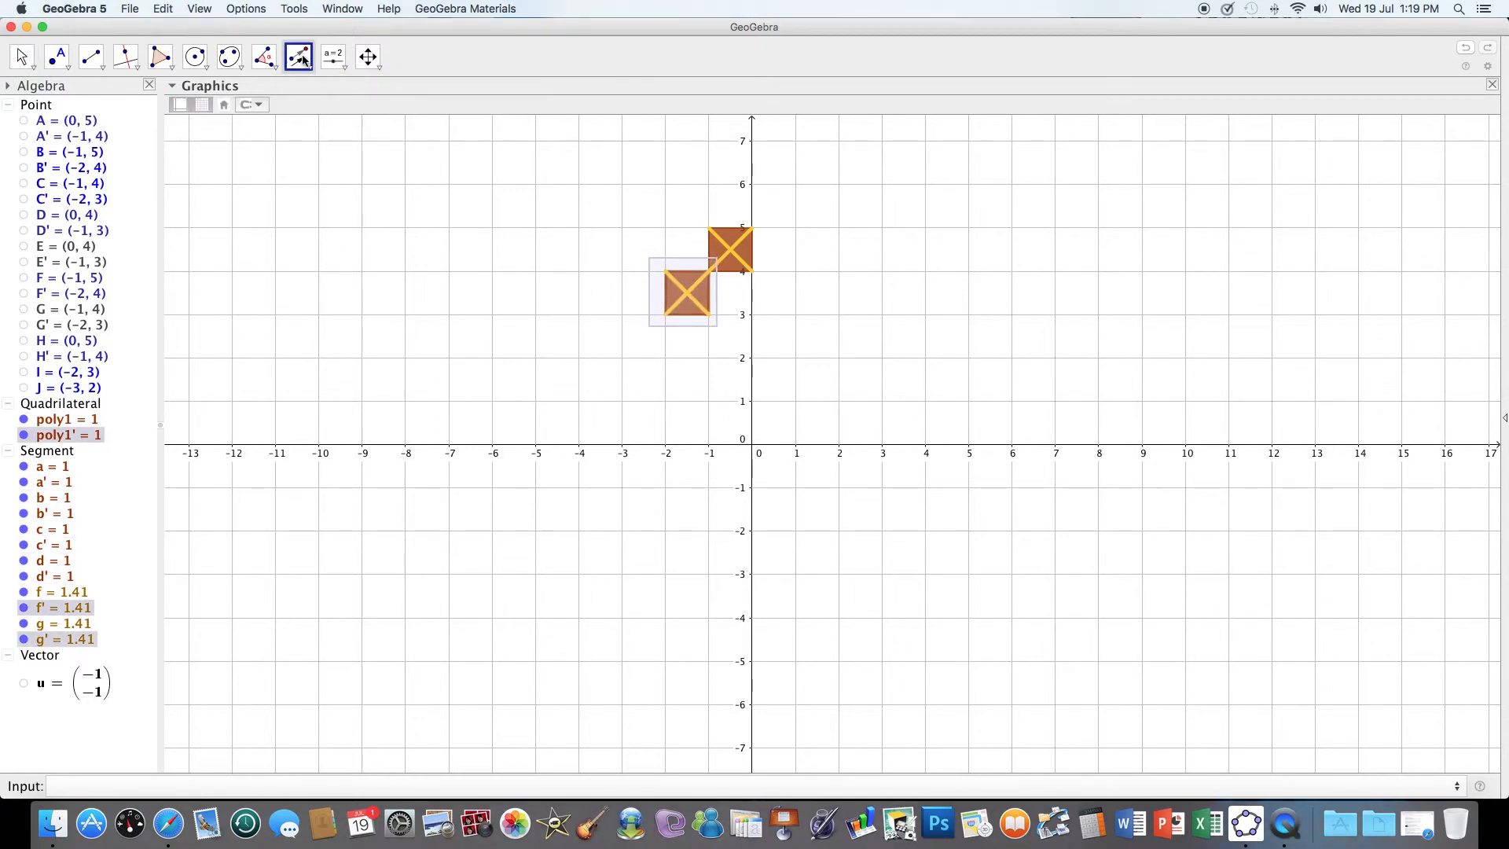
click(622, 358)
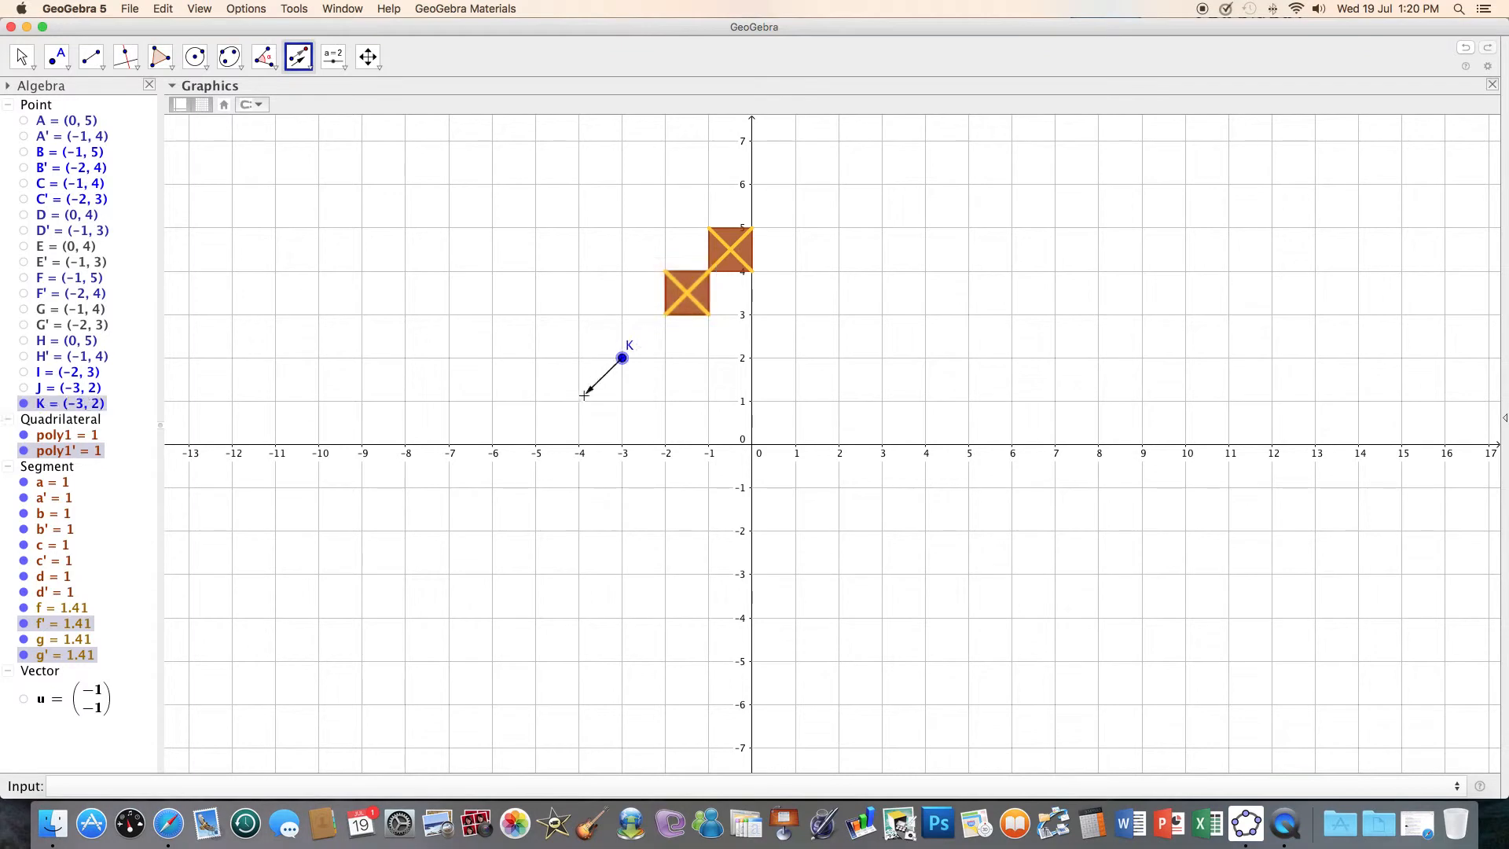
click(579, 401)
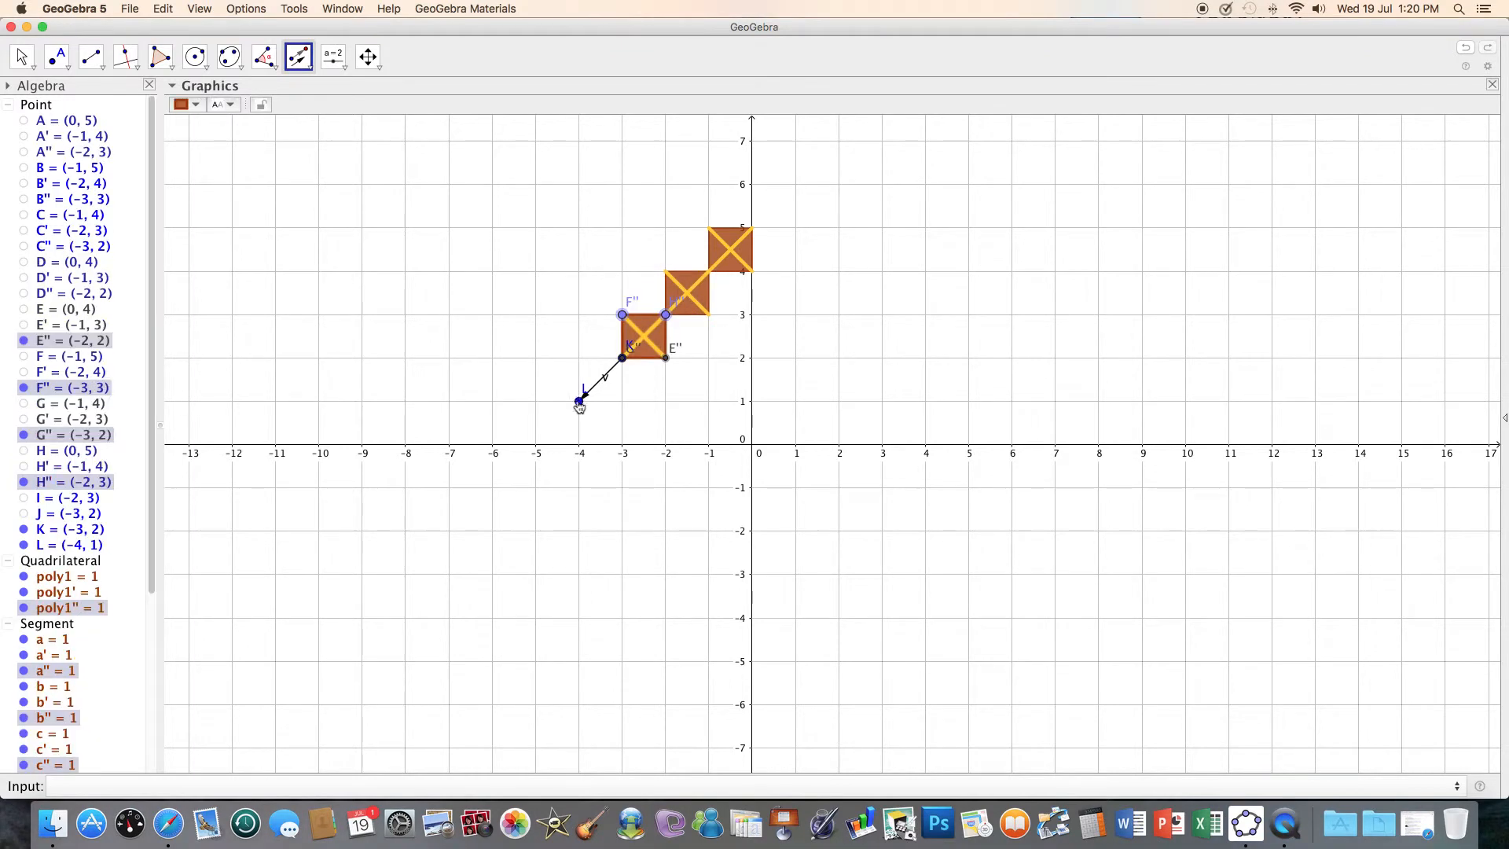
Step: Hide points E'', F'', G'' and H'', the vector endpoints K and L, and vector v
click(23, 341)
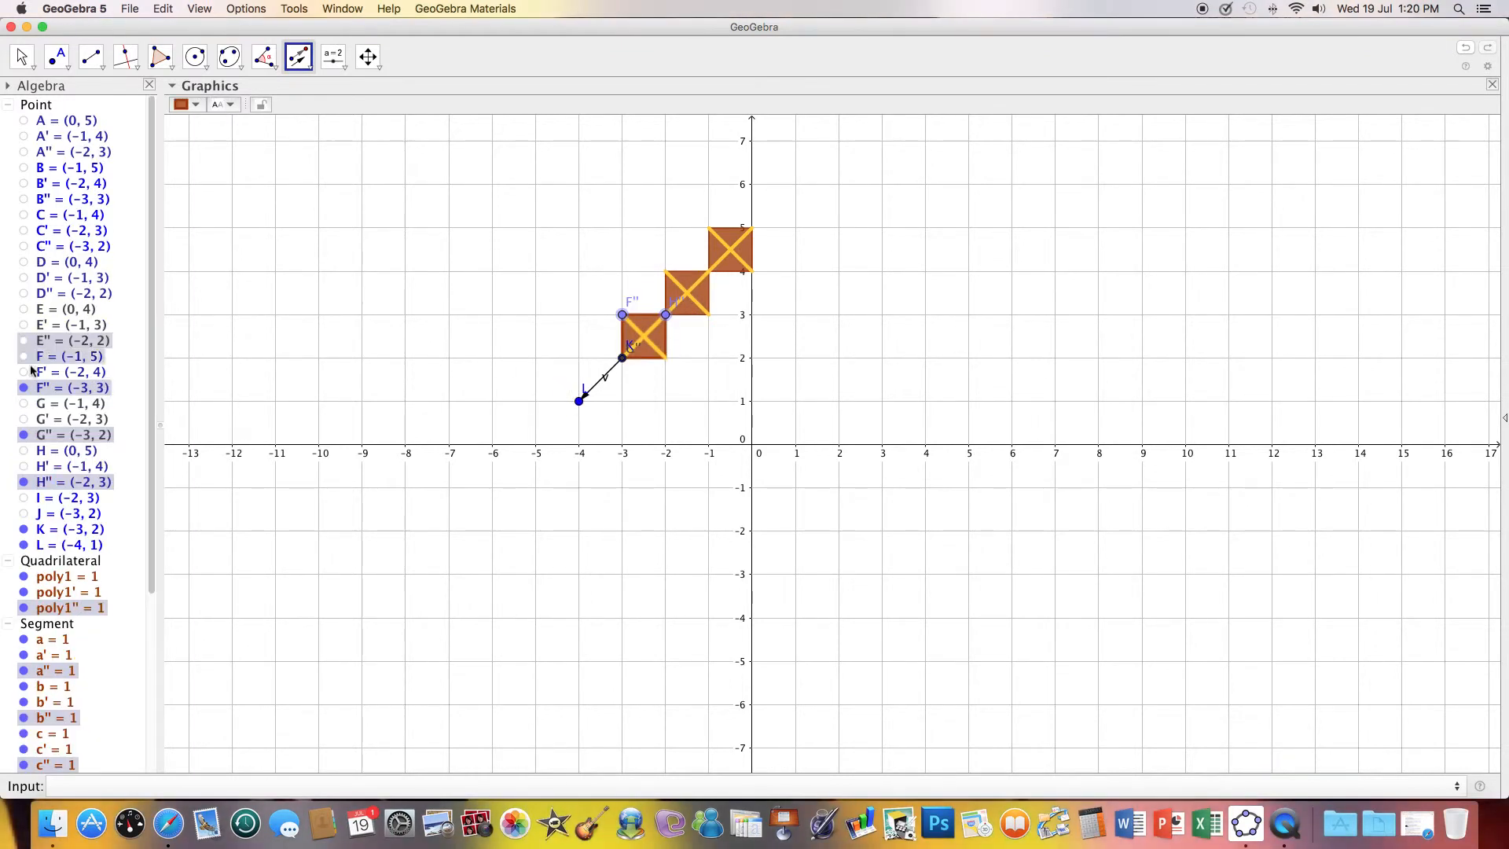
click(24, 387)
click(23, 435)
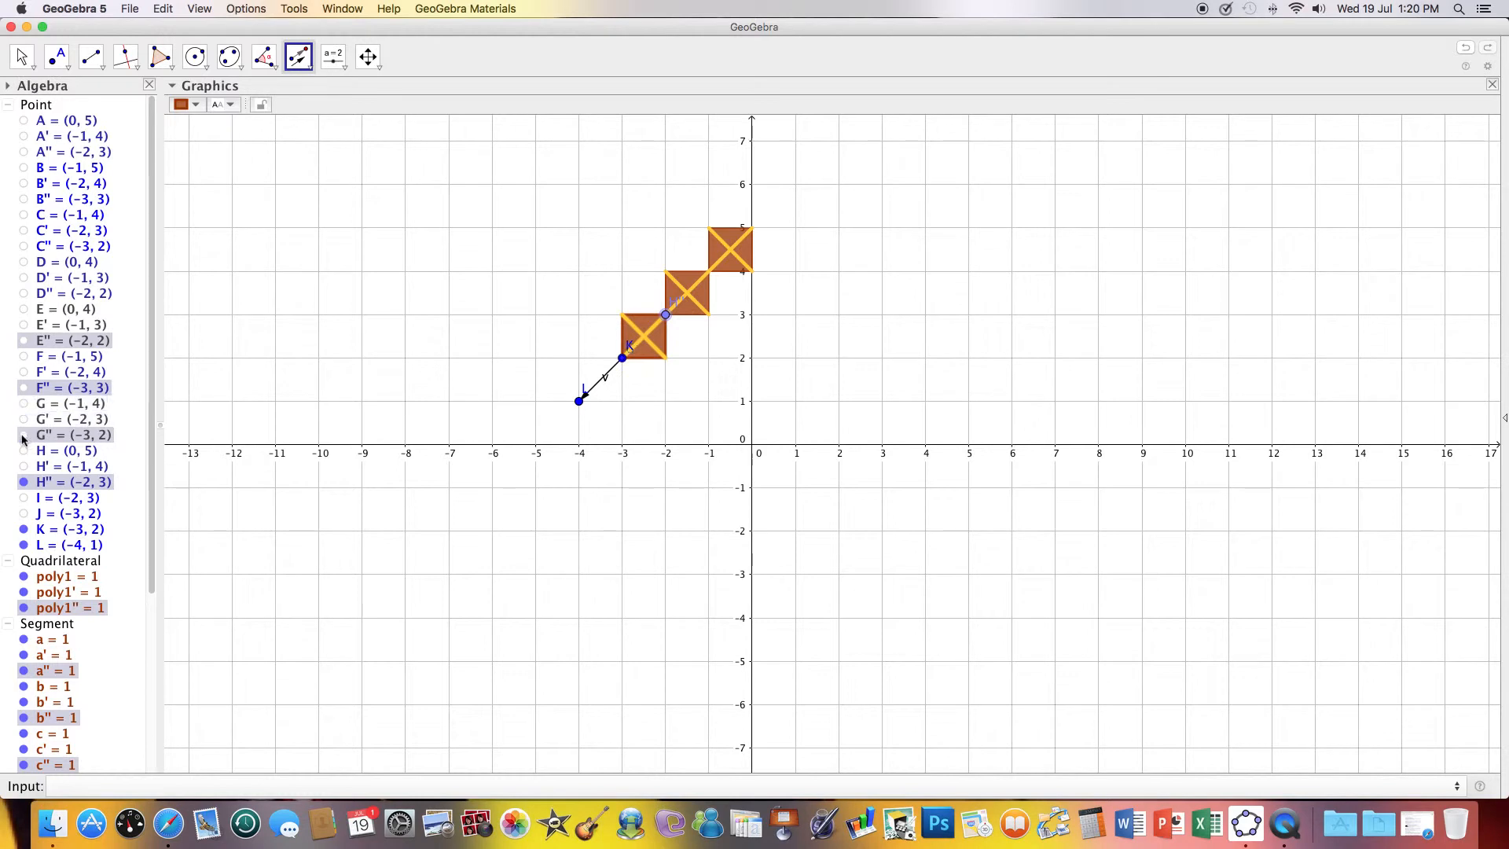
click(24, 482)
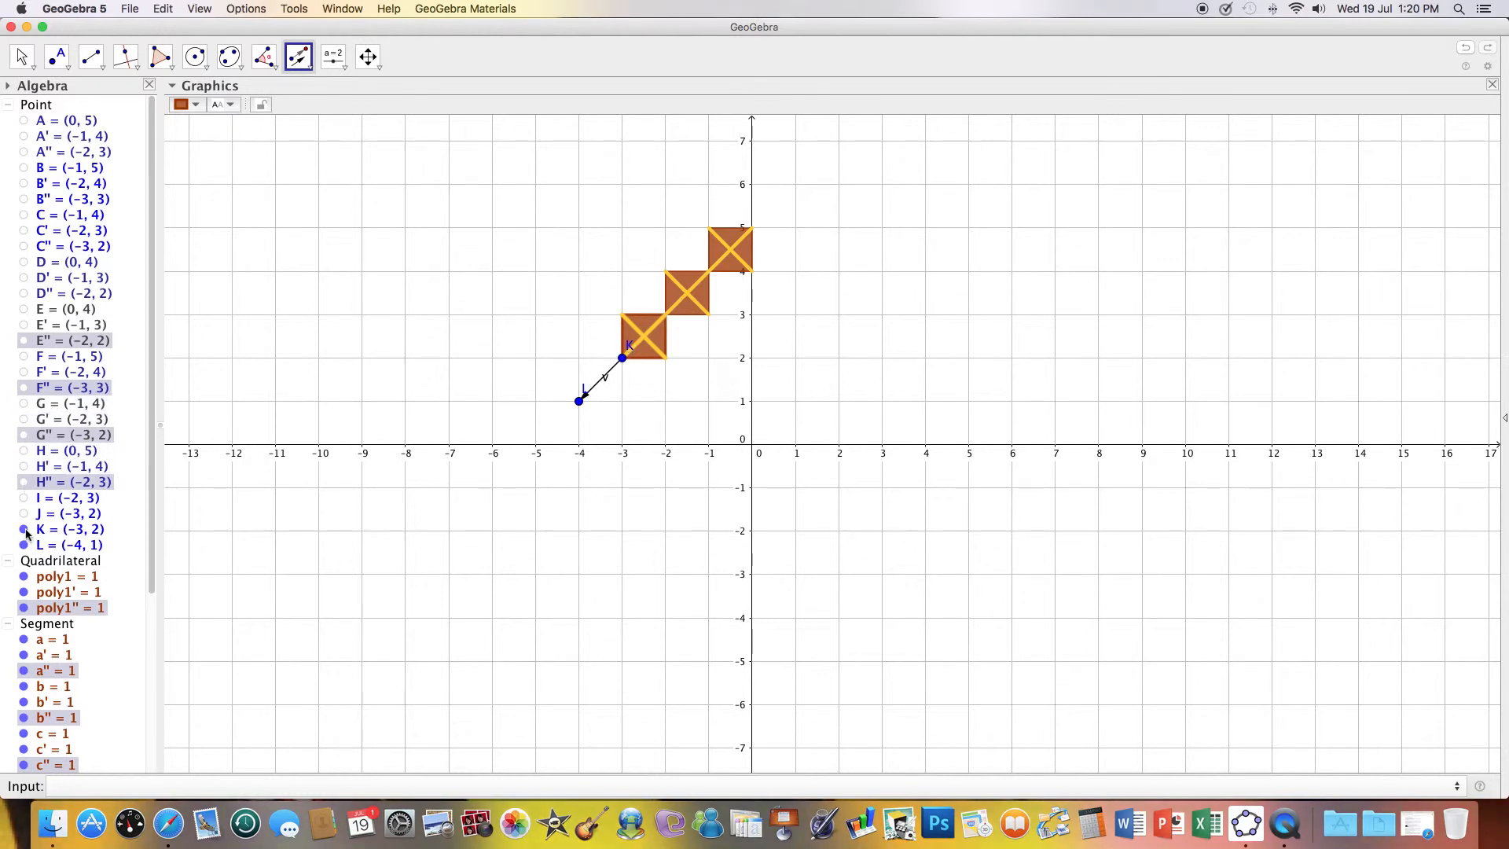
click(23, 529)
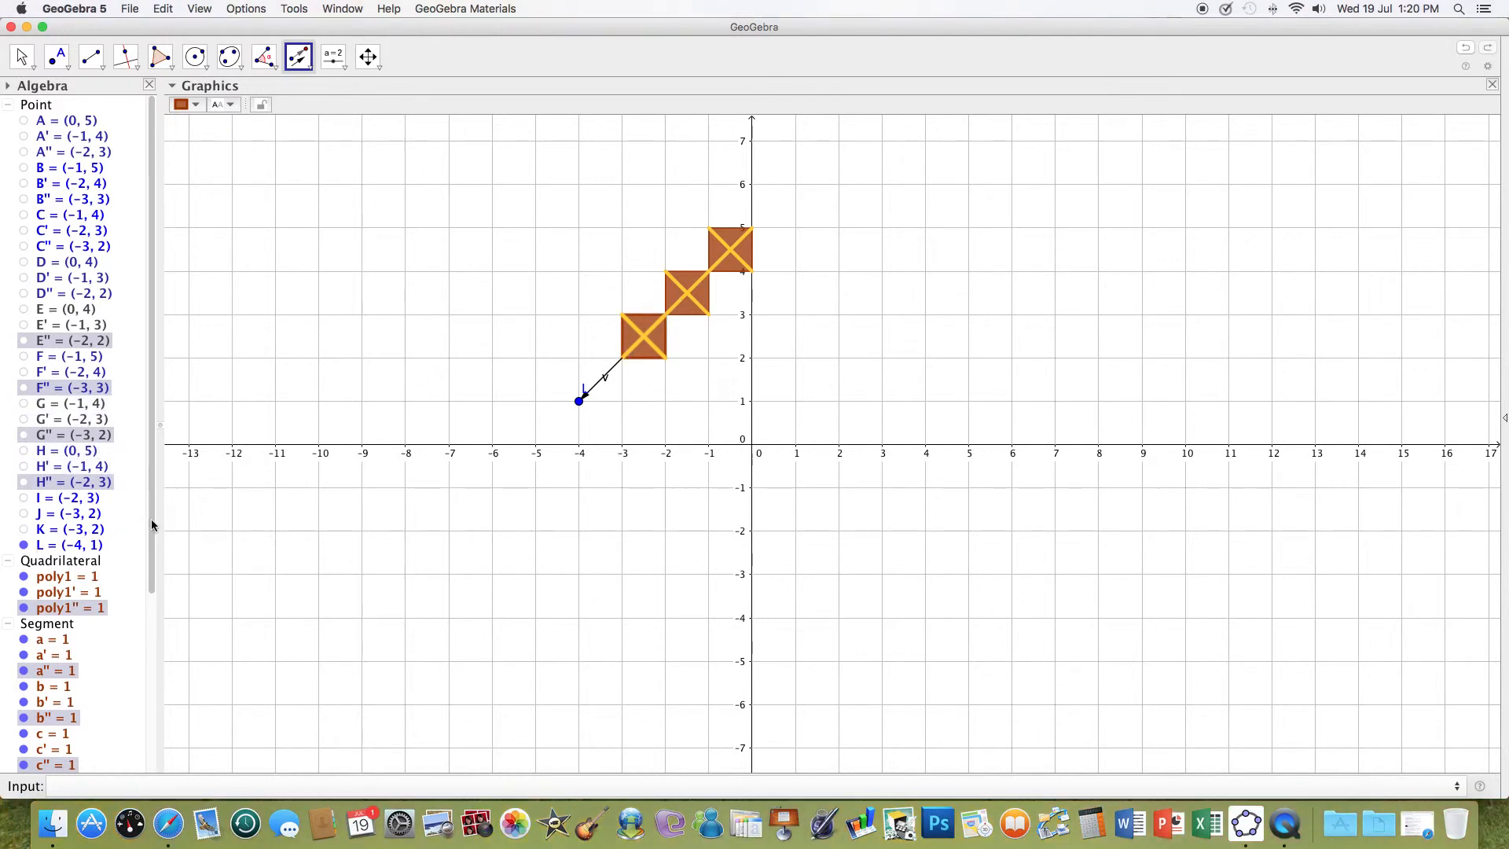
drag(151, 519, 91, 729)
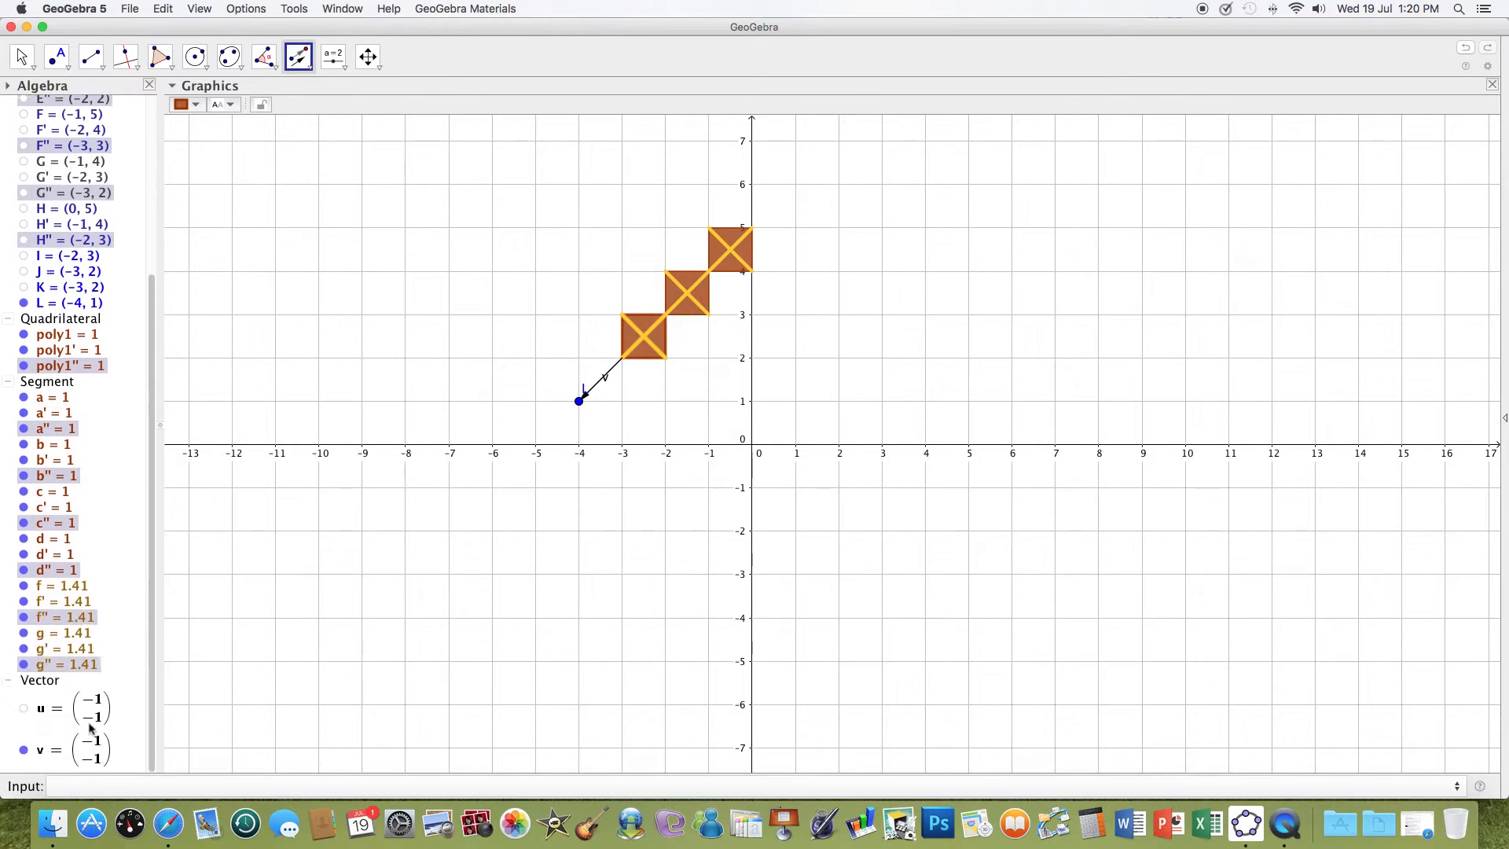
click(24, 750)
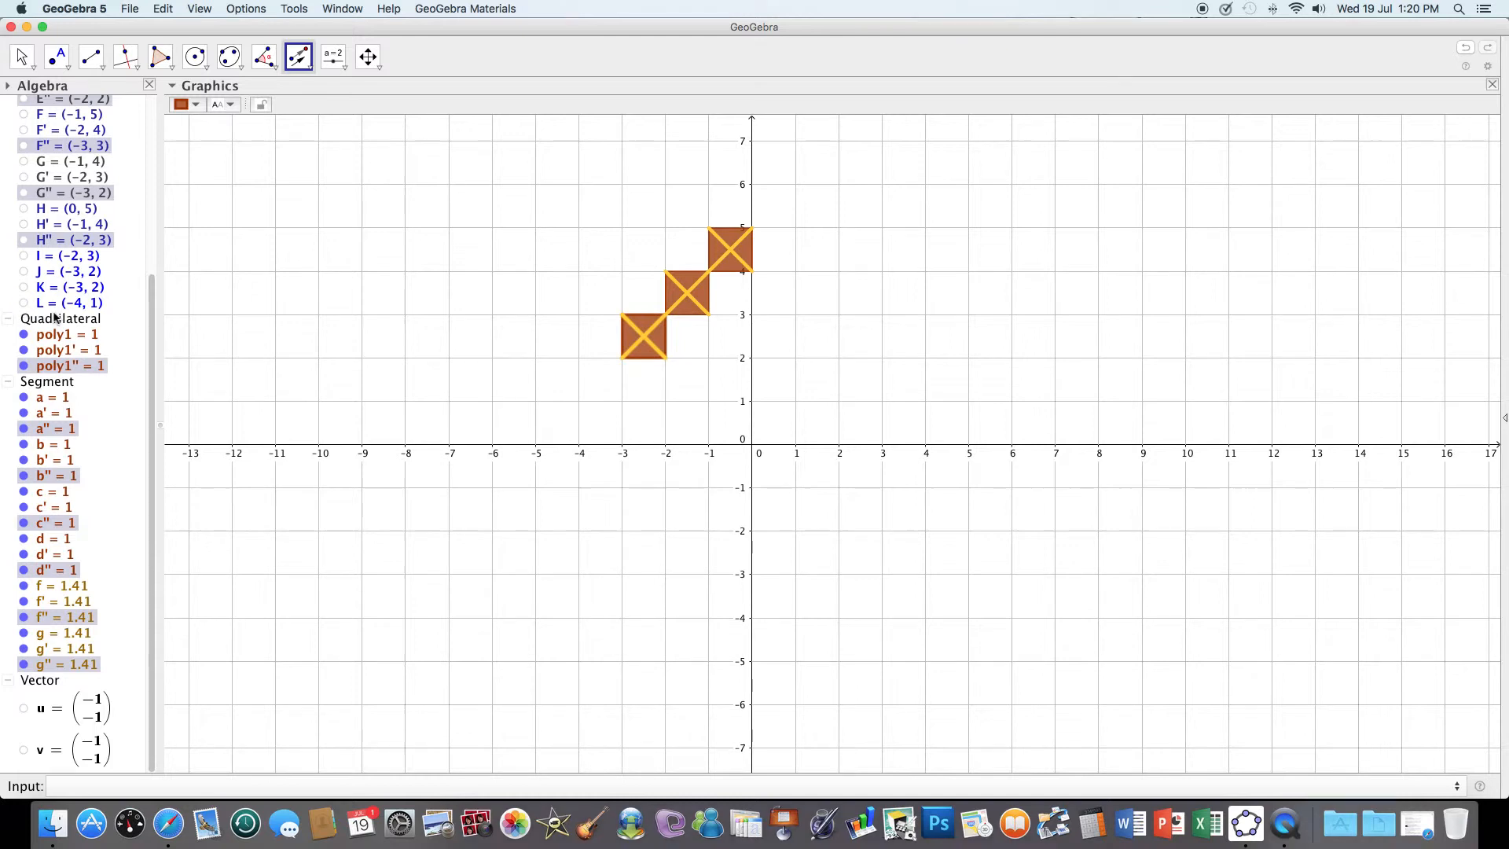
Step: Select the third square with its diagonals and translate it by a vector drawn from (-4, 1) to (-5, 0)
click(22, 57)
drag(611, 303, 671, 367)
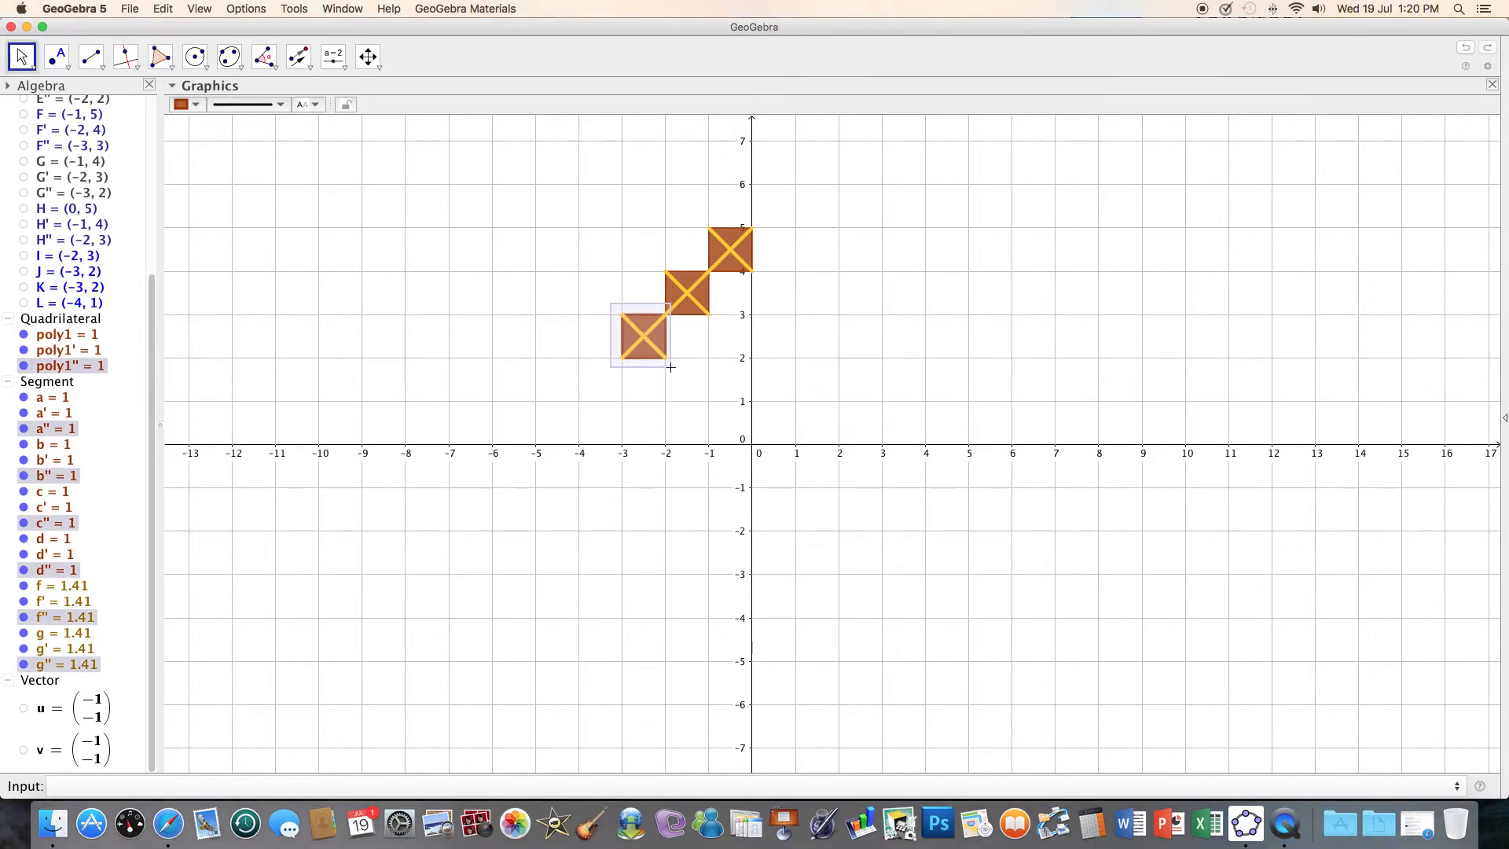
click(298, 56)
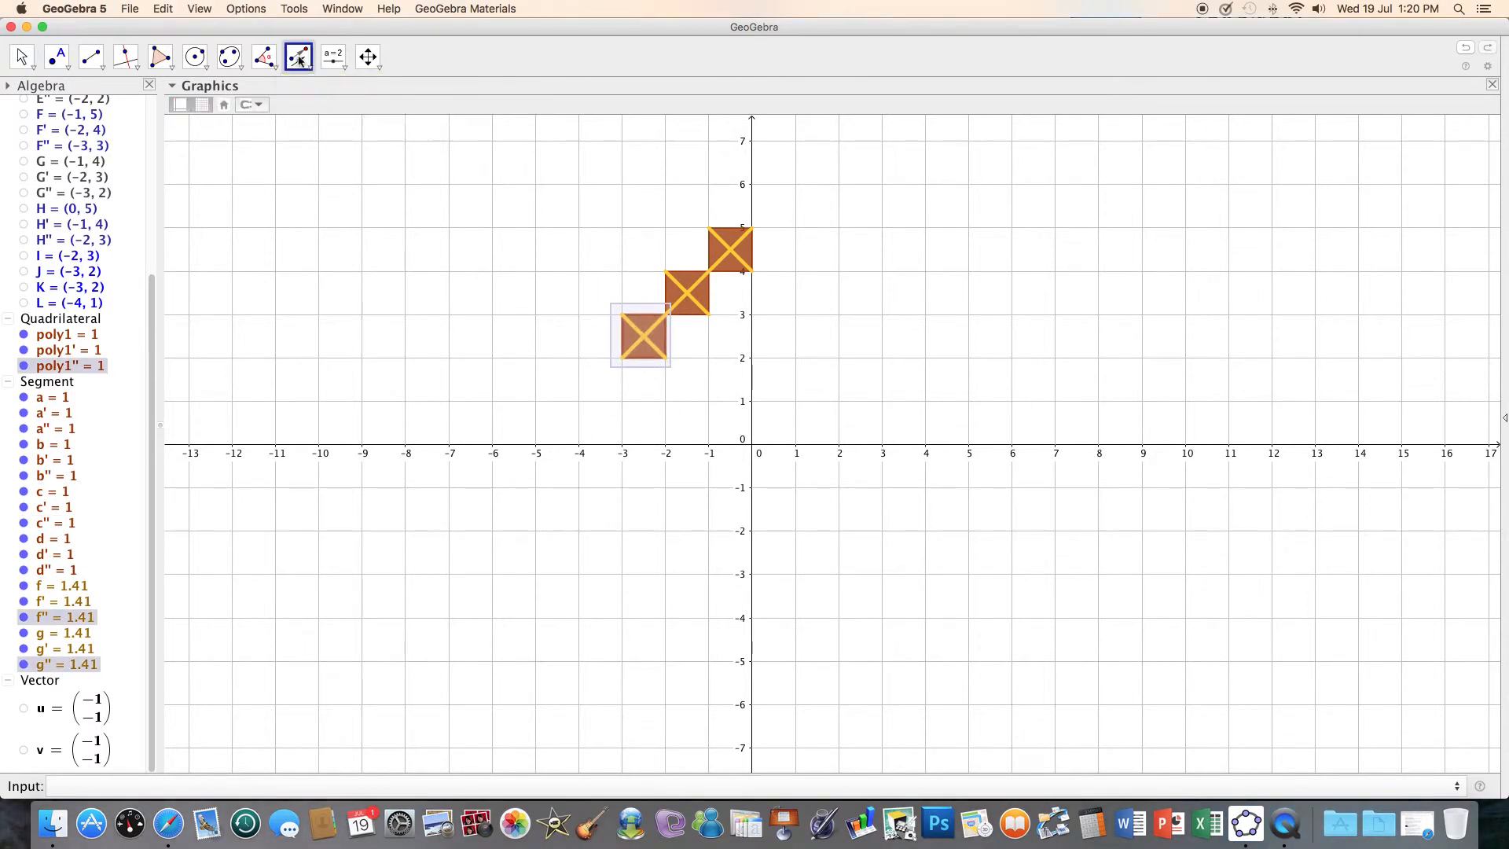
click(579, 402)
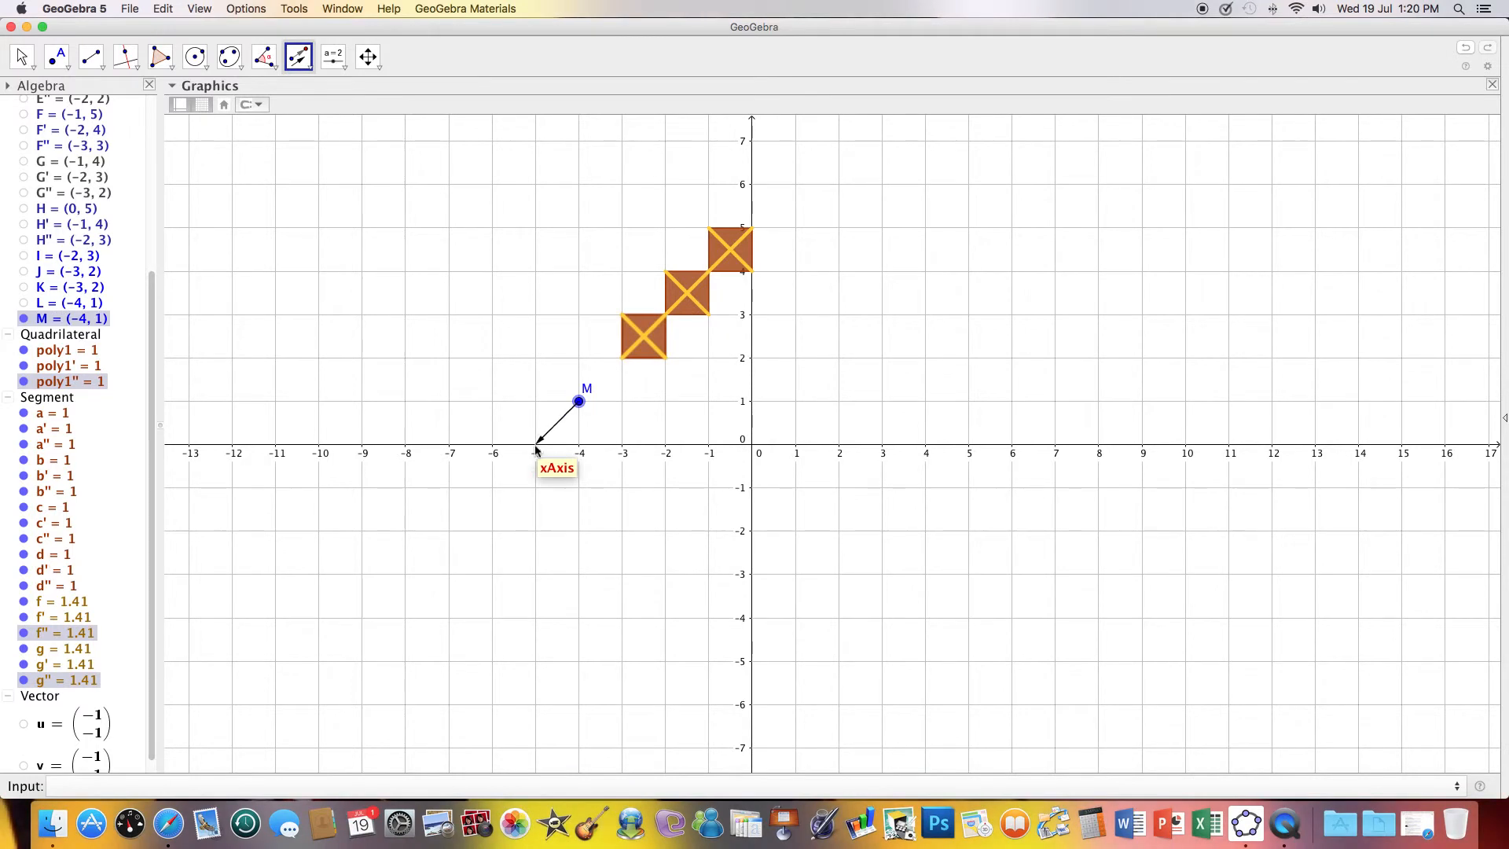
click(537, 444)
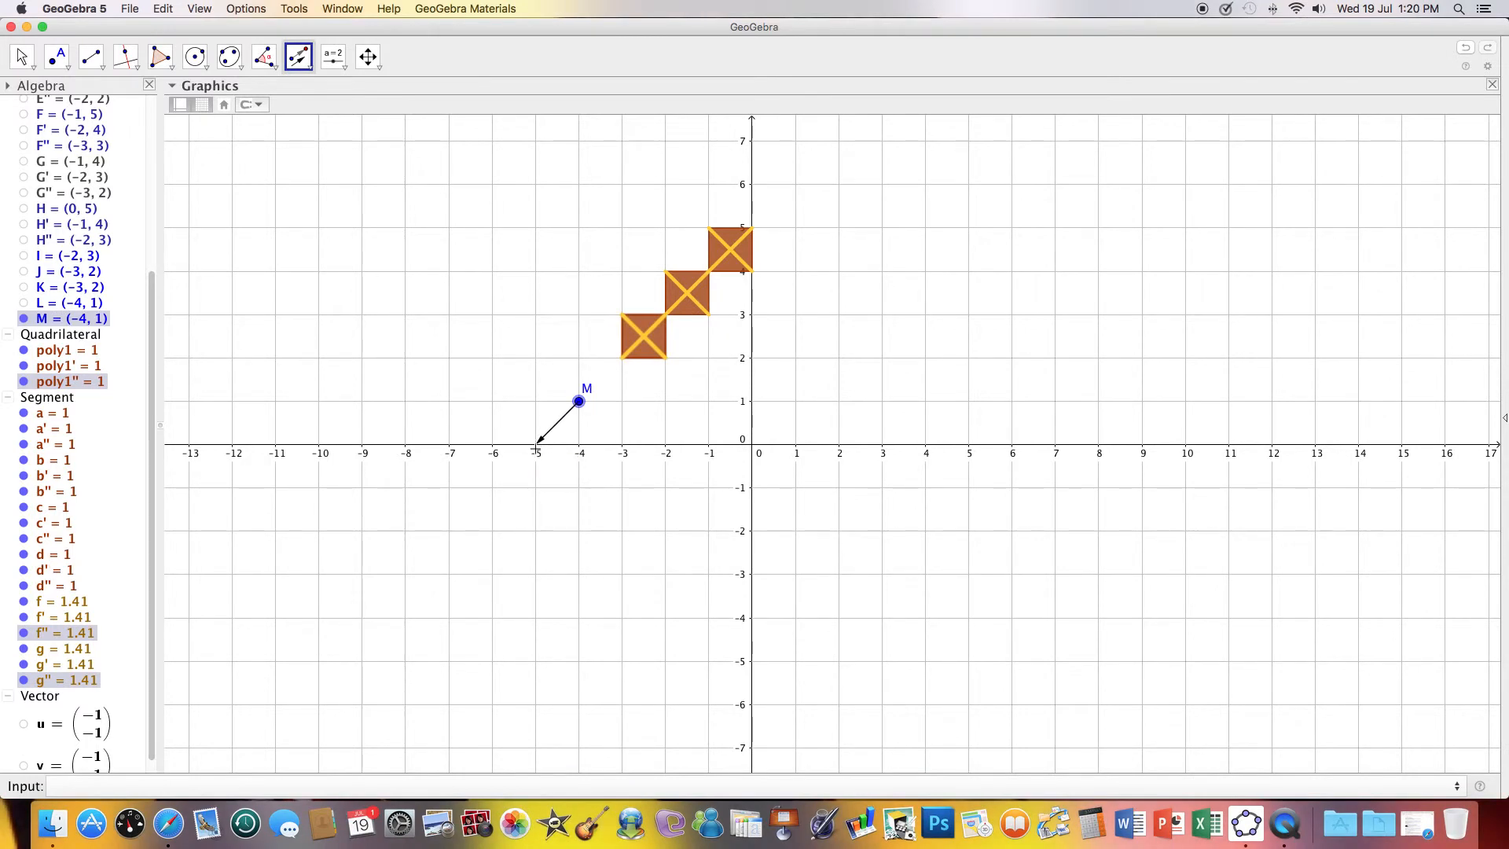
click(537, 446)
Step: Hide points E''', F''', G''' and H''', the vector endpoints M and N, and vector w
click(24, 177)
click(24, 240)
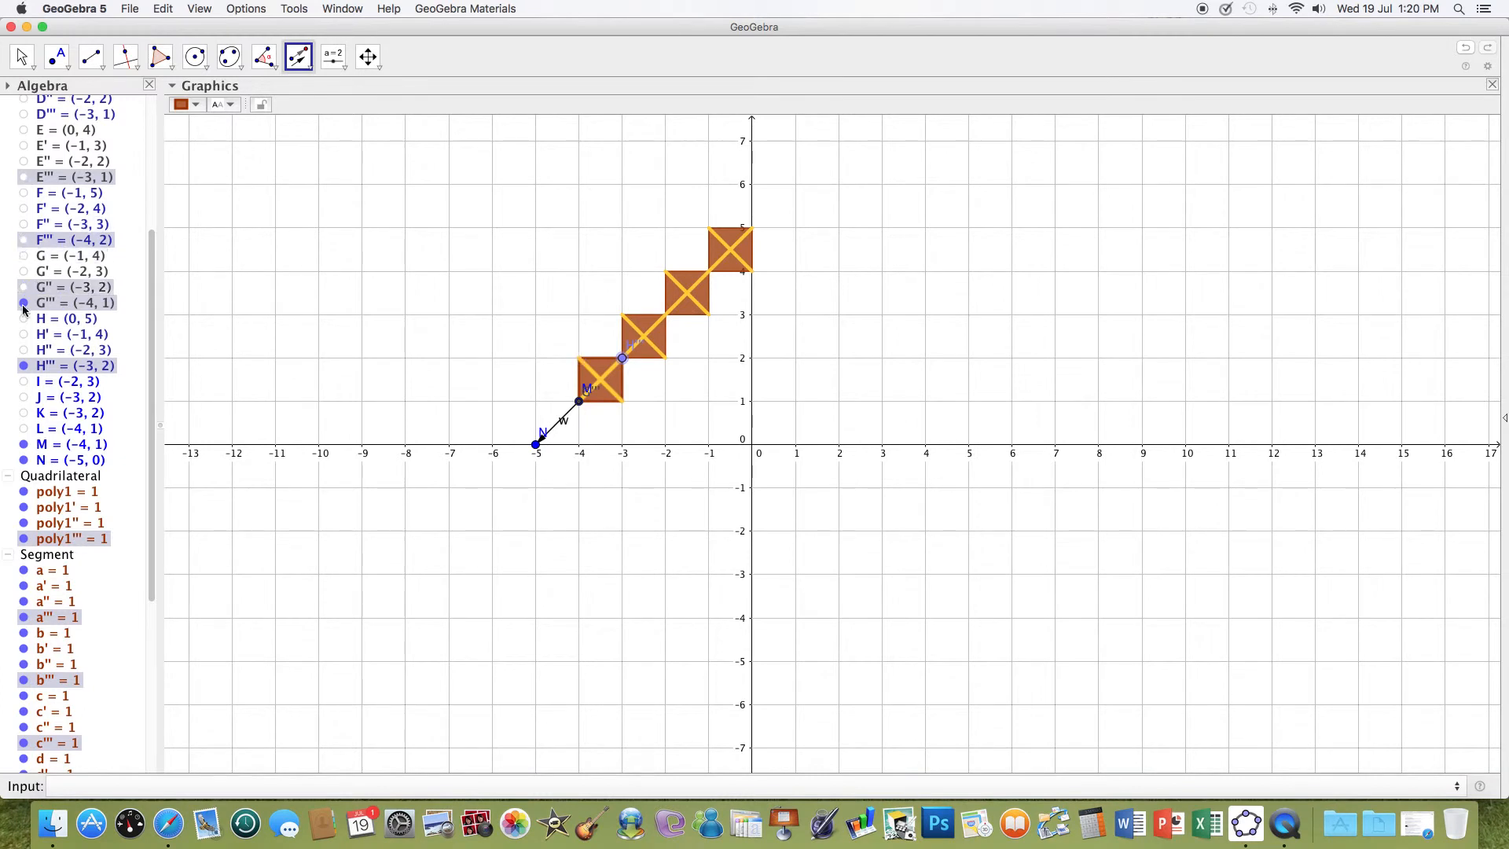
click(23, 303)
click(24, 366)
click(23, 444)
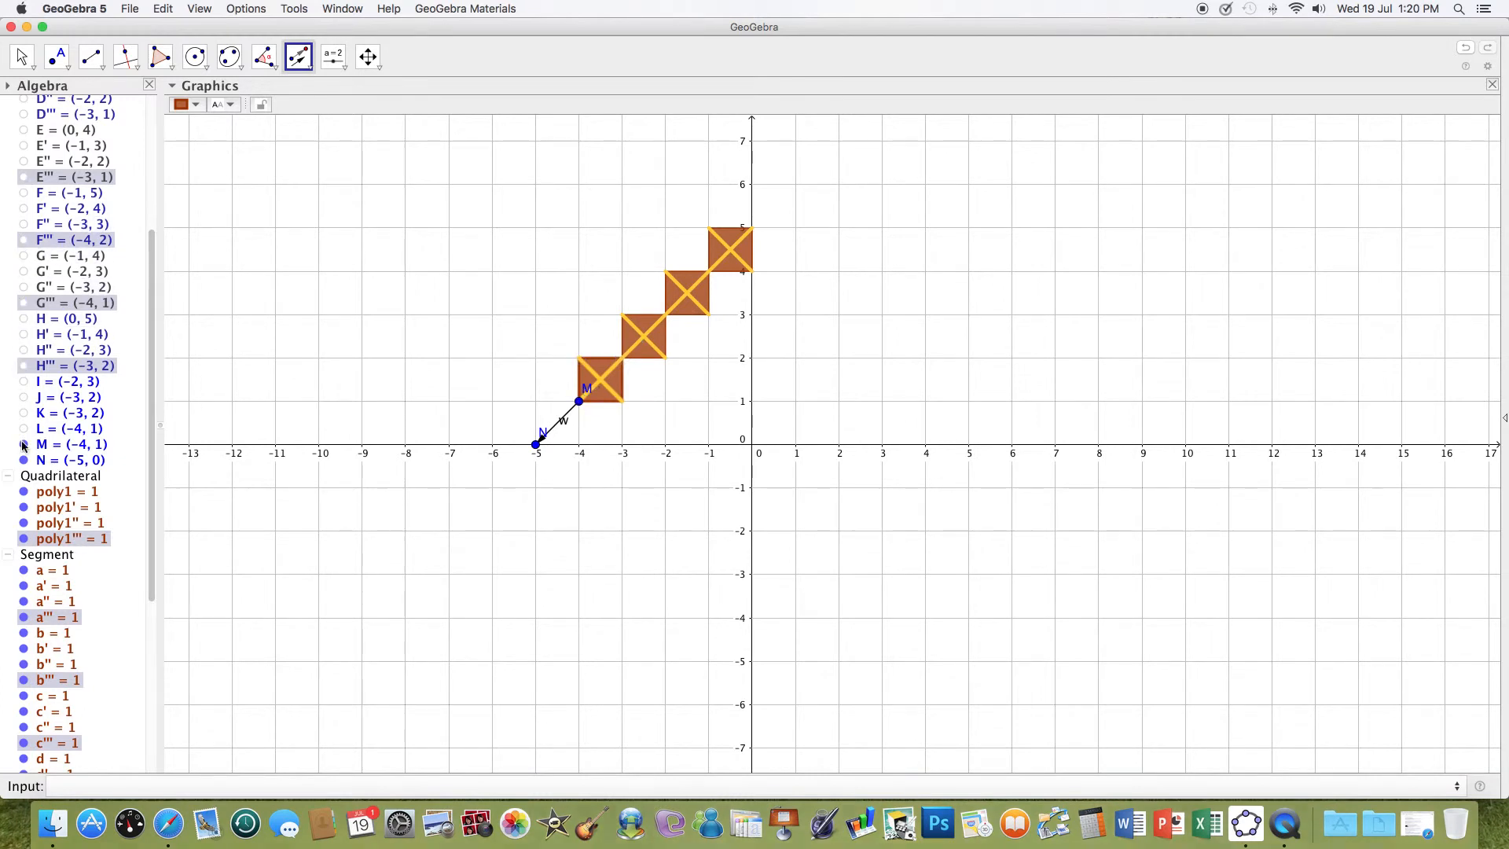
click(24, 460)
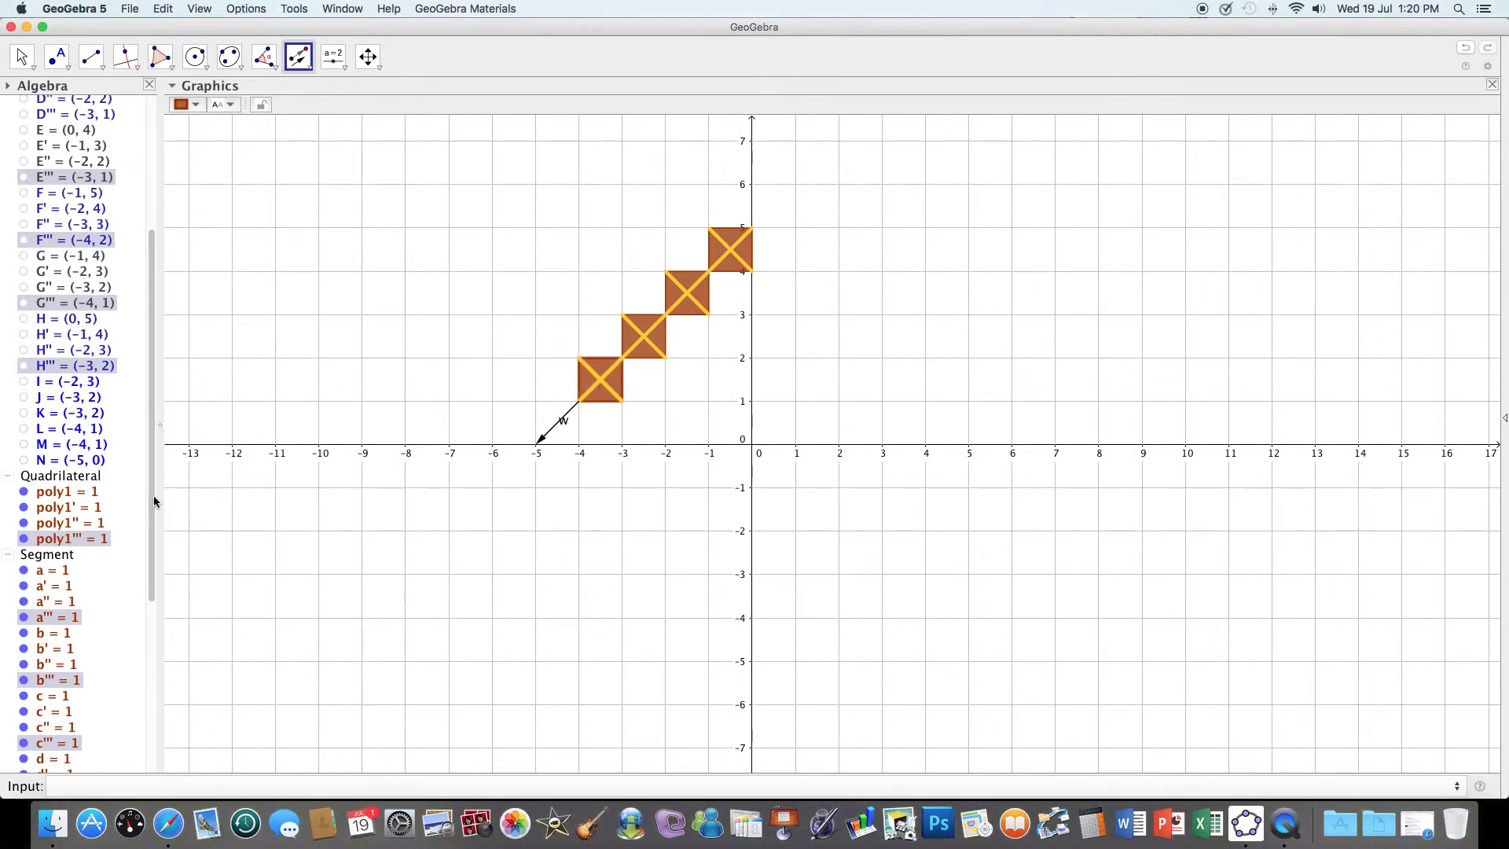
drag(154, 489, 154, 697)
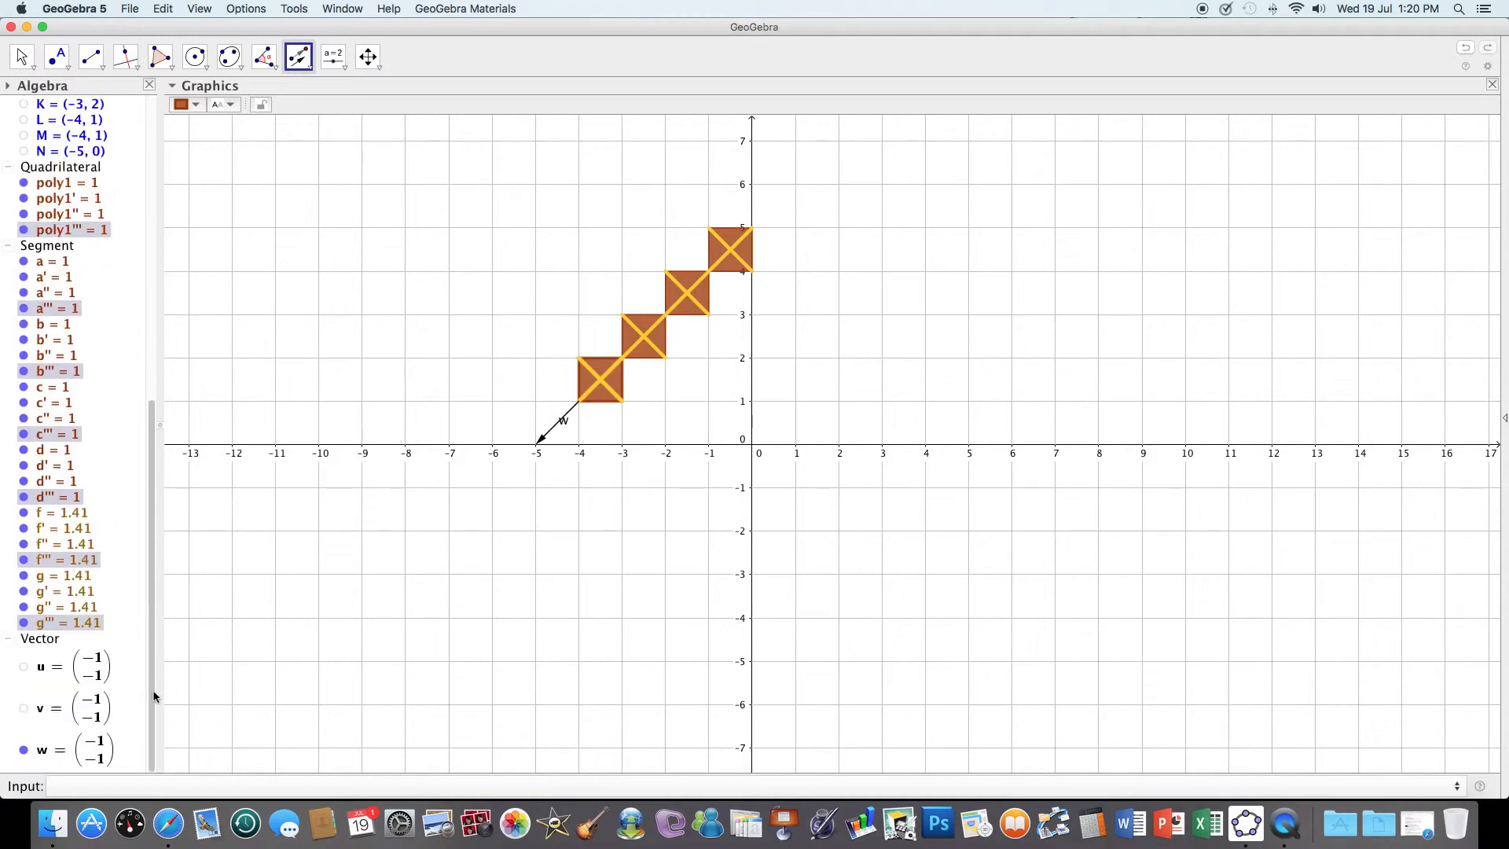
click(24, 751)
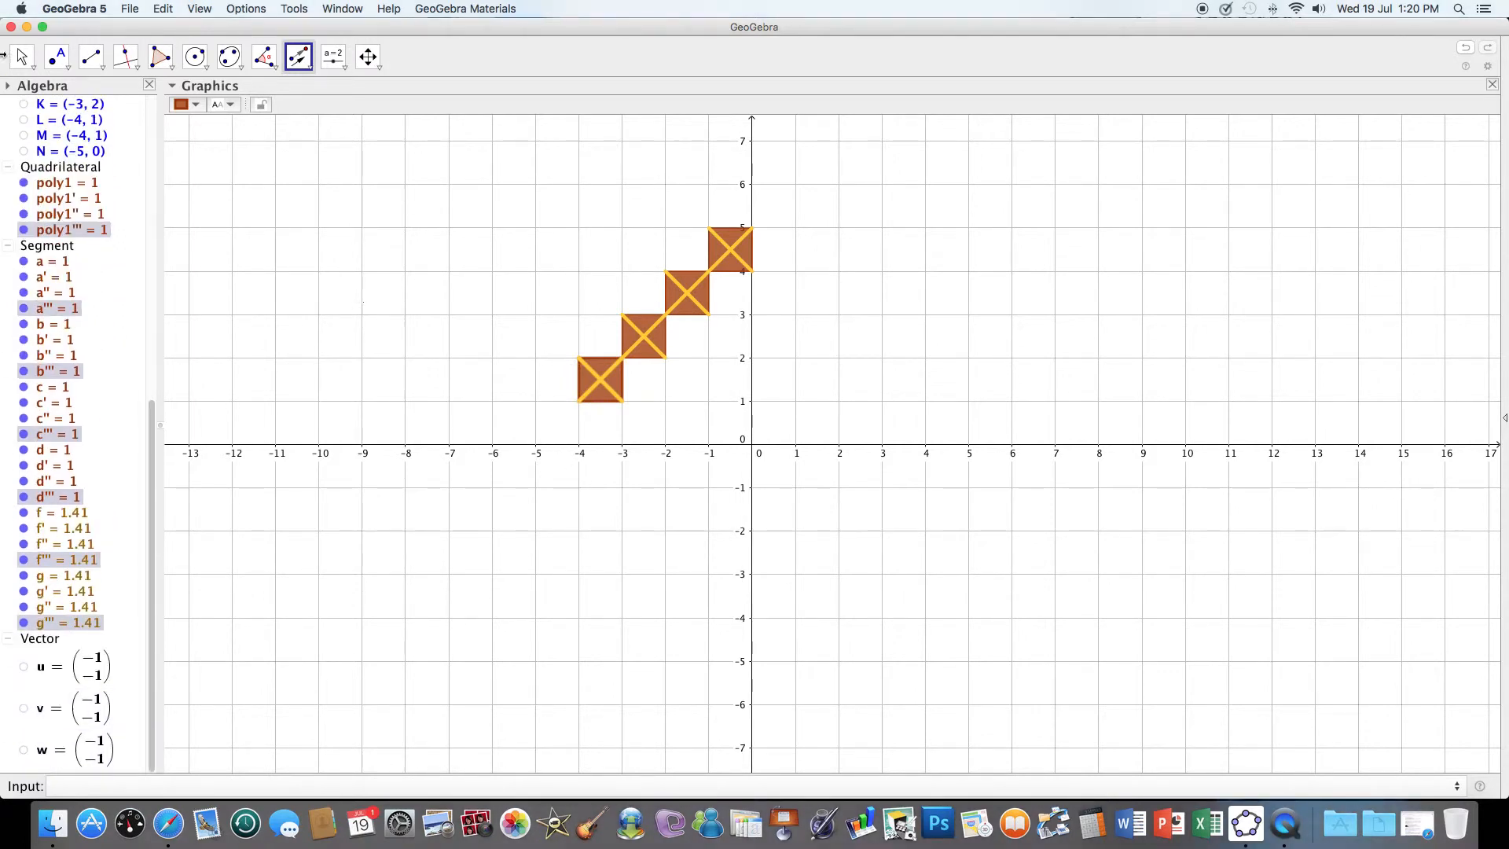
Step: Select the fourth square with its diagonals and translate it by a vector drawn from (-5, 0) to (-6, -1)
click(22, 57)
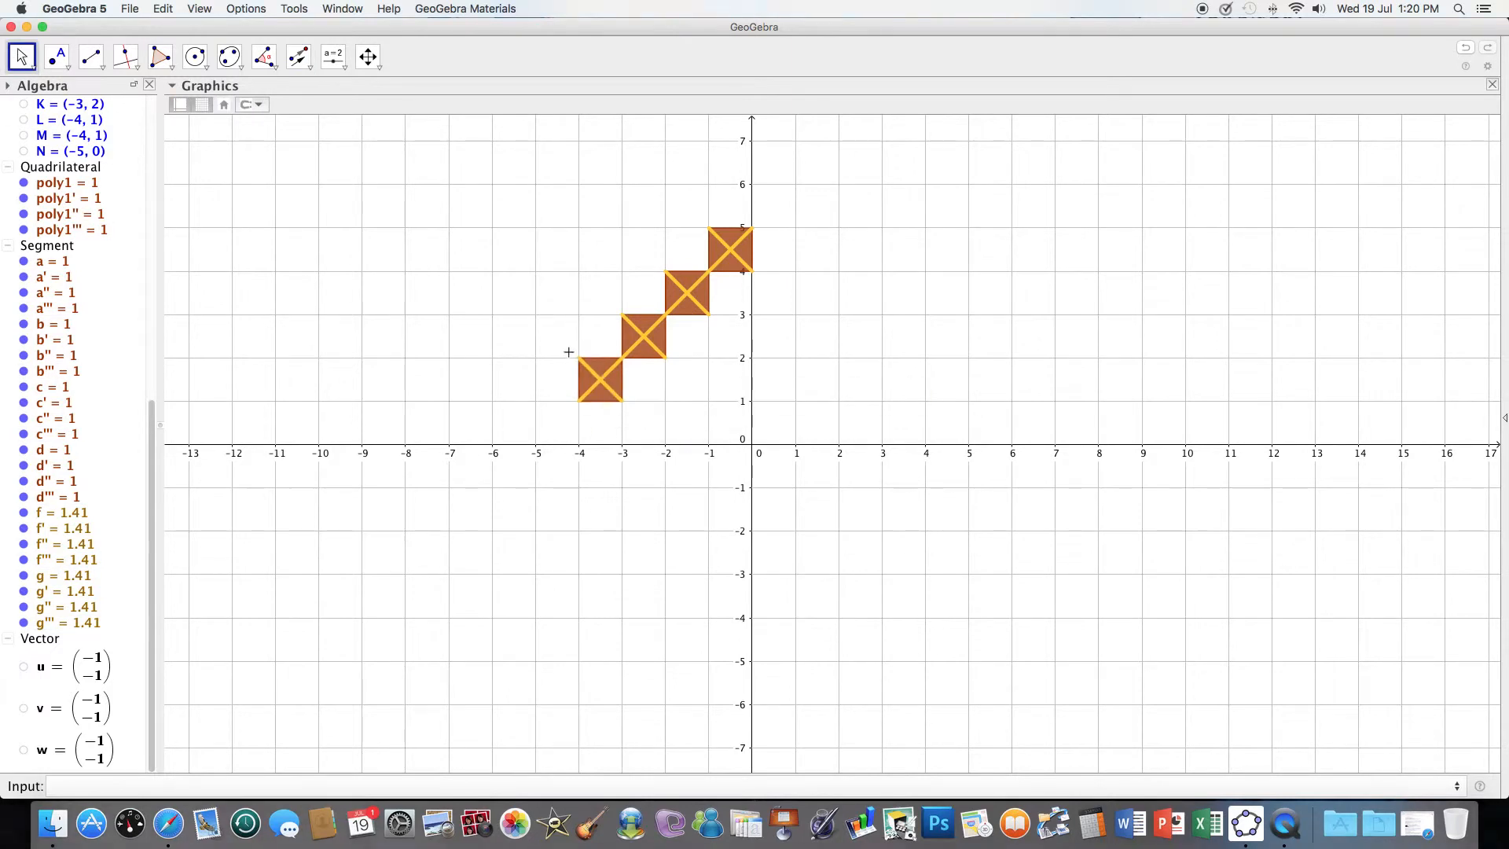
drag(569, 351, 628, 409)
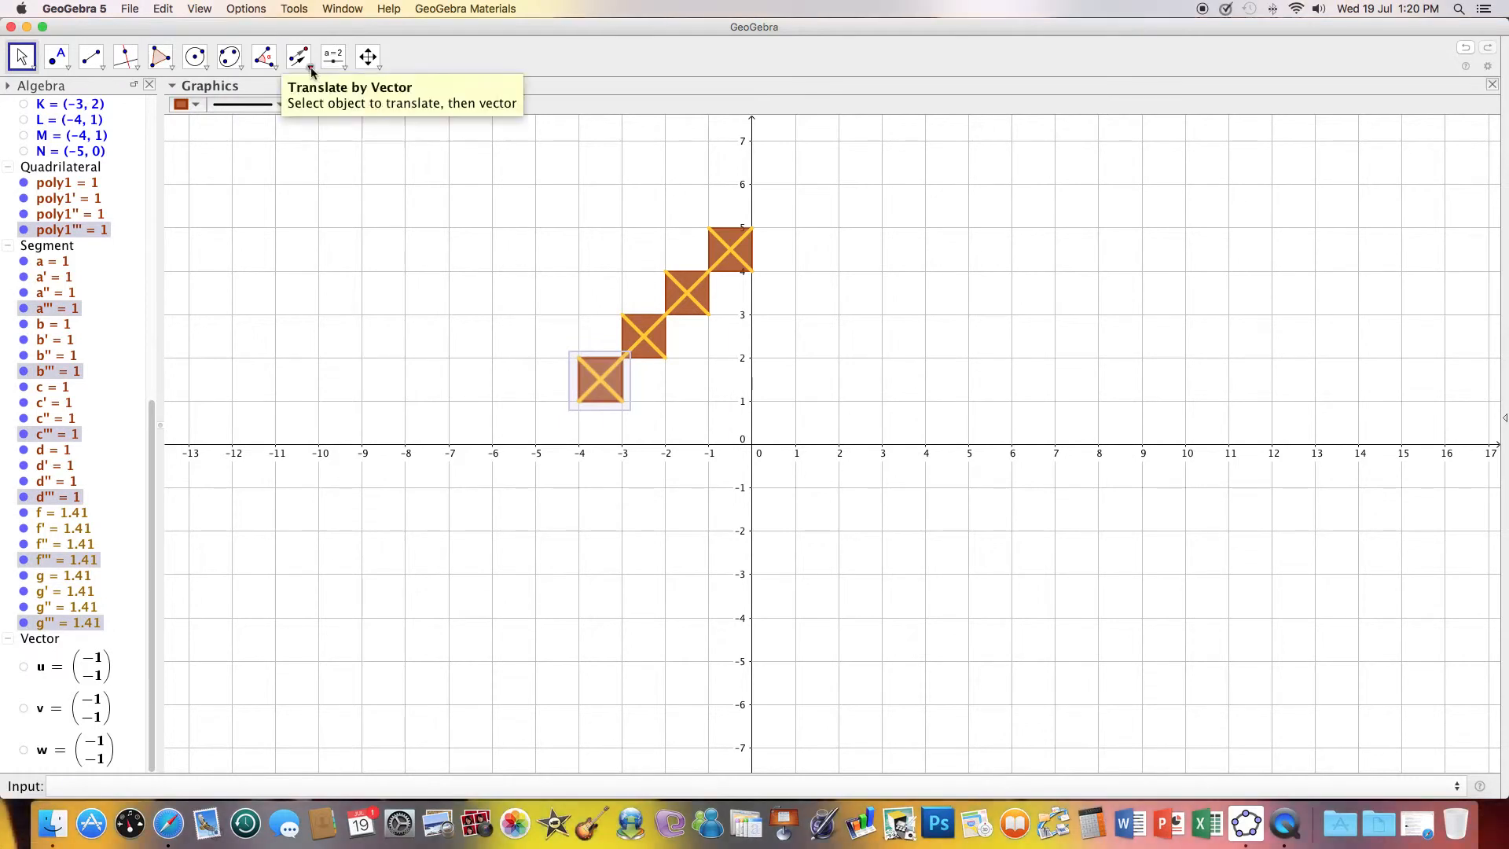
click(312, 72)
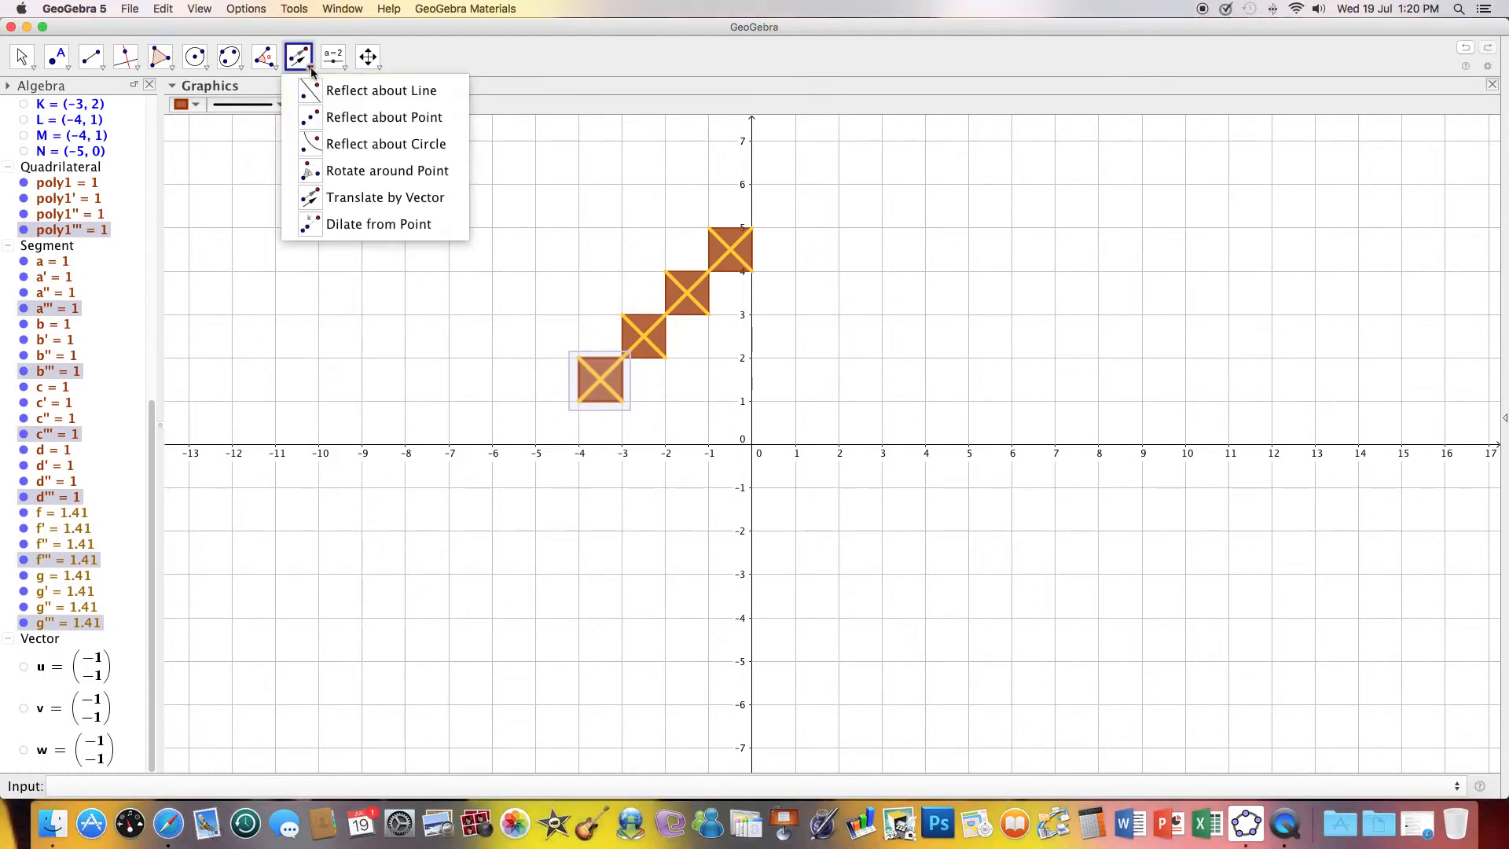
click(351, 201)
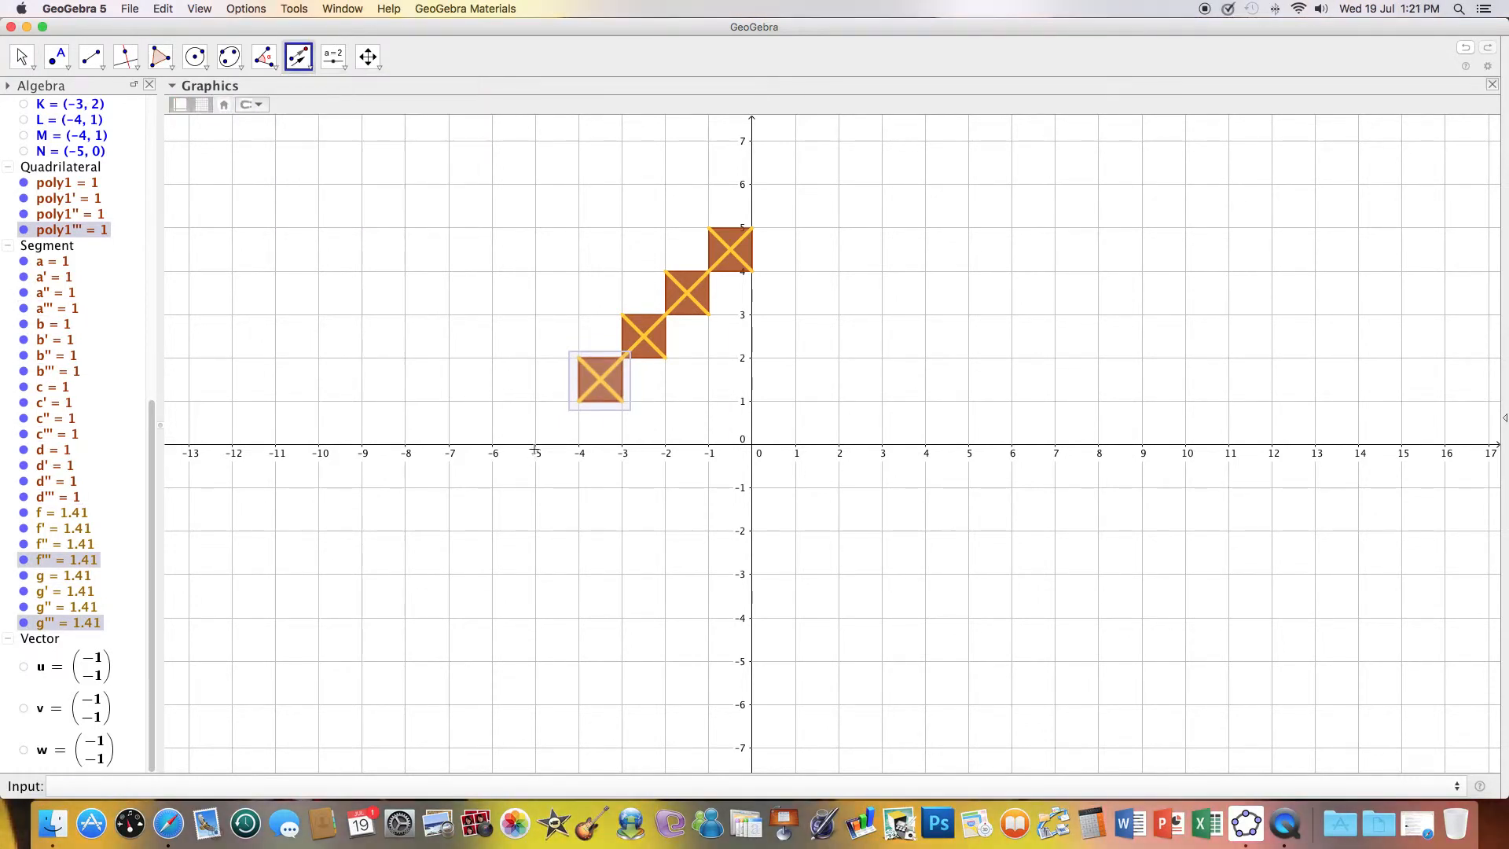
click(532, 466)
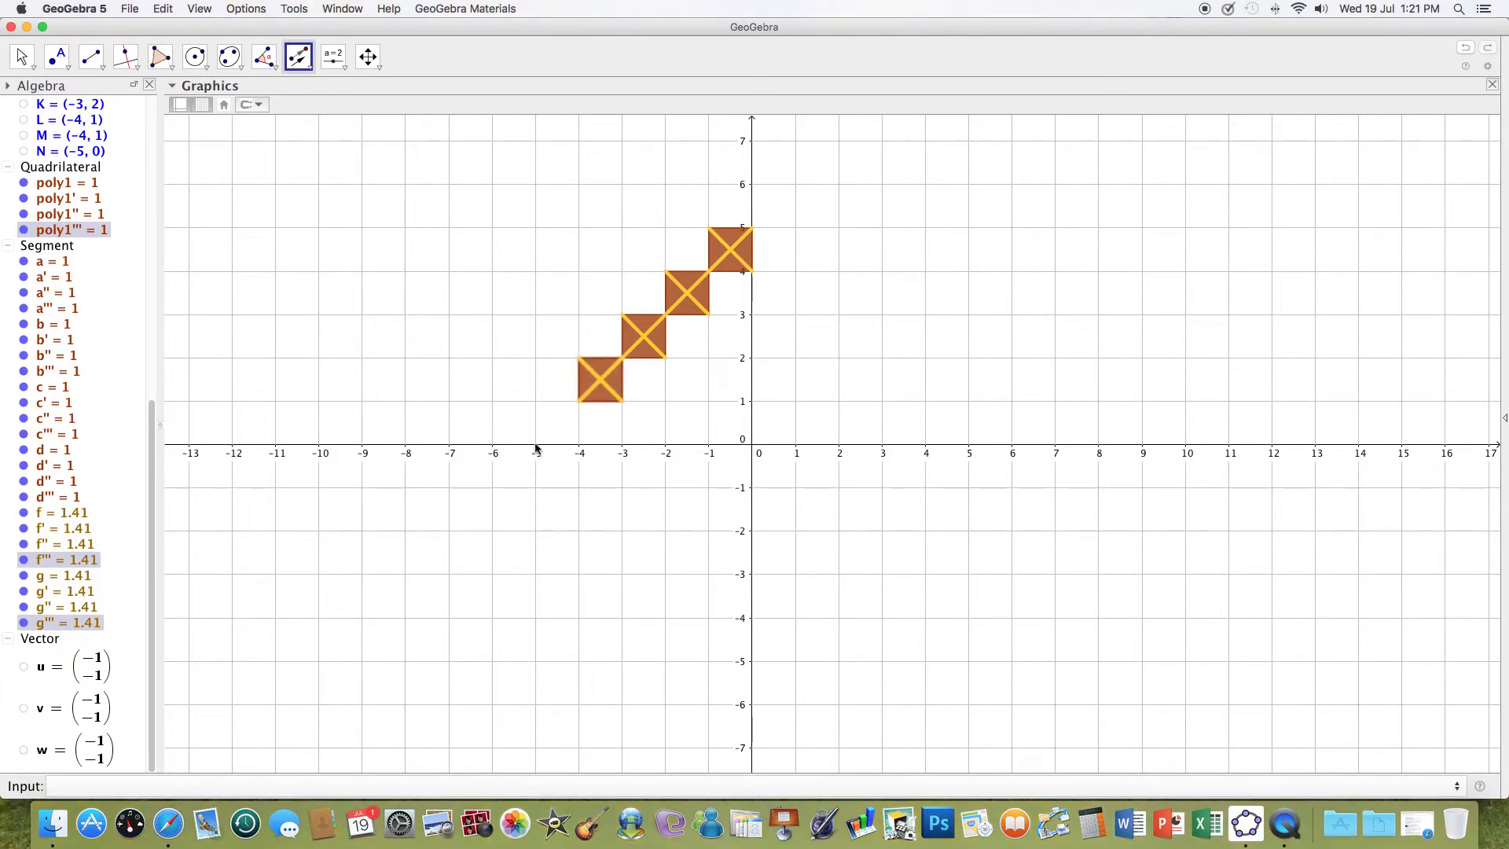
click(536, 446)
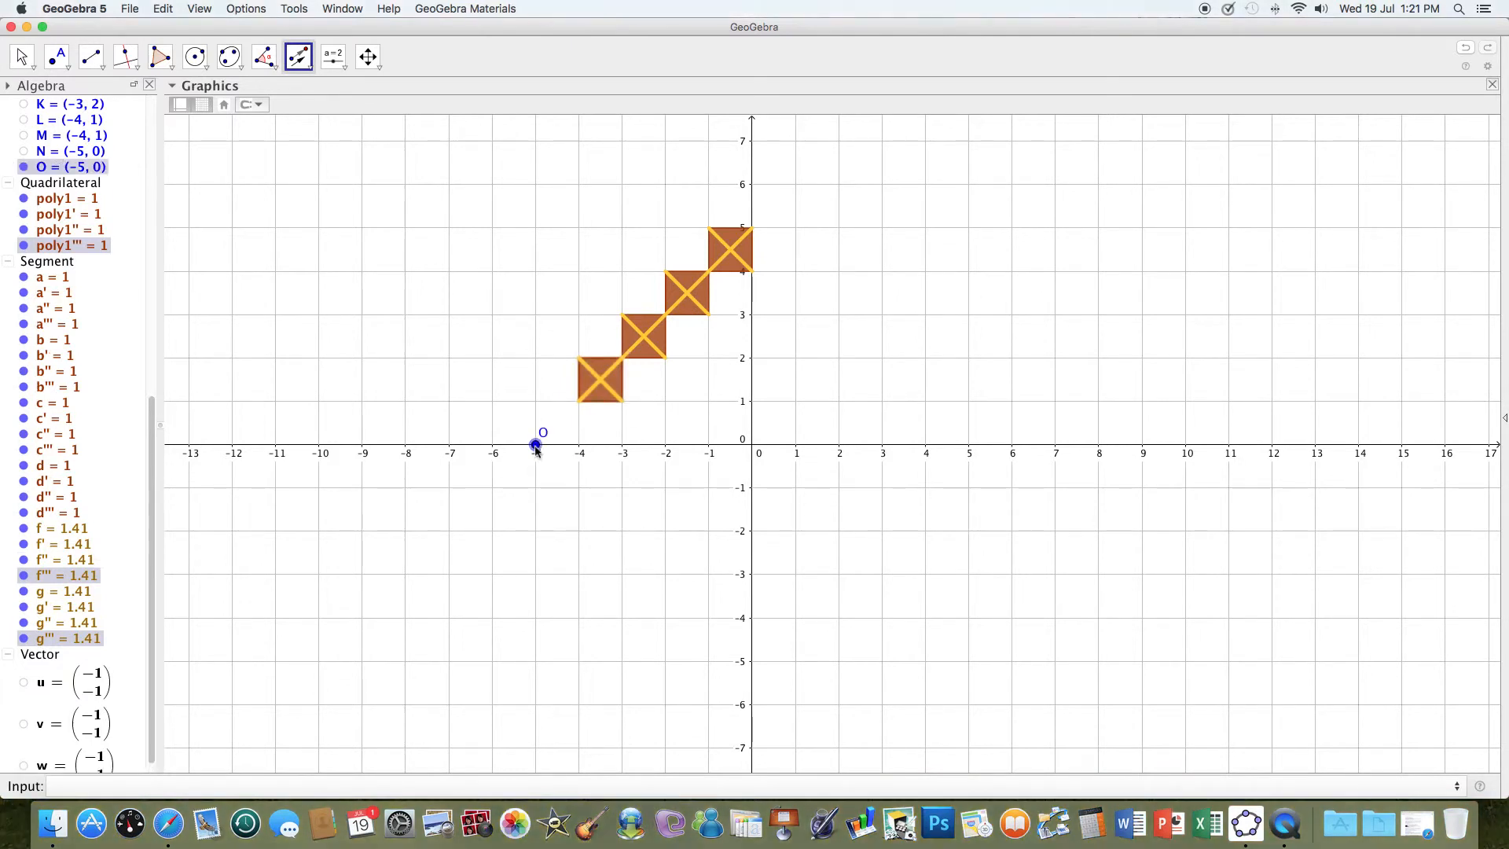
click(492, 489)
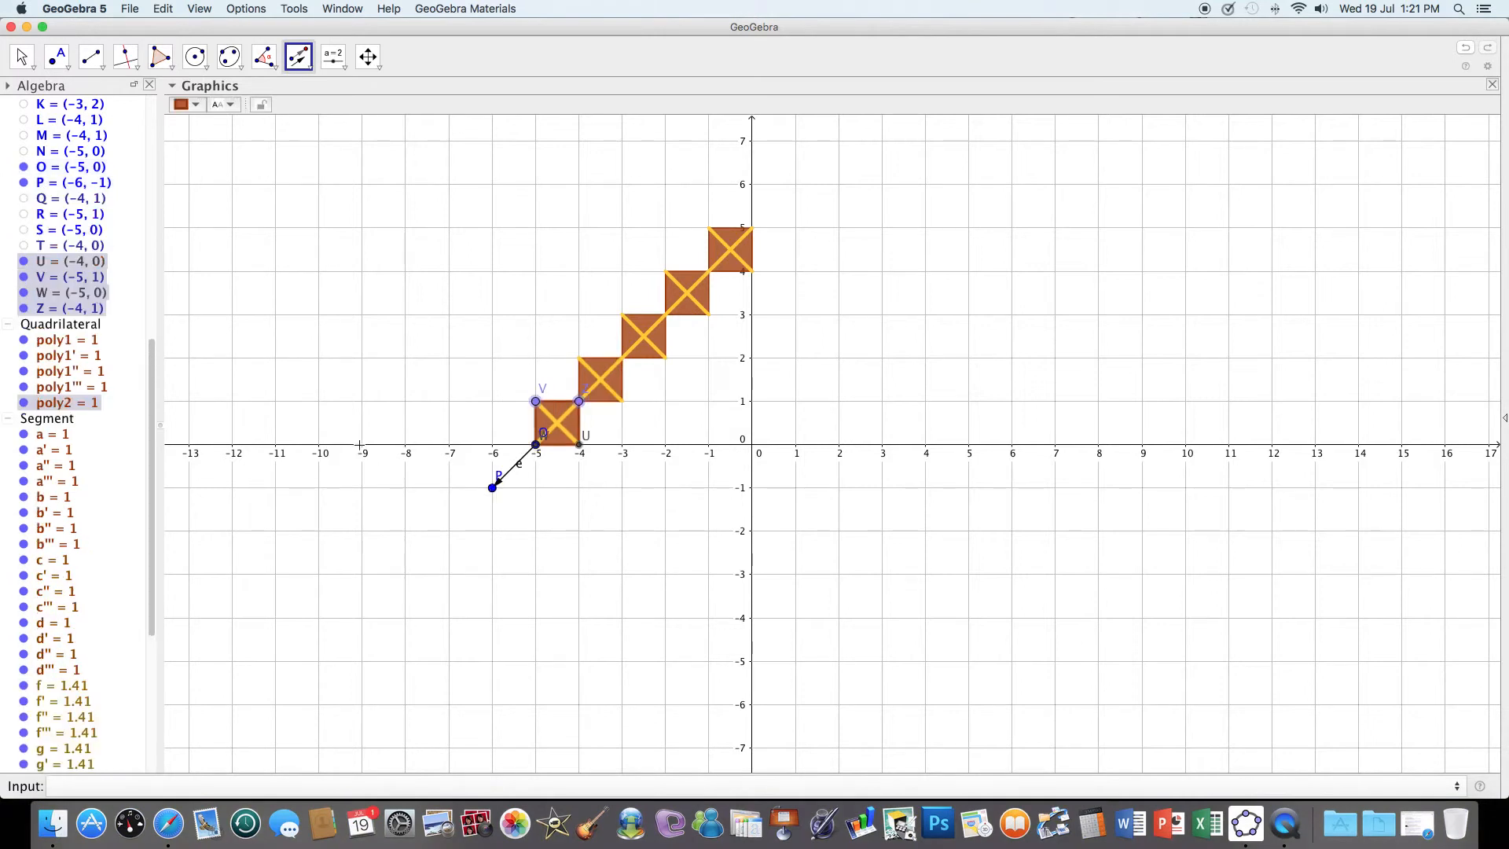
Step: Hide vector e, its endpoints O and P, and the fifth square's points U, V, W and Z
click(23, 167)
click(23, 183)
click(23, 262)
click(25, 277)
click(24, 292)
click(24, 308)
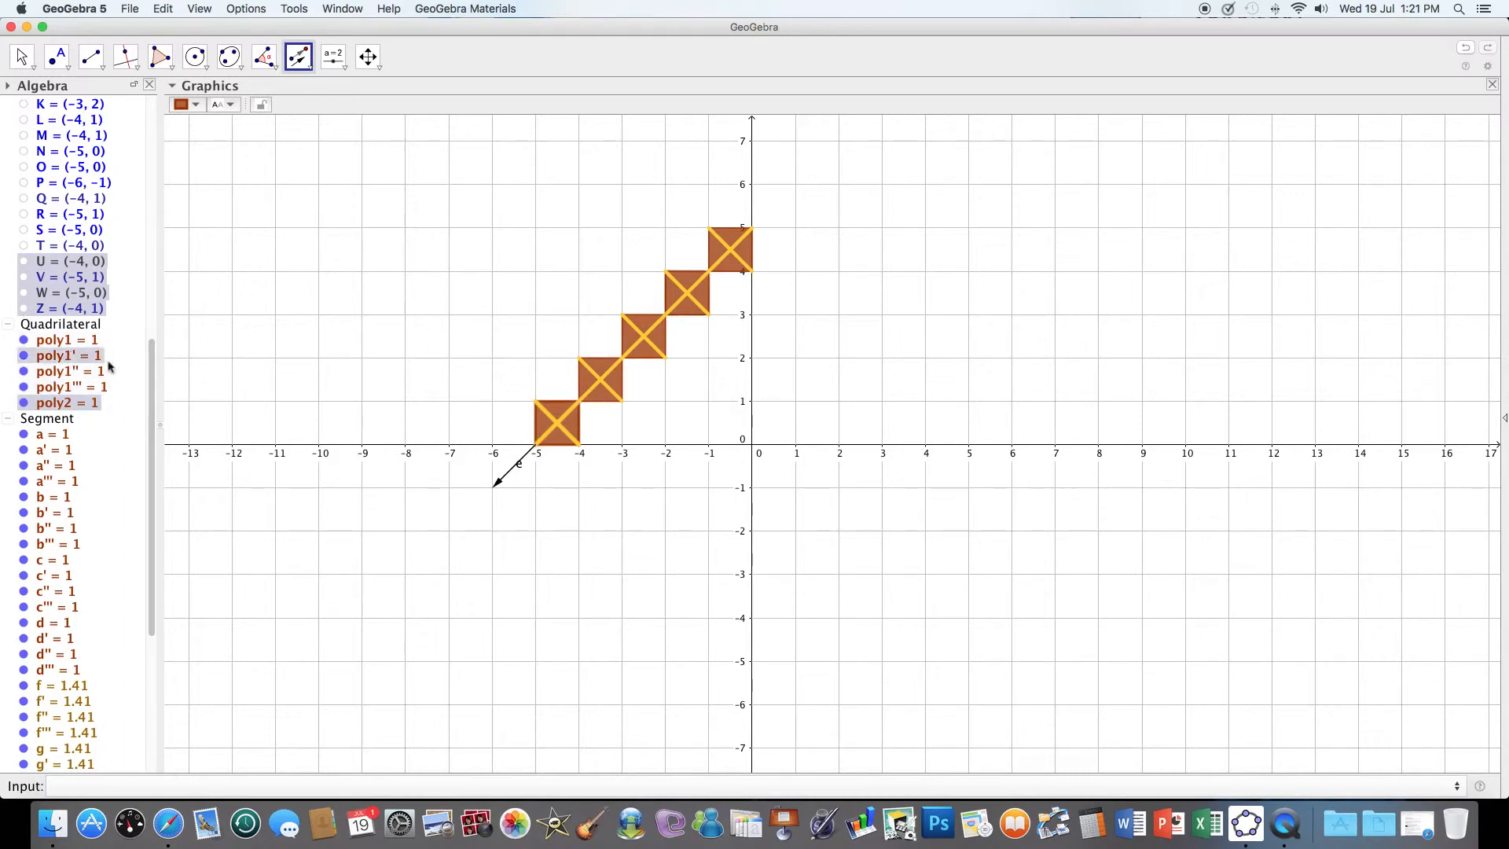
drag(152, 365, 143, 508)
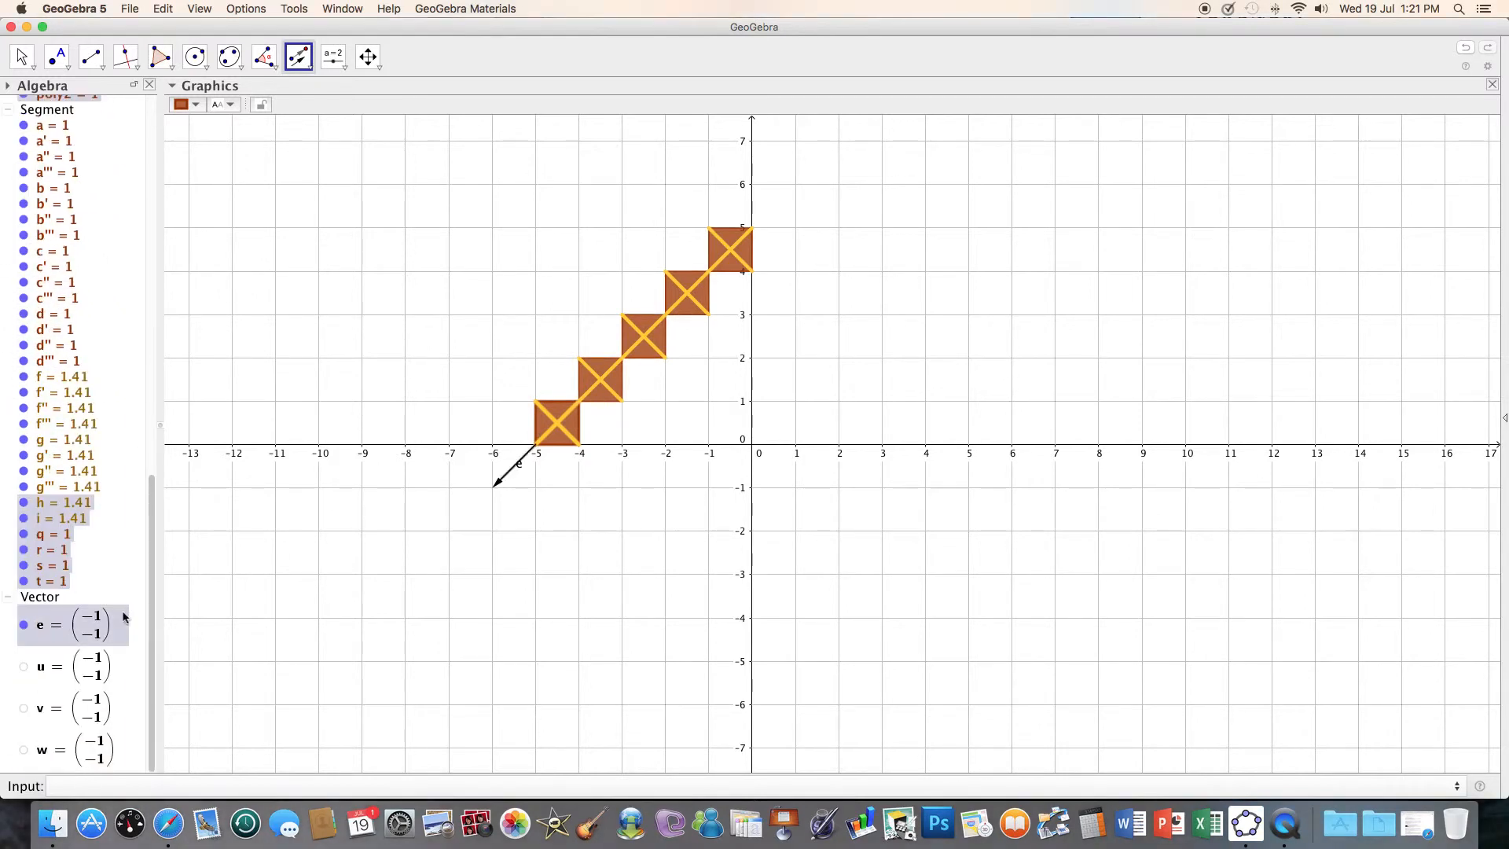
click(24, 625)
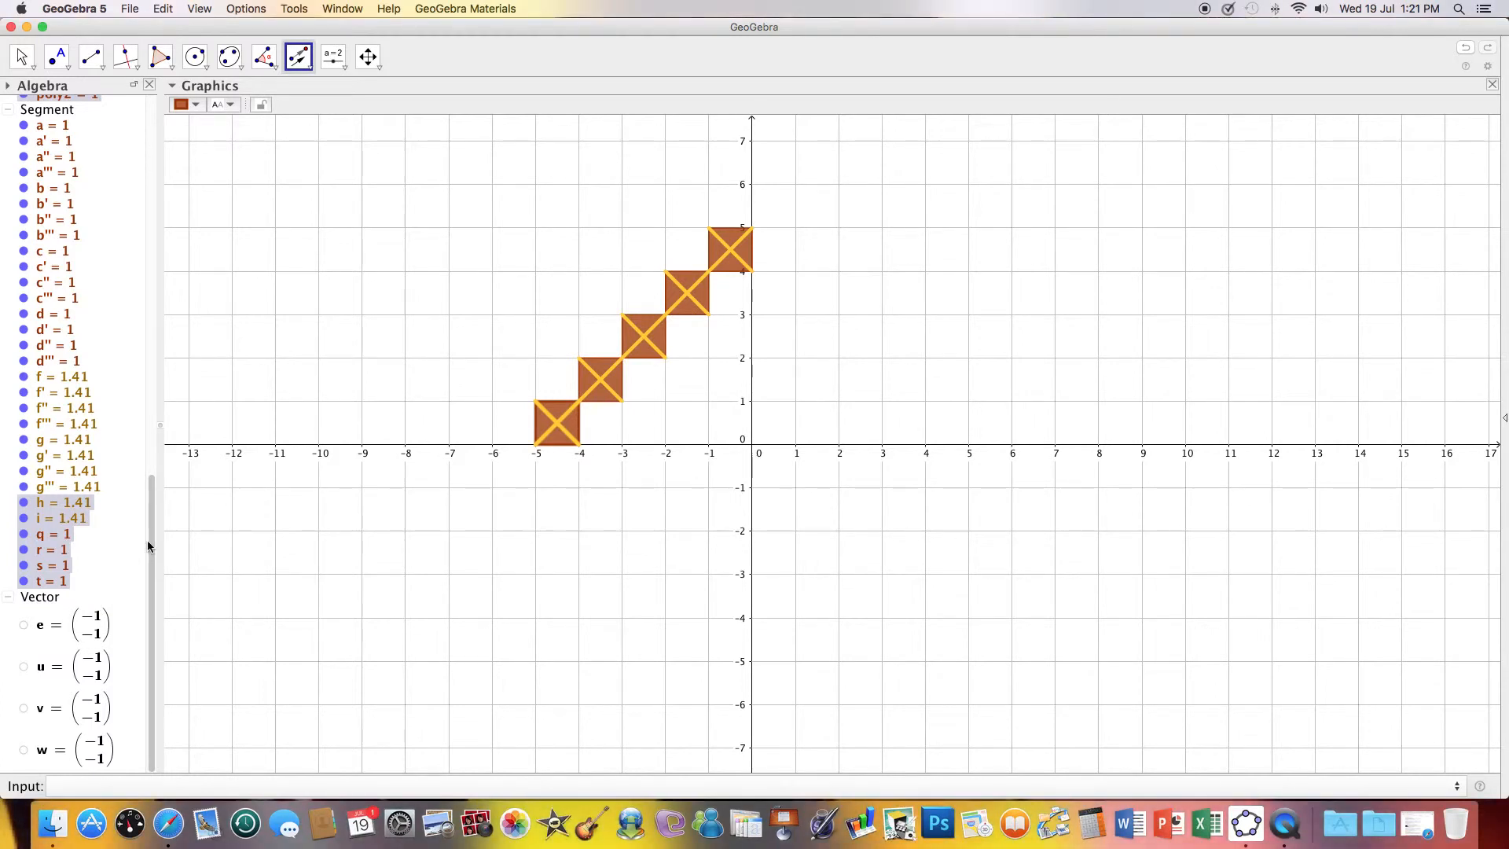
Step: Create the lines y=0 and x=0 along the coordinate axes
click(68, 781)
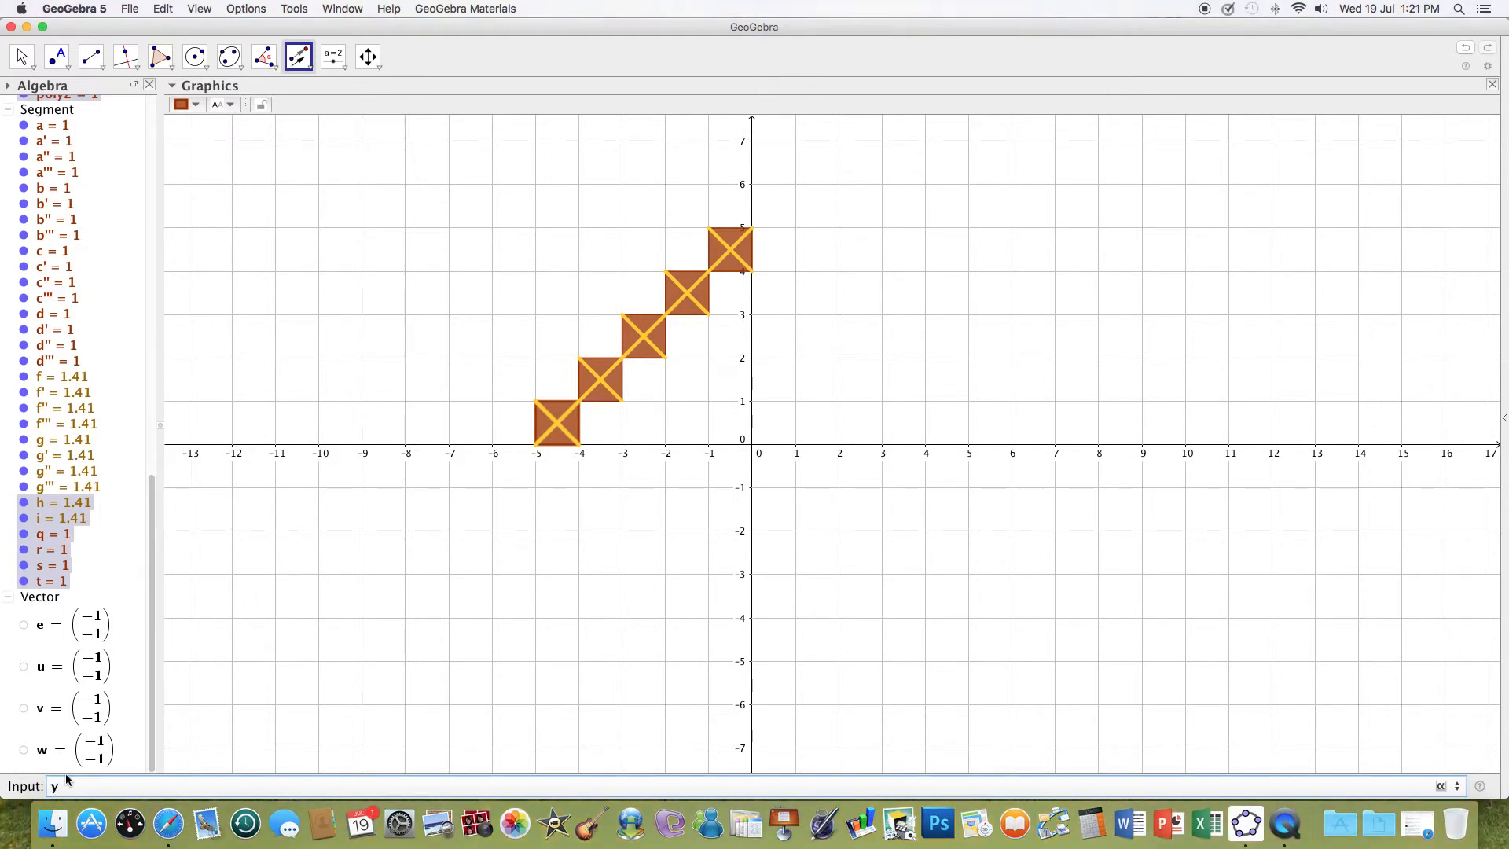
text(y=0)
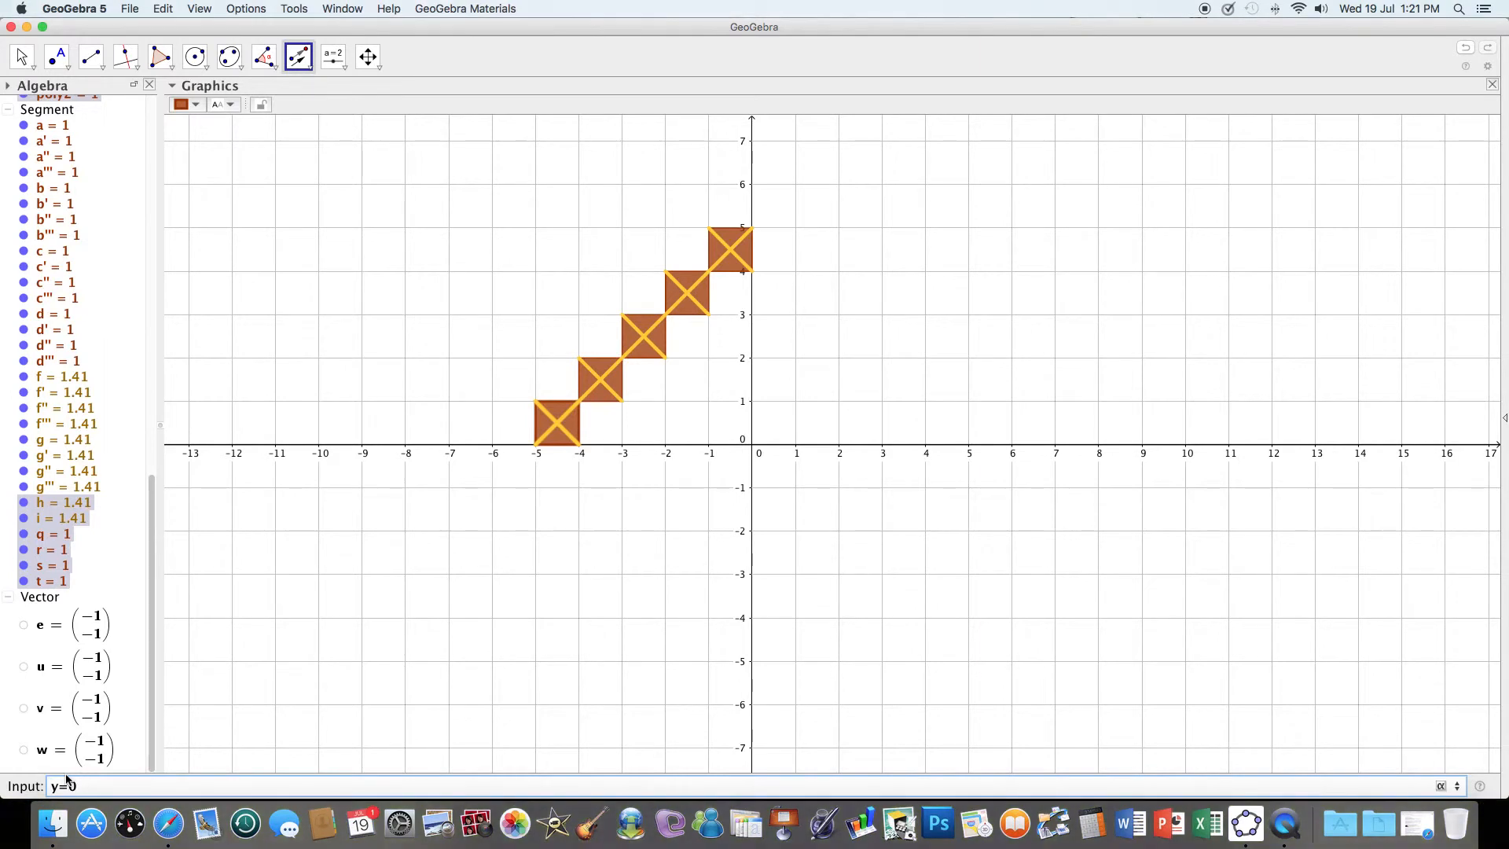
key(Return)
text(x=0)
key(Return)
key(Escape)
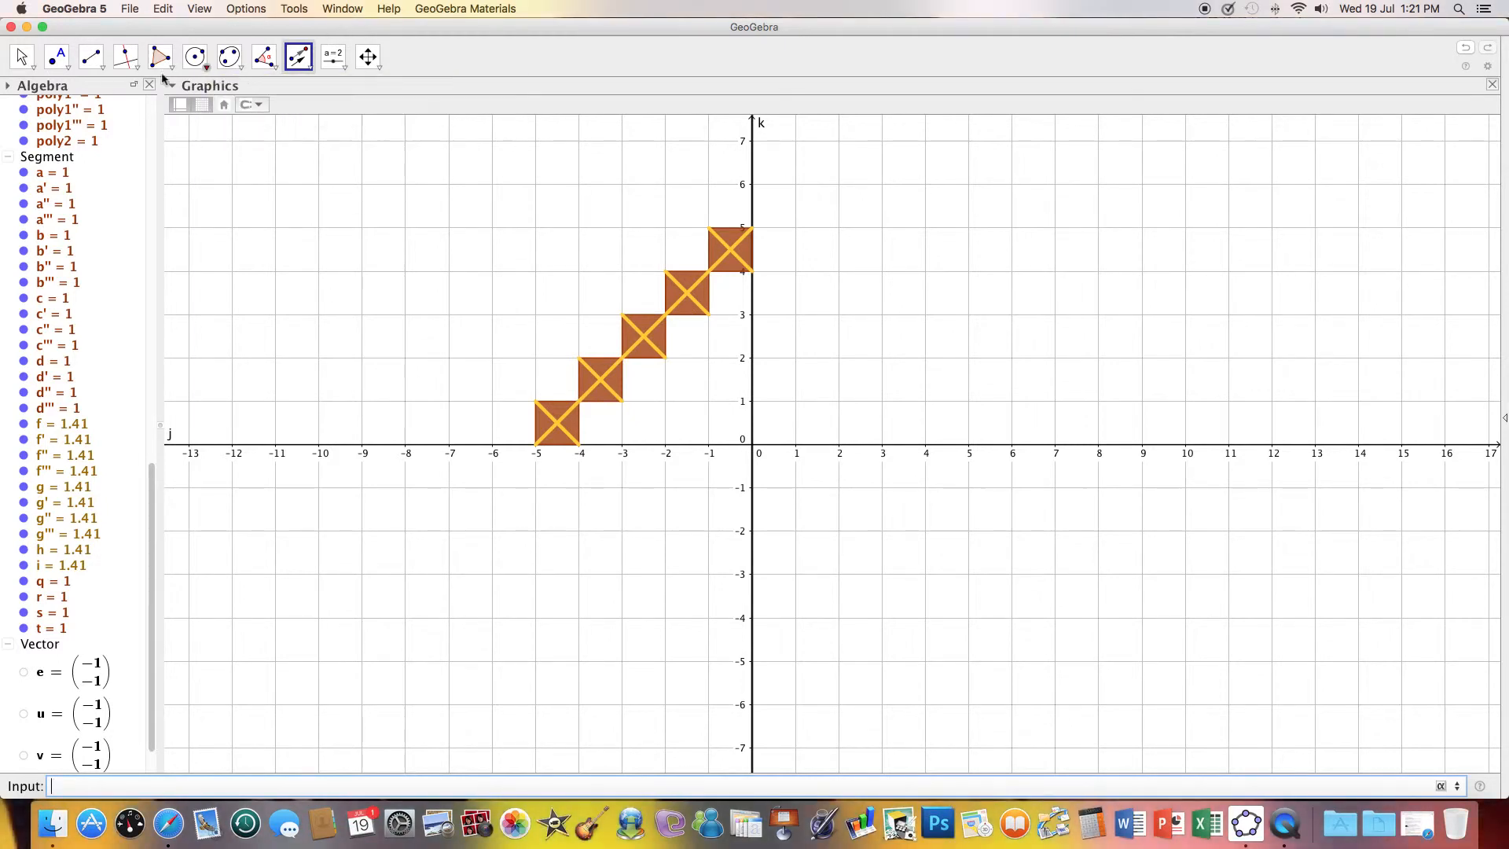
Step: Reflect all five squares with their diagonals about the vertical line x=0 using Reflect about Line
click(21, 59)
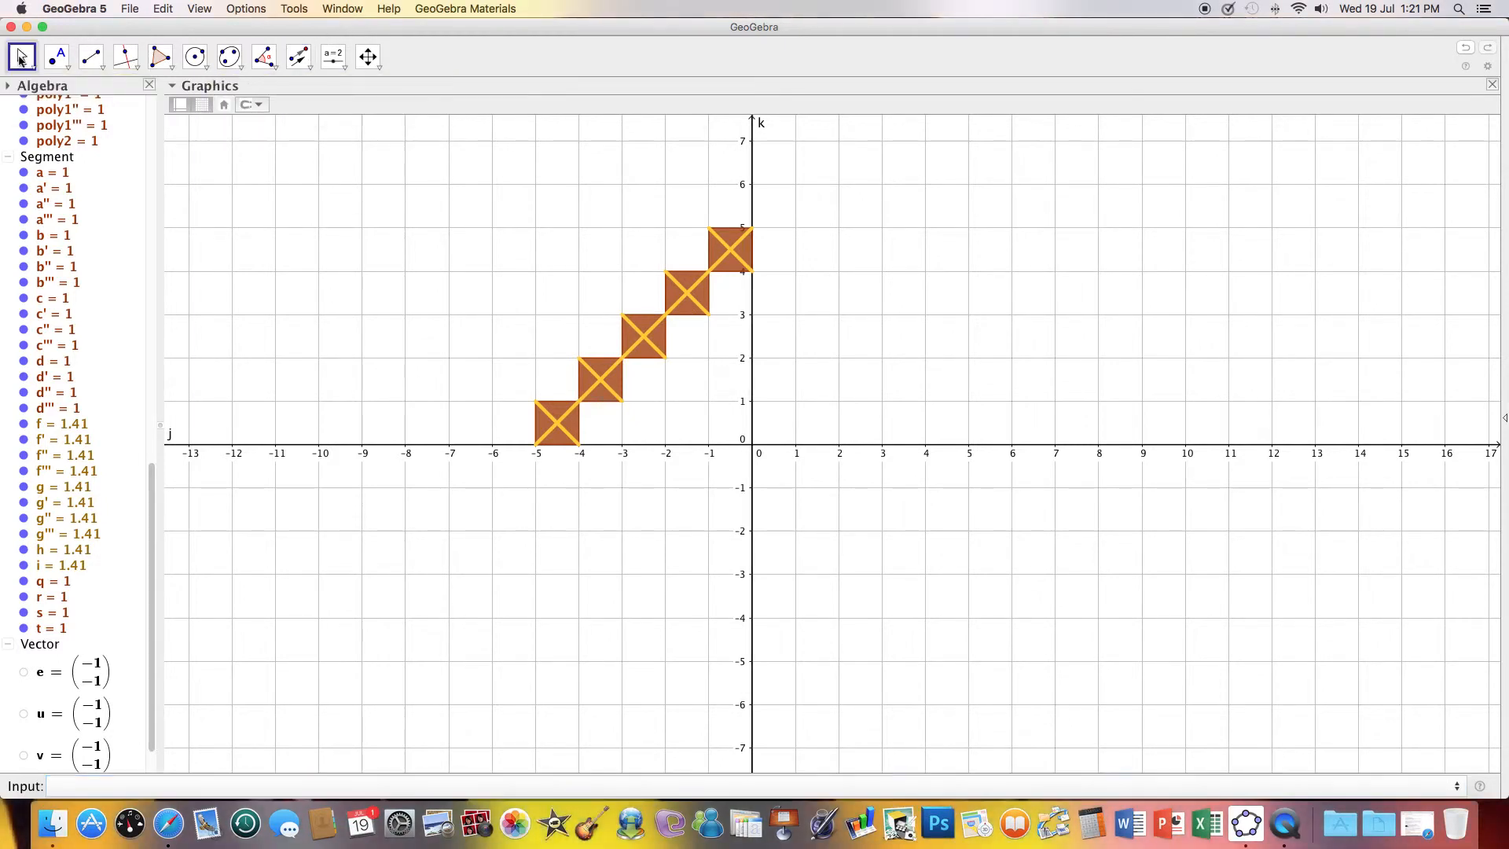
click(310, 72)
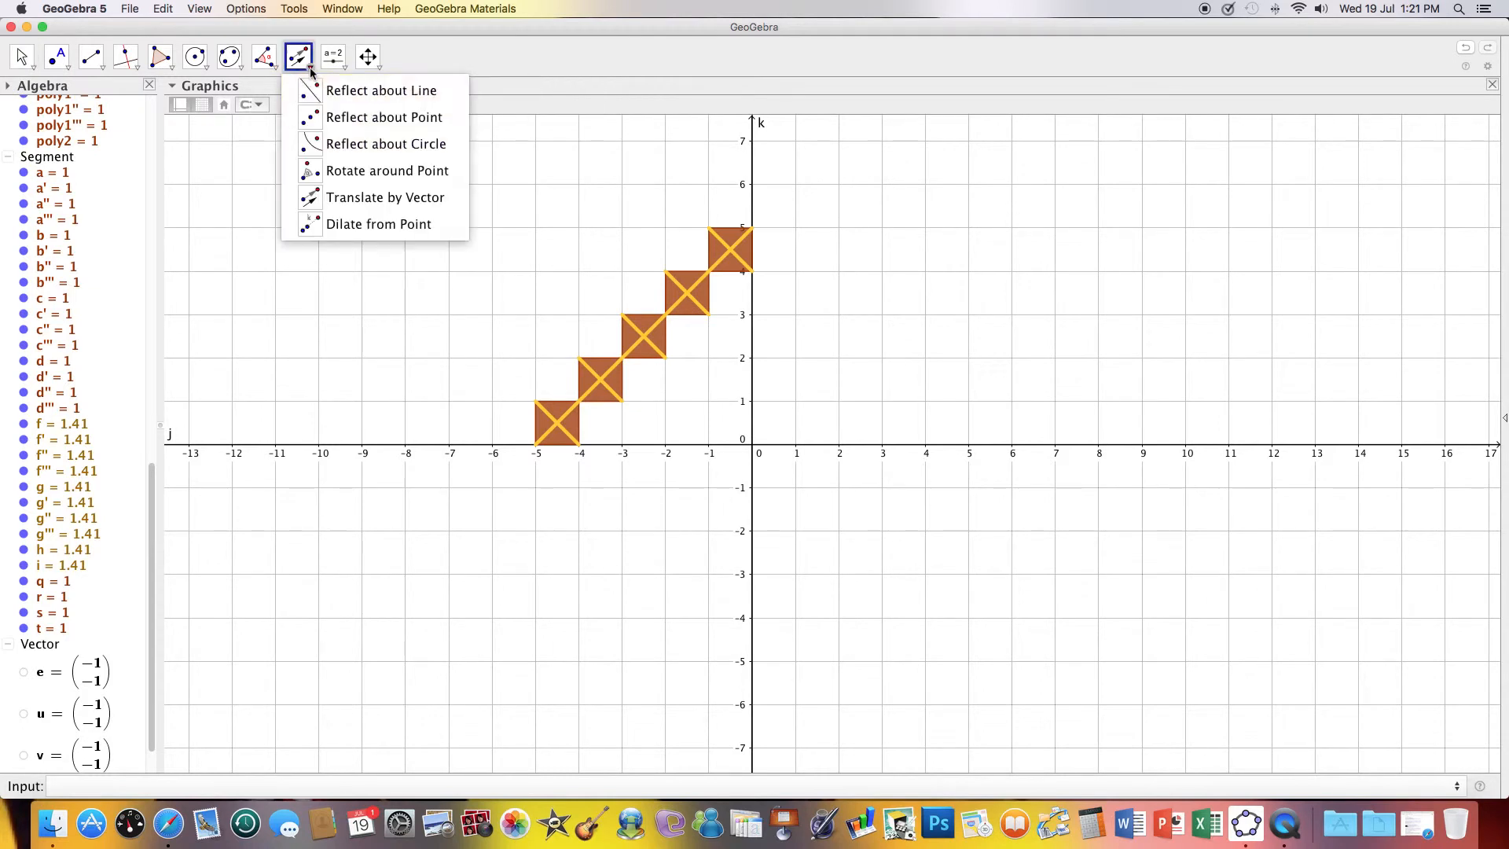
click(346, 87)
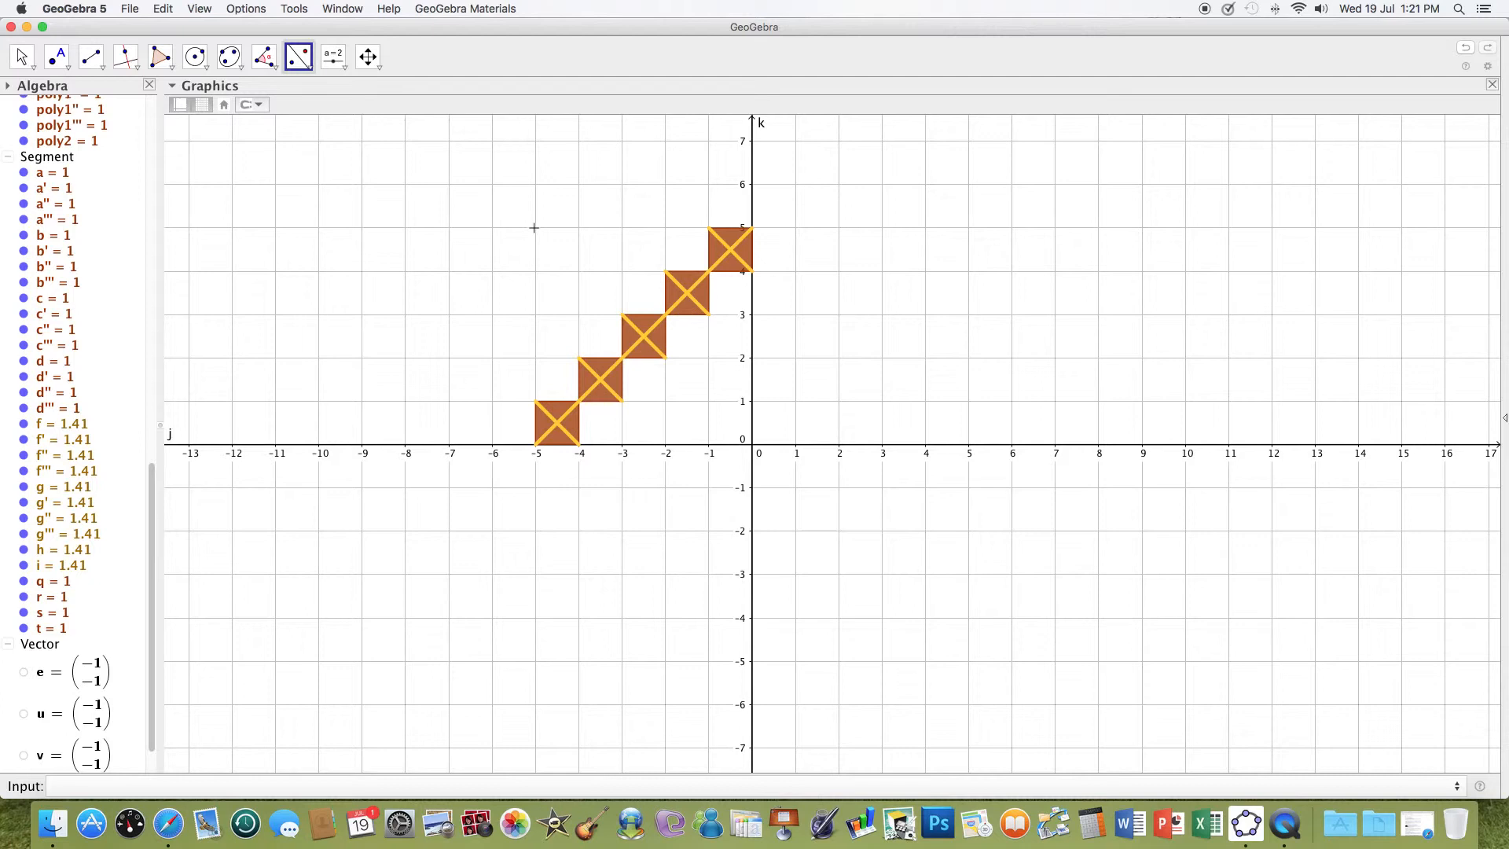
drag(536, 227, 759, 452)
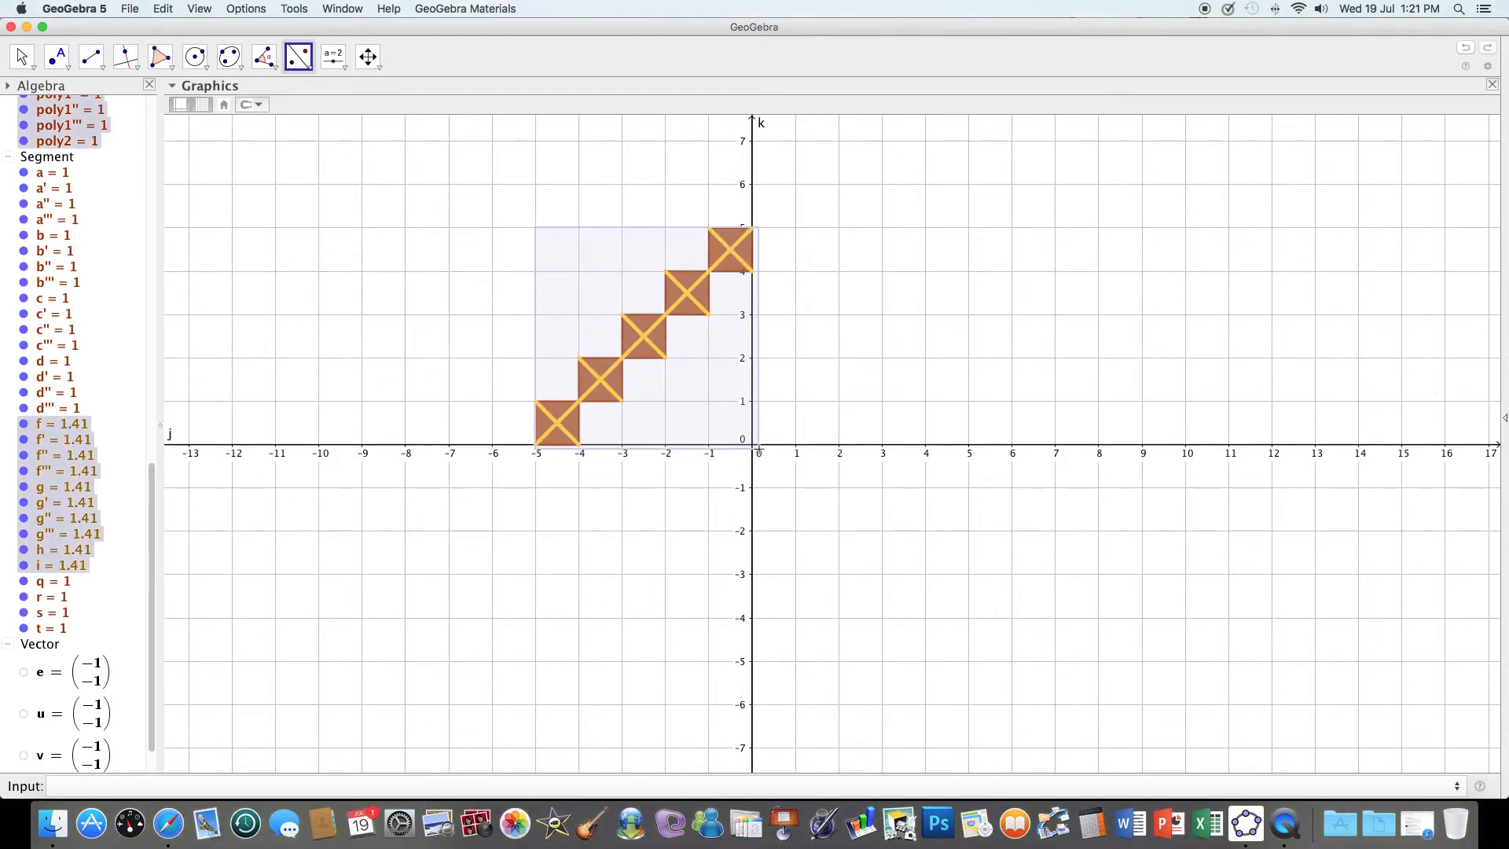
click(752, 209)
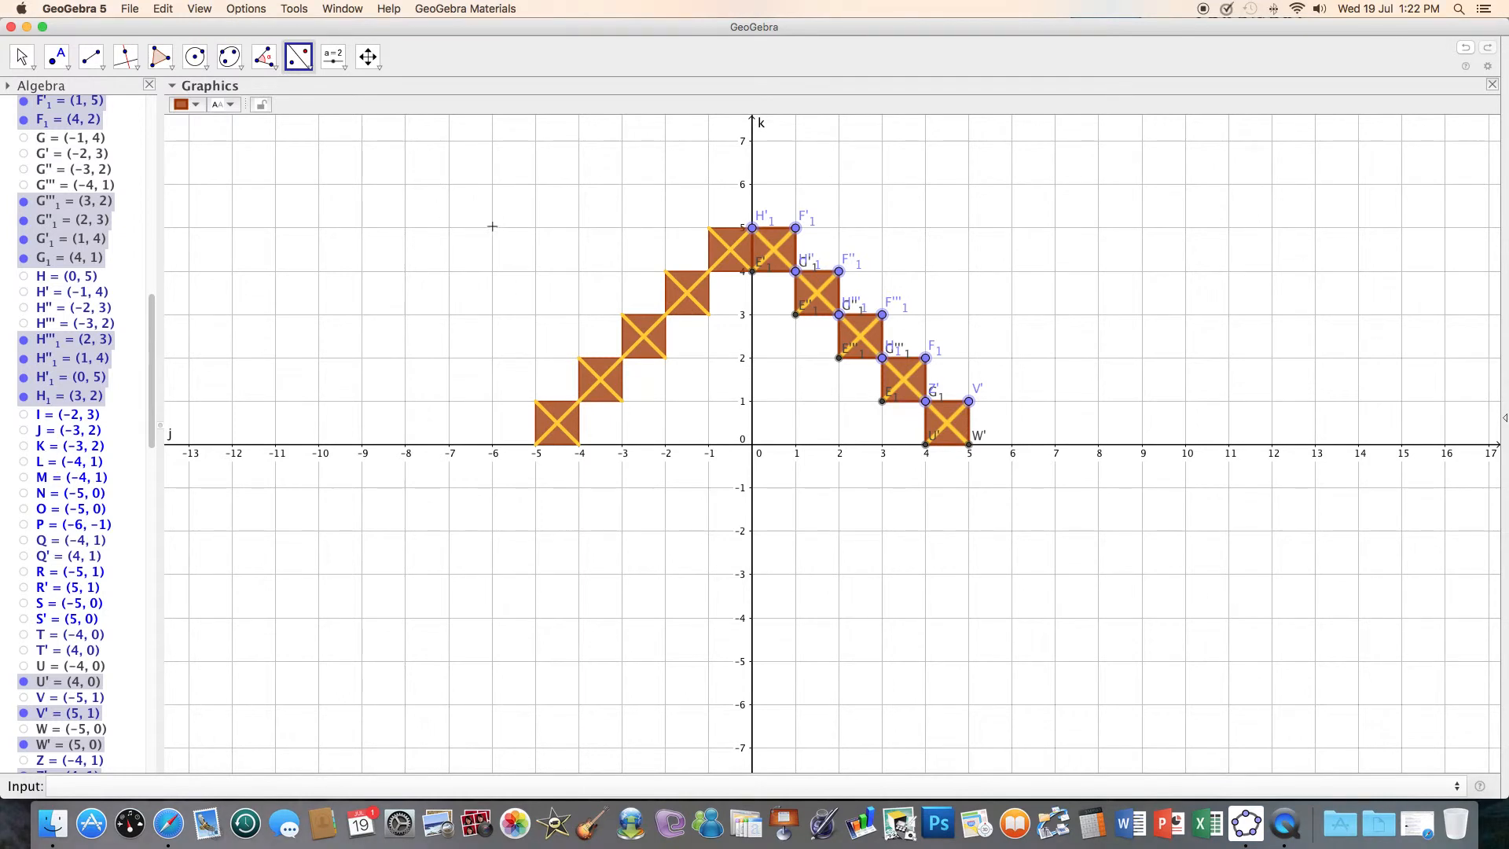
Step: Reflect both diagonal rows of squares with their yellow diagonals about the horizontal line y=0
drag(492, 223, 983, 451)
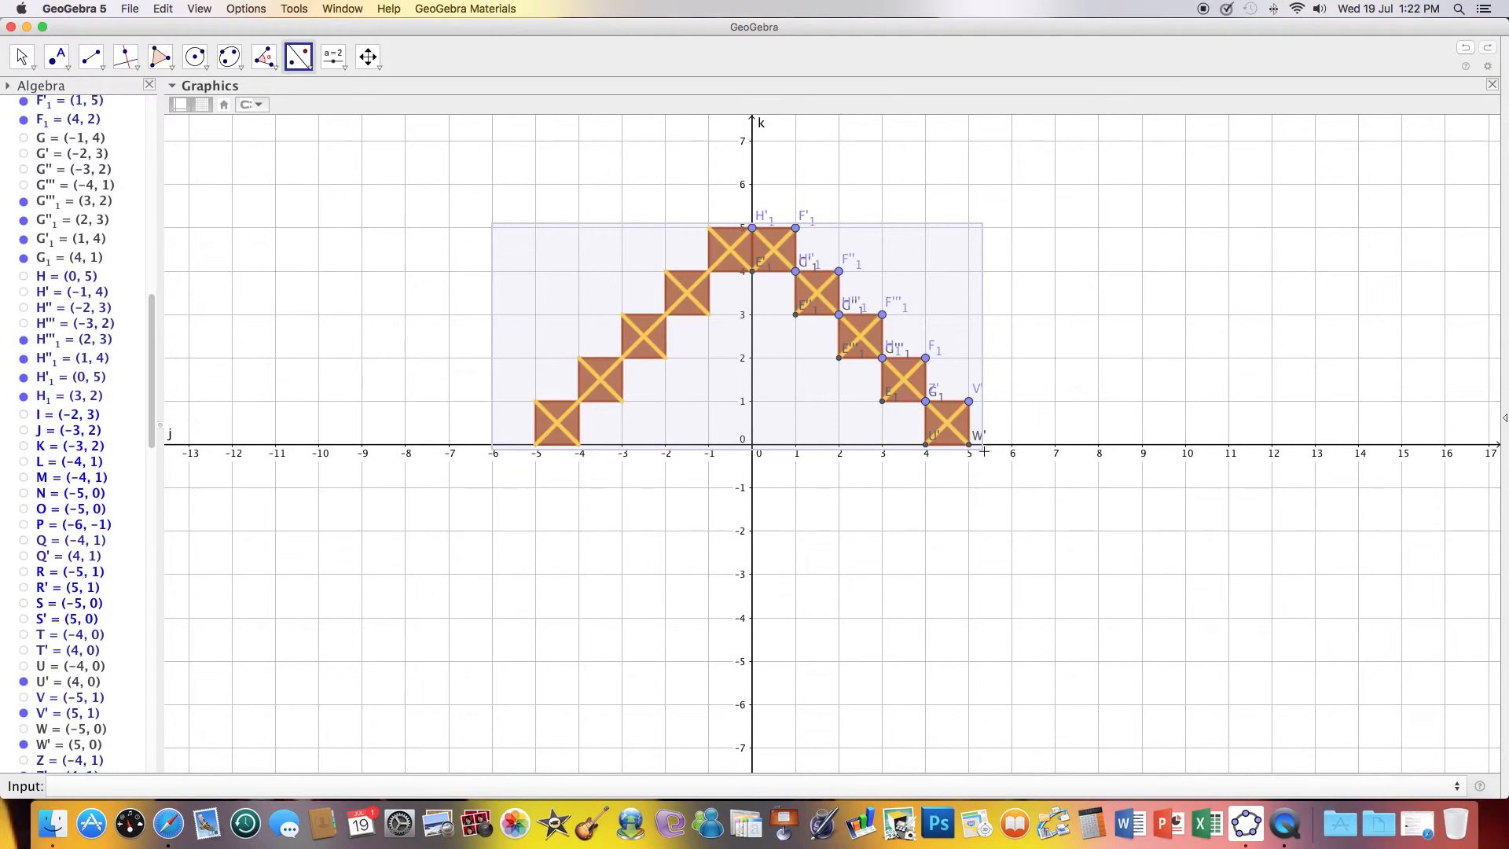
click(431, 449)
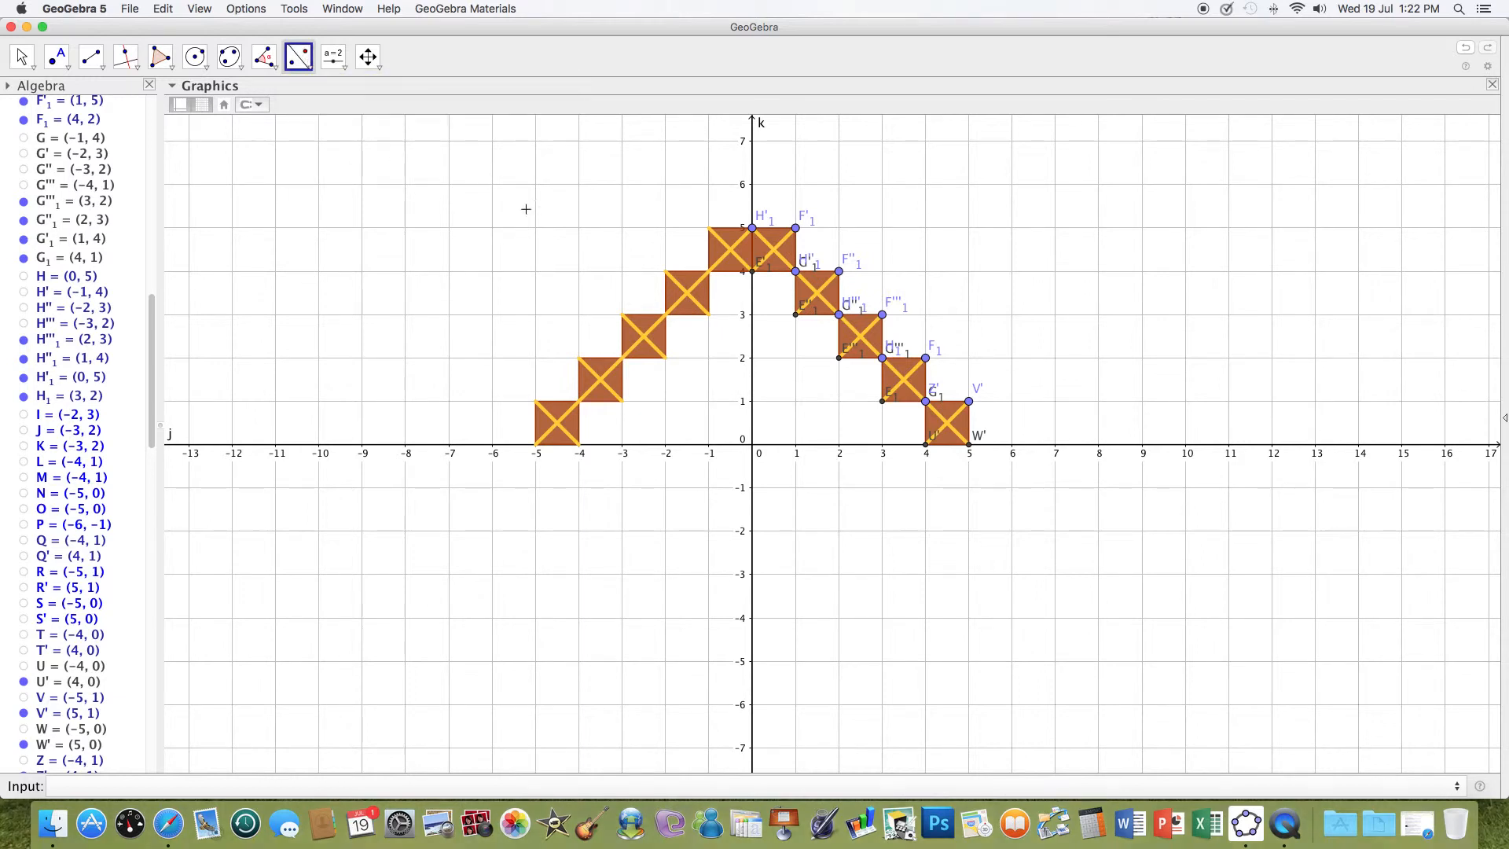
drag(503, 214, 1012, 457)
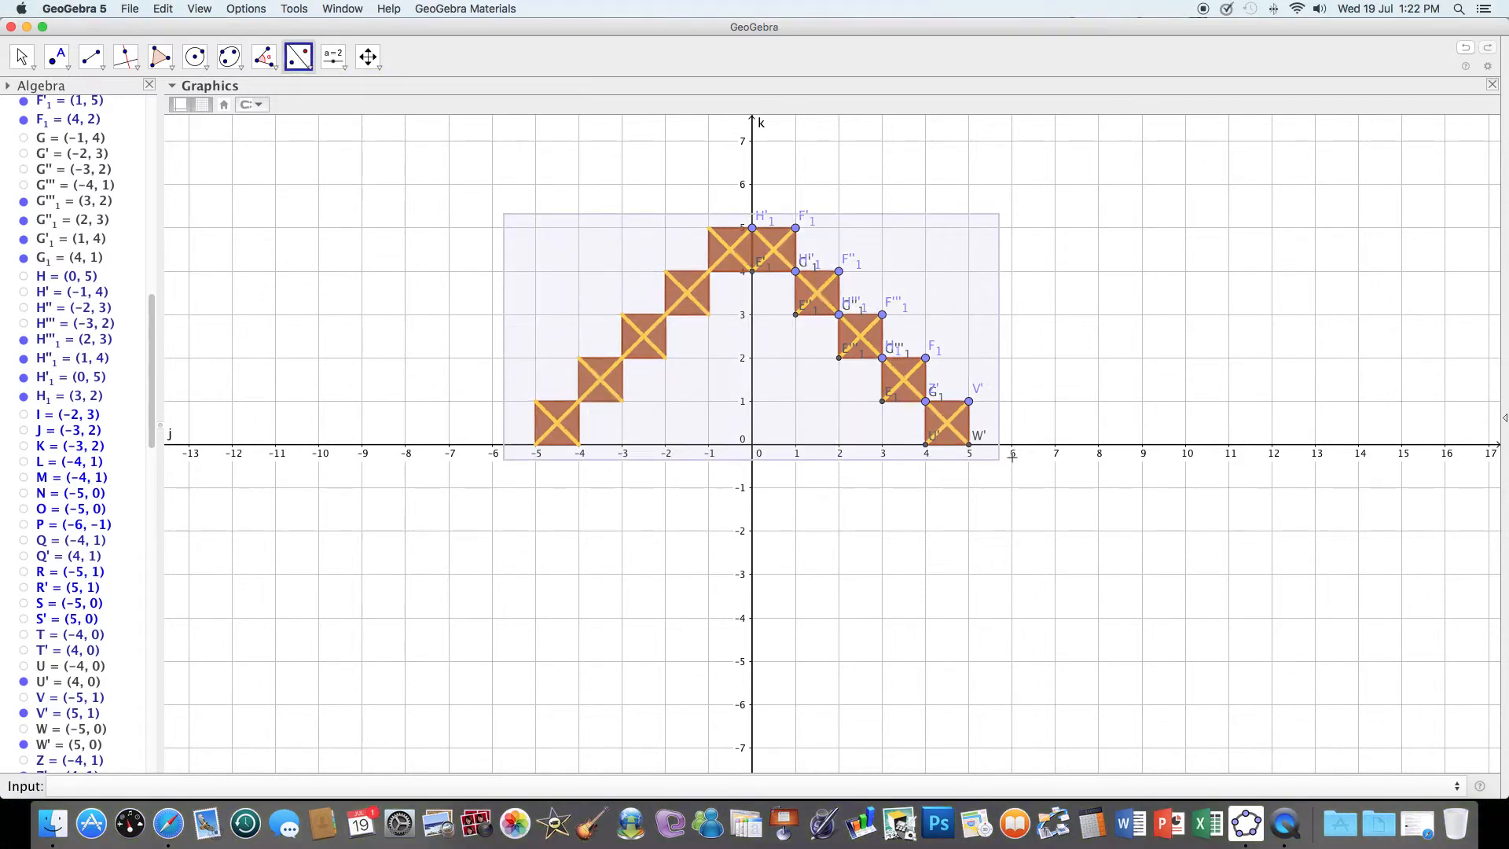
click(1072, 449)
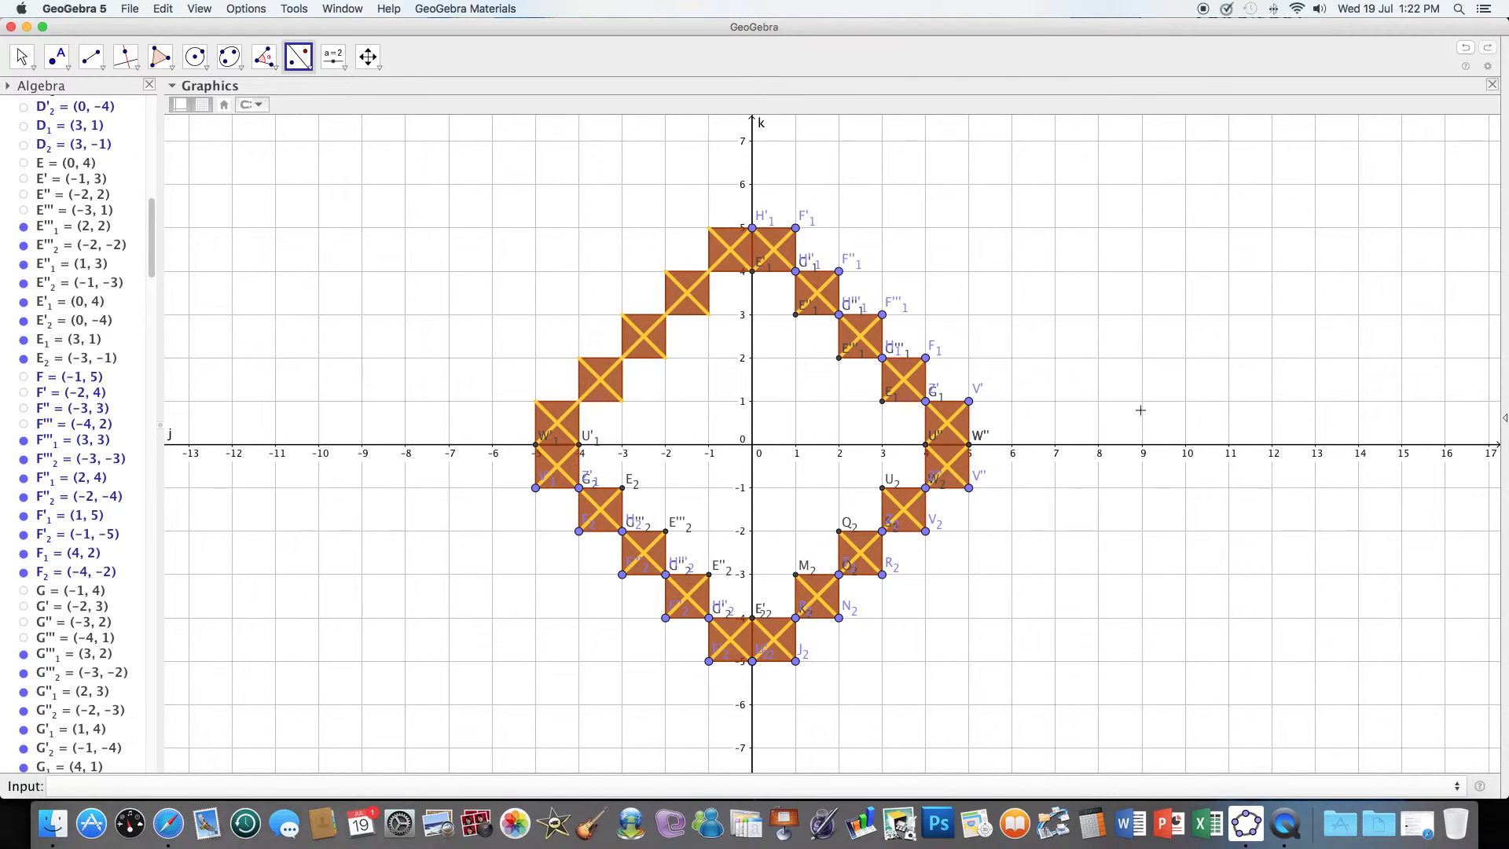
Step: Hide the reflected E points: E'''1, E'''2, E''1, E''2, E'1, E'2, E1 and E2
click(24, 226)
click(23, 245)
click(23, 264)
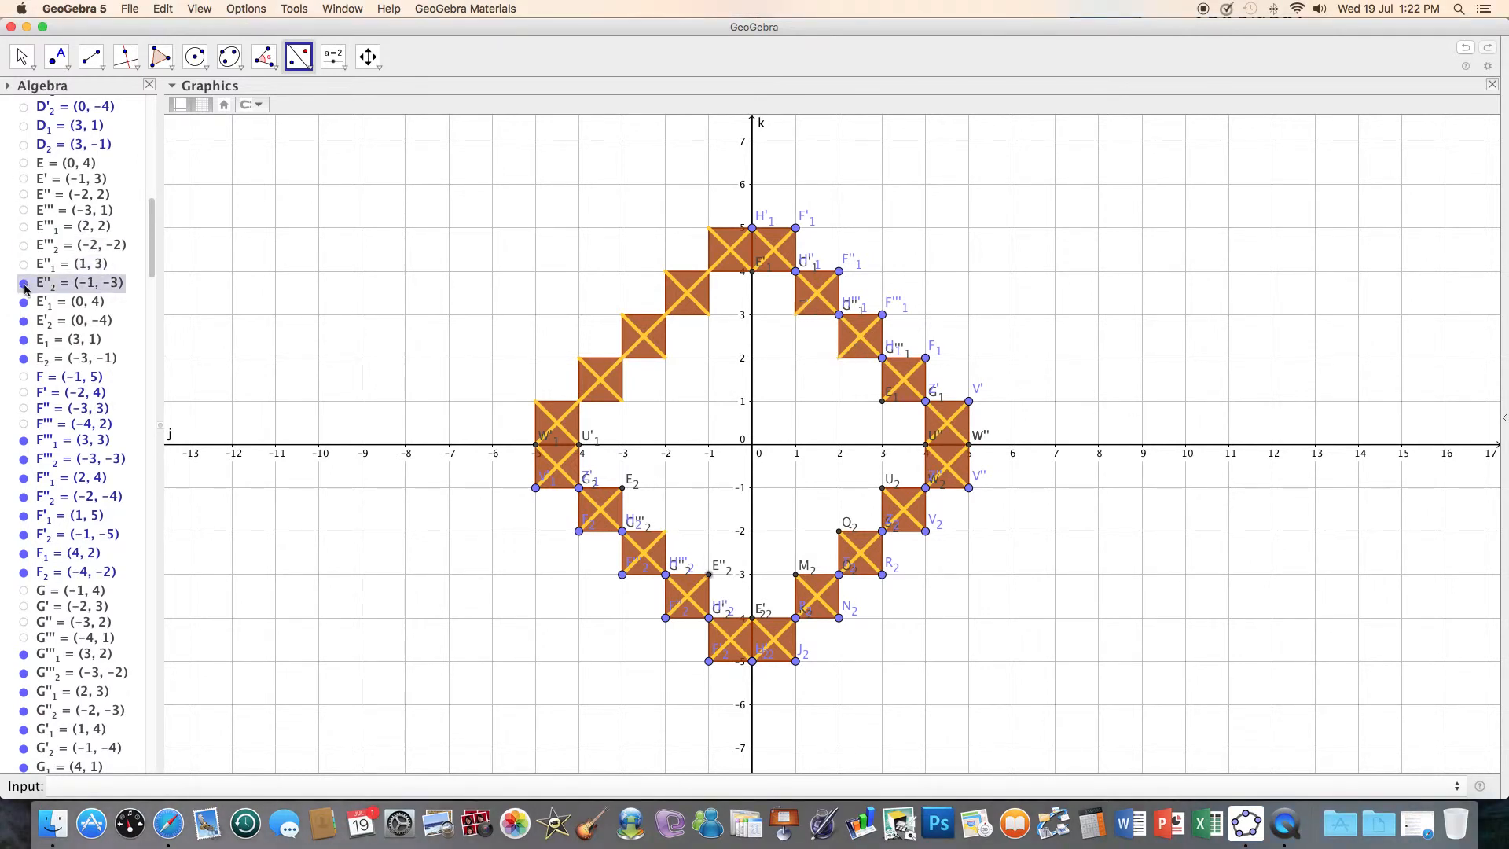
click(24, 283)
click(23, 301)
click(23, 321)
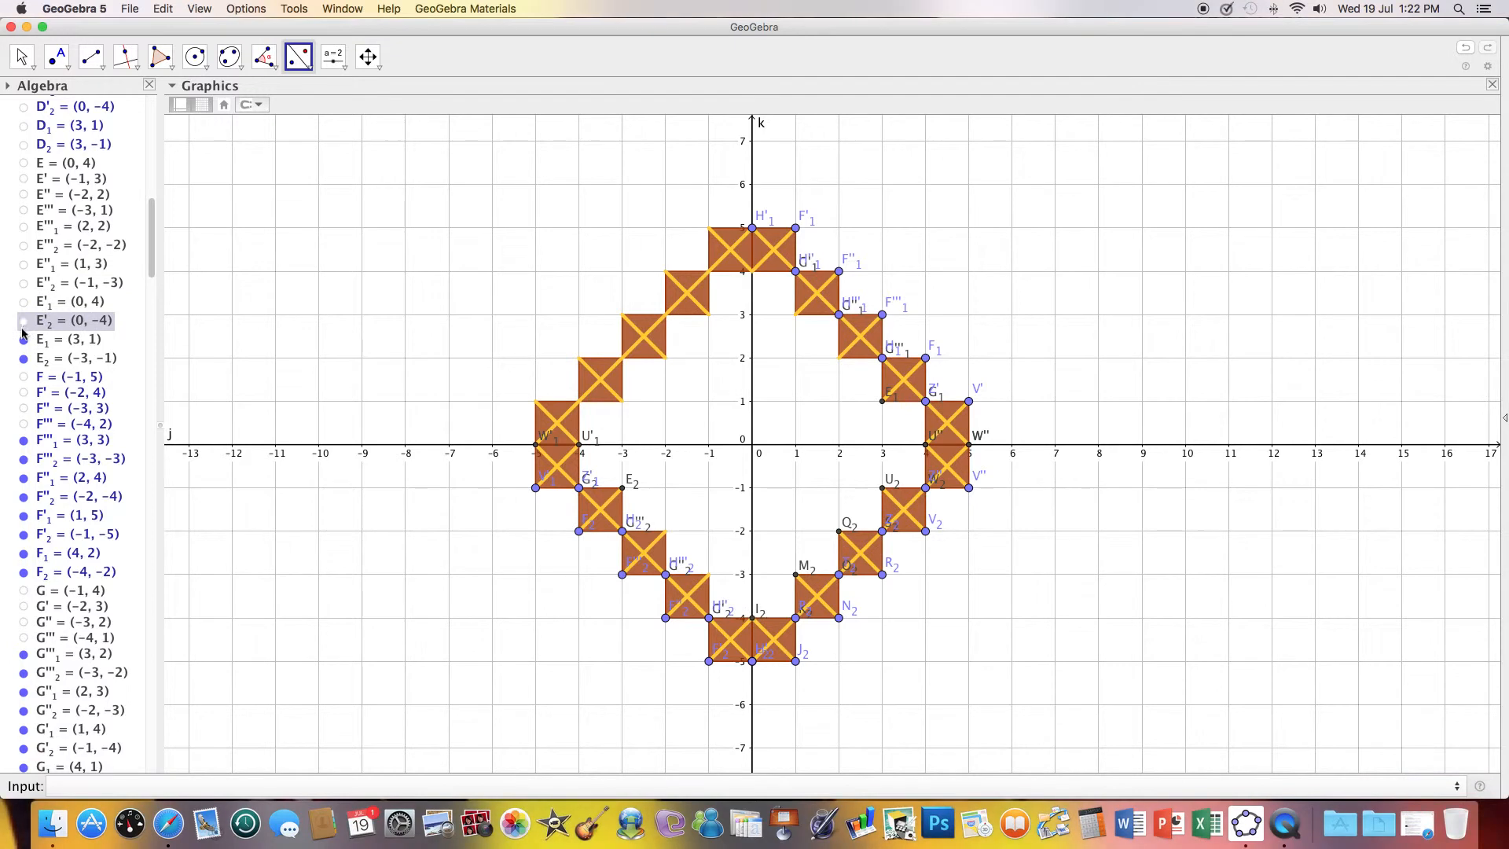
click(24, 340)
click(24, 358)
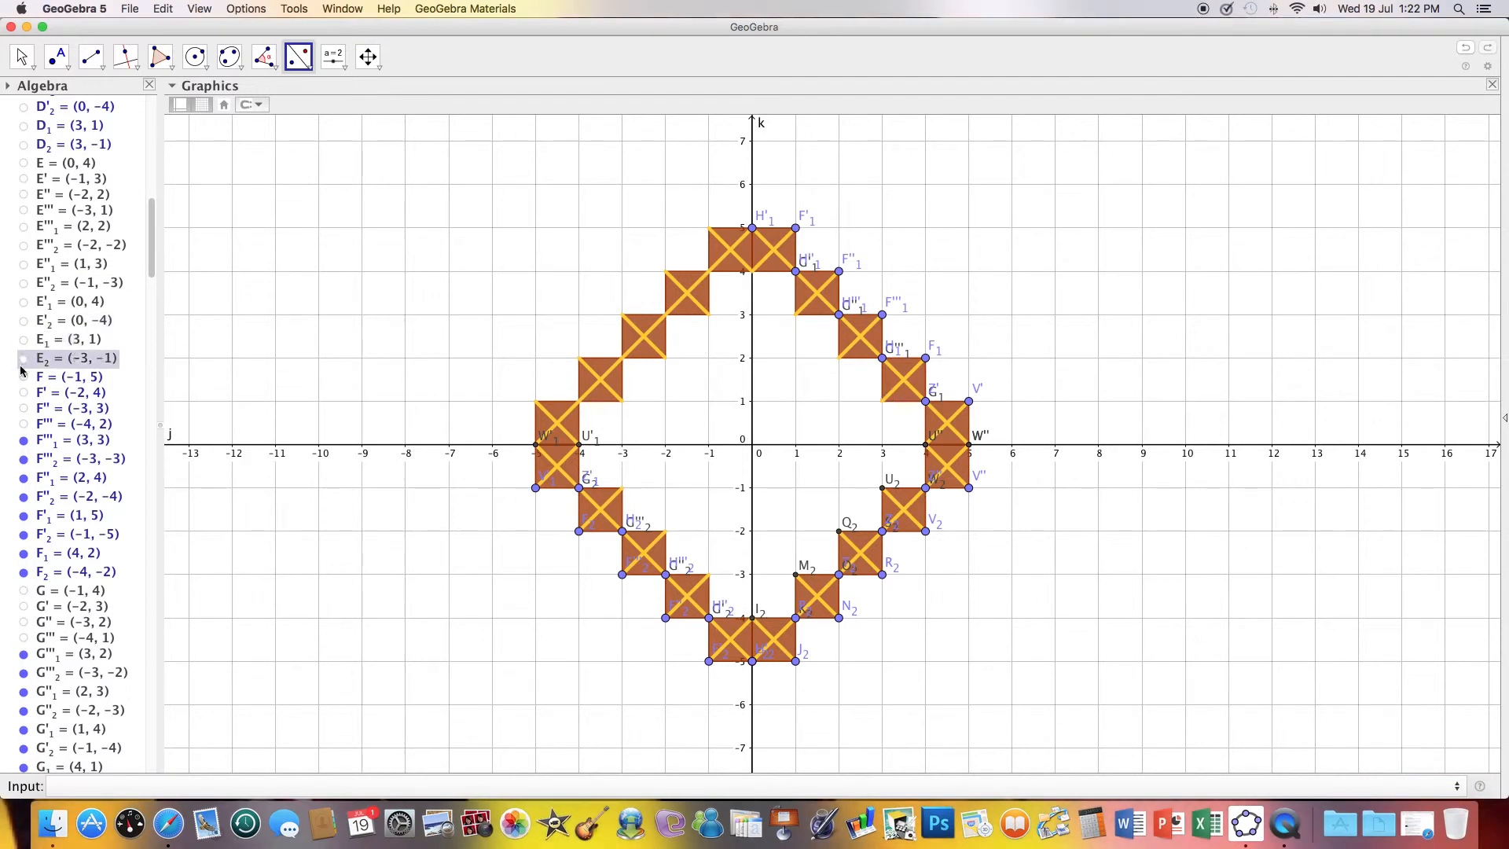
Step: Hide the reflected points F'''1, F'''2, F''1, F''2, F'1, F'2 and F2
click(24, 440)
click(24, 459)
click(24, 478)
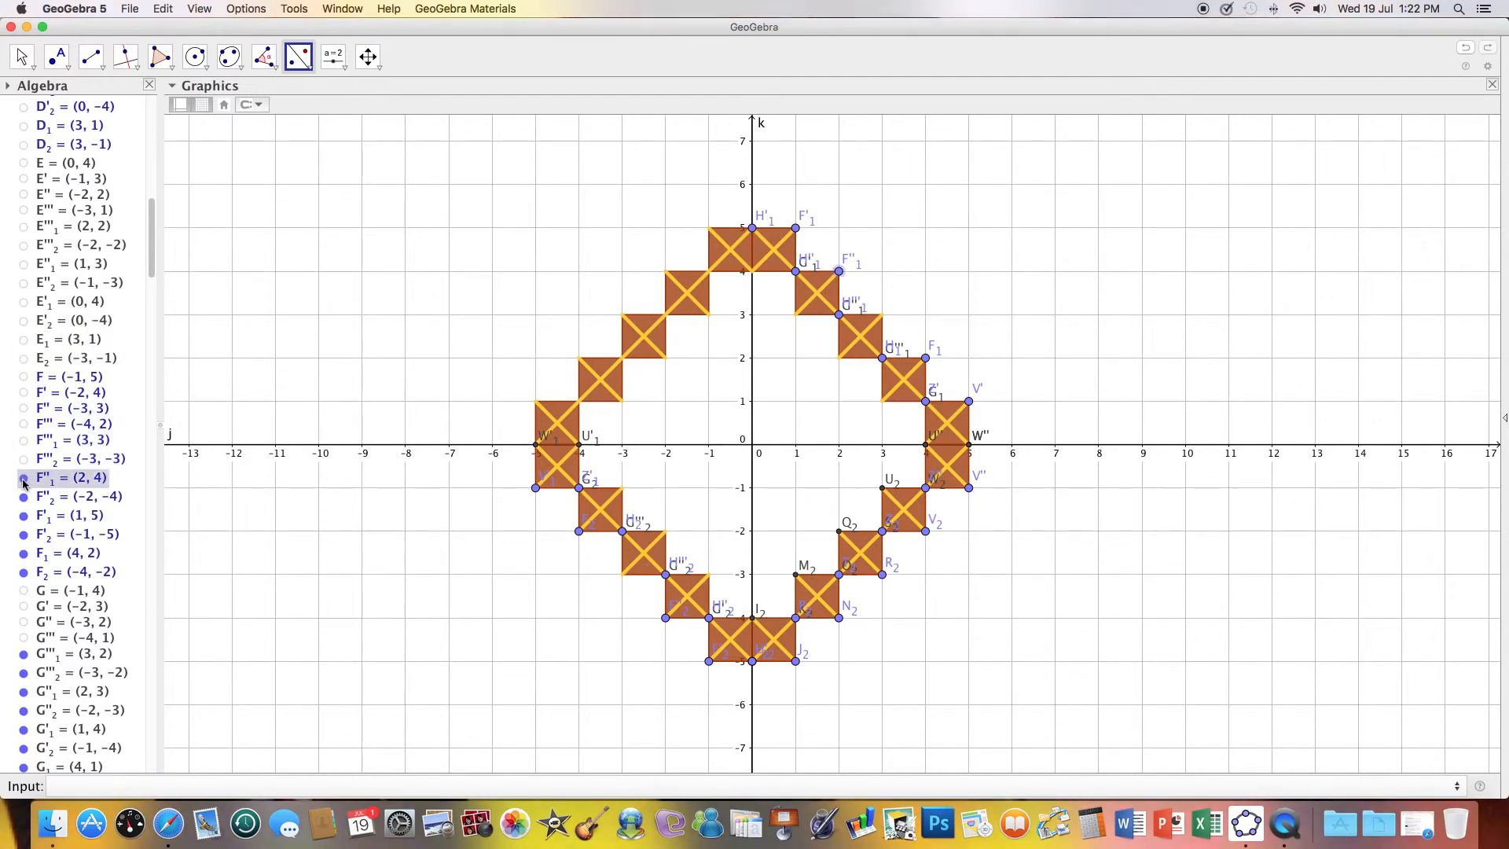
click(24, 497)
click(23, 515)
click(24, 534)
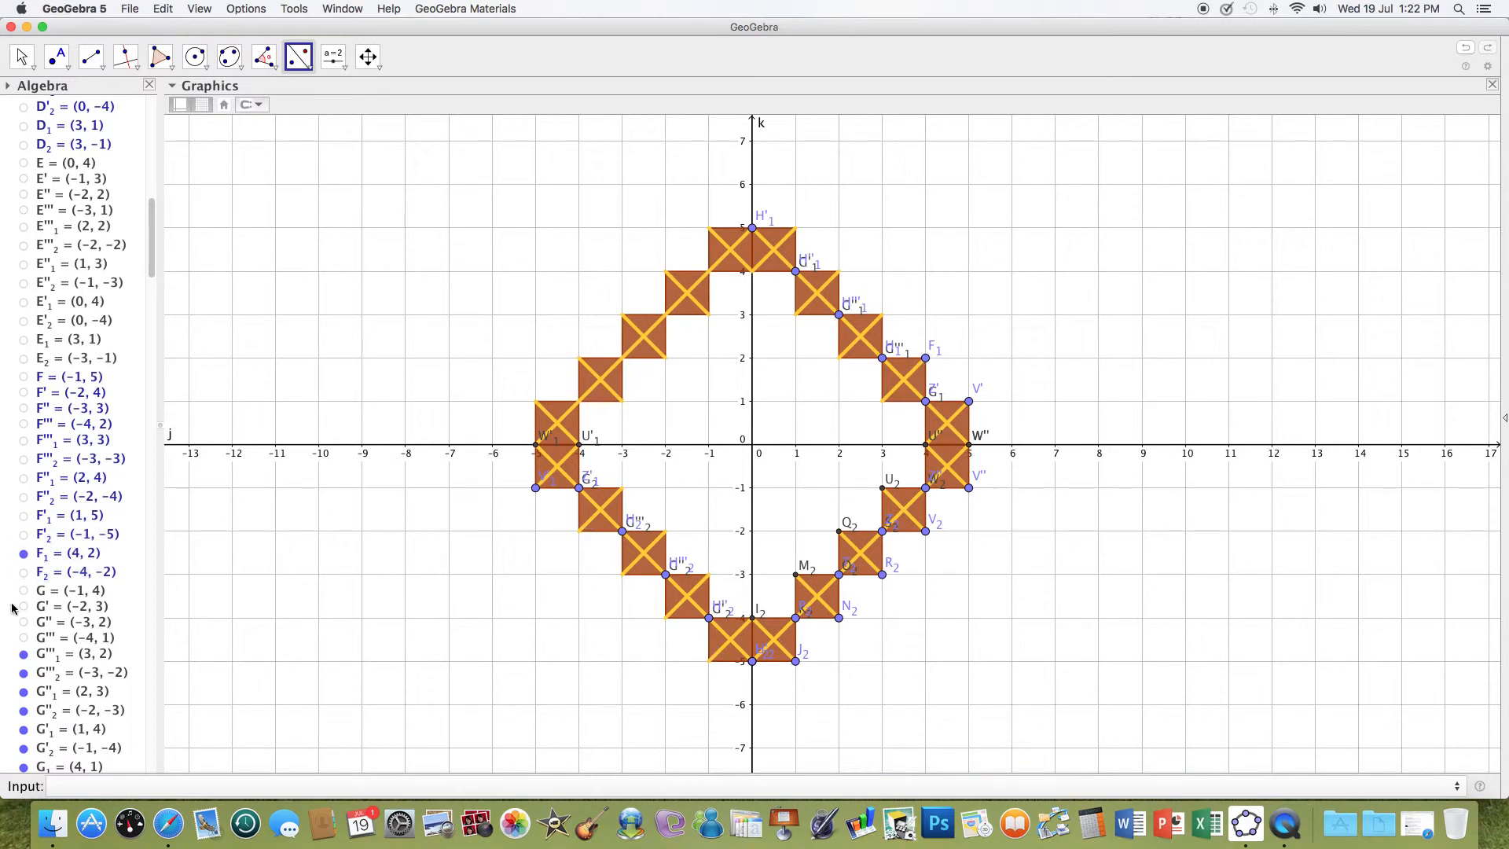
Step: Hide point F1 and the reflected points G'''1, G'''2, G''1, G''2, G'1, G'2 and G1
click(23, 653)
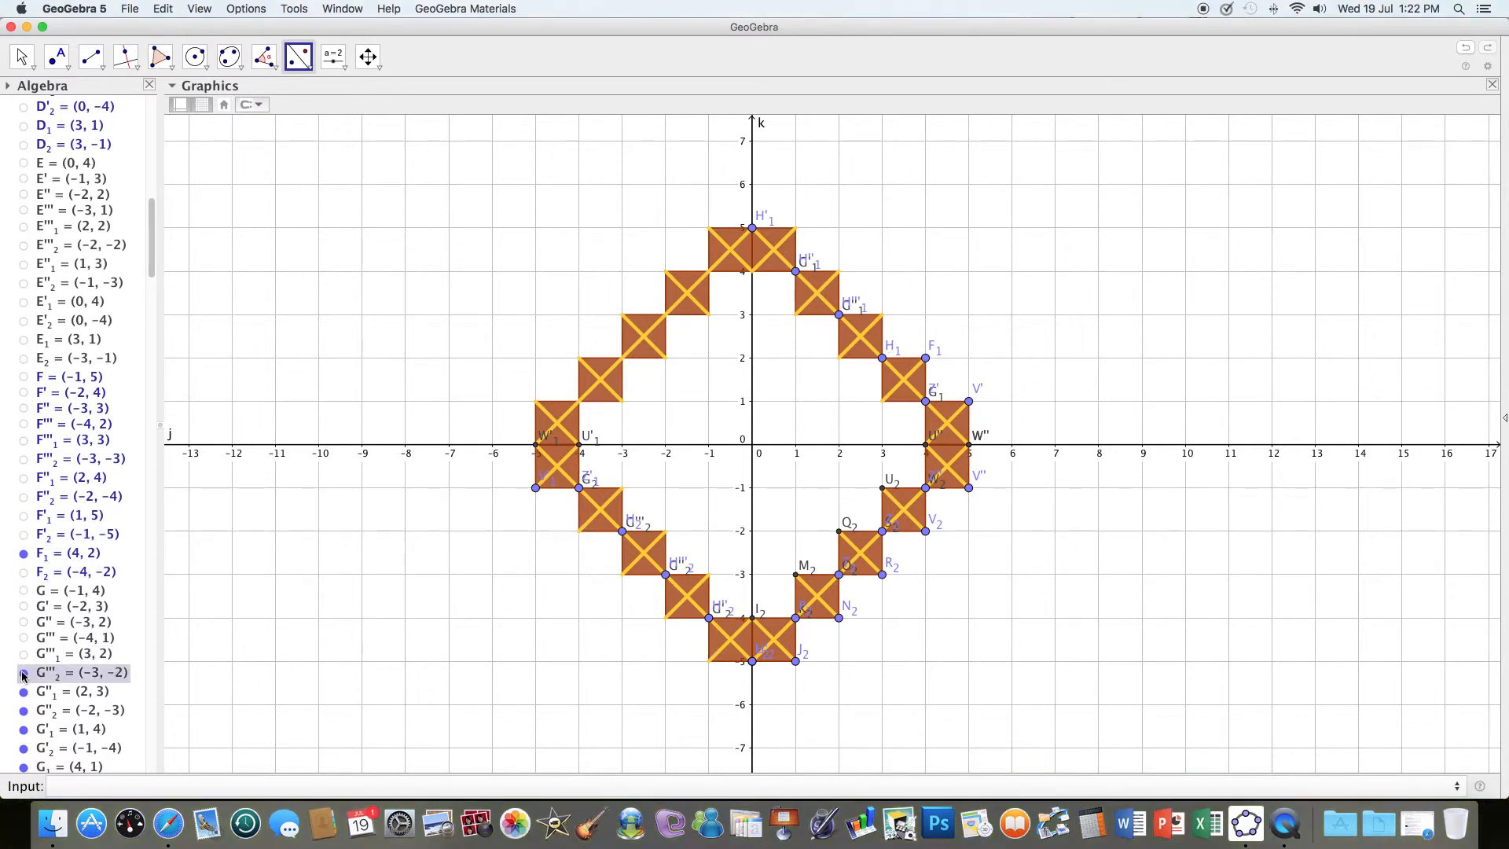
click(24, 672)
drag(155, 242, 154, 271)
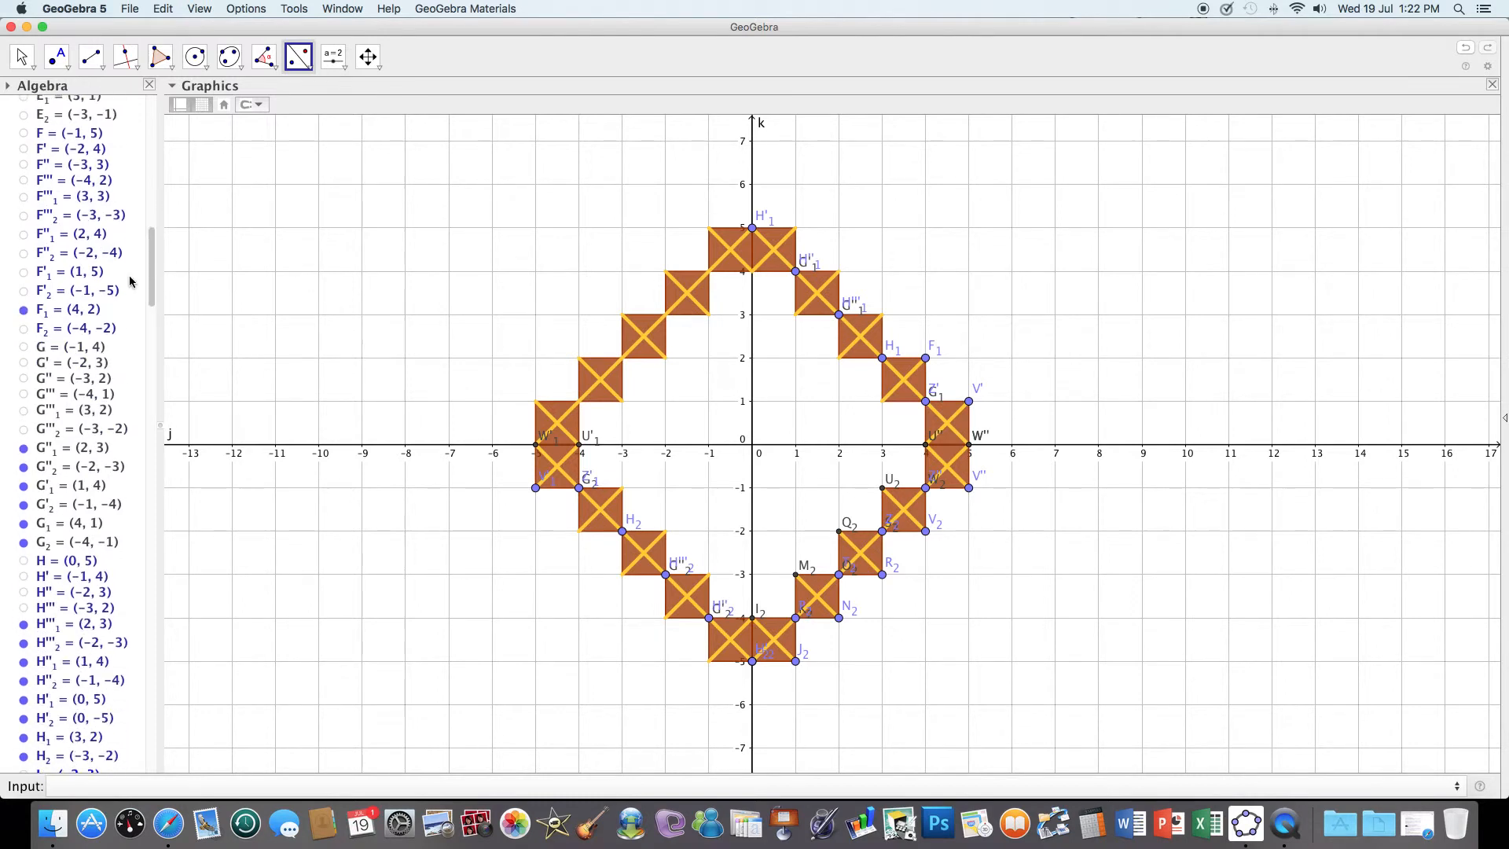
click(24, 310)
click(23, 448)
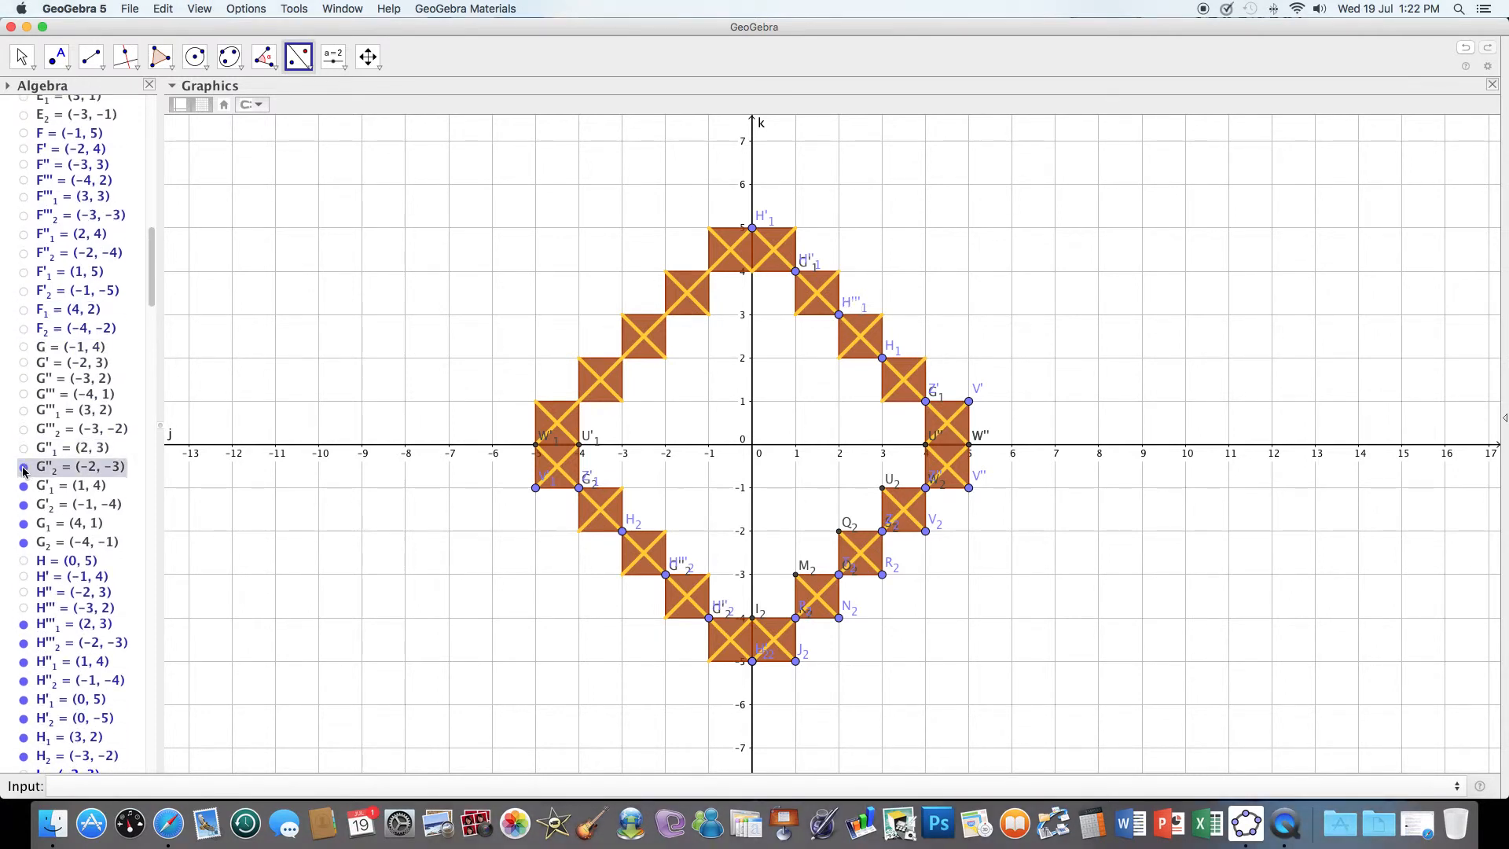
click(24, 506)
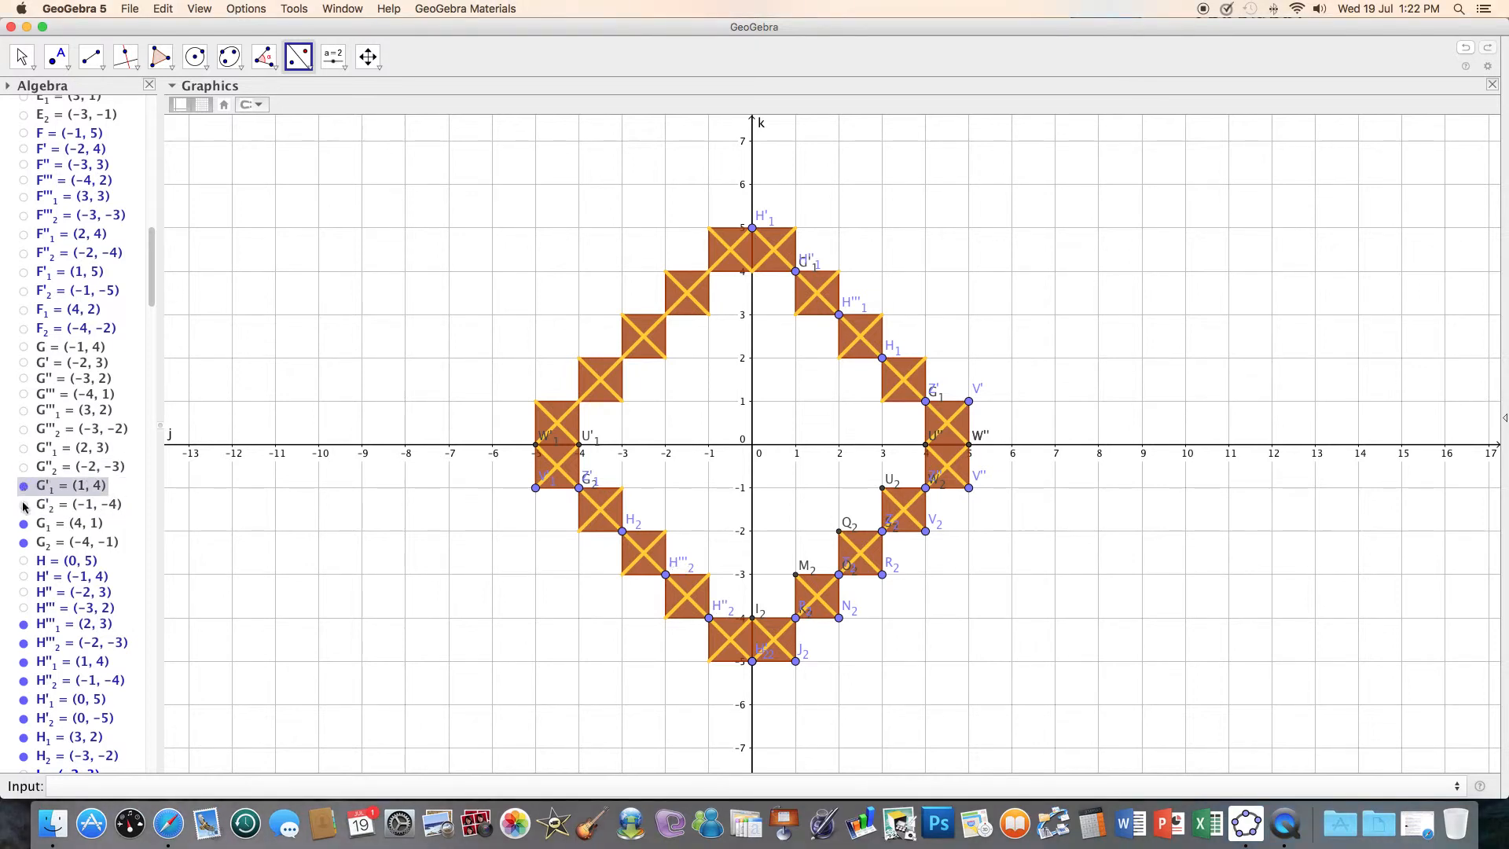
click(24, 486)
click(24, 524)
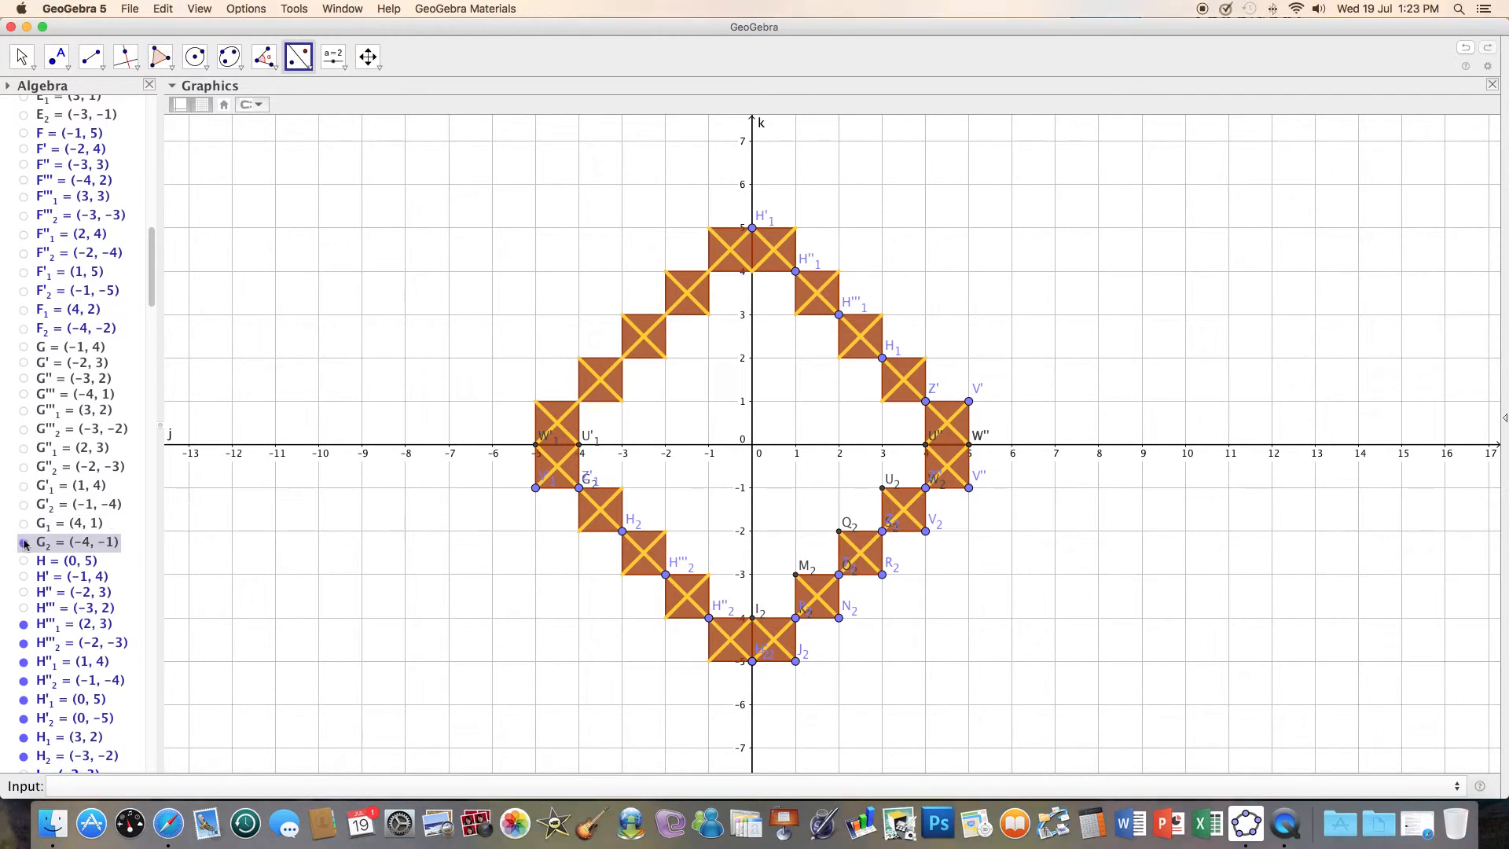
Step: Hide point G2 and the reflected H points: H'''1, H'''2, H''1, H''2, H'1, H'2, H1 and H2
click(24, 624)
click(24, 643)
click(24, 542)
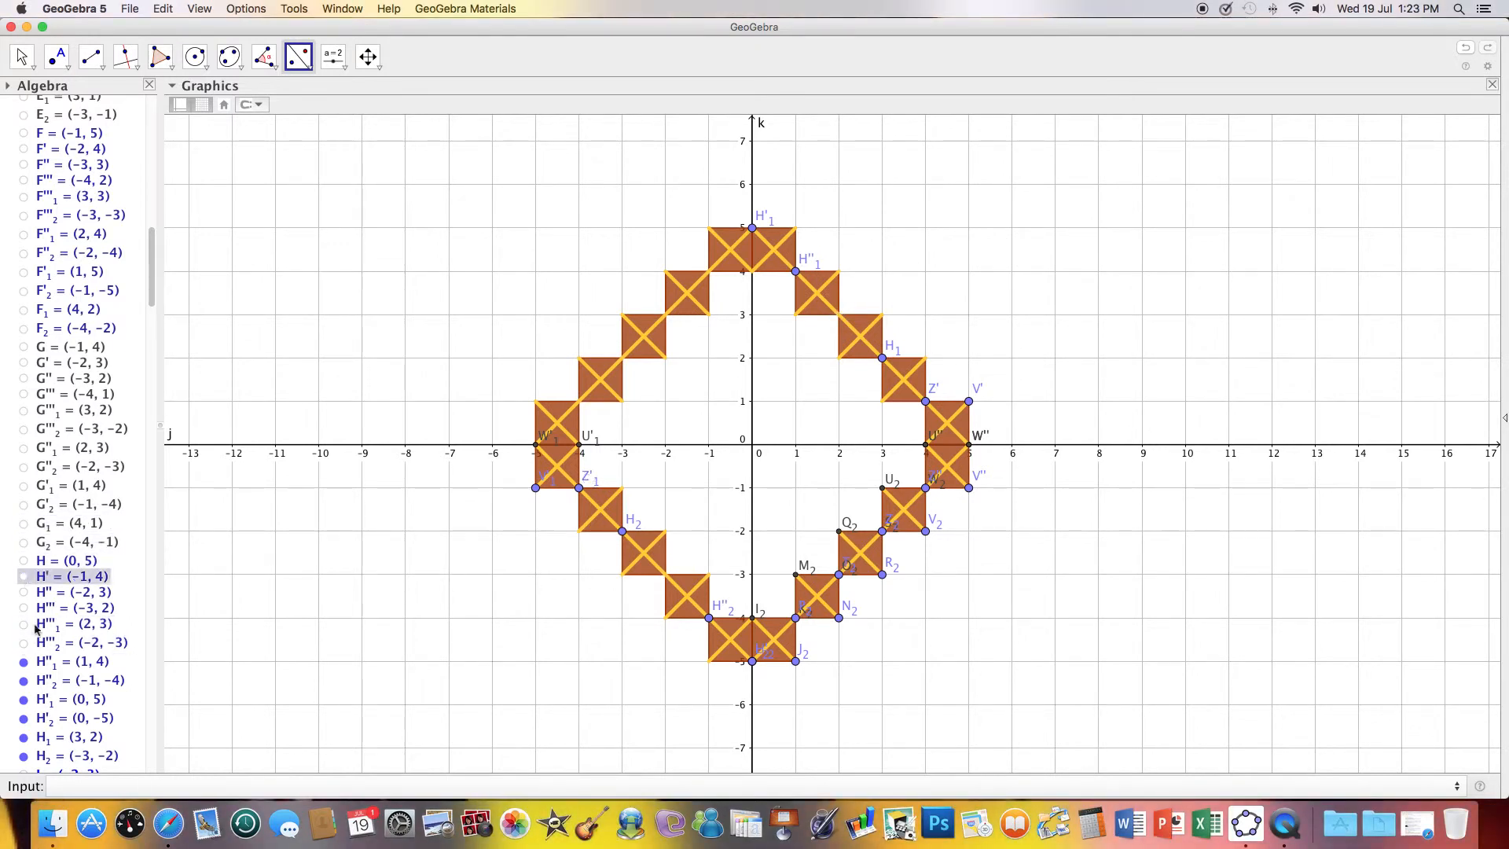
click(23, 680)
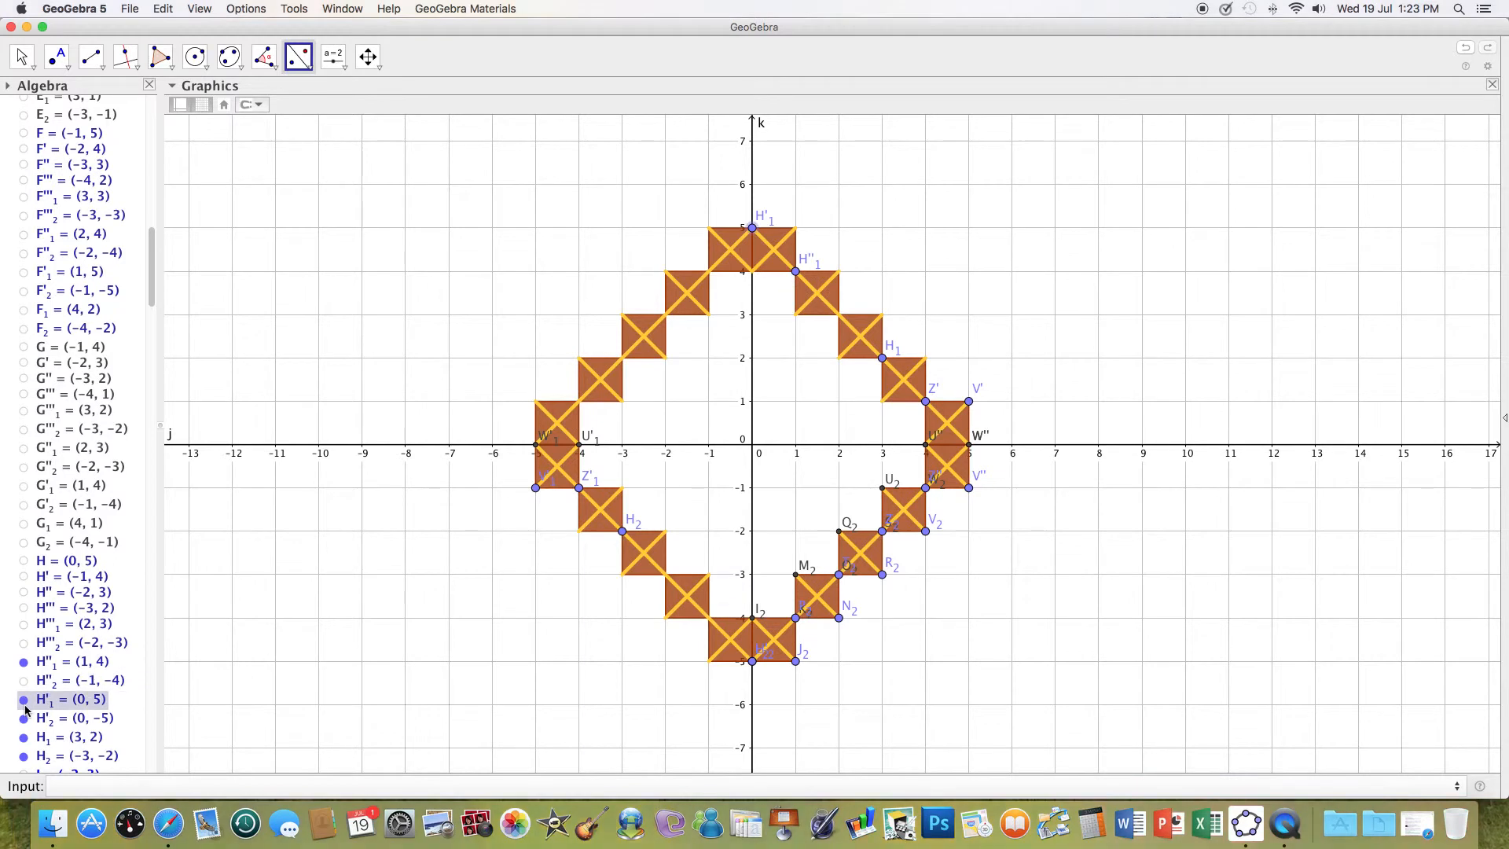
click(24, 700)
click(24, 662)
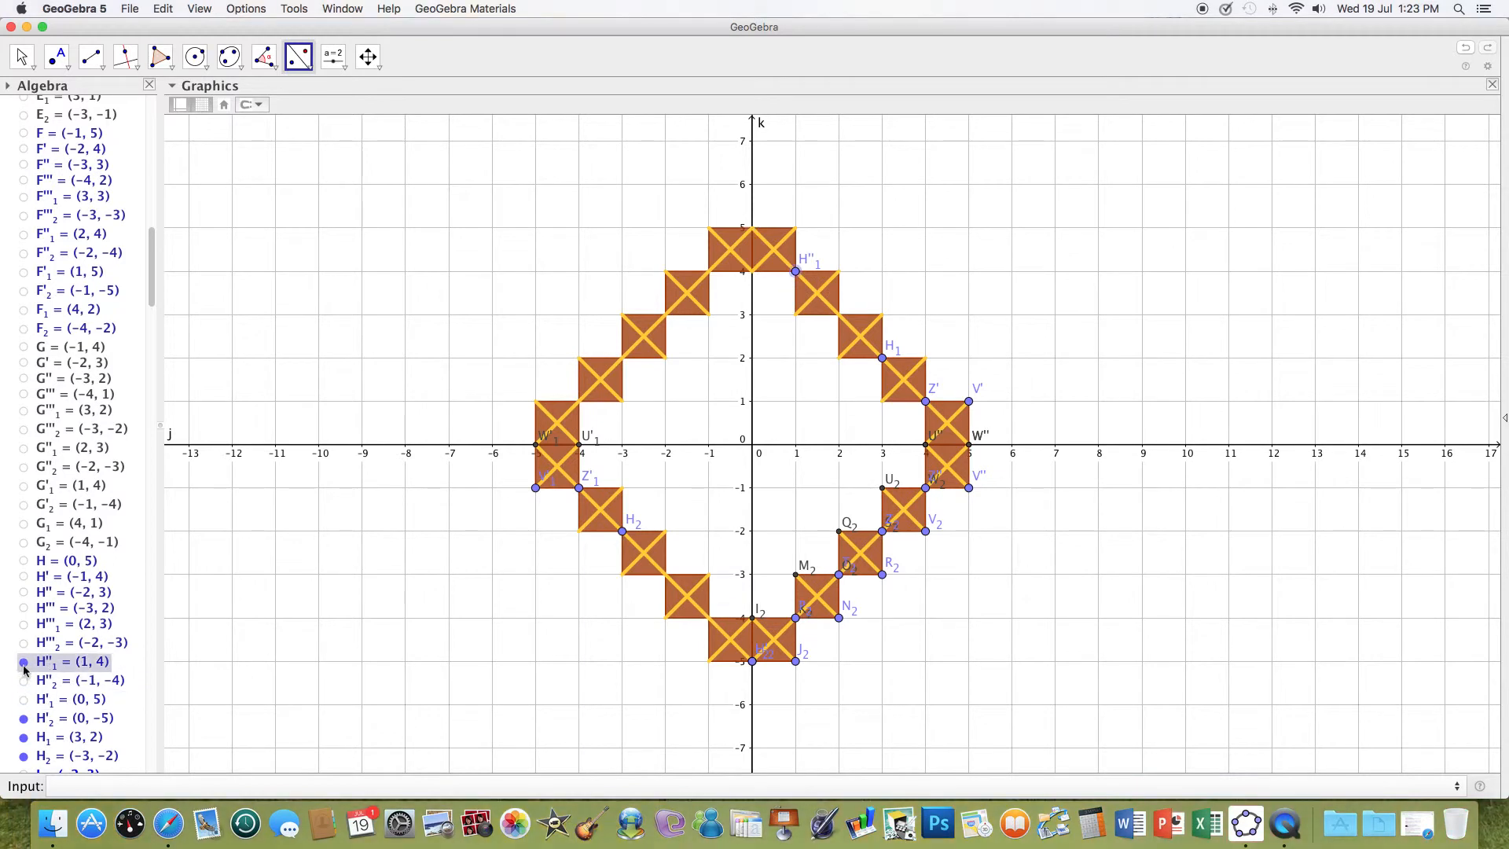
click(23, 718)
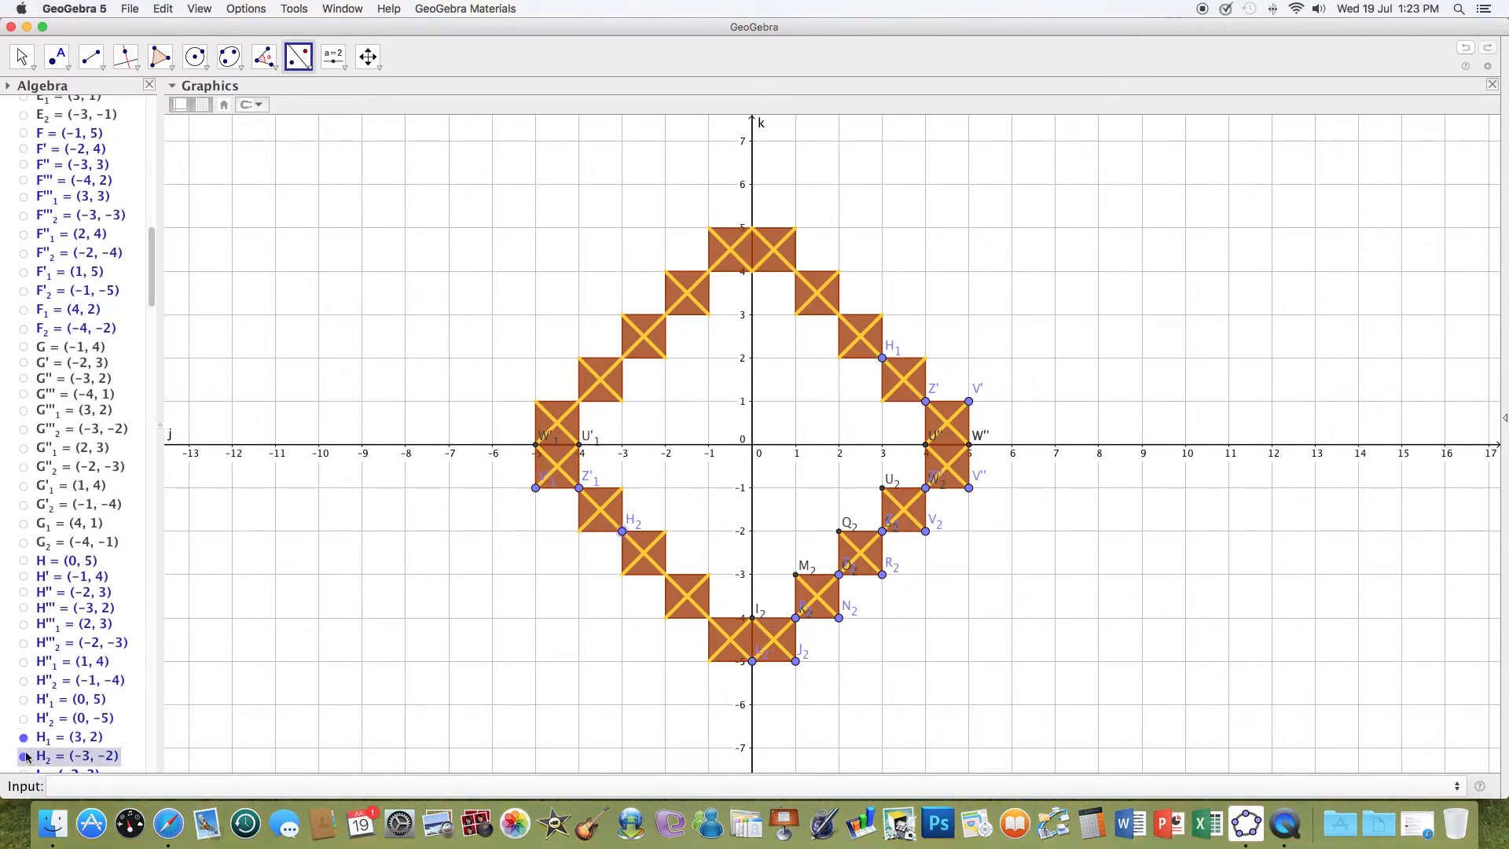
click(24, 738)
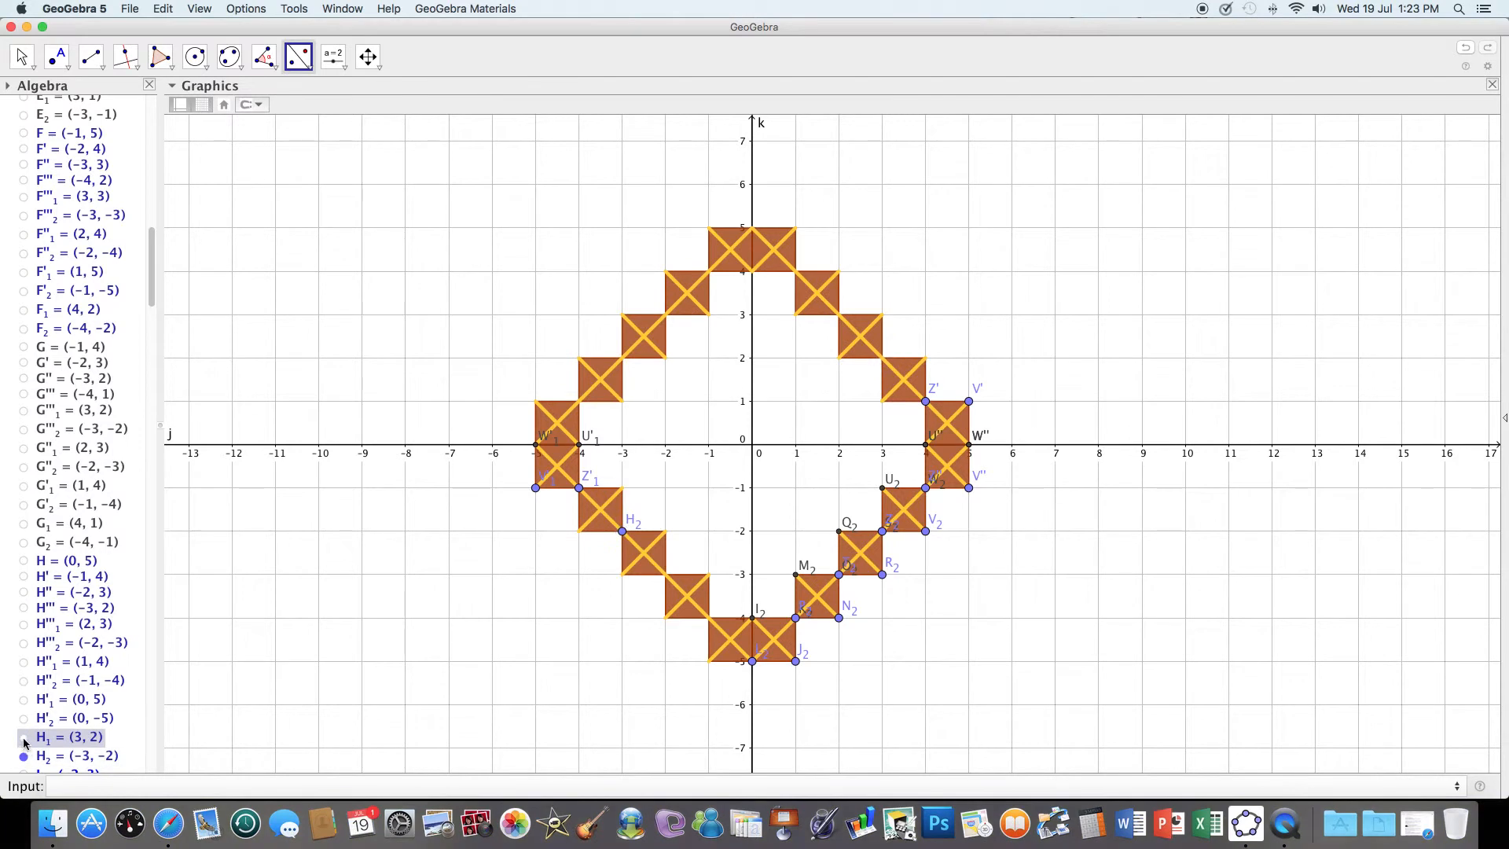
click(25, 758)
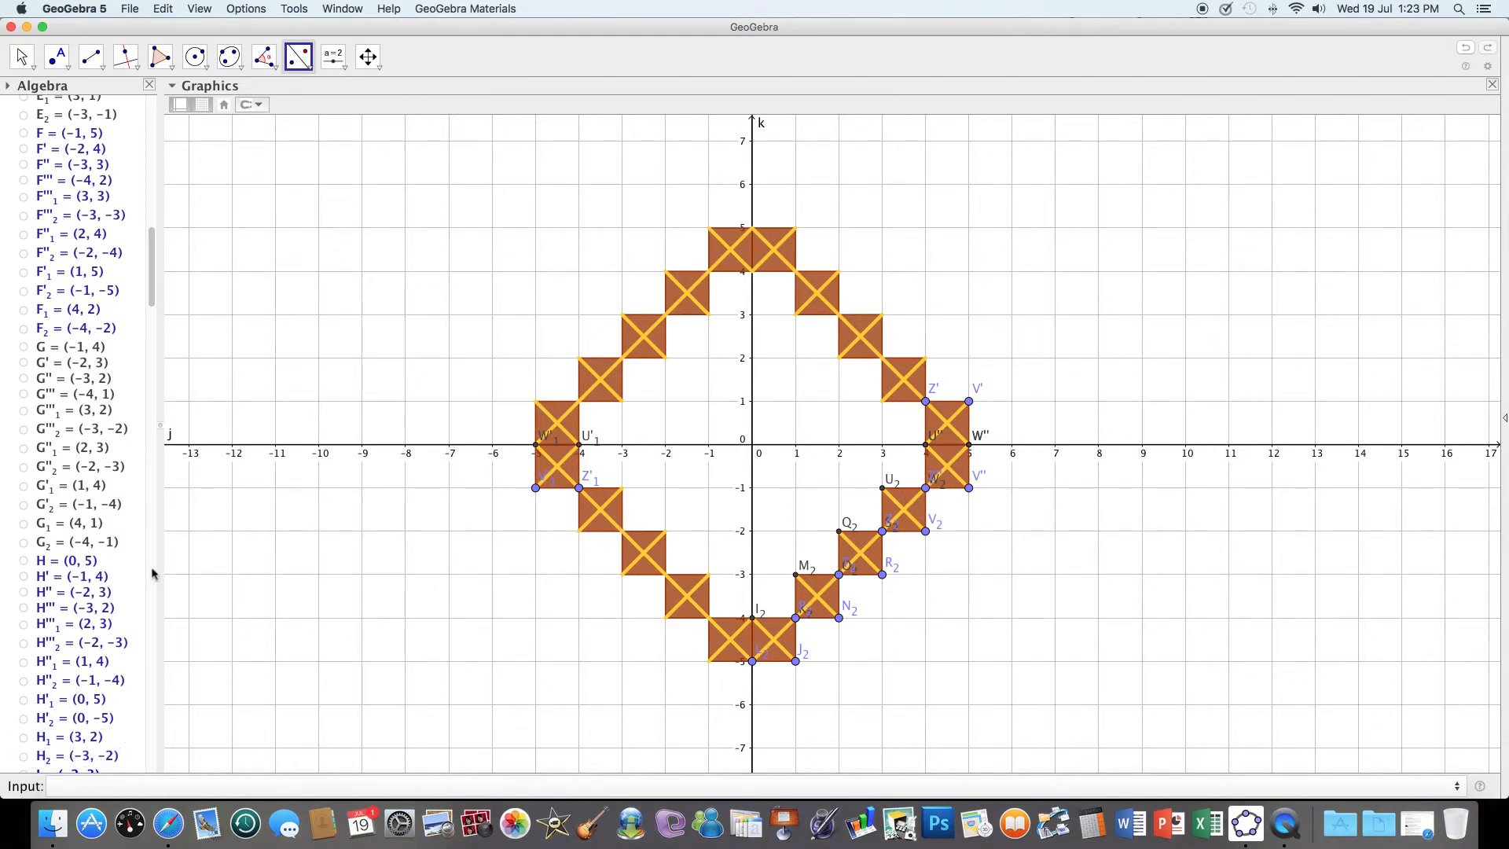
Step: Hide the reflected points I2, J2, K2, L2, M2, N2, O2, P2 and Q2
drag(151, 293, 159, 354)
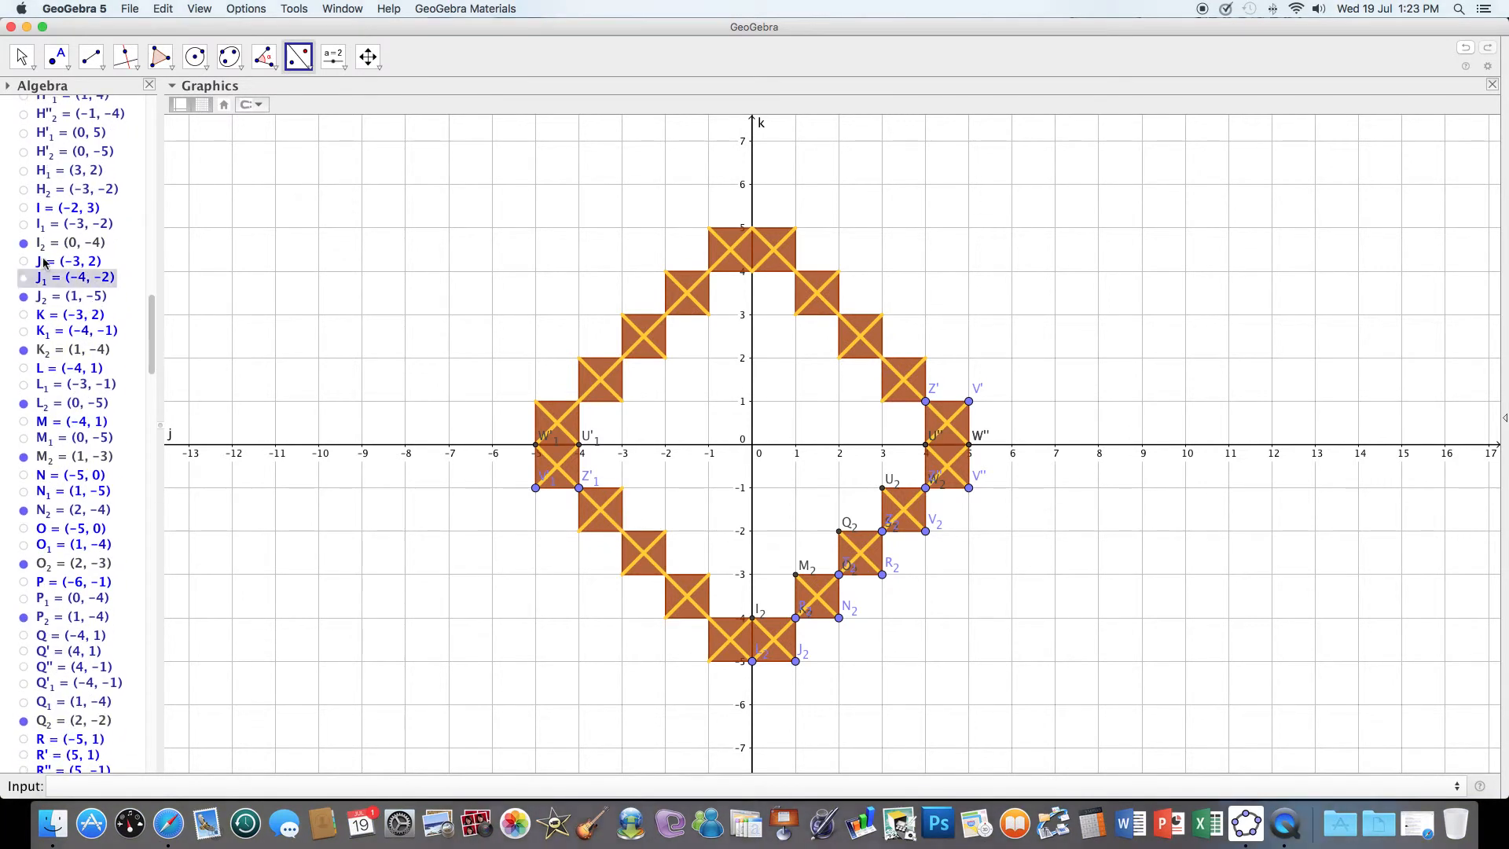
click(24, 243)
click(23, 297)
click(24, 350)
click(24, 403)
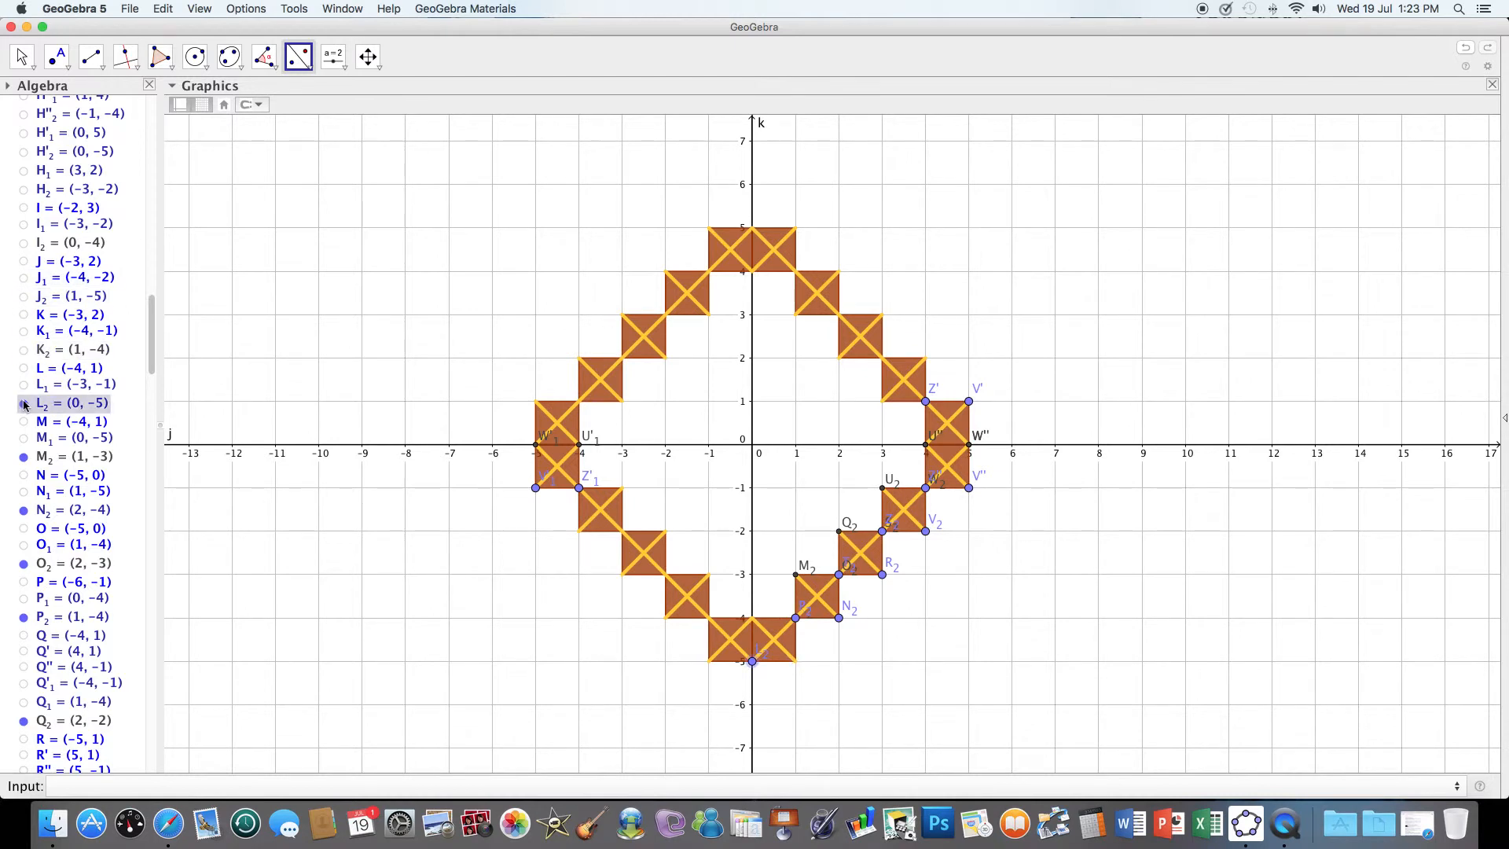
click(24, 456)
click(23, 510)
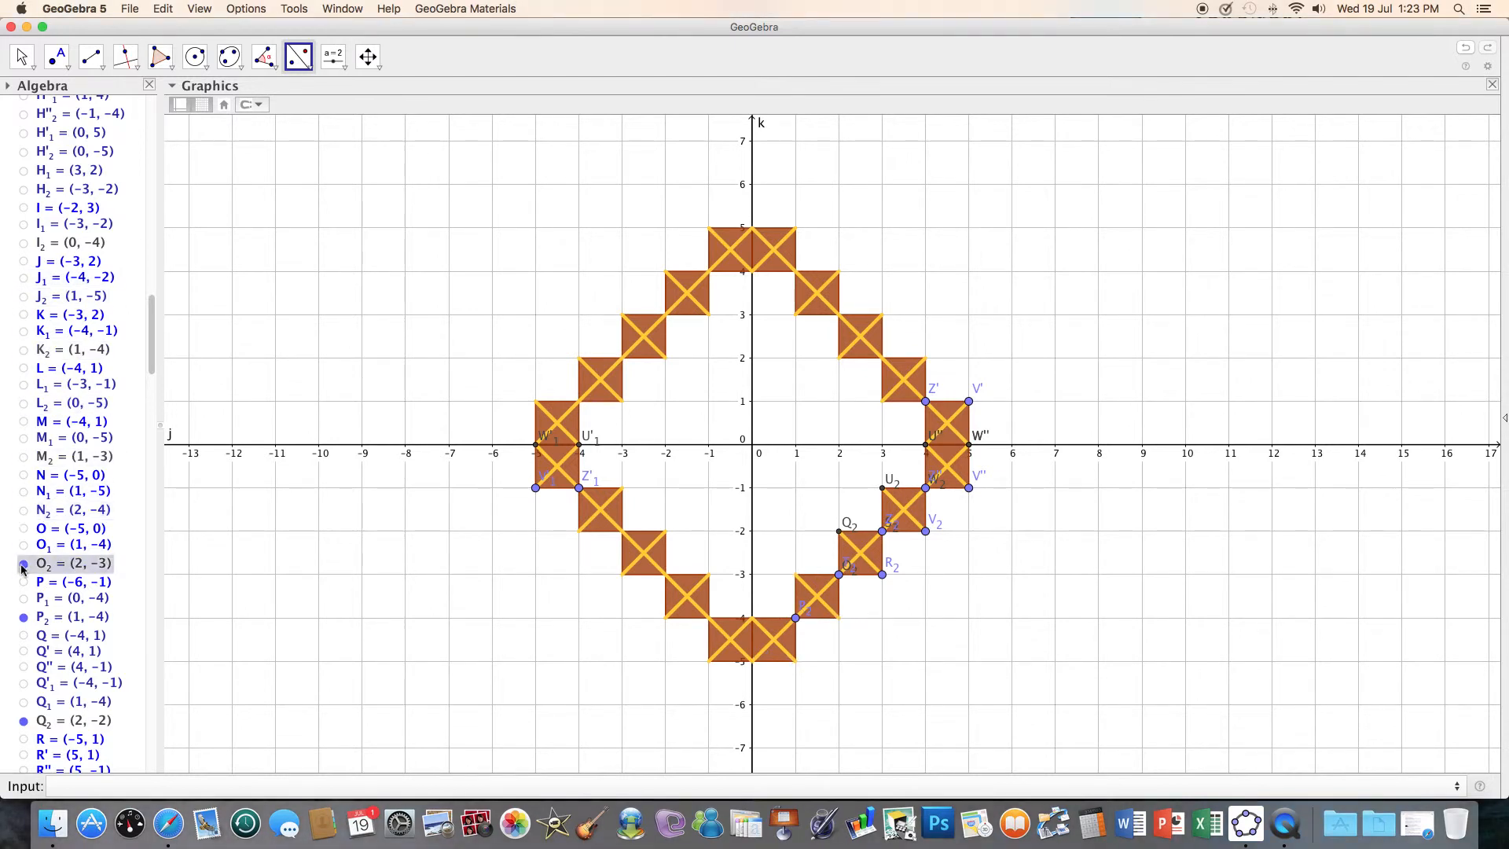
click(24, 566)
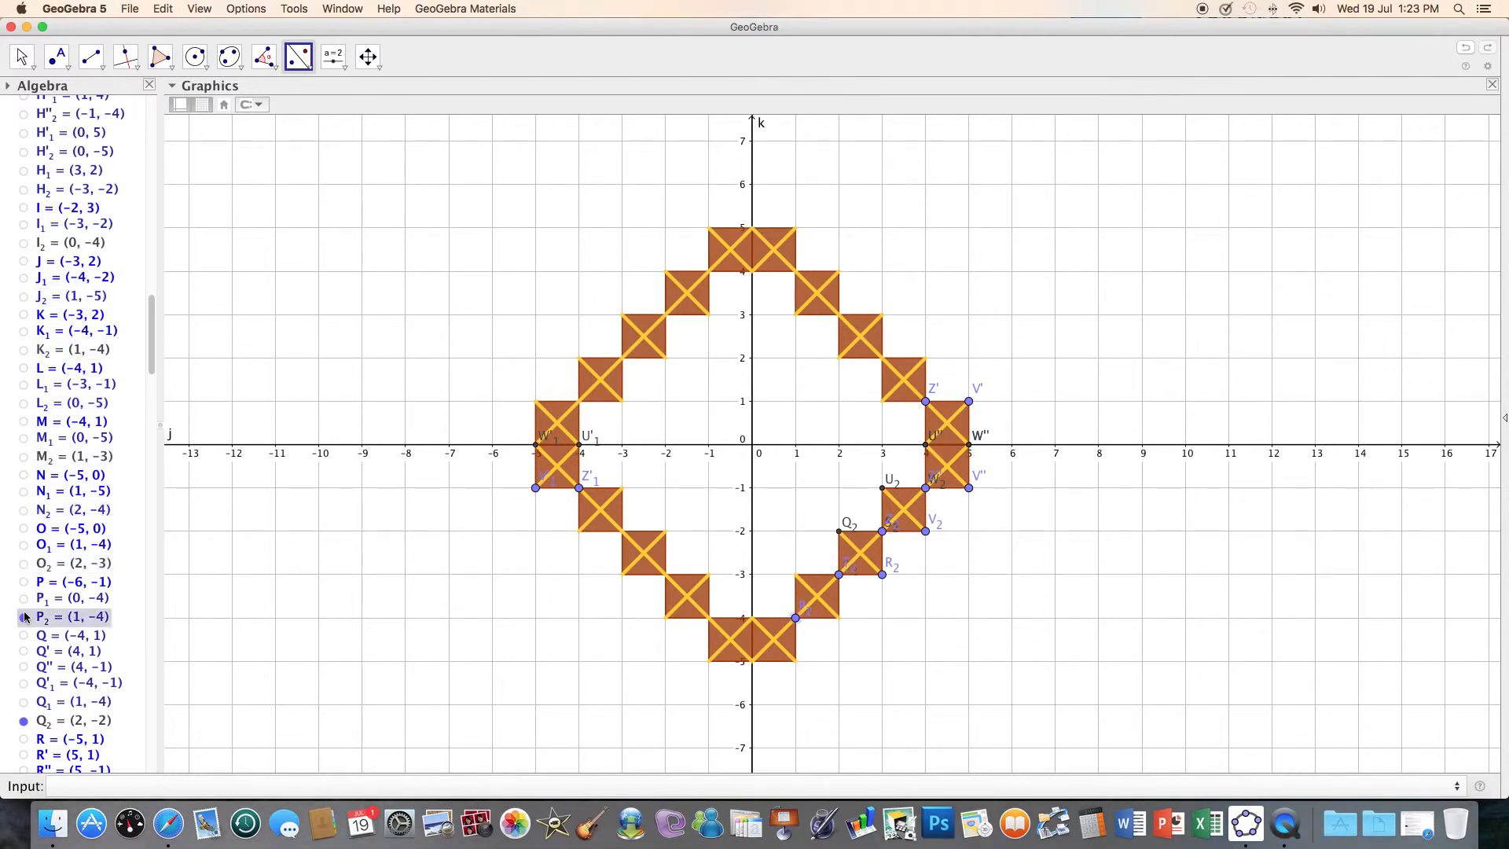
click(24, 720)
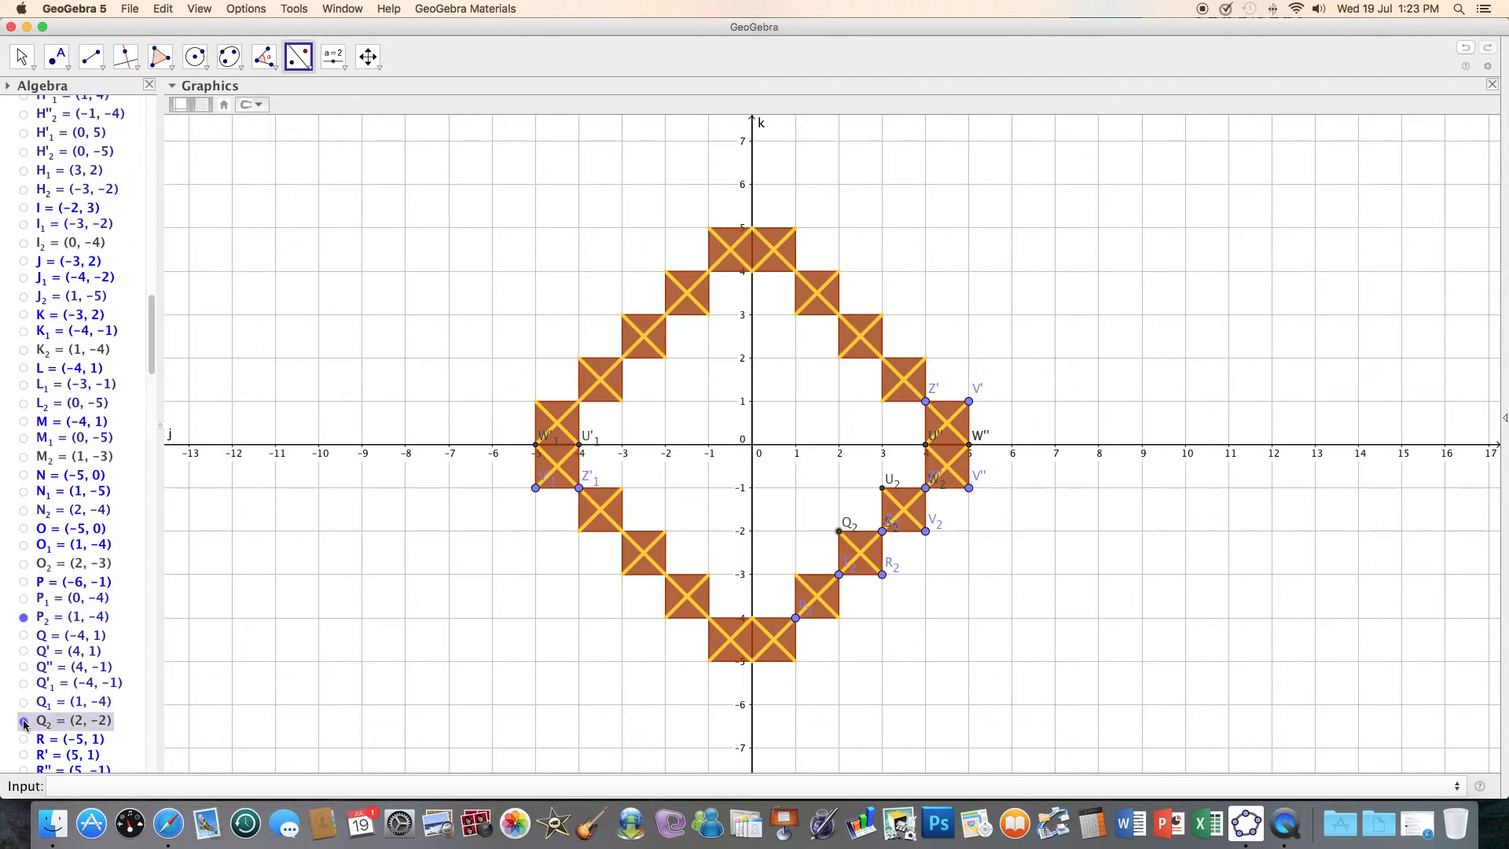
click(23, 617)
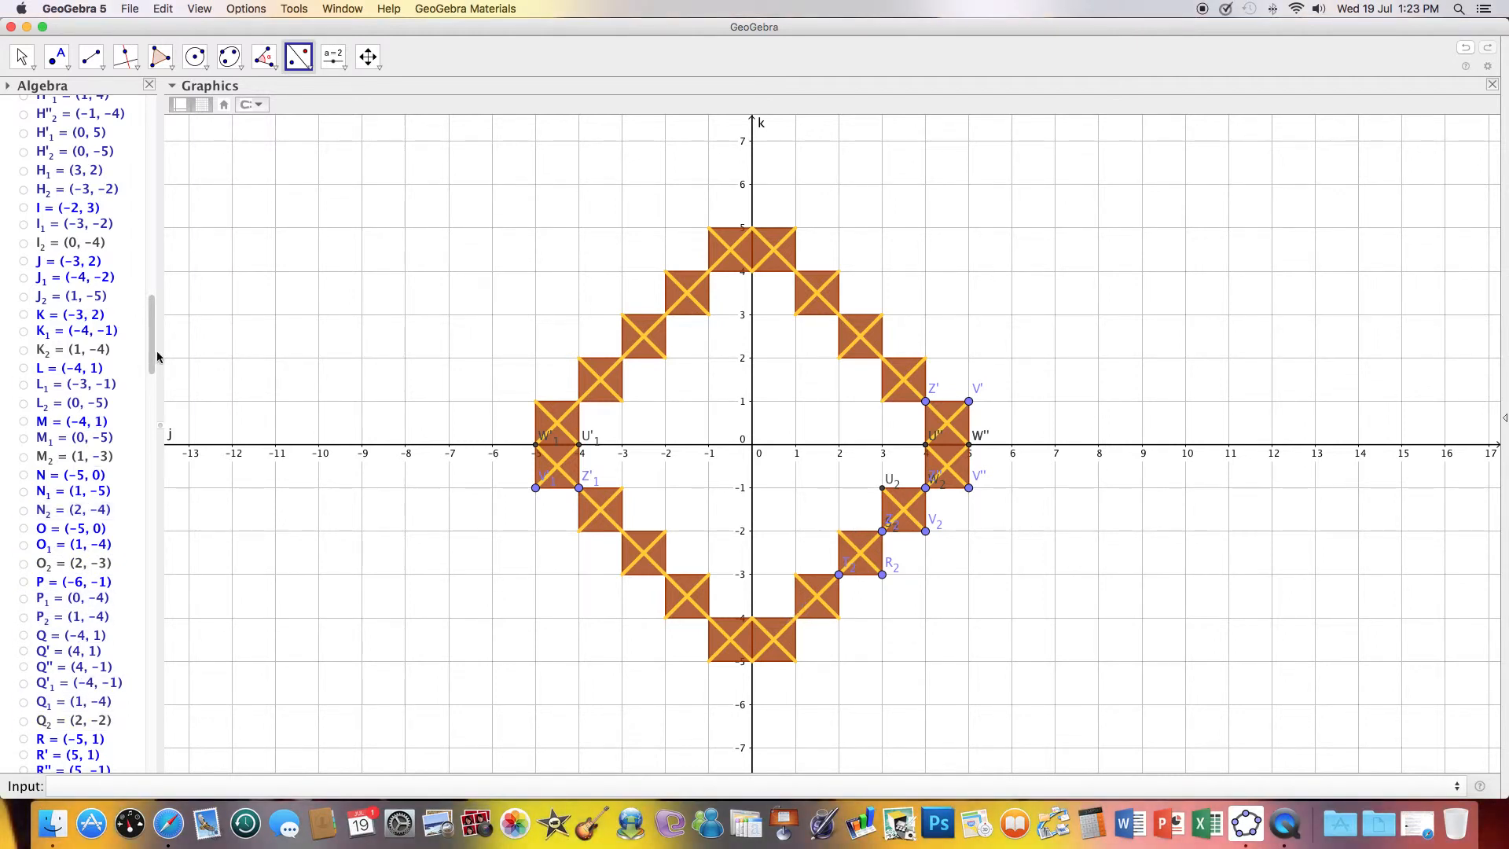
Step: Hide the reflected points R2, S2, T2, U', U'', U'1 and U2
scroll(157, 370, down, 4)
scroll(158, 370, down, 10)
click(23, 263)
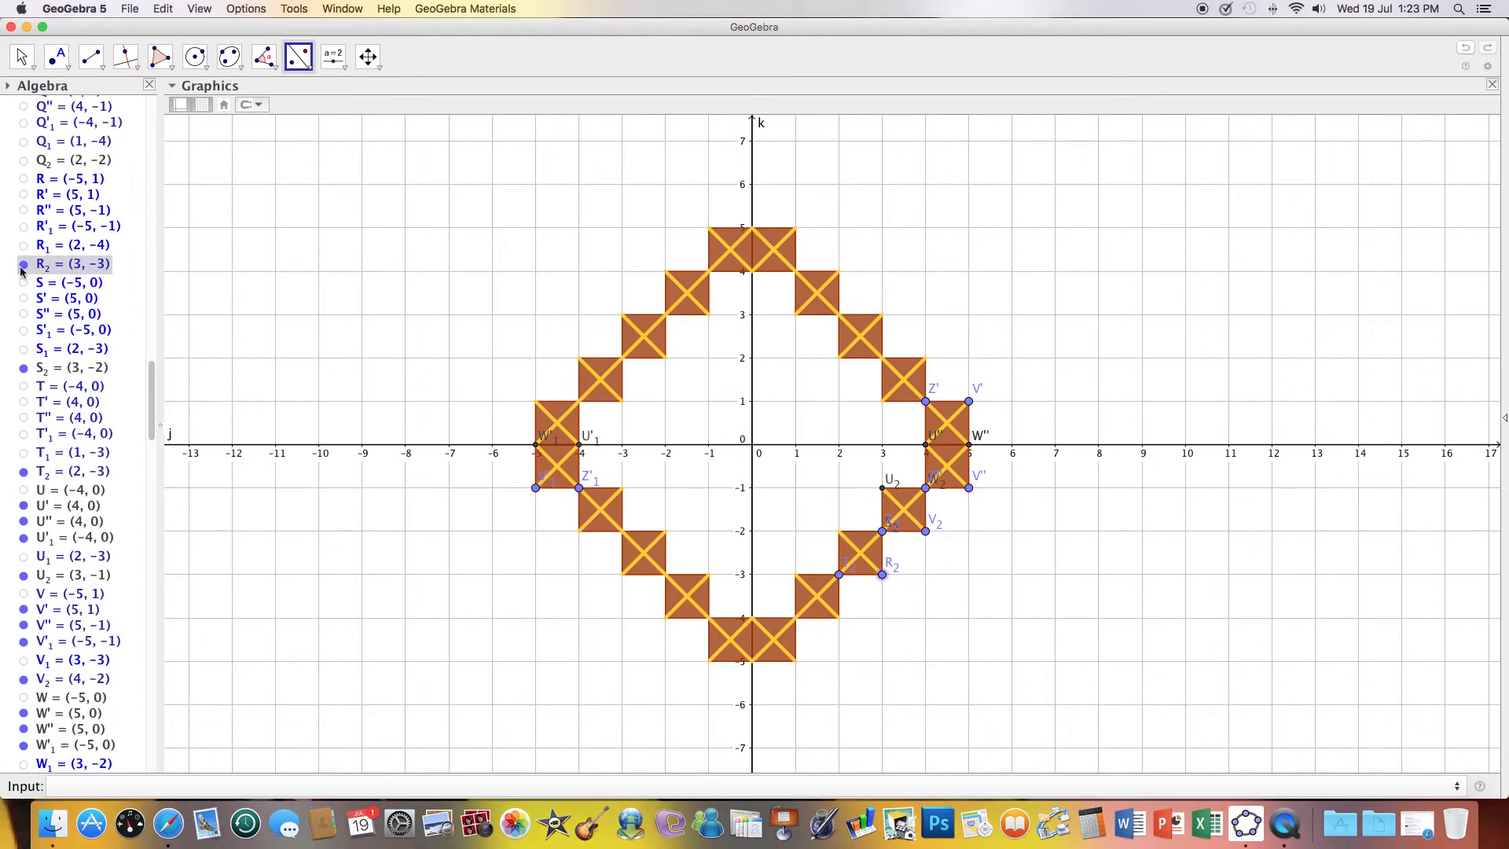
click(23, 472)
click(23, 521)
click(24, 538)
click(24, 575)
Step: Hide the reflected points V', V'', V'1, V2, W', W'' and W'1
click(23, 610)
click(24, 626)
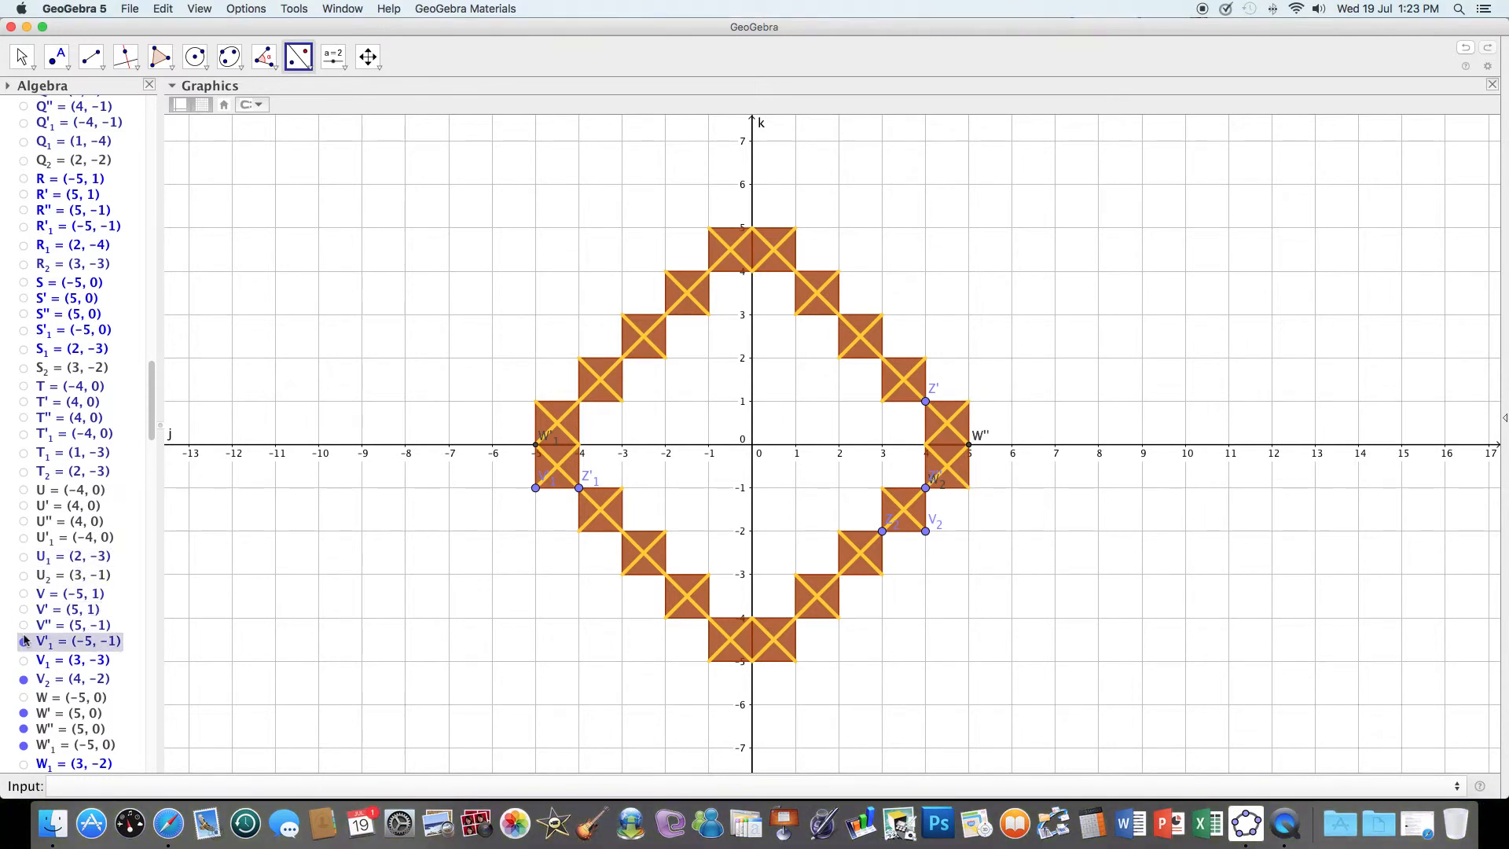
click(23, 641)
click(24, 679)
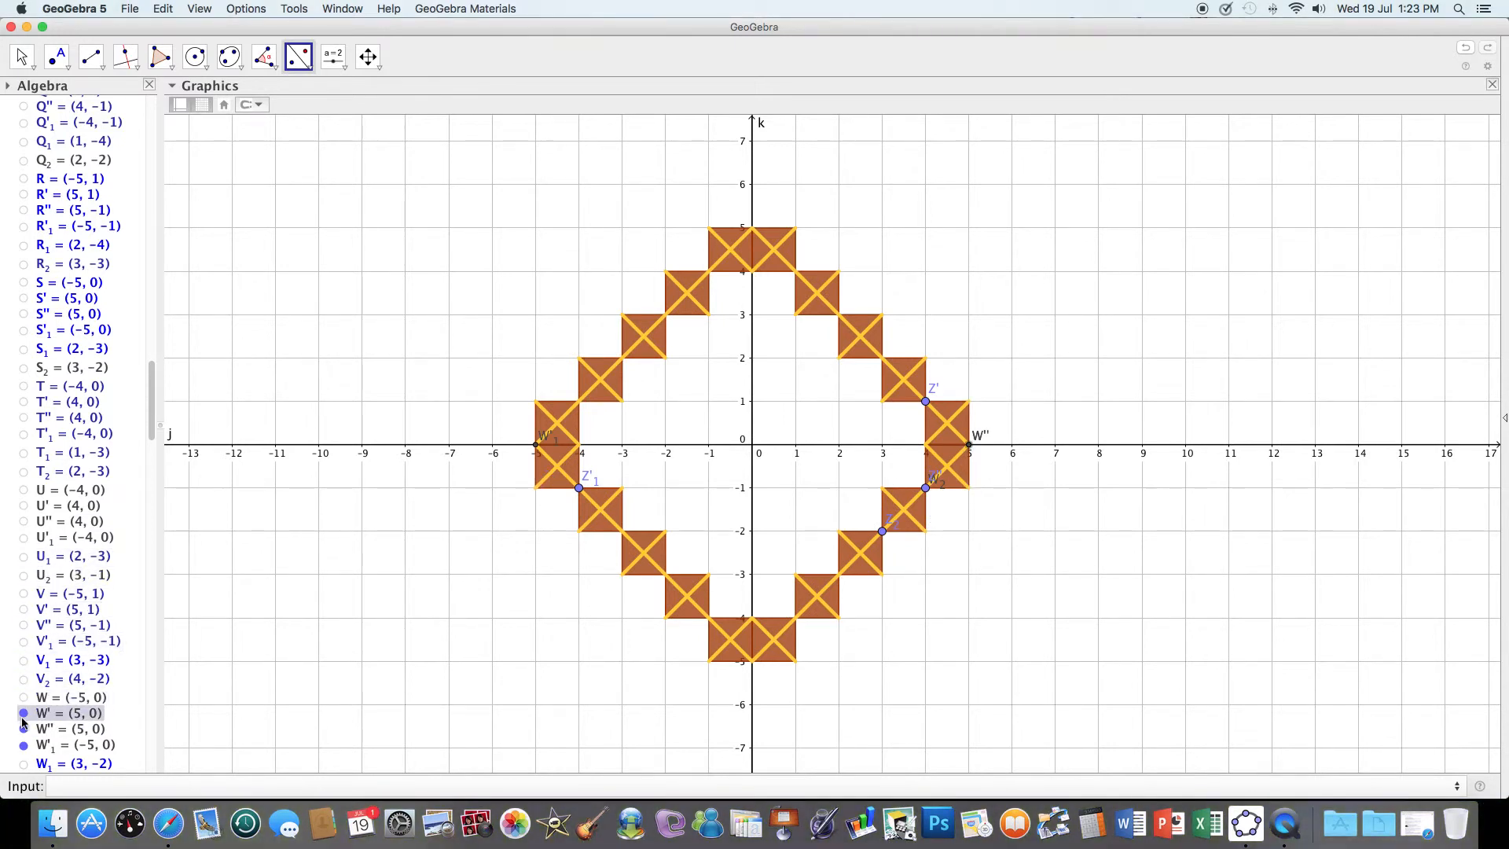
click(24, 713)
click(24, 729)
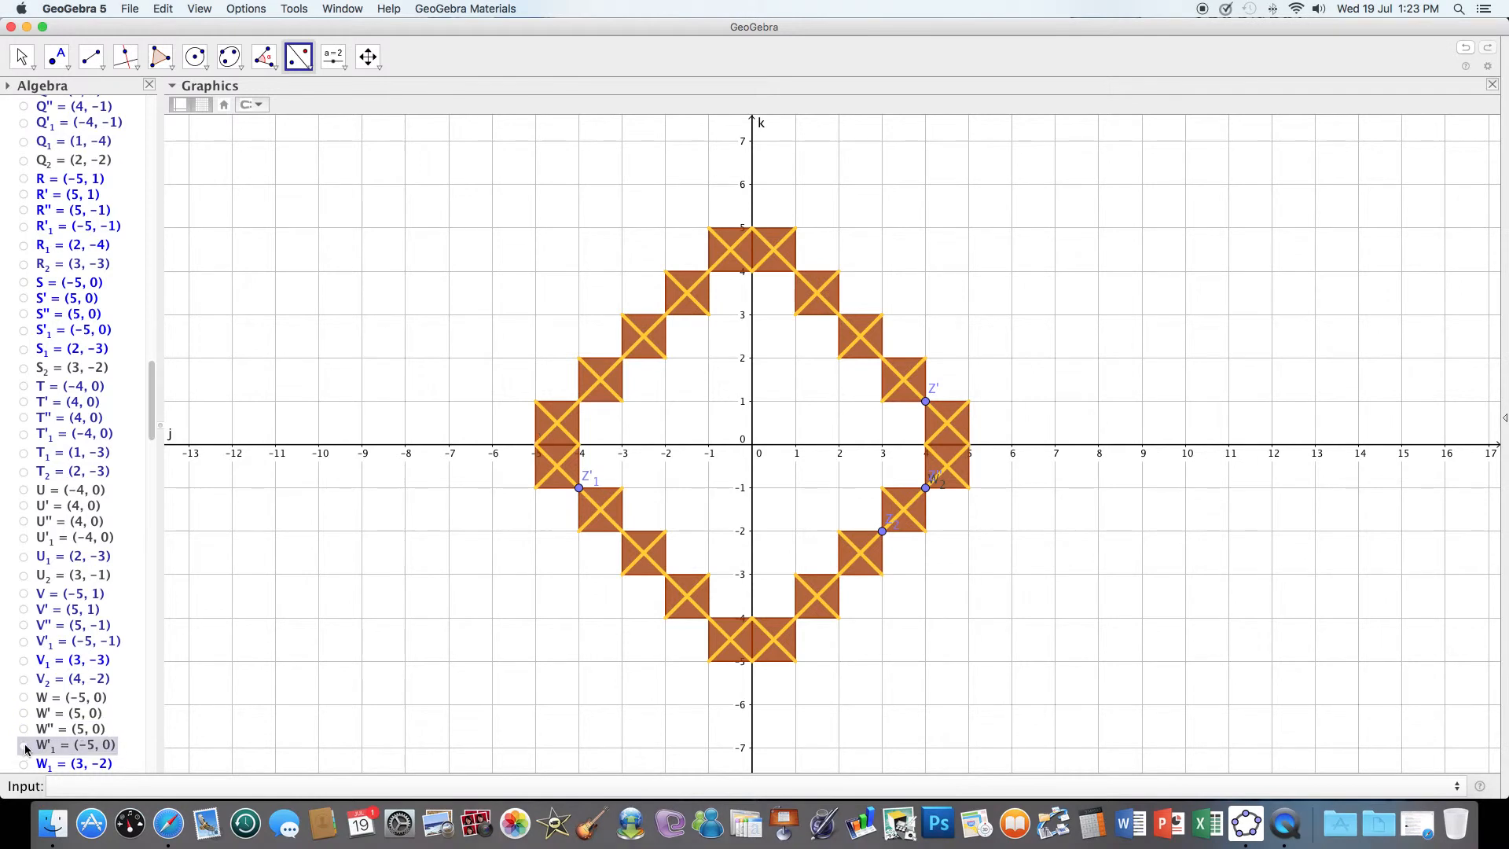
Step: Hide the remaining reflected points W2, Z', Z'', Z'1 and Z2
scroll(155, 426, down, 10)
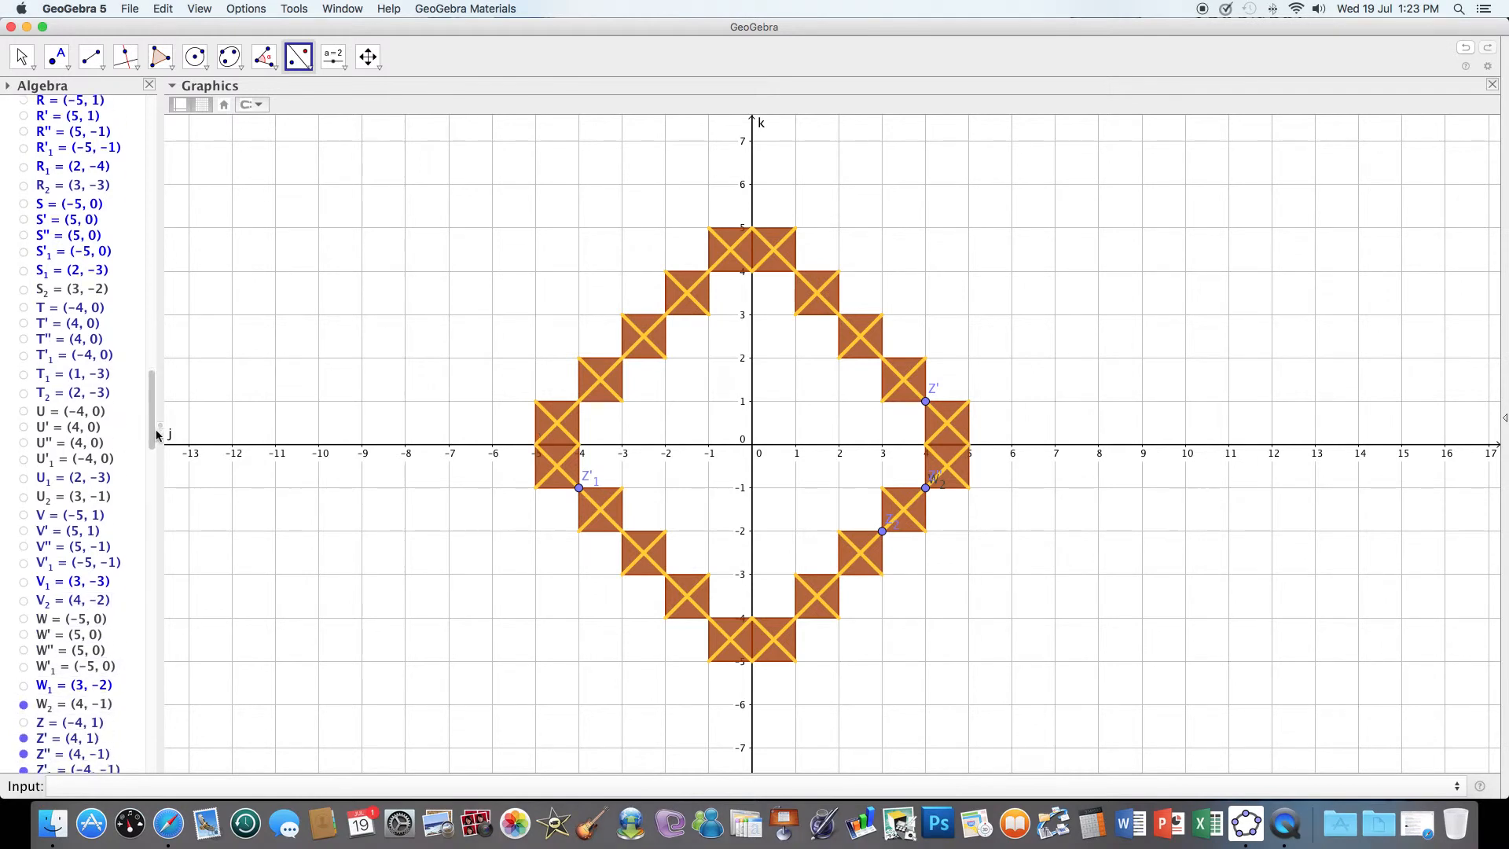
click(24, 434)
click(23, 468)
click(24, 484)
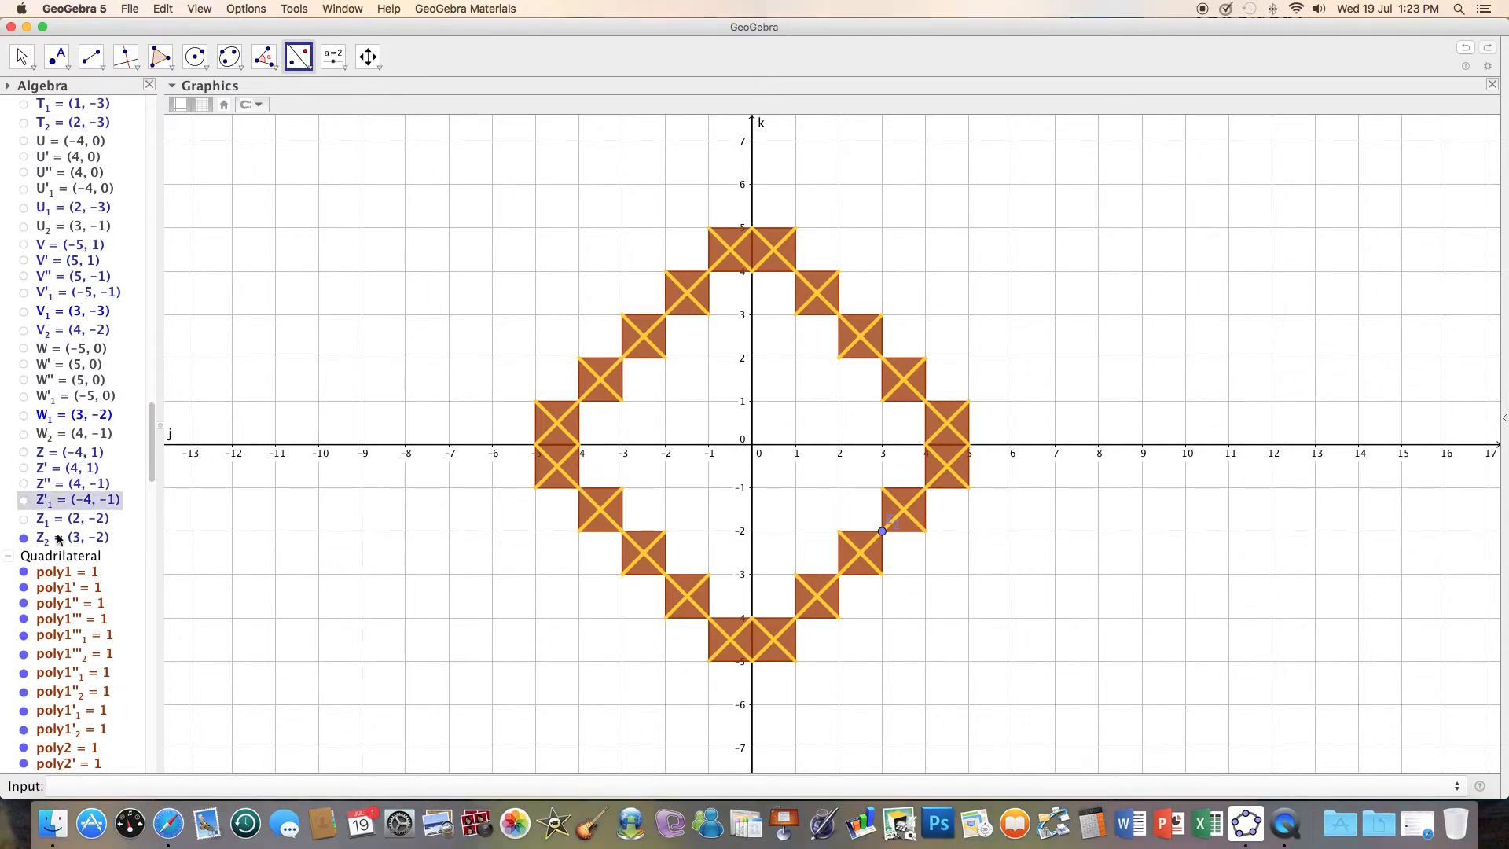
click(24, 537)
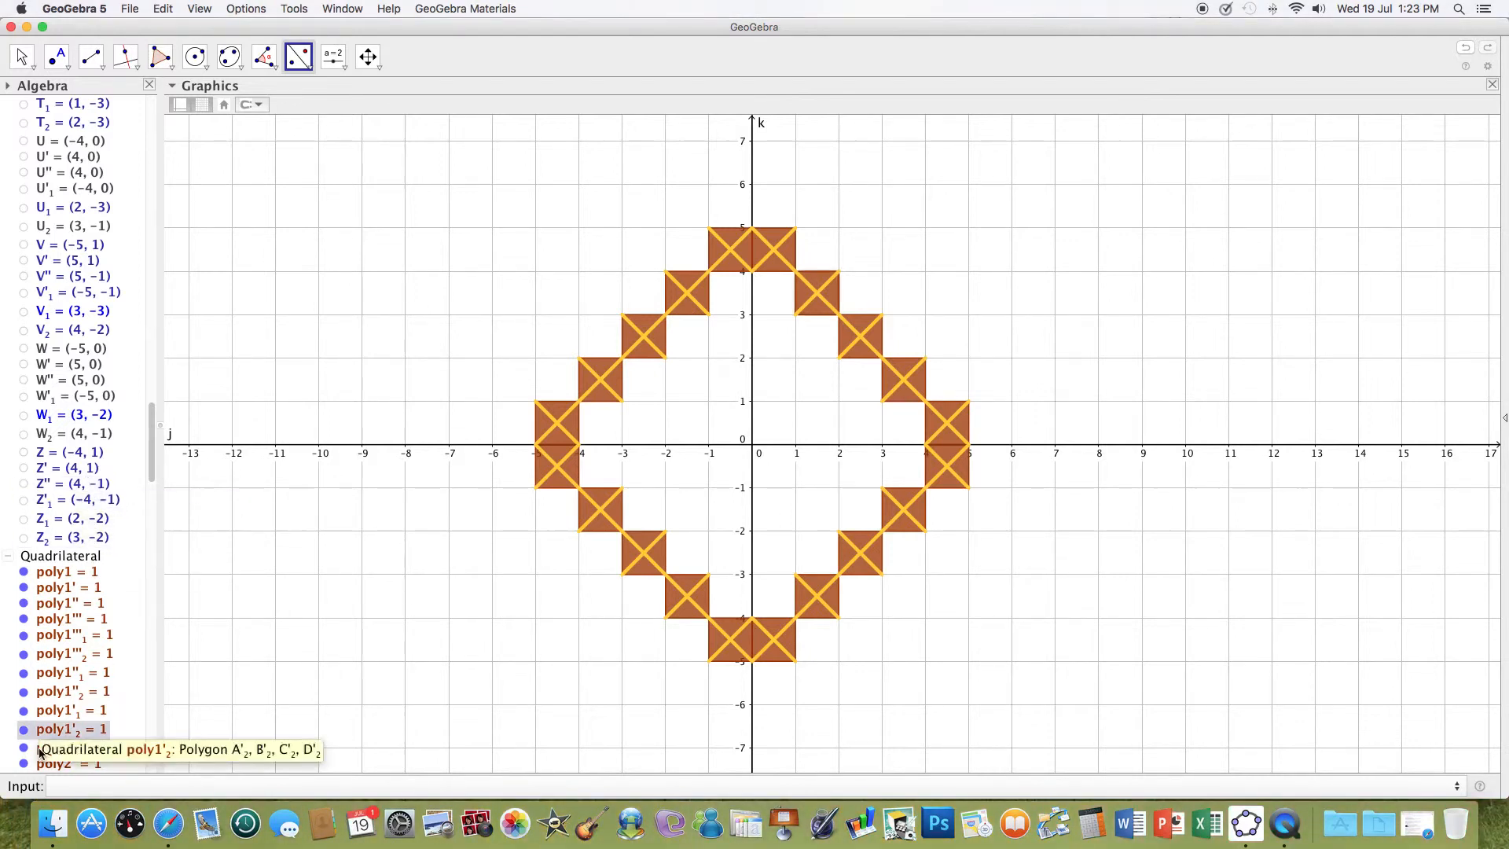
Step: Add the horizontal lines y = 2 and y = -2 to the graph
click(76, 785)
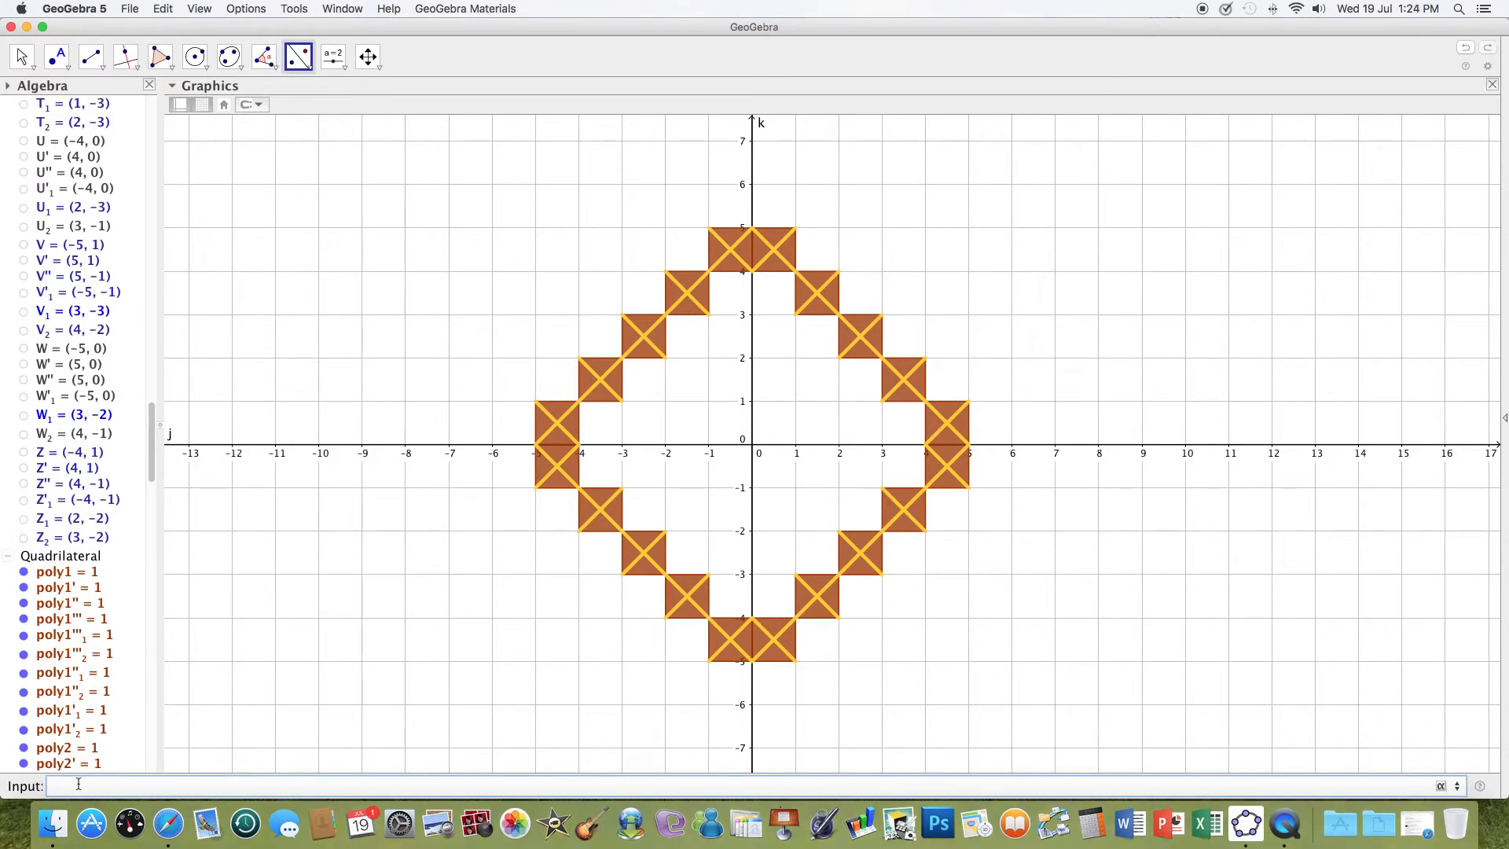
text(y =2)
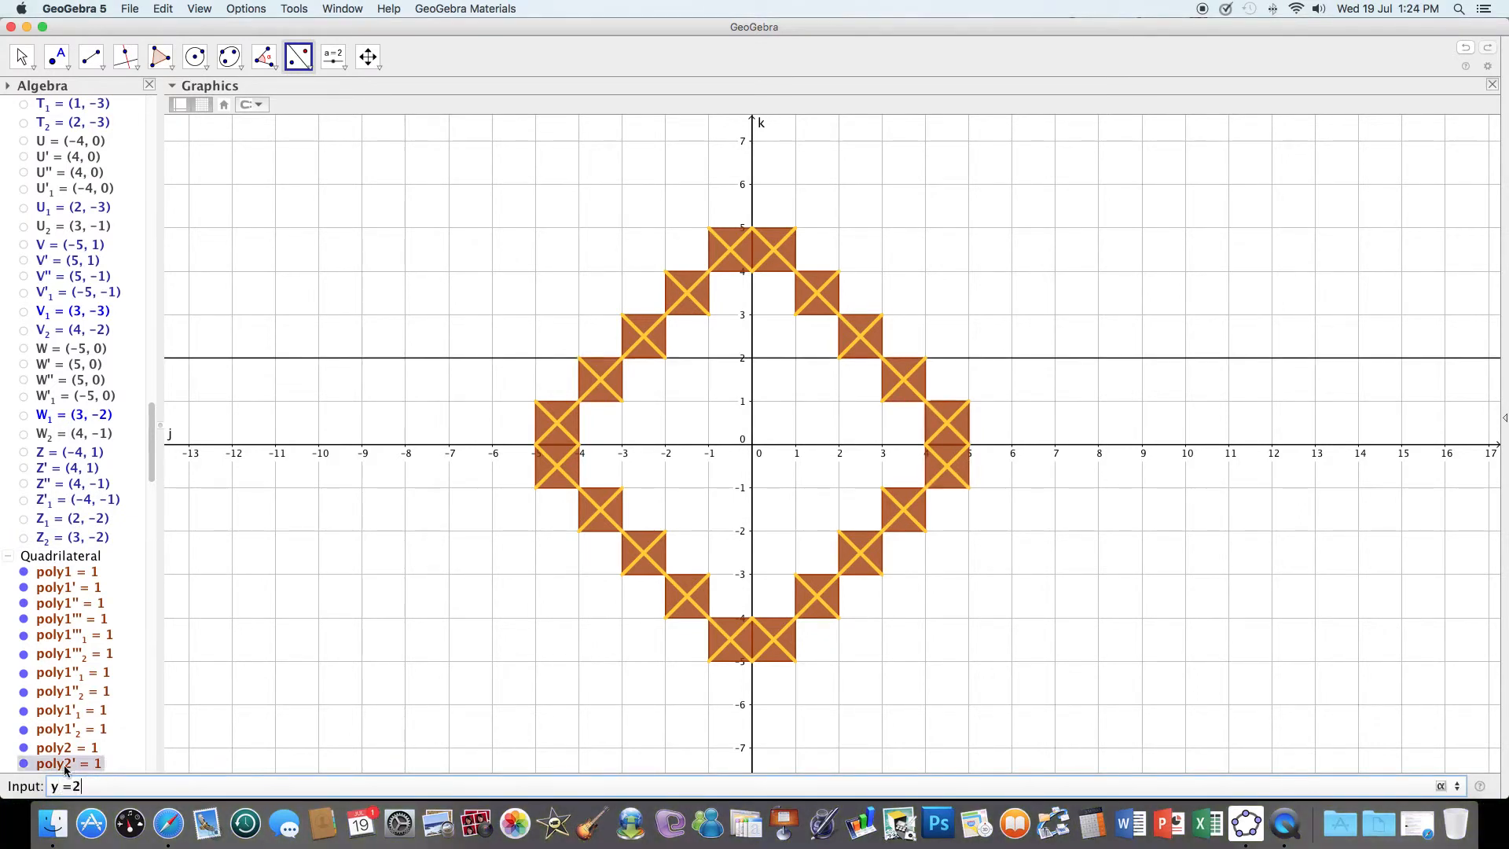
key(Return)
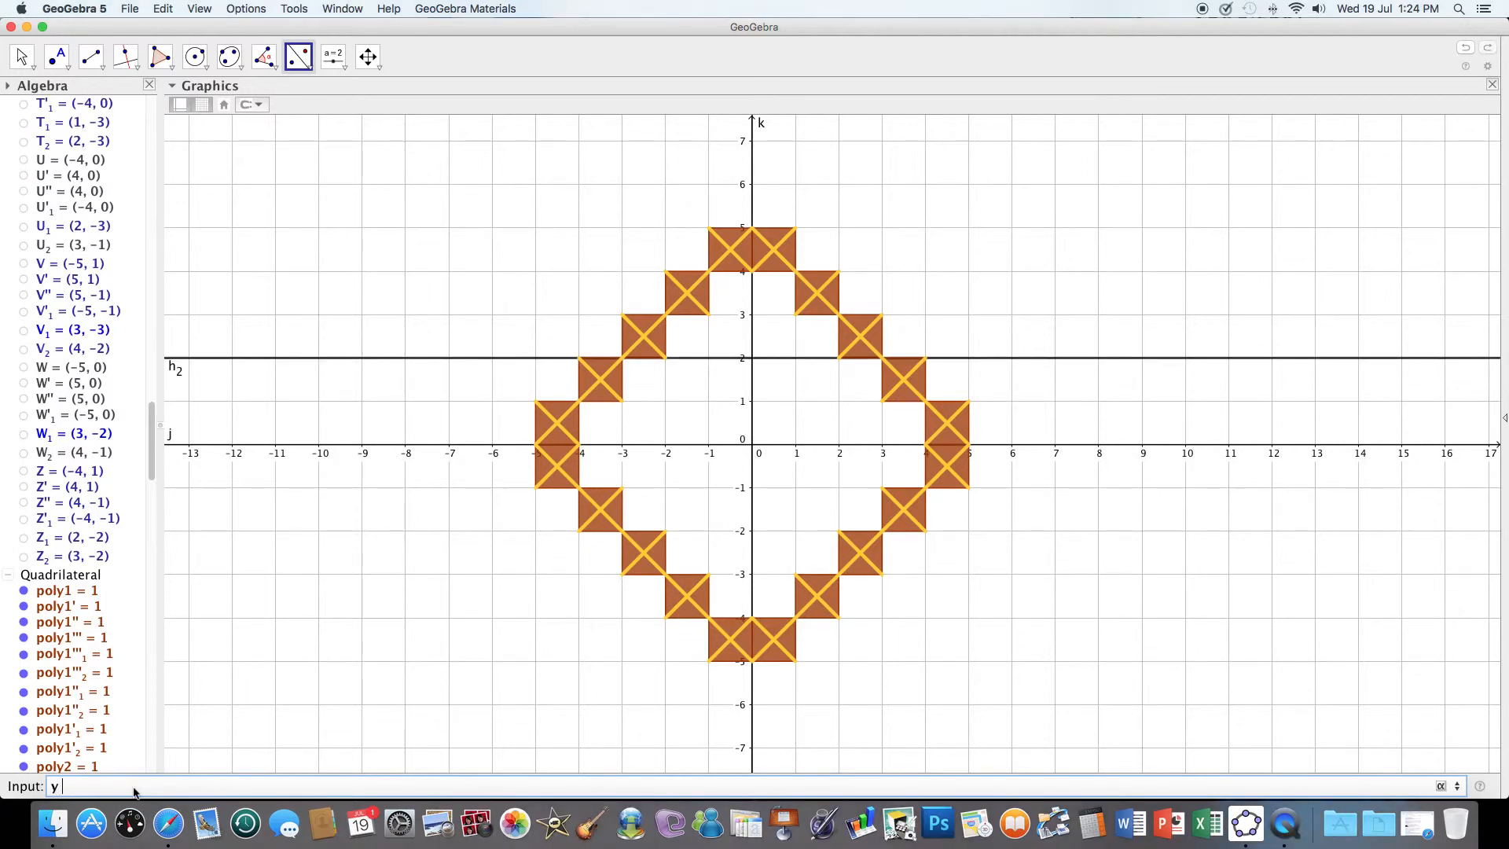
text(y =-2)
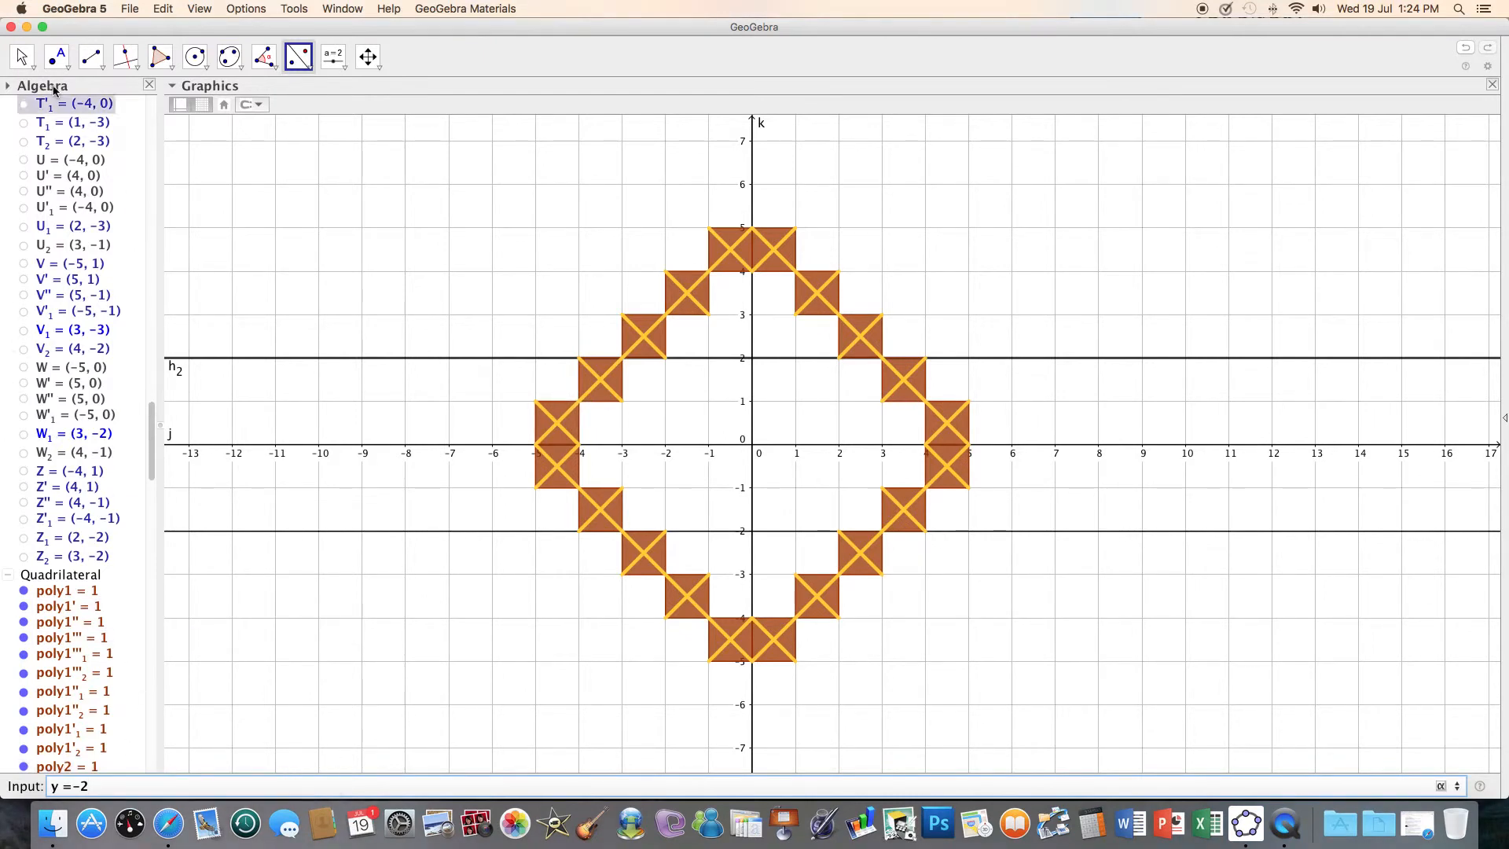
key(Return)
Step: Reflect the diamond squares above the x-axis about the line y = 2
click(39, 65)
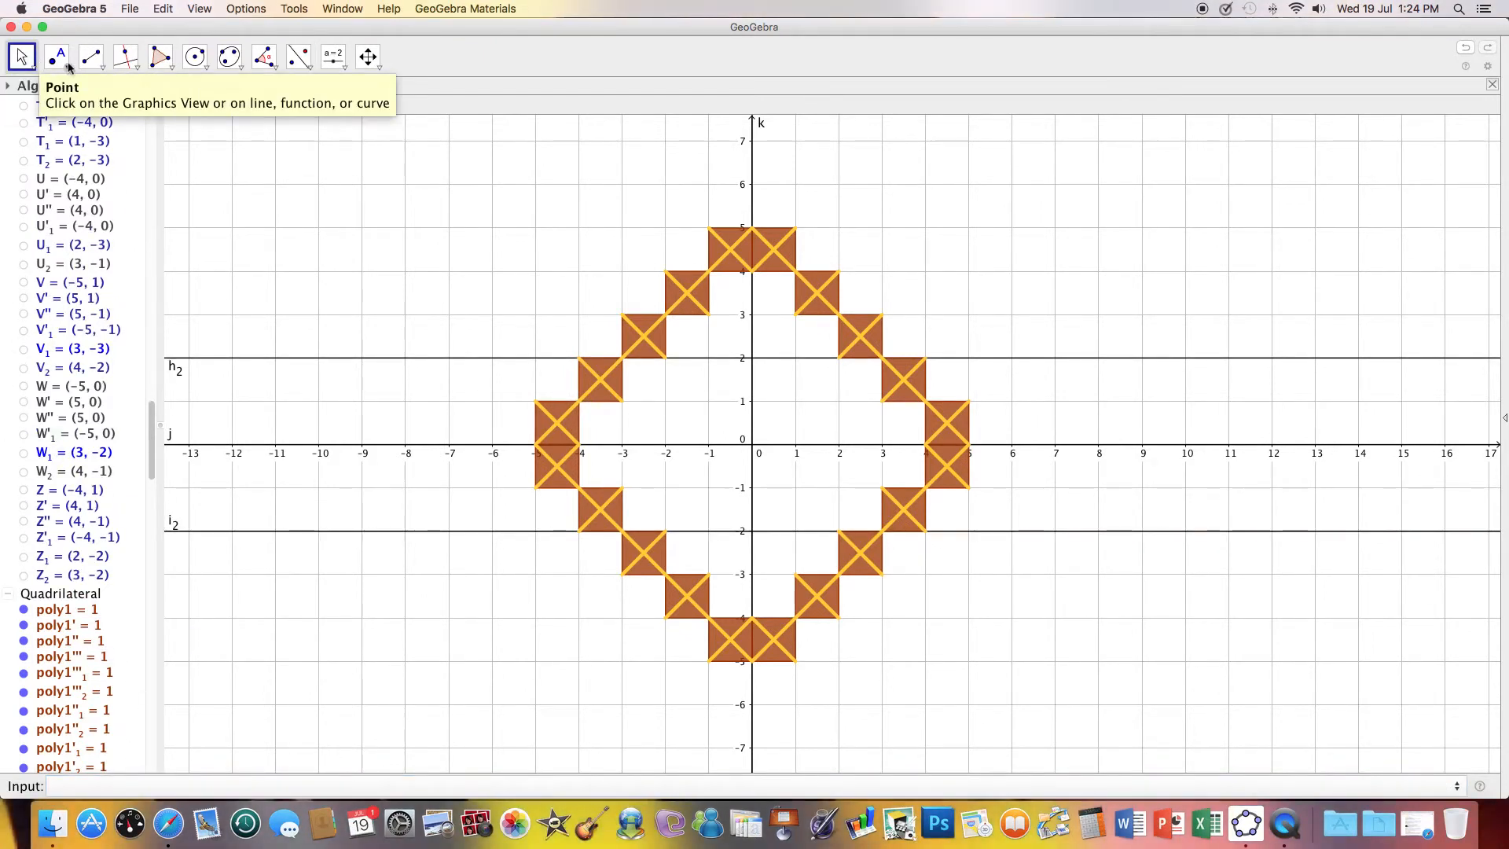
click(299, 57)
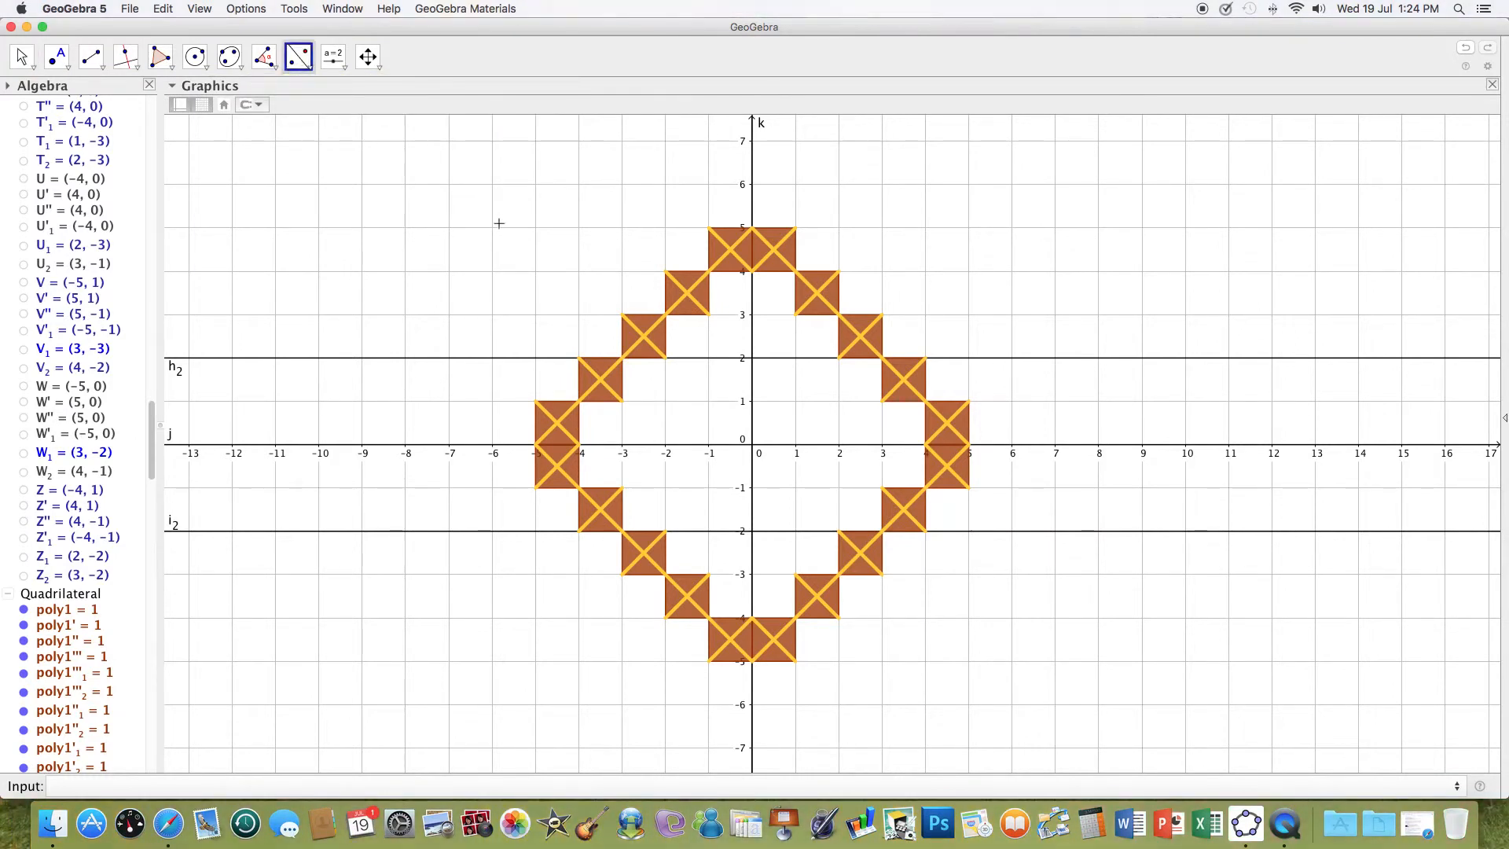
drag(490, 227, 982, 445)
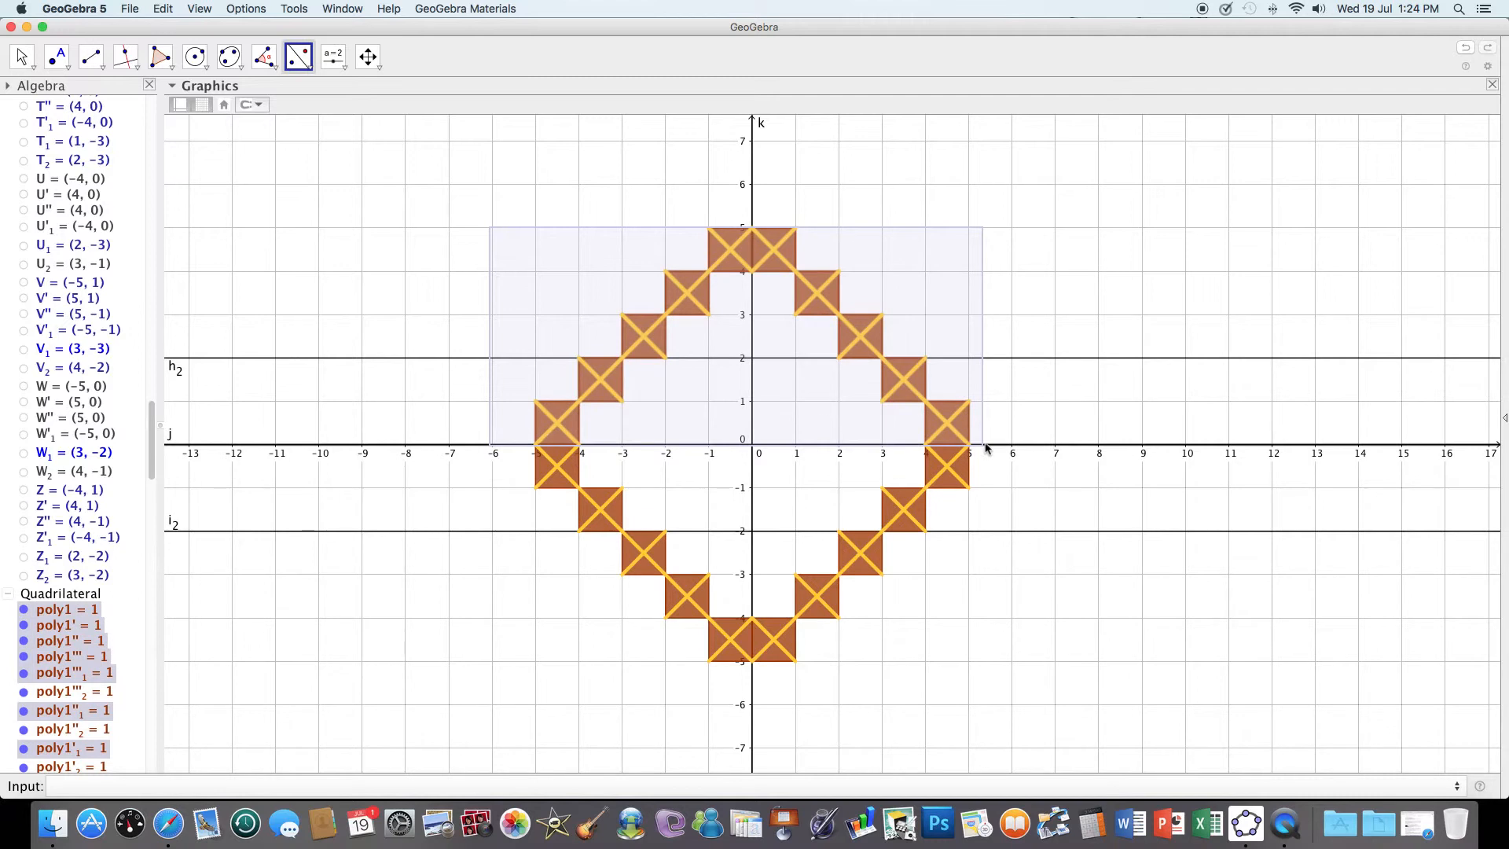
click(452, 360)
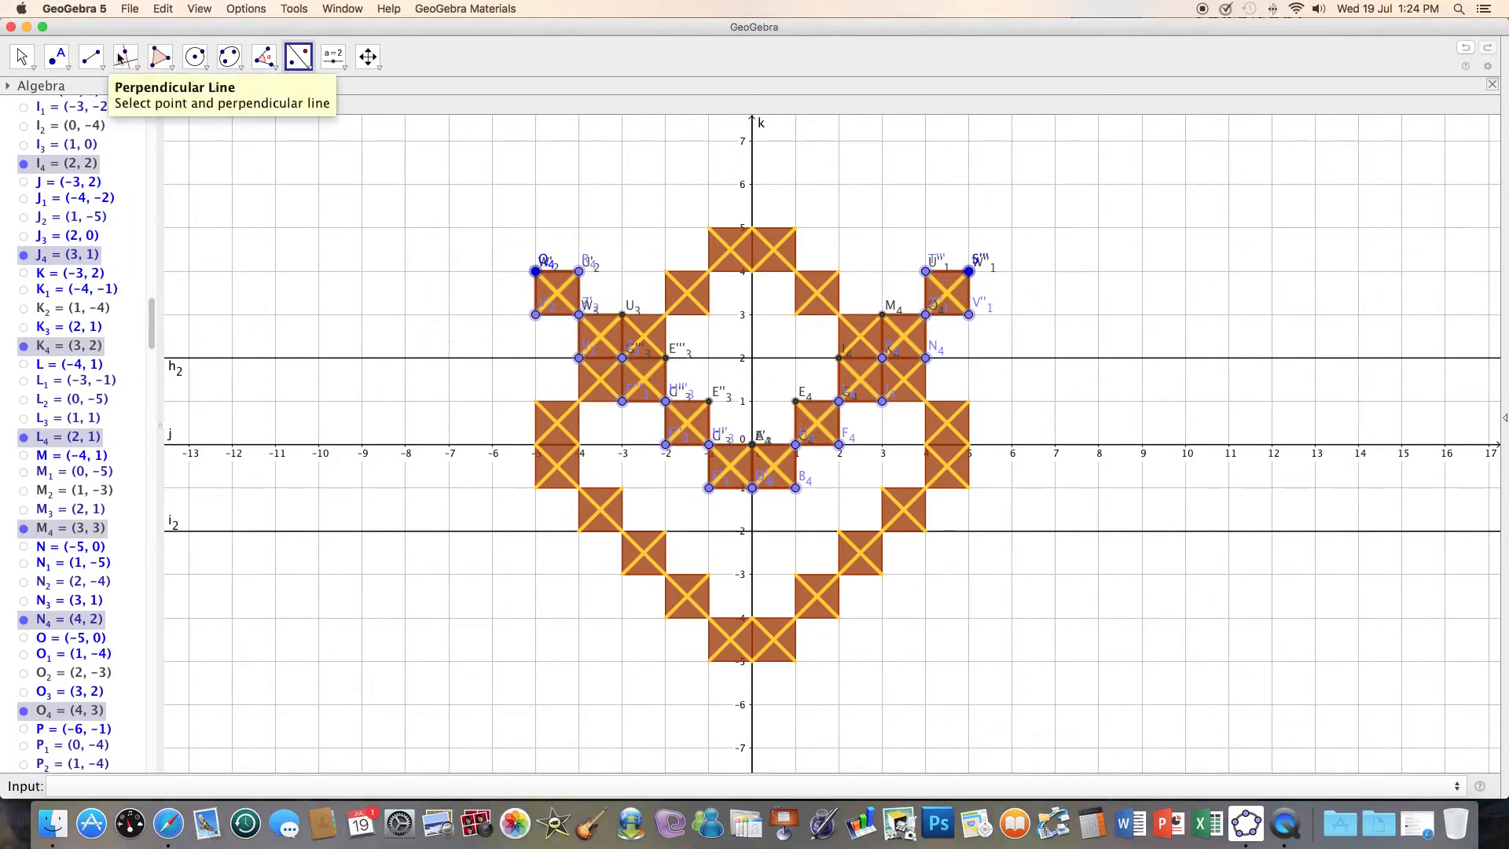
Step: Try to reflect the squares below the x-axis about the line y = -2 and undo that reflection
click(21, 57)
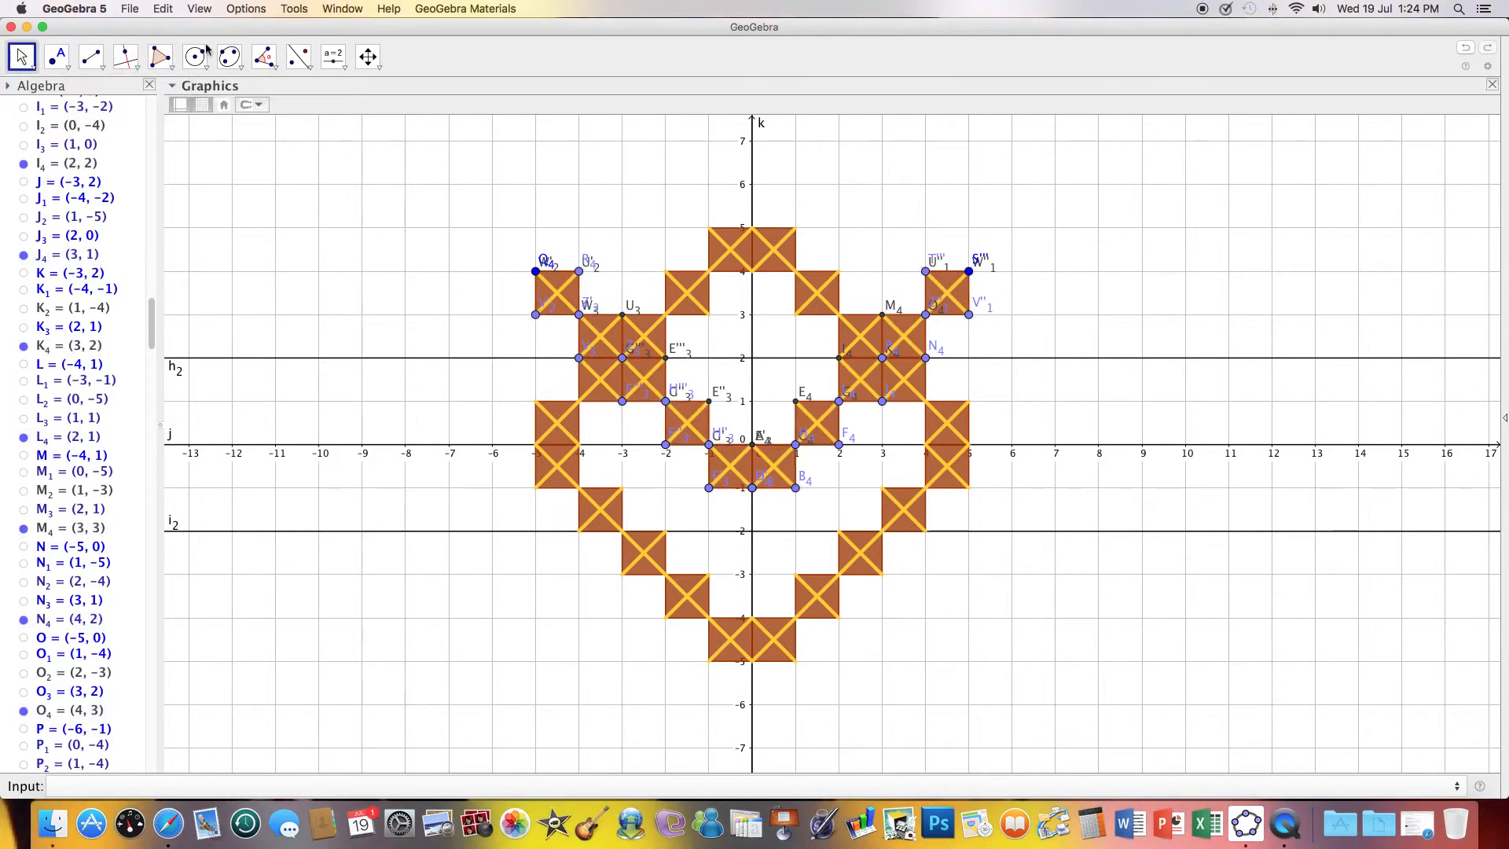
click(299, 57)
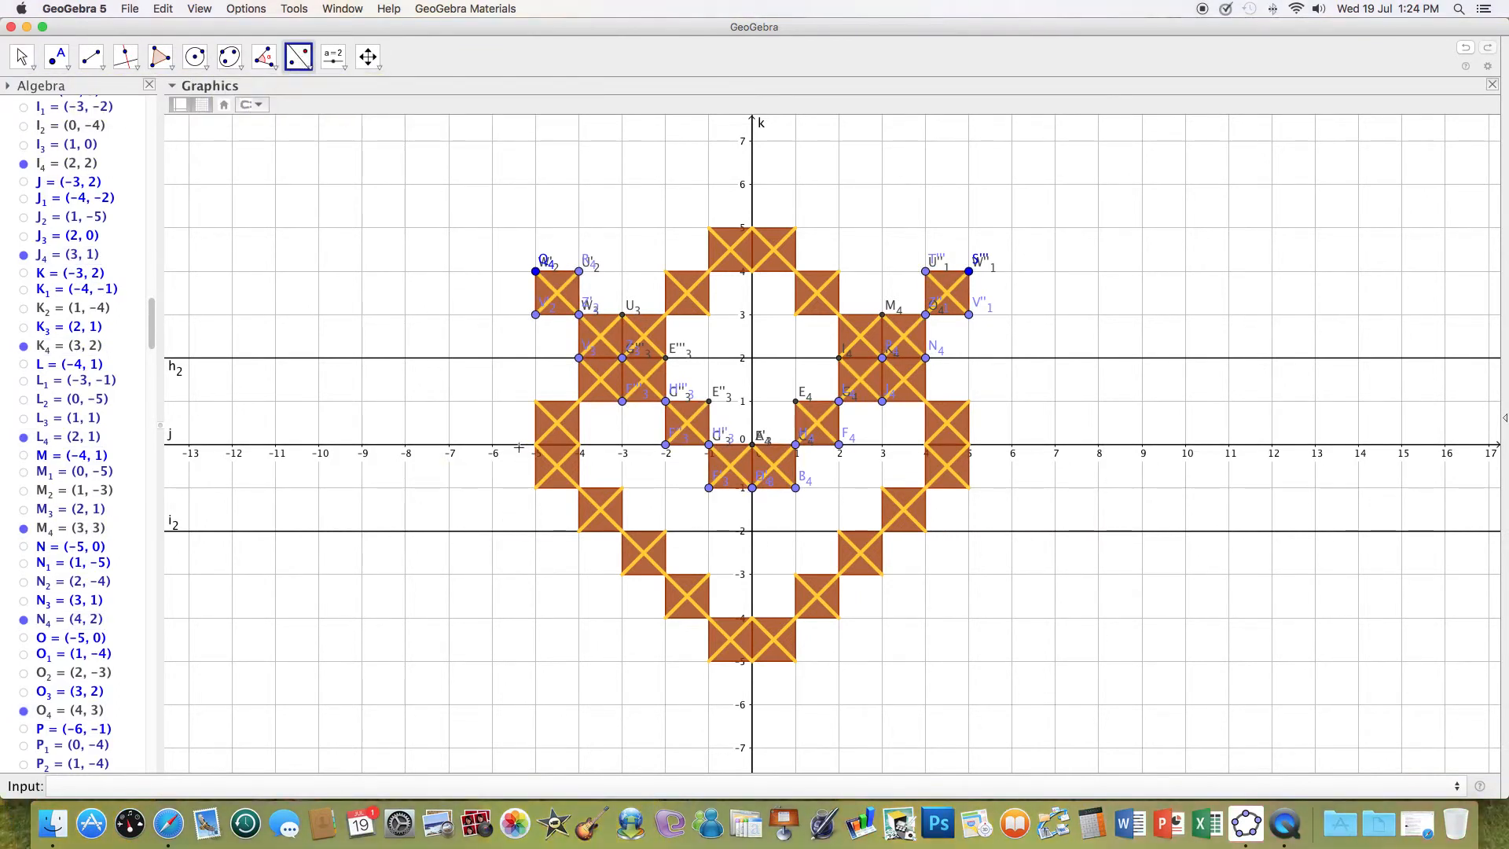
drag(517, 448, 996, 660)
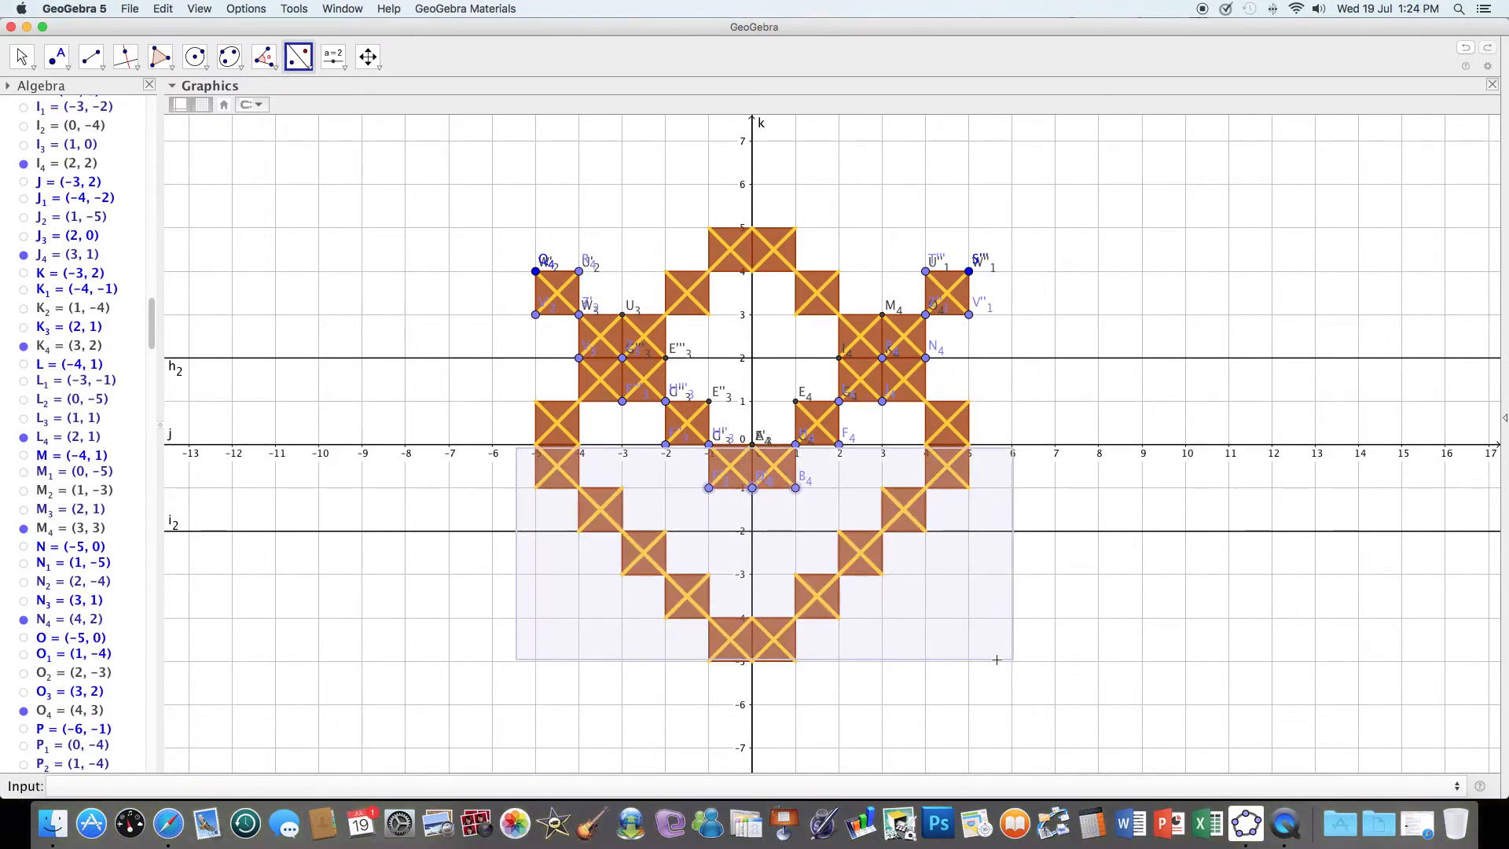
click(419, 532)
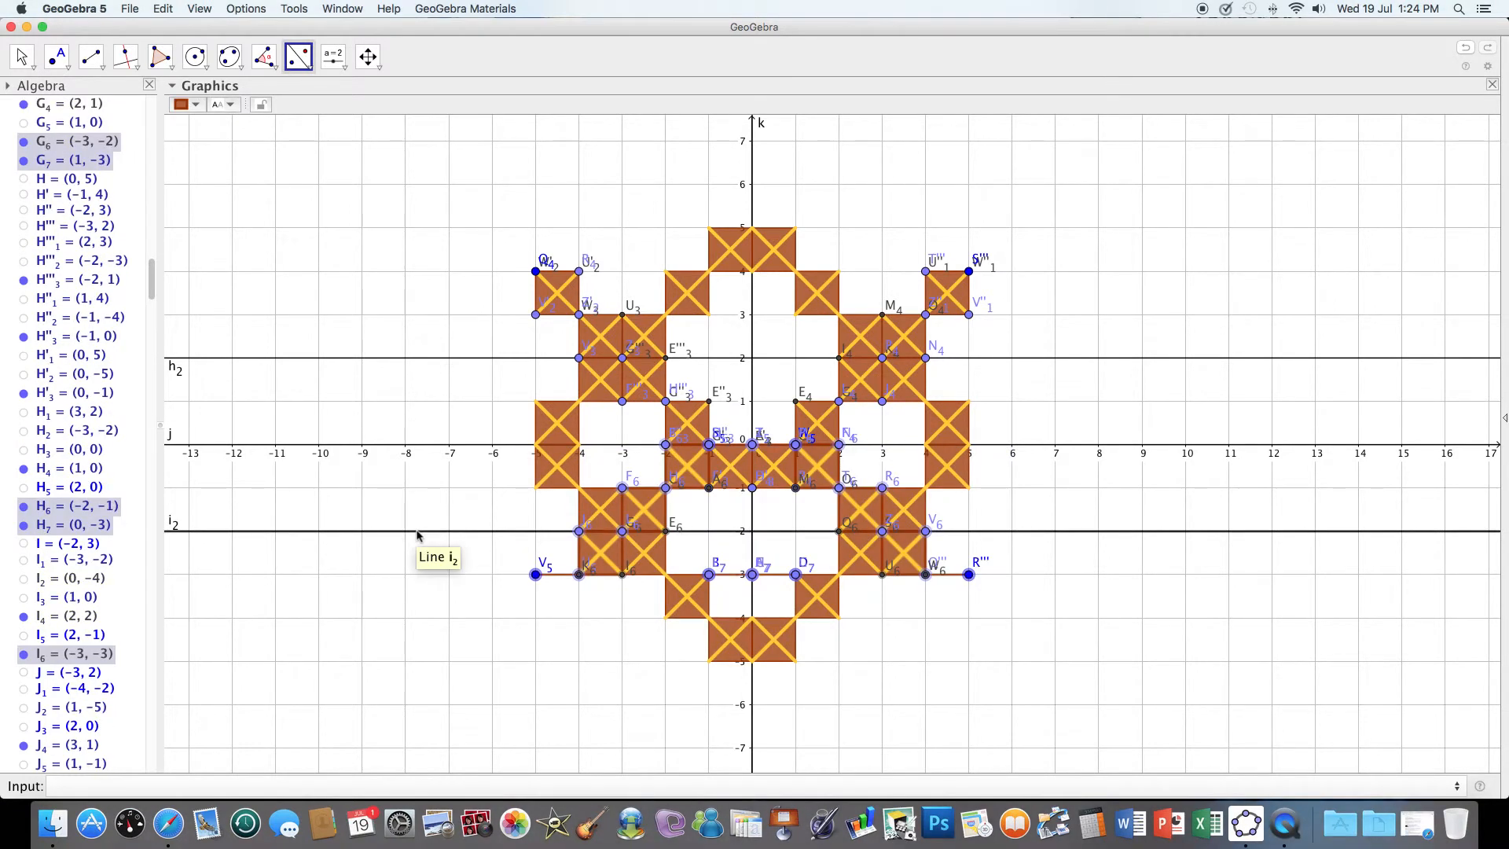
click(163, 9)
click(171, 29)
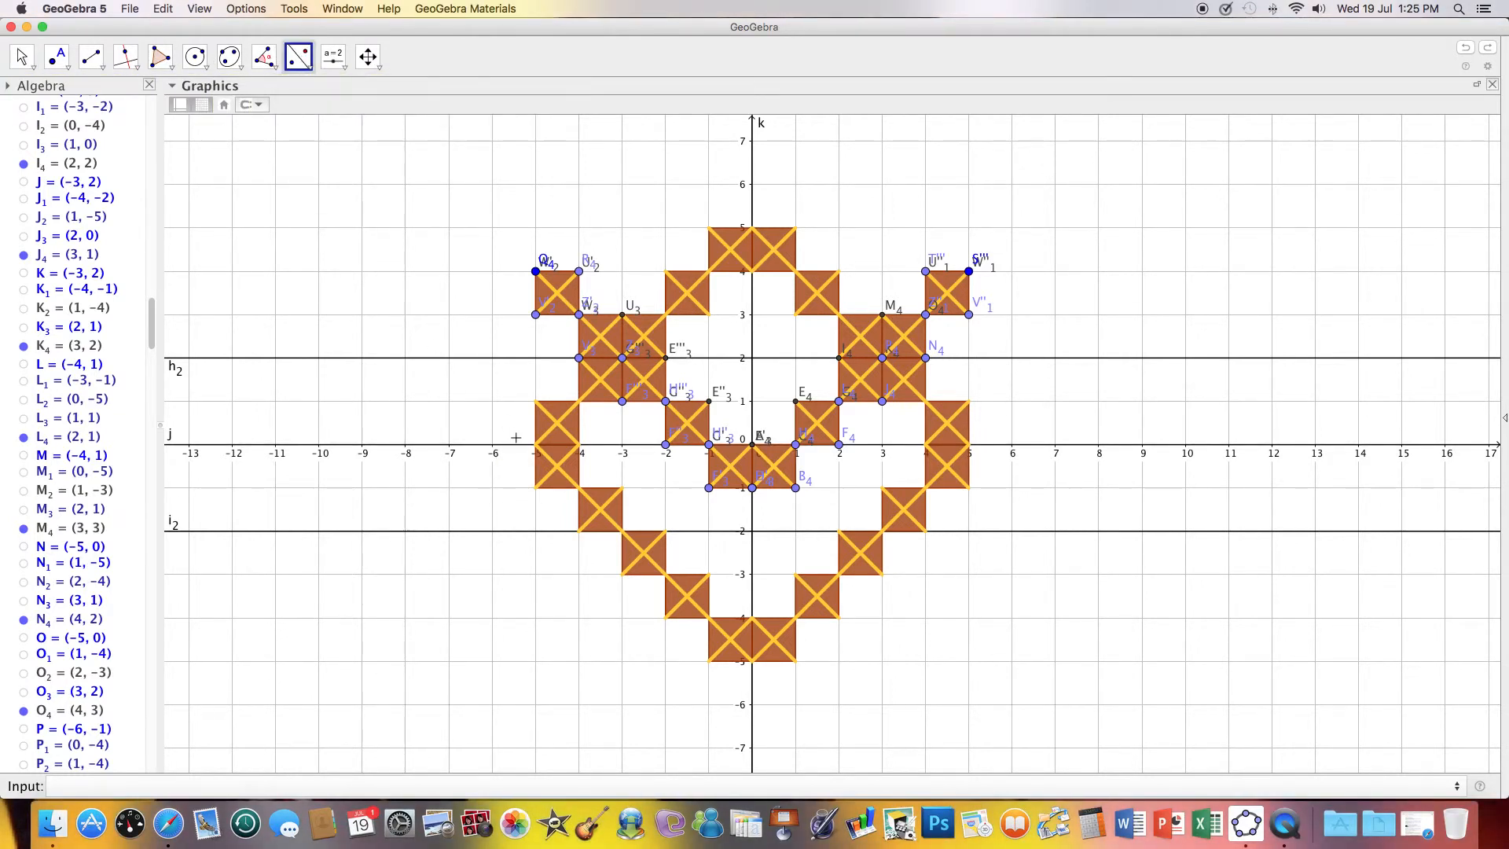
Step: Reflect all the squares below the x-axis about the line y = -2, including the row touching the axis
drag(517, 437, 1019, 664)
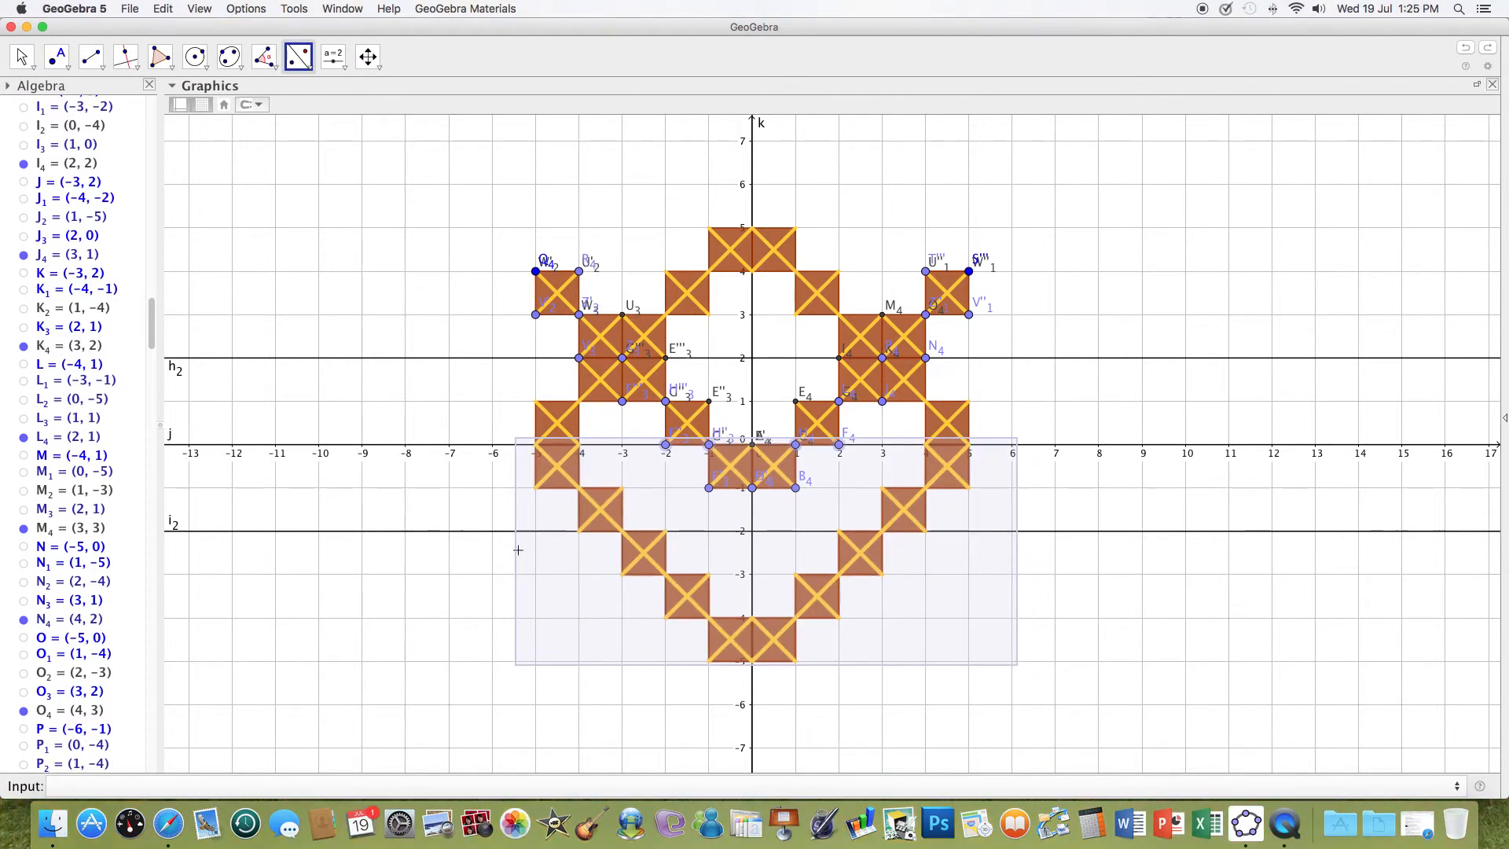
click(453, 531)
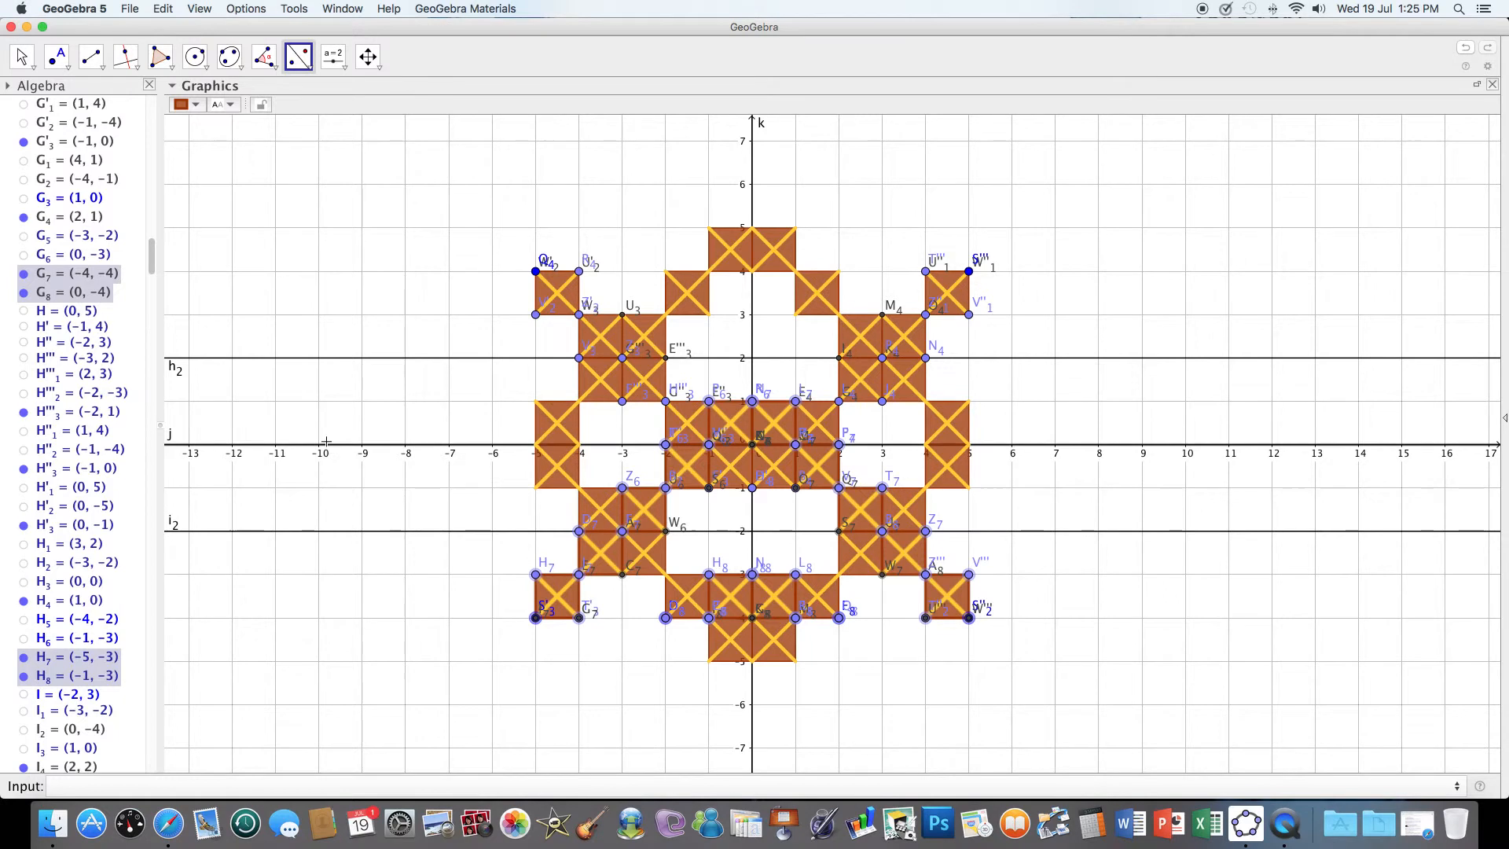
Step: Hide the reflected points A4, A7, A8, B4, B7 and B8
drag(149, 263, 214, 123)
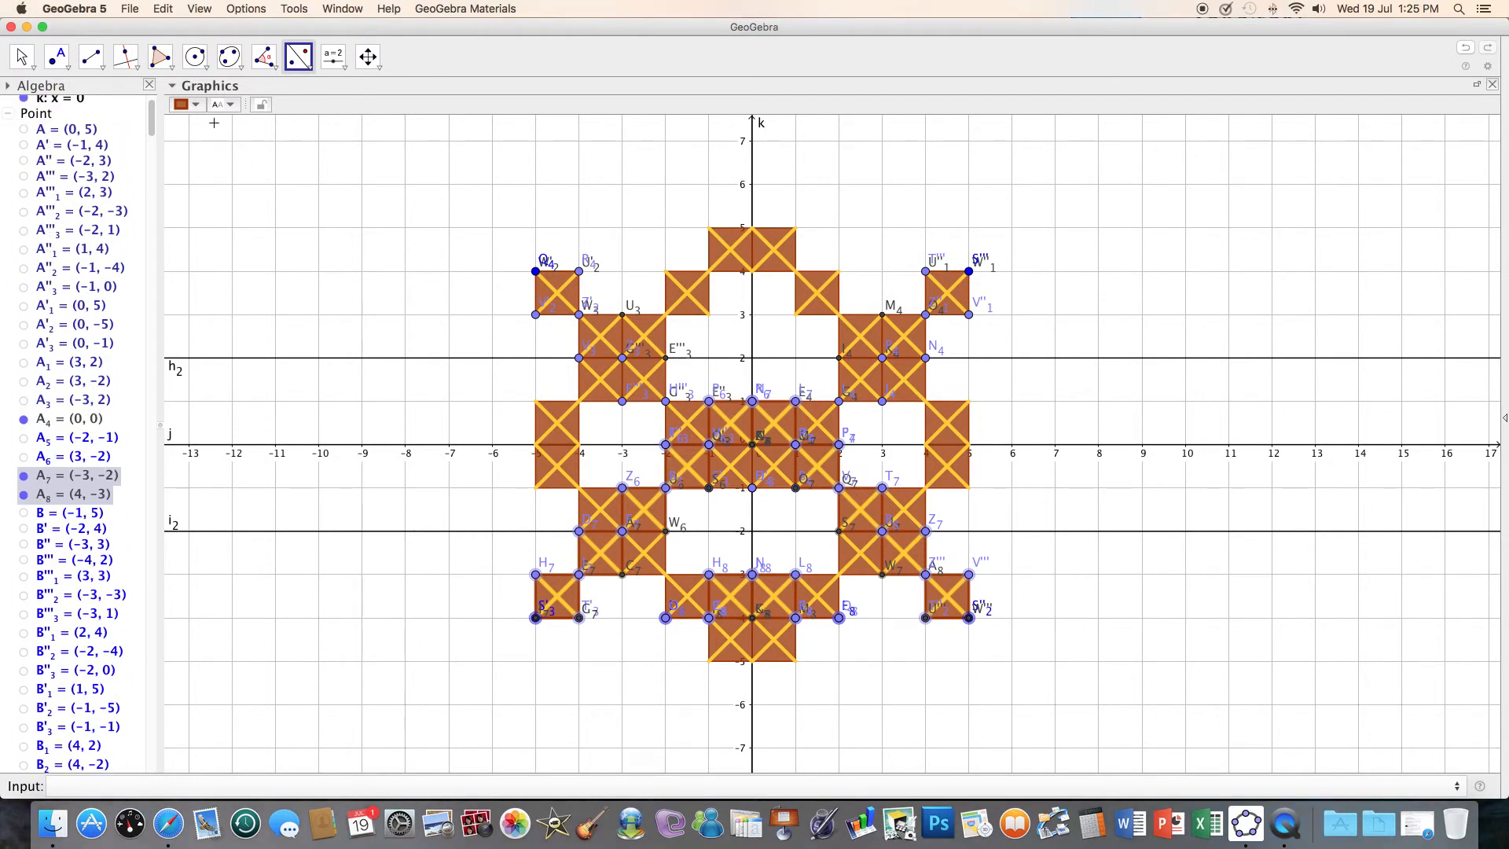
scroll(176, 186, down, 2)
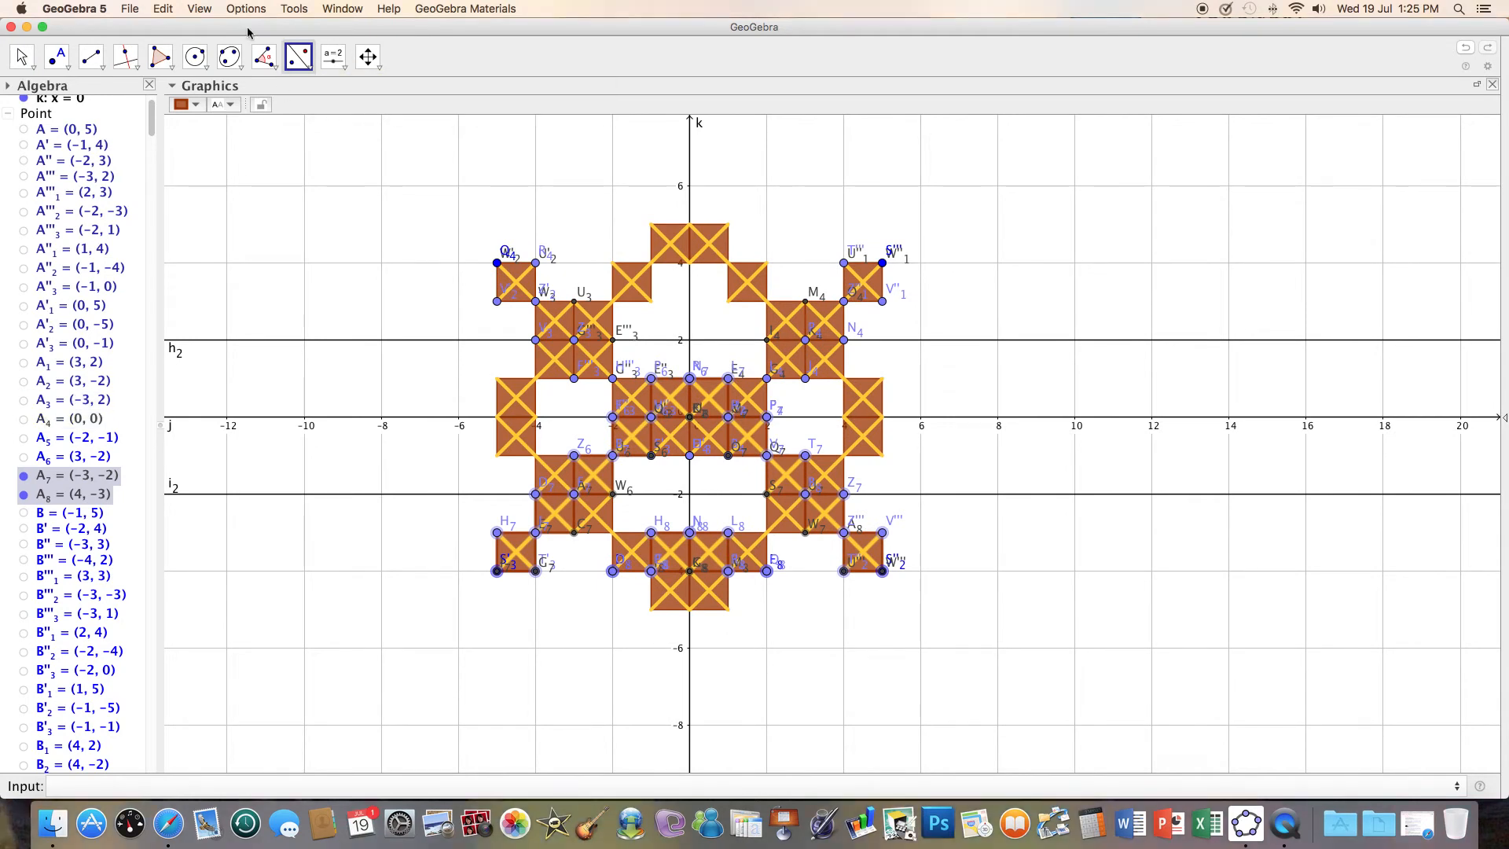
click(159, 11)
click(179, 33)
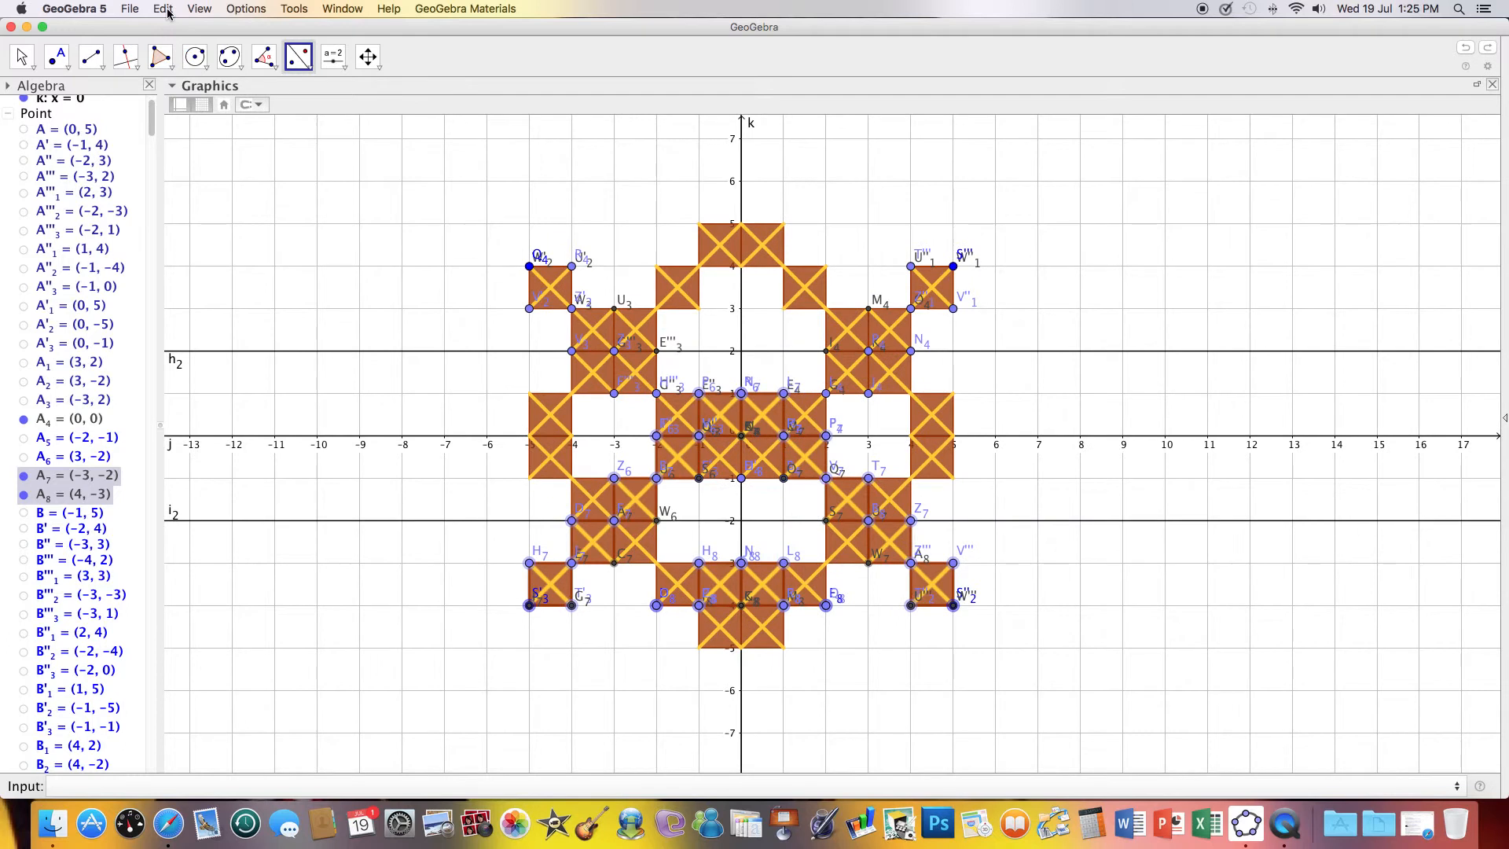
click(23, 420)
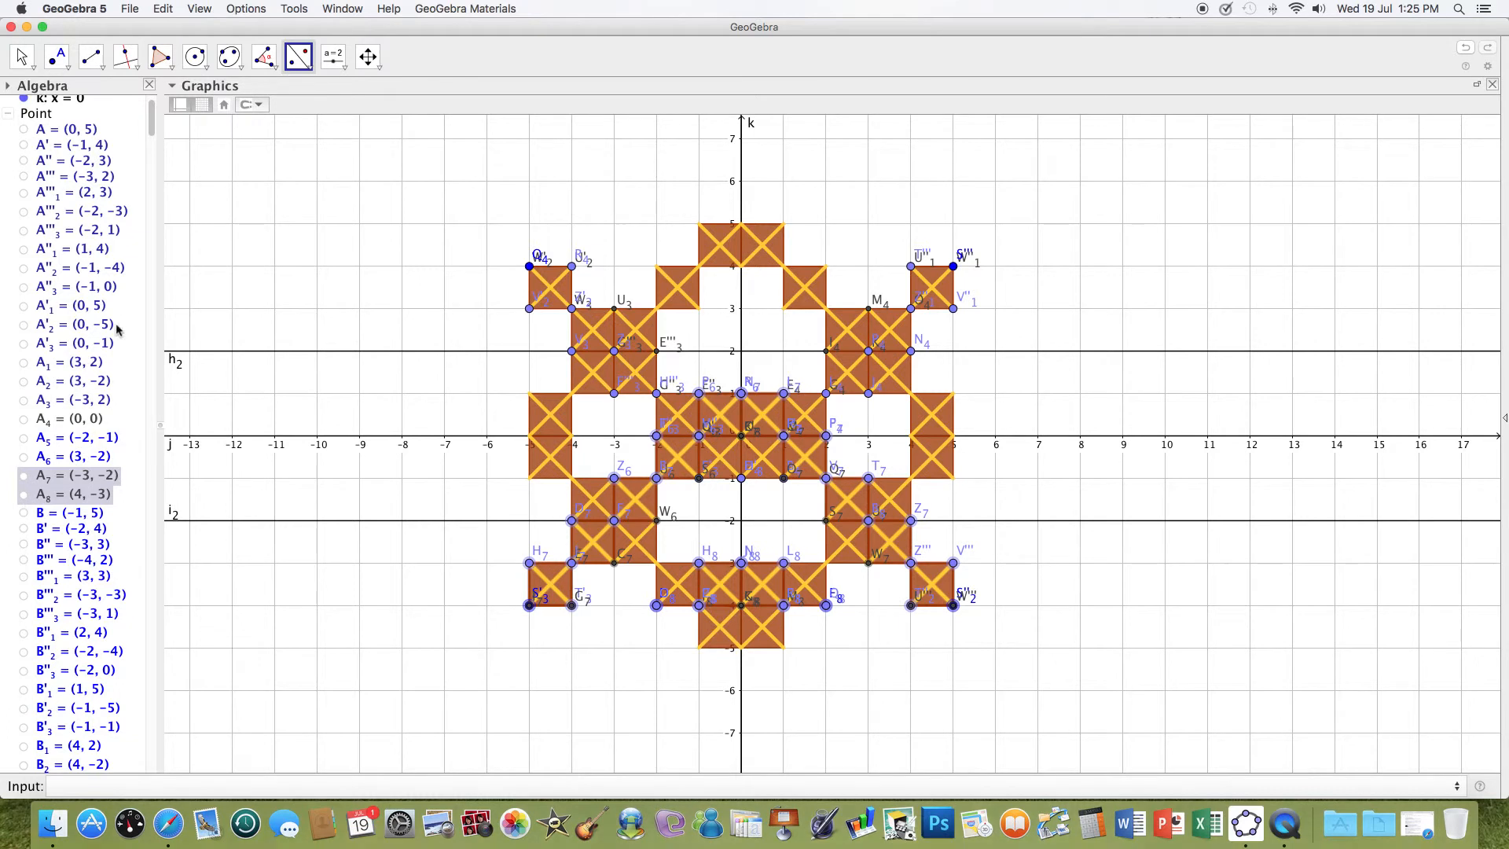
drag(151, 125, 151, 145)
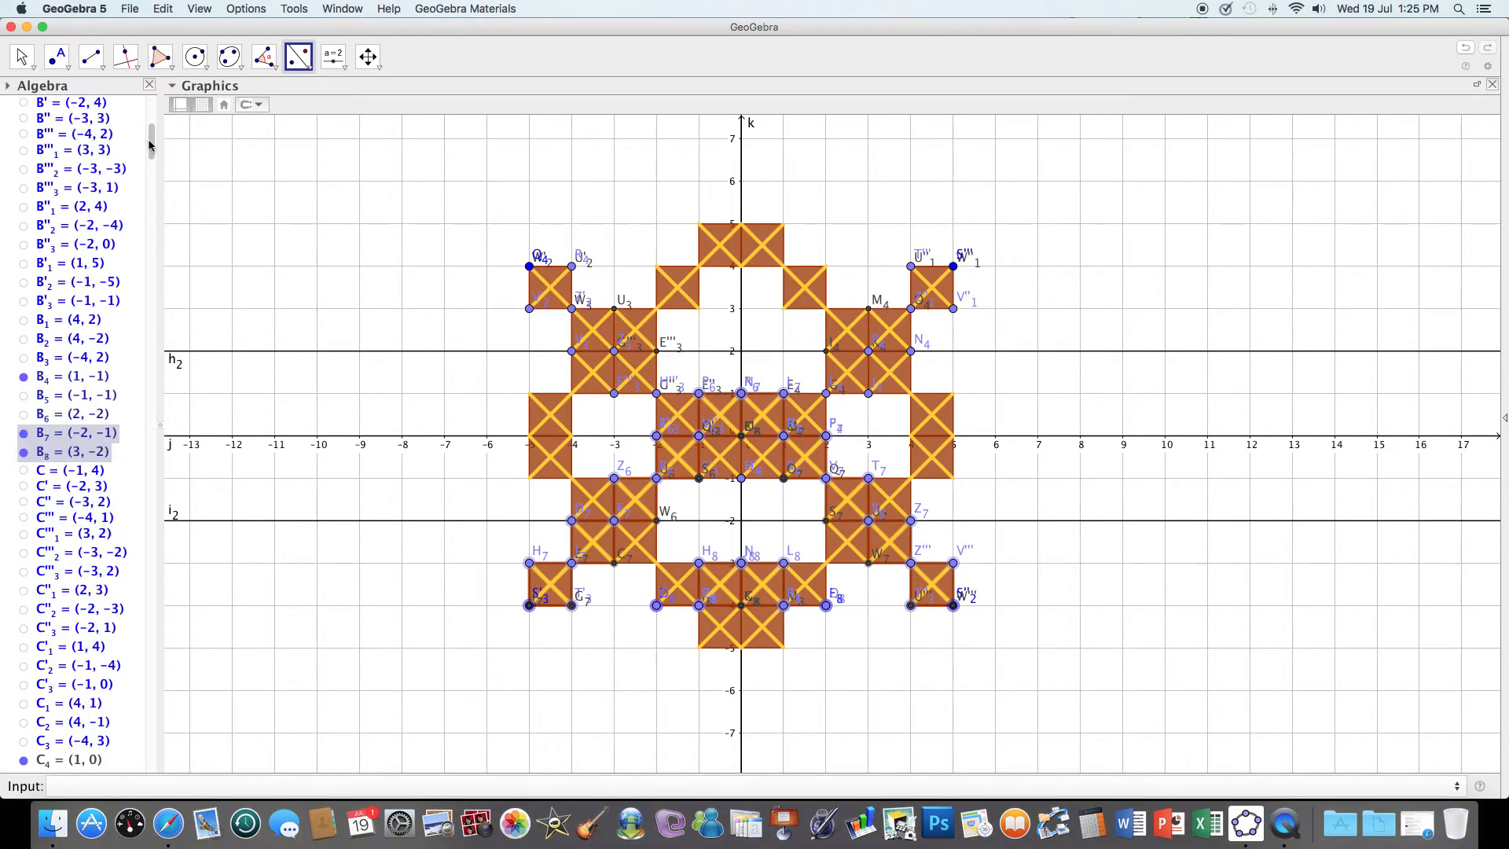
click(23, 376)
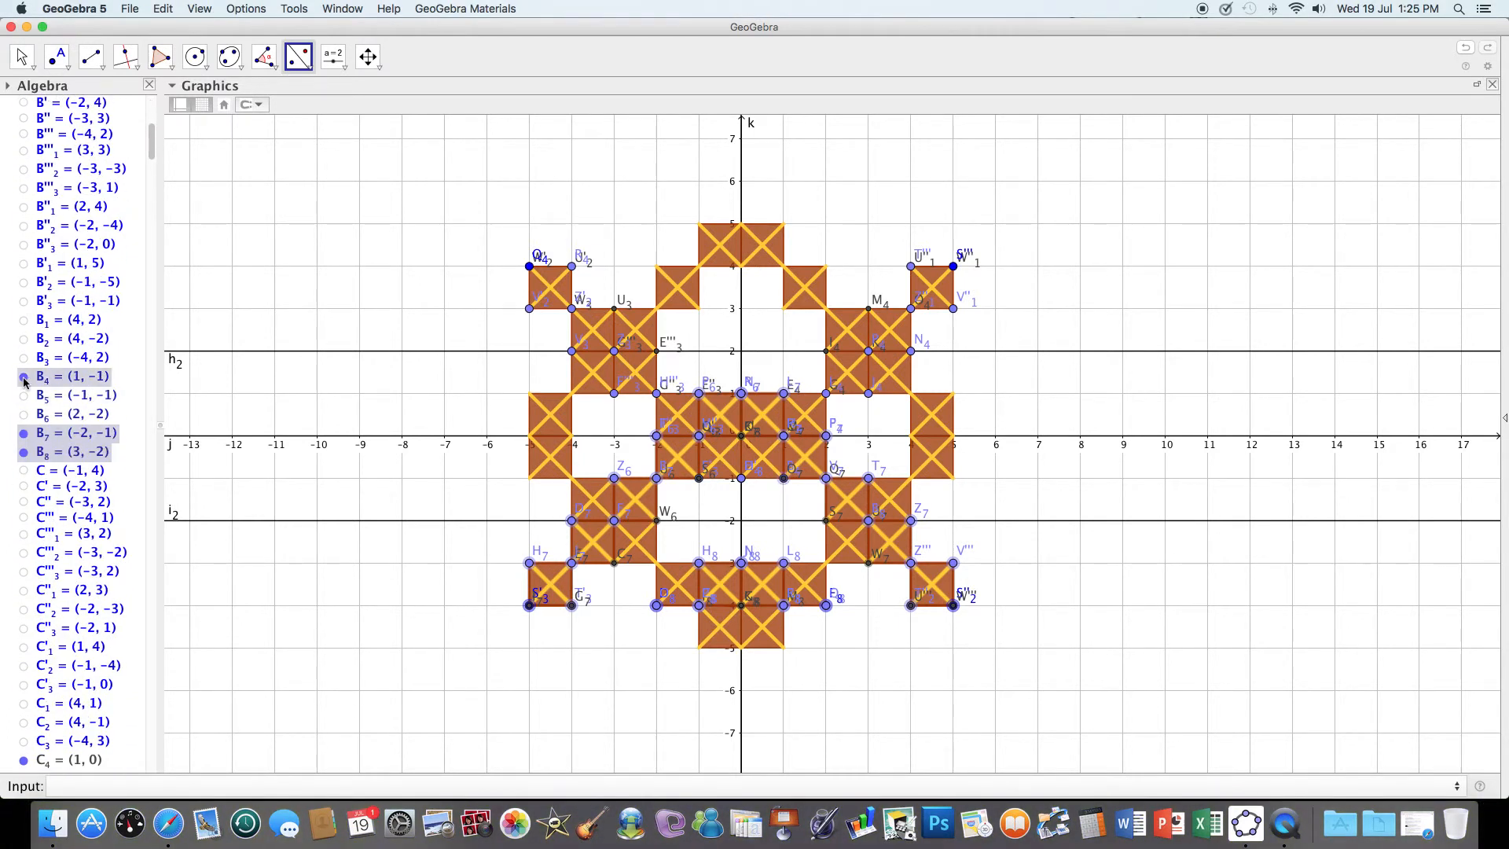
click(24, 433)
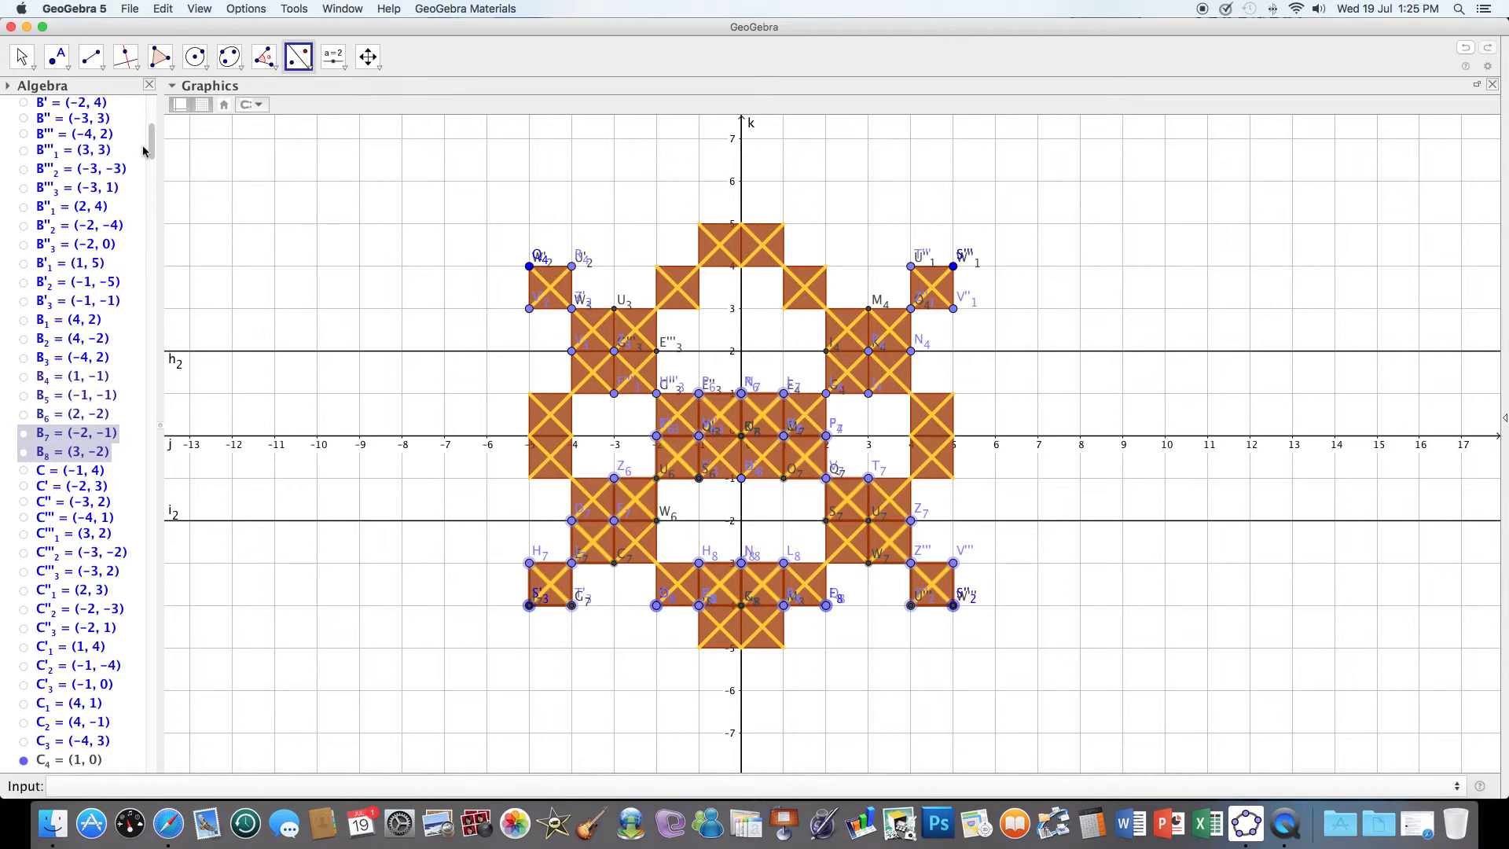
Step: Hide the reflected points C4, C7, C8, D4, D7 and D8
drag(154, 149, 152, 177)
click(24, 277)
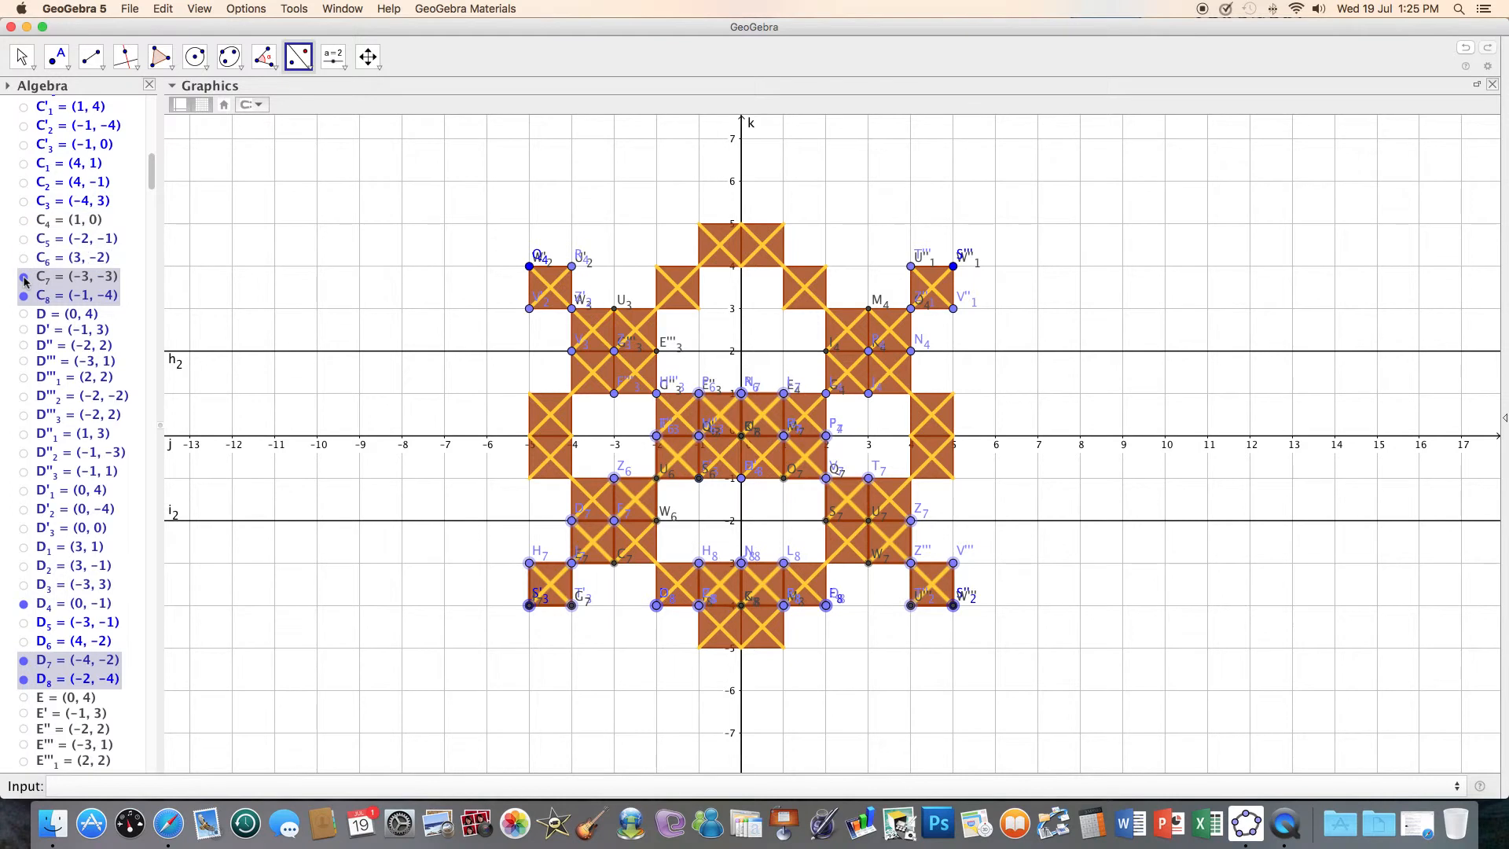
scroll(149, 187, down, 10)
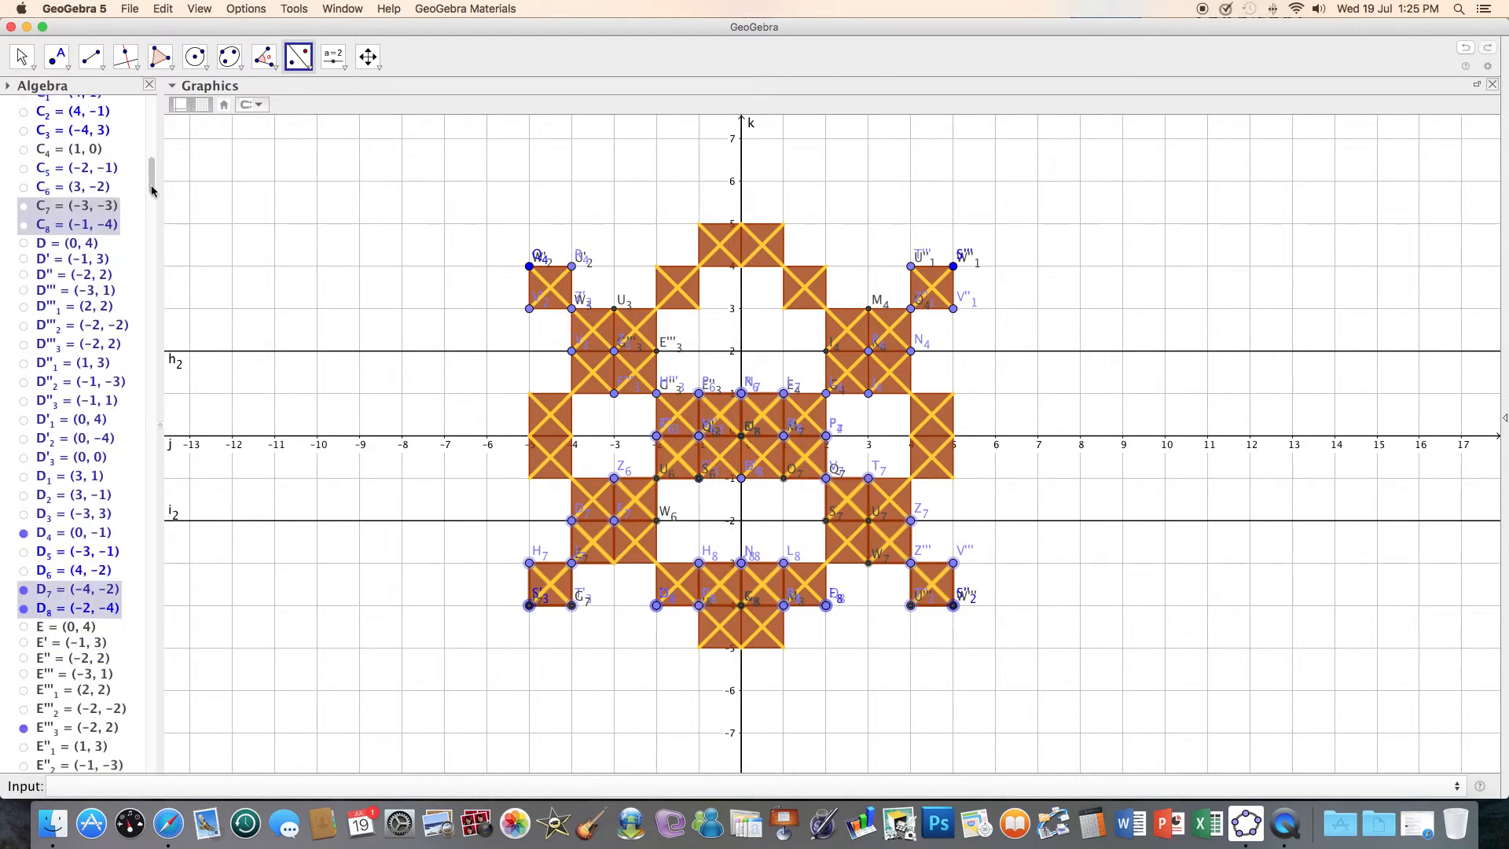
click(23, 305)
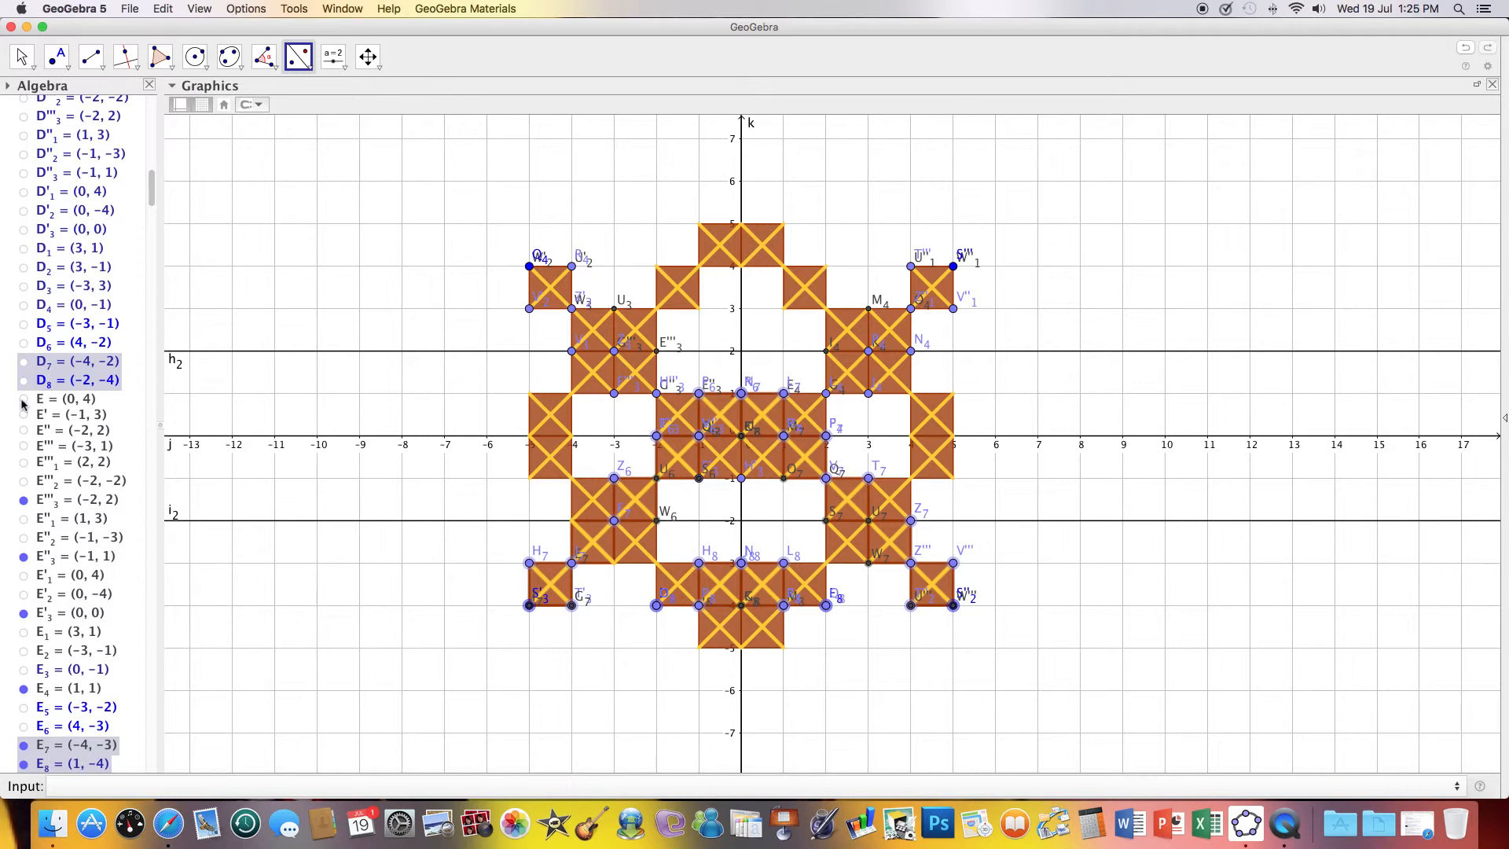
Step: Hide the reflected points E'''3, E''3, E'3, E4, E7 and E8
click(23, 500)
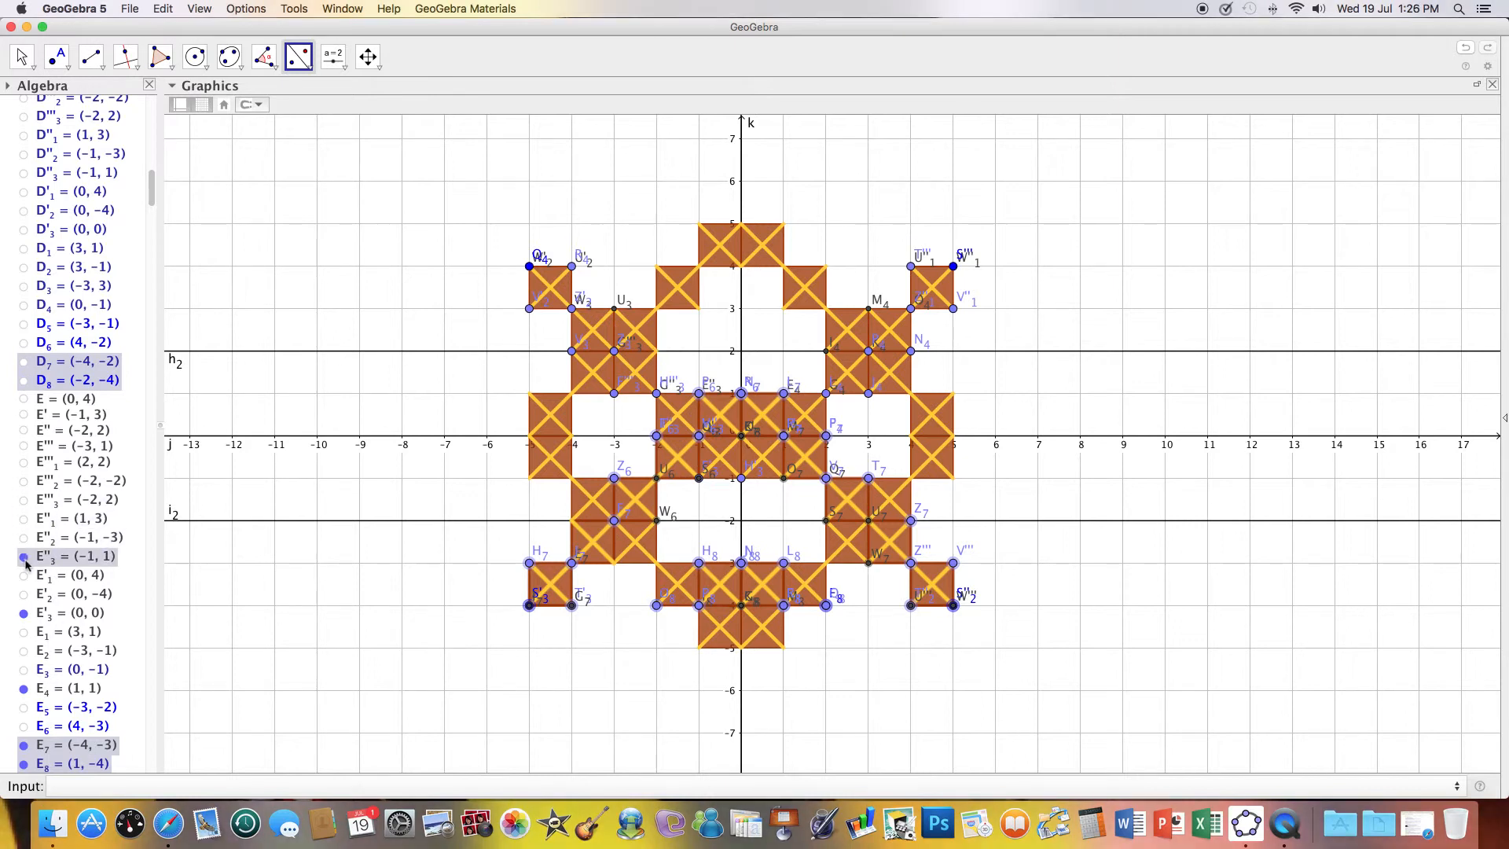
click(23, 556)
click(23, 613)
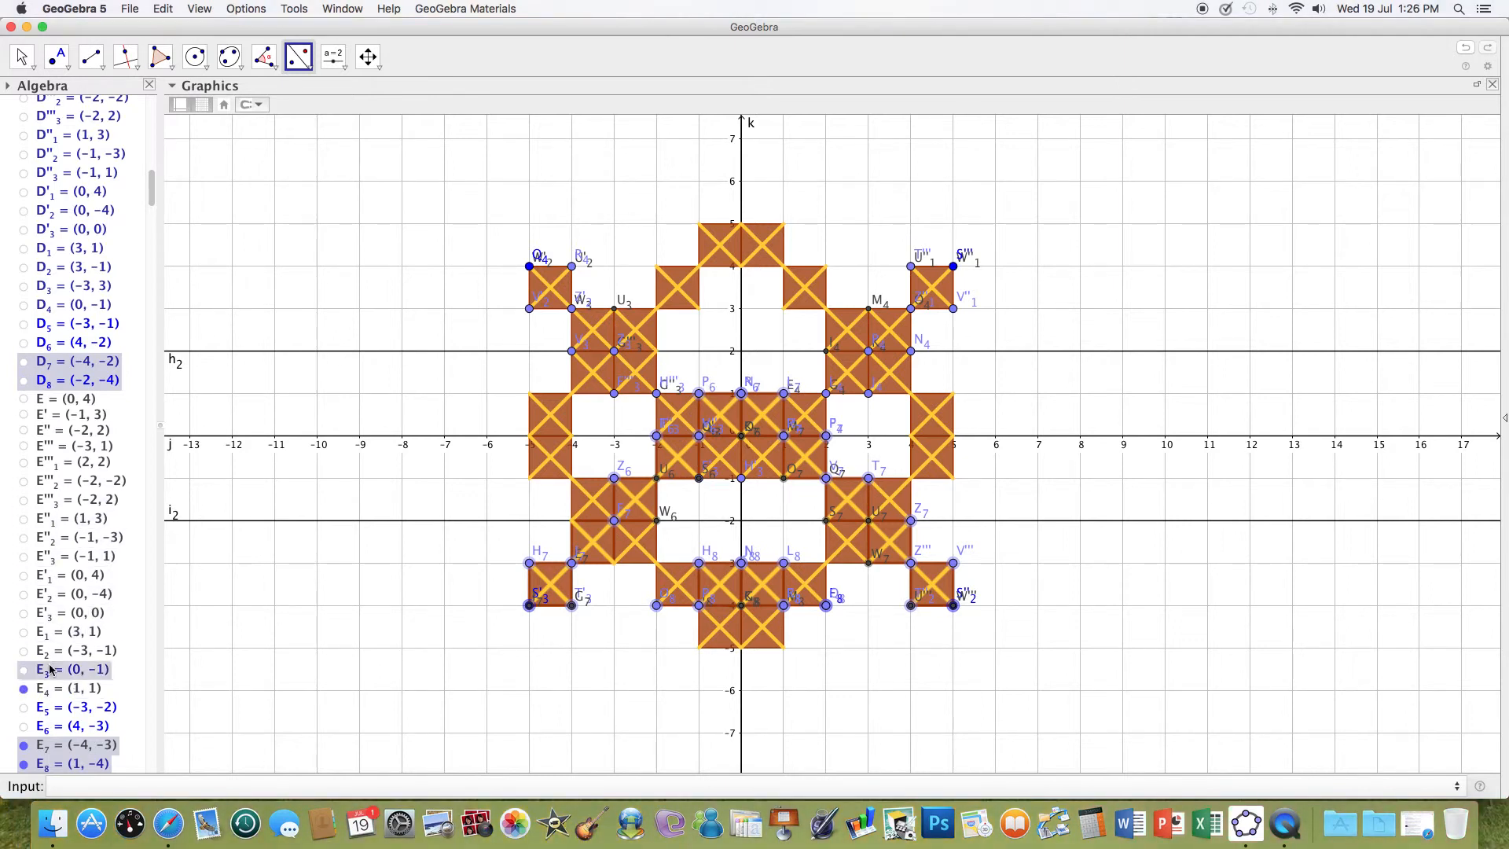
drag(153, 196, 152, 215)
click(23, 276)
click(24, 220)
click(24, 295)
Step: Hide the reflected points F'''3, F''3, F'3, F4, F7 and F8
click(24, 414)
click(23, 471)
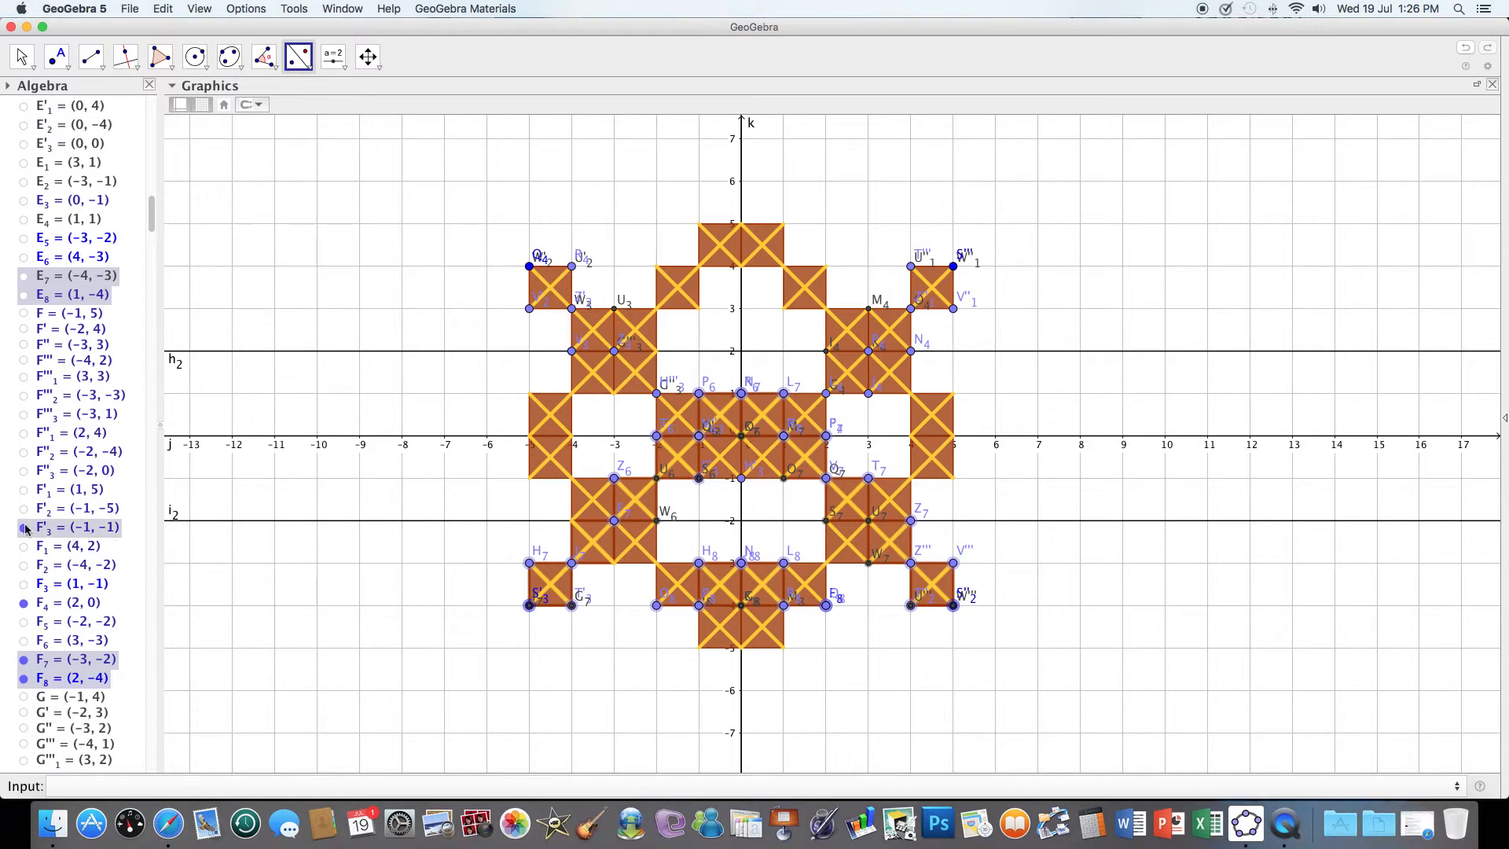
click(24, 604)
click(24, 527)
click(24, 661)
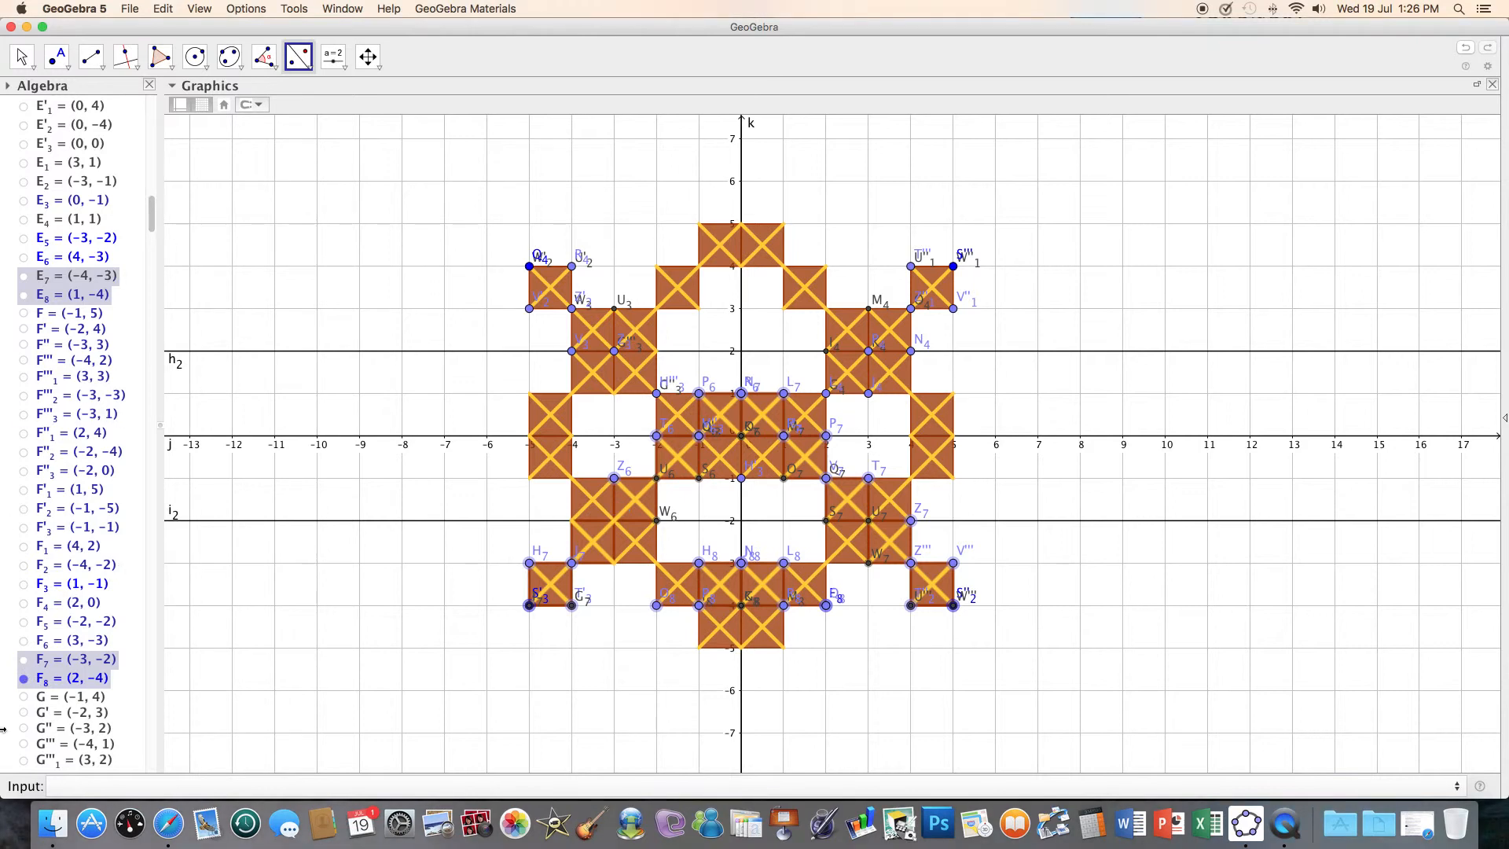
click(23, 679)
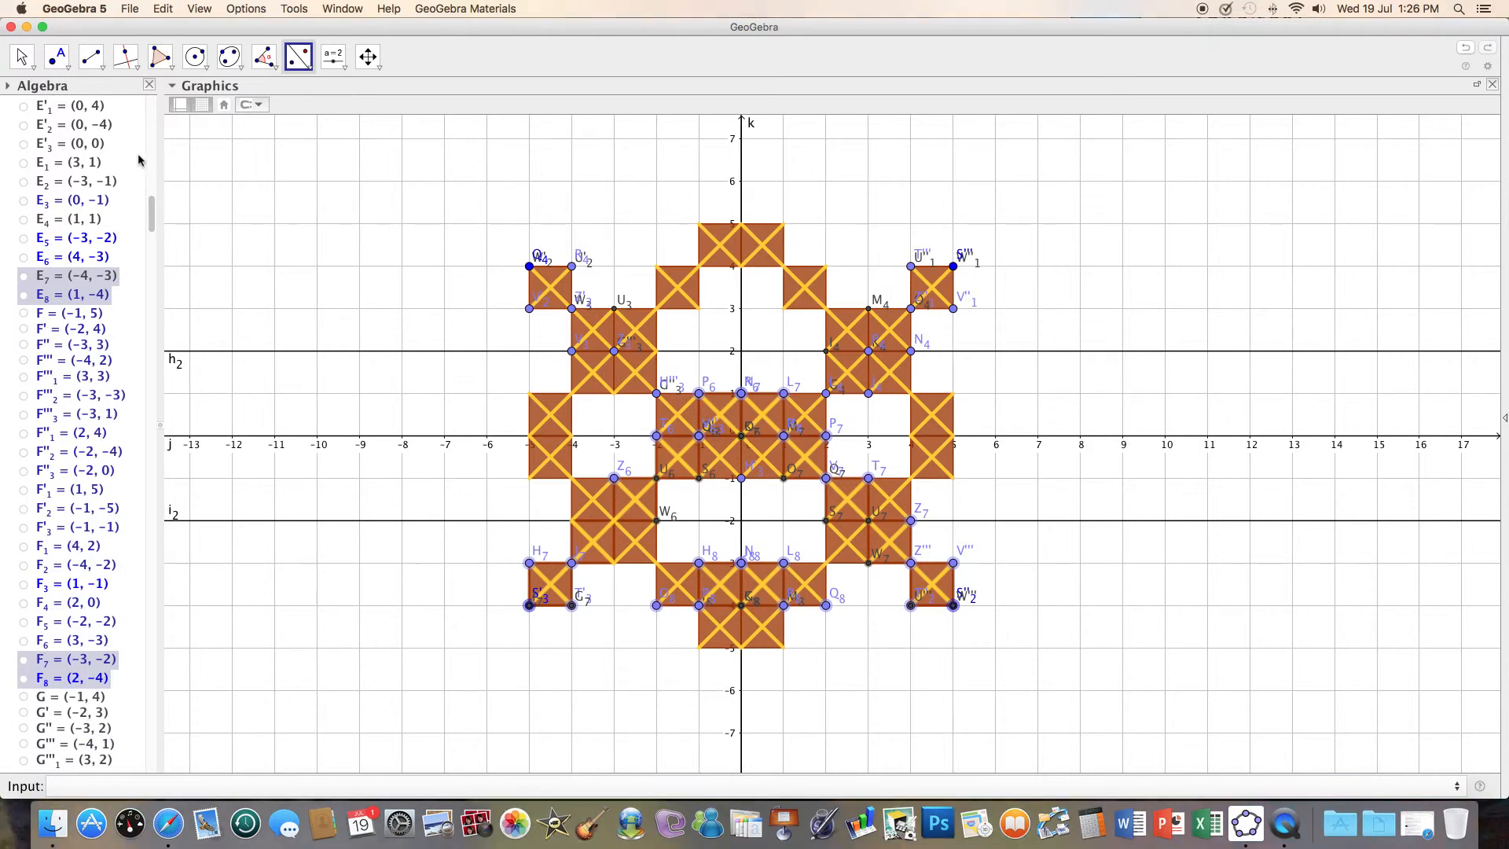
Step: Hide the reflected points G'''3, G''3, G'3, G4, G7 and G8
drag(152, 202, 153, 233)
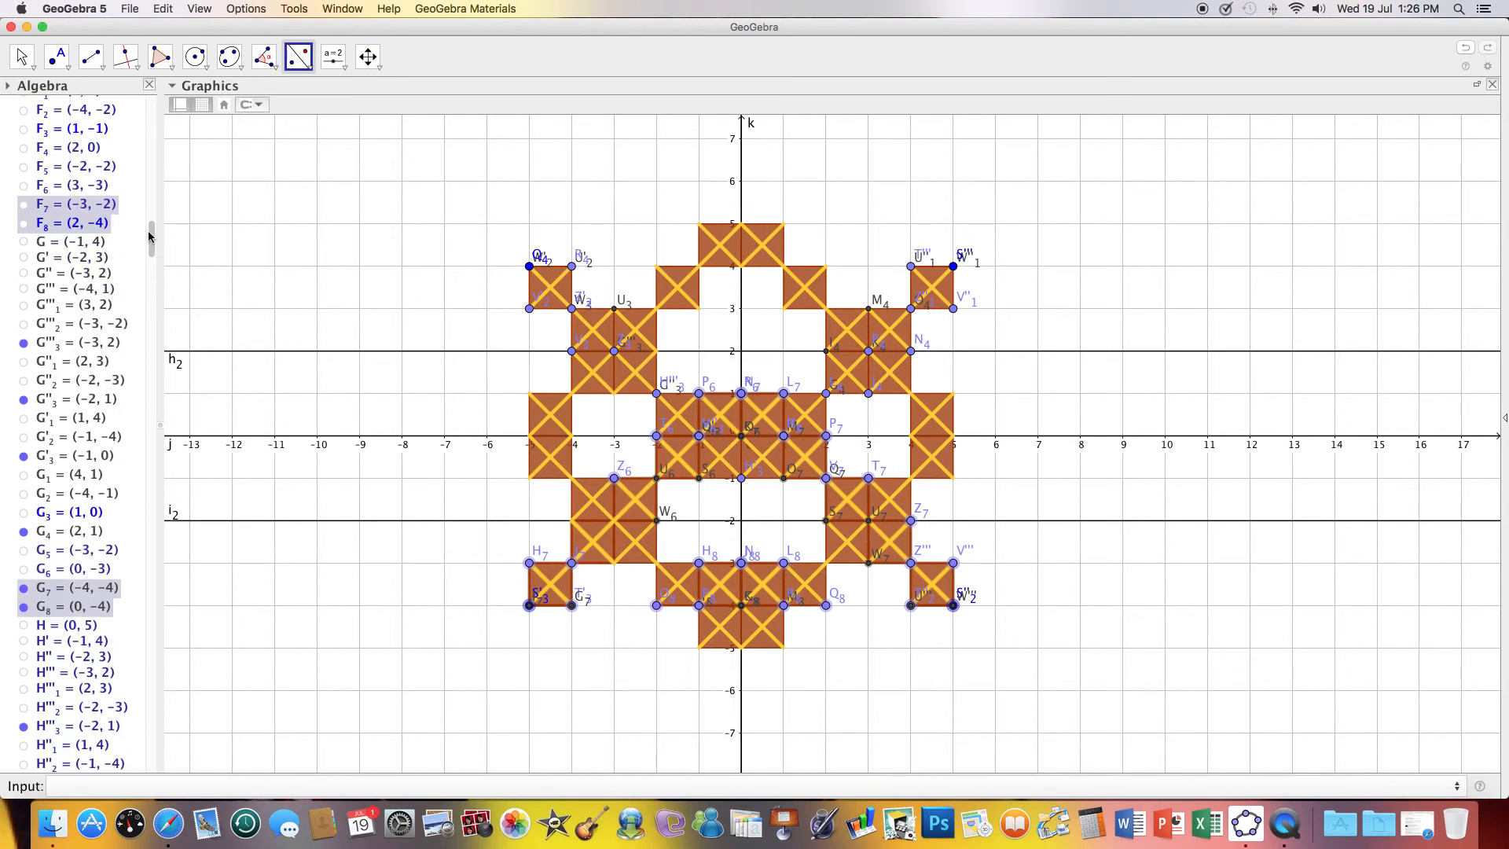
click(23, 342)
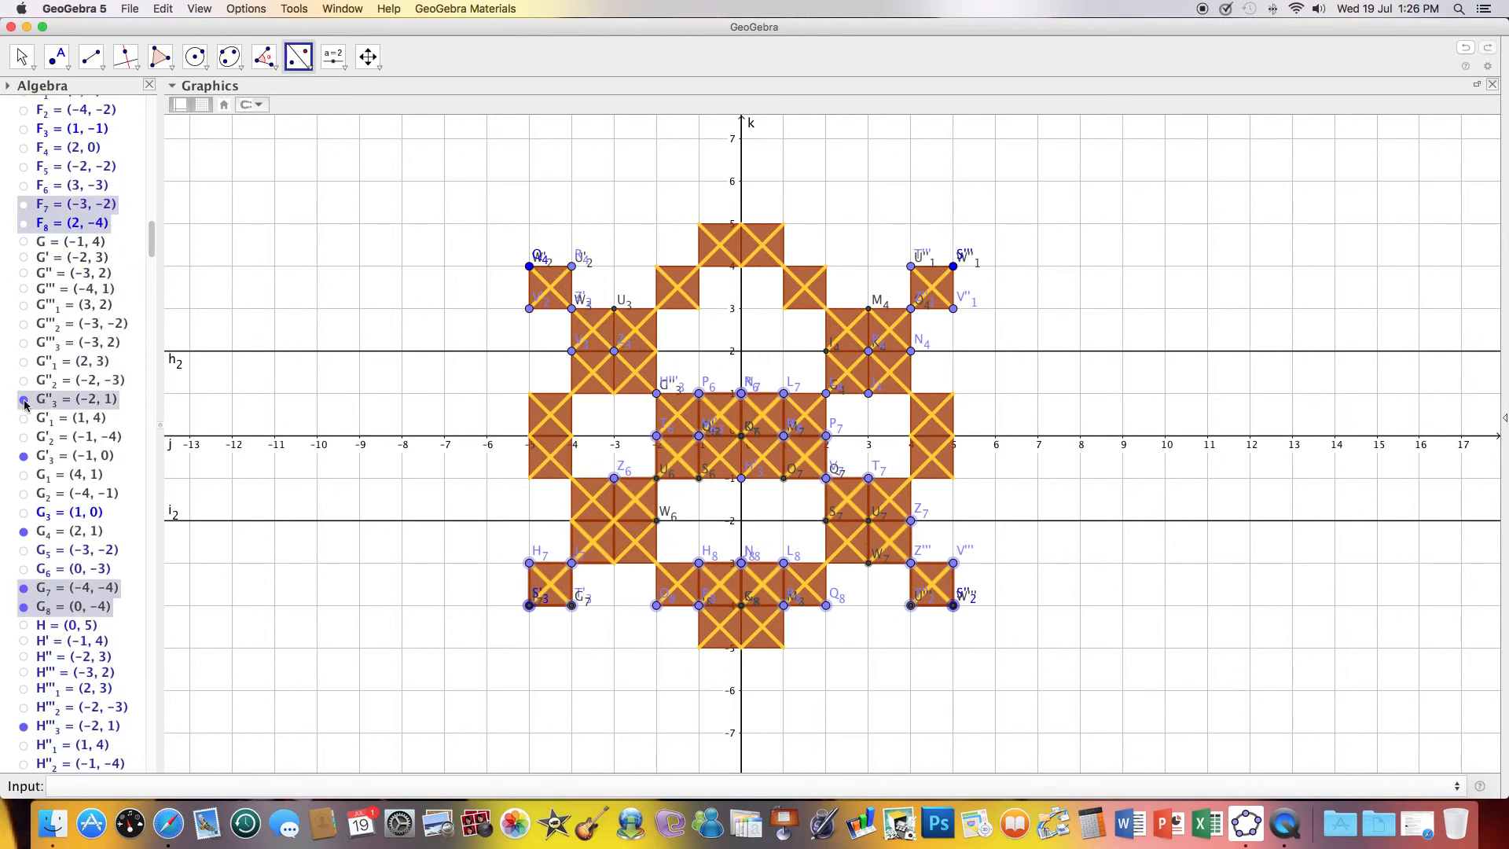
click(24, 456)
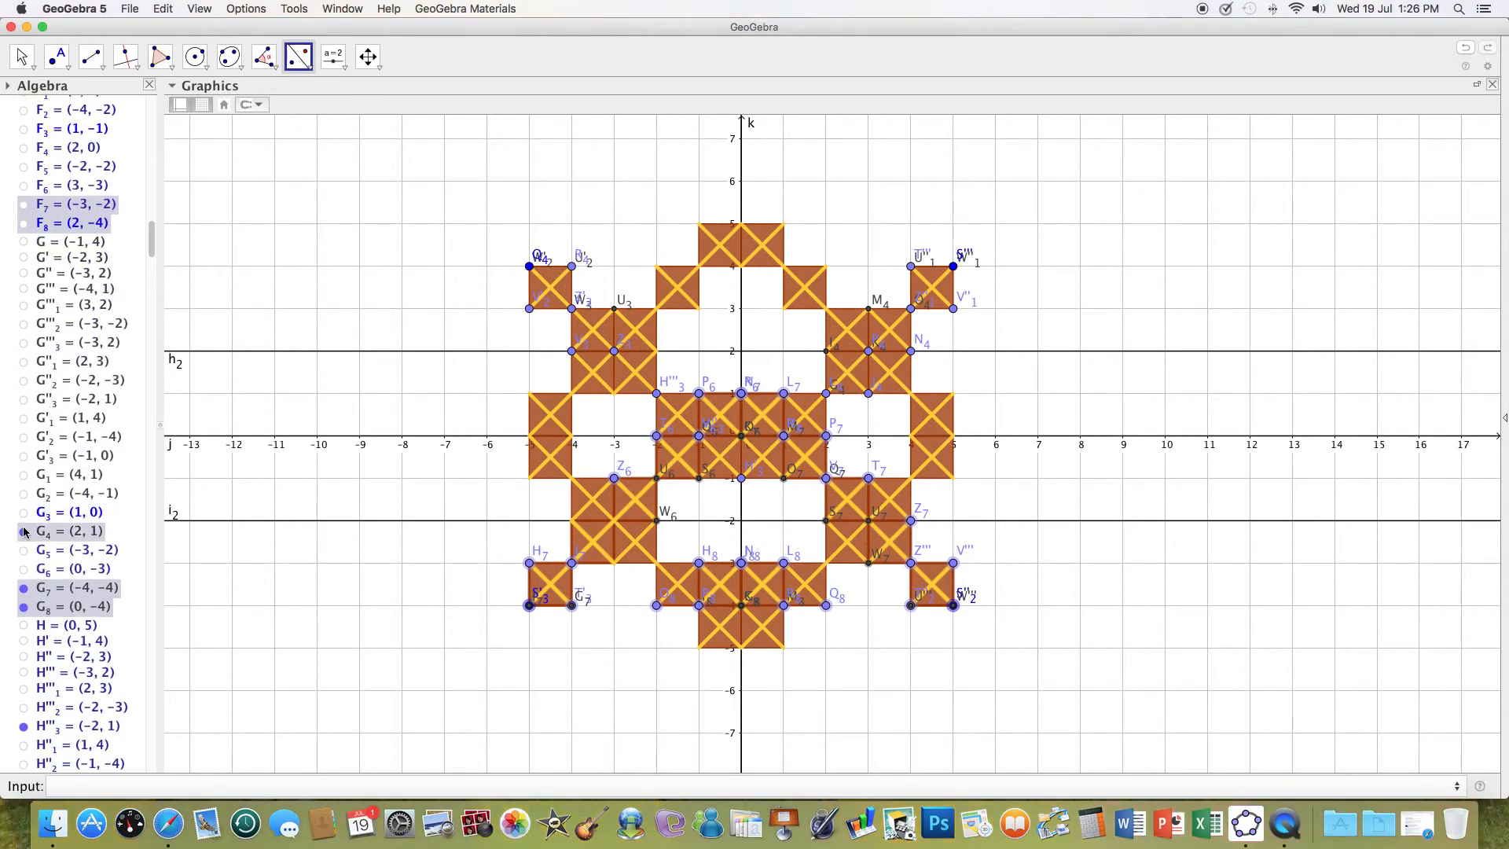
click(24, 588)
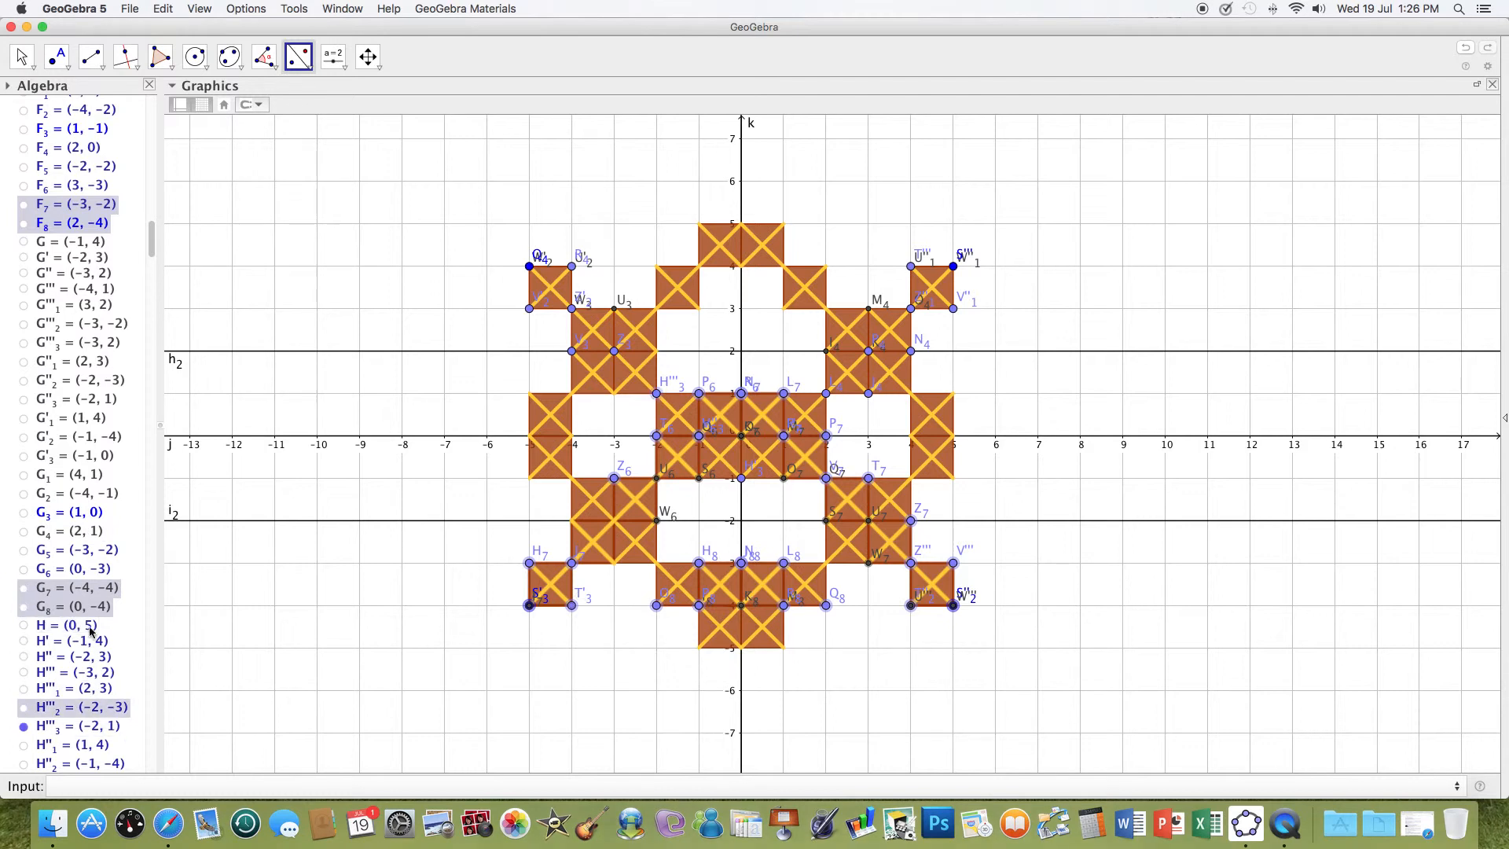
Step: Hide the reflected points H'''3, H''3, H'3, H4, H7 and H8, plus I4, I7 and I8
drag(153, 236, 153, 263)
click(25, 259)
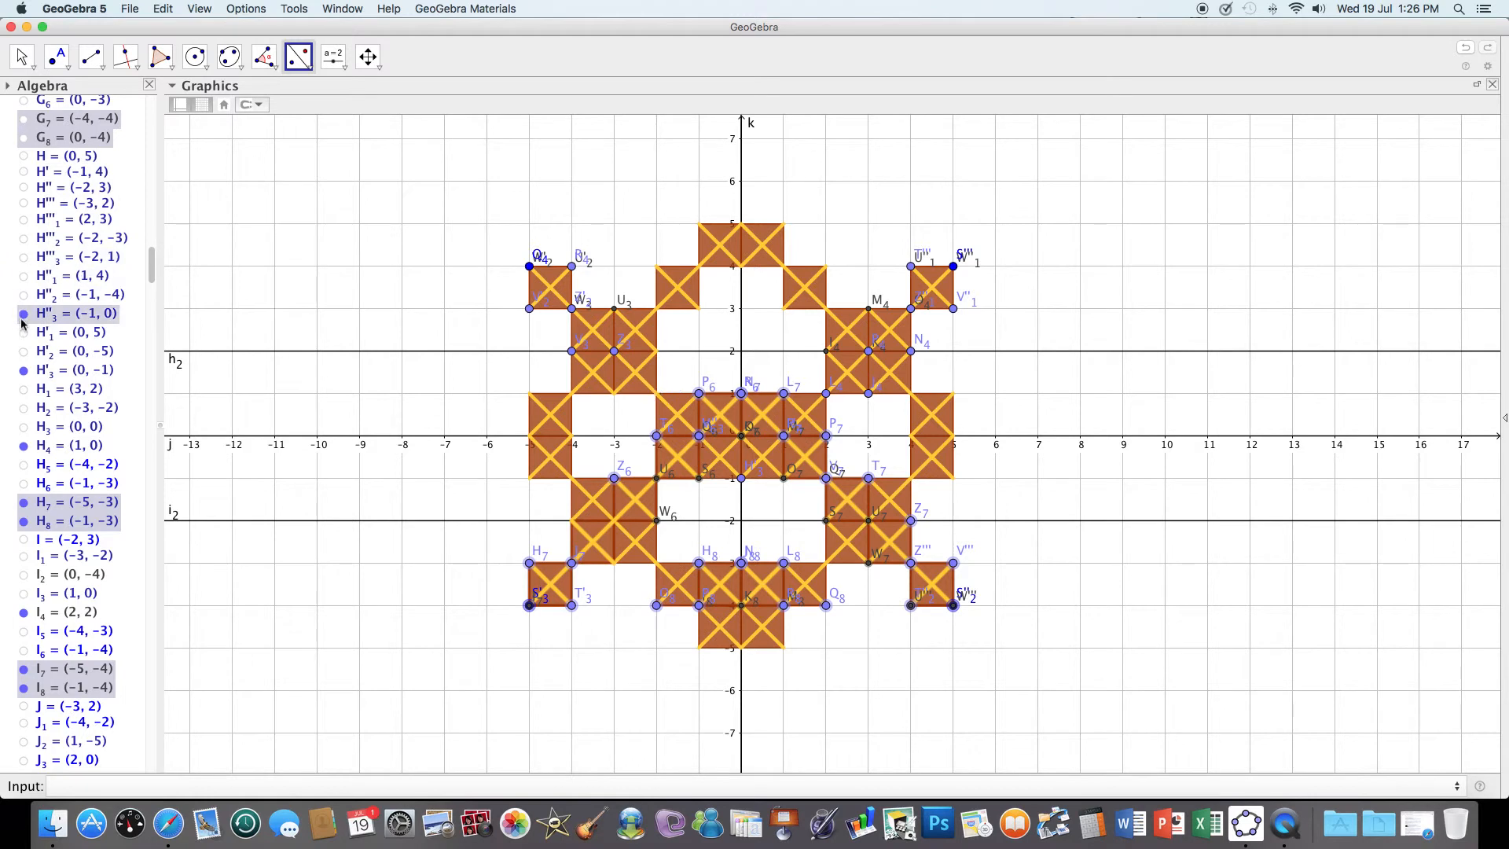
click(23, 370)
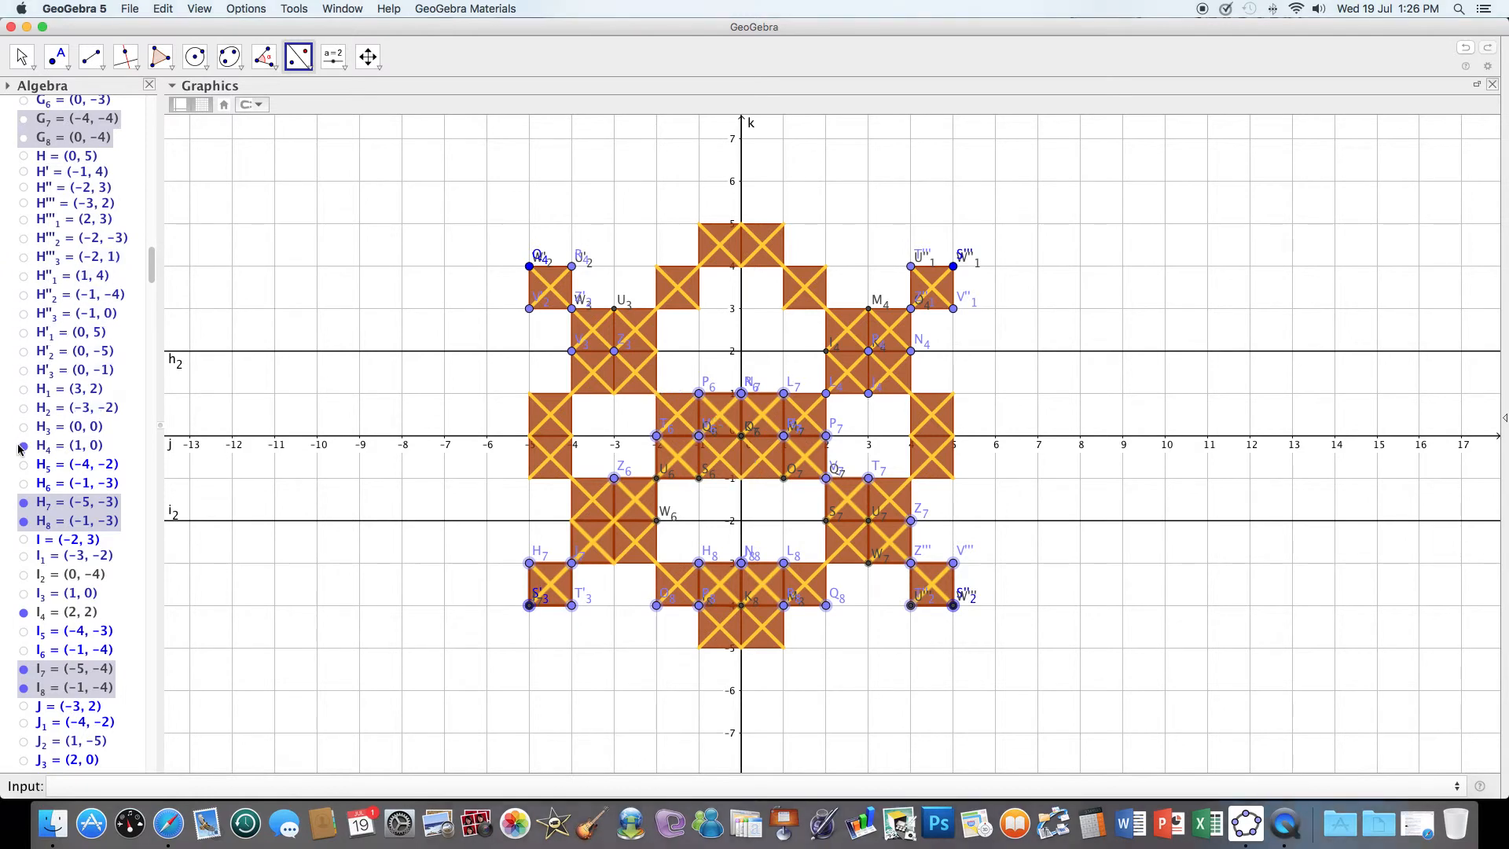
click(24, 502)
click(23, 520)
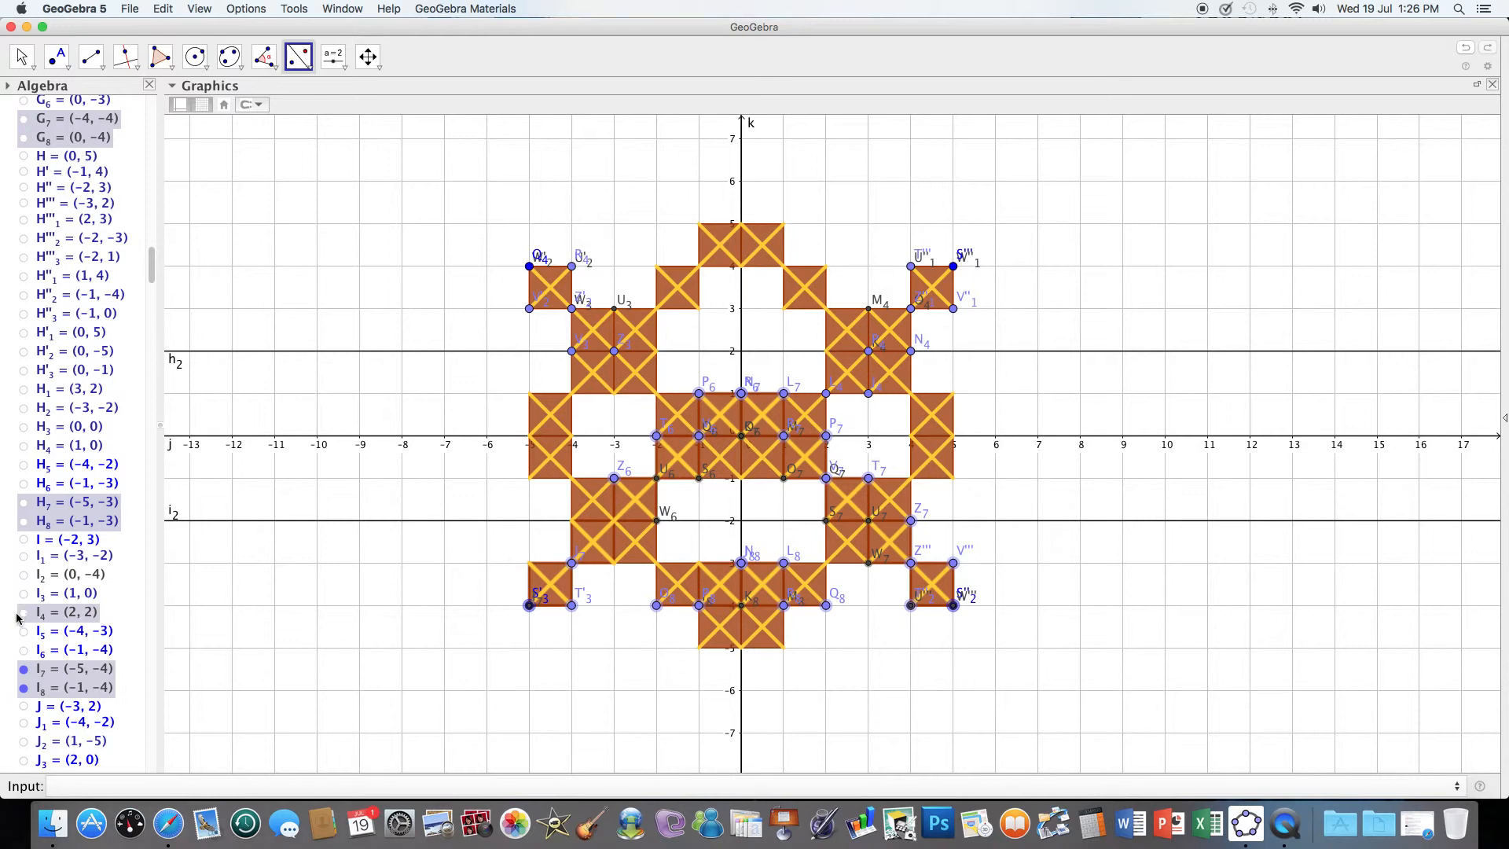
click(23, 668)
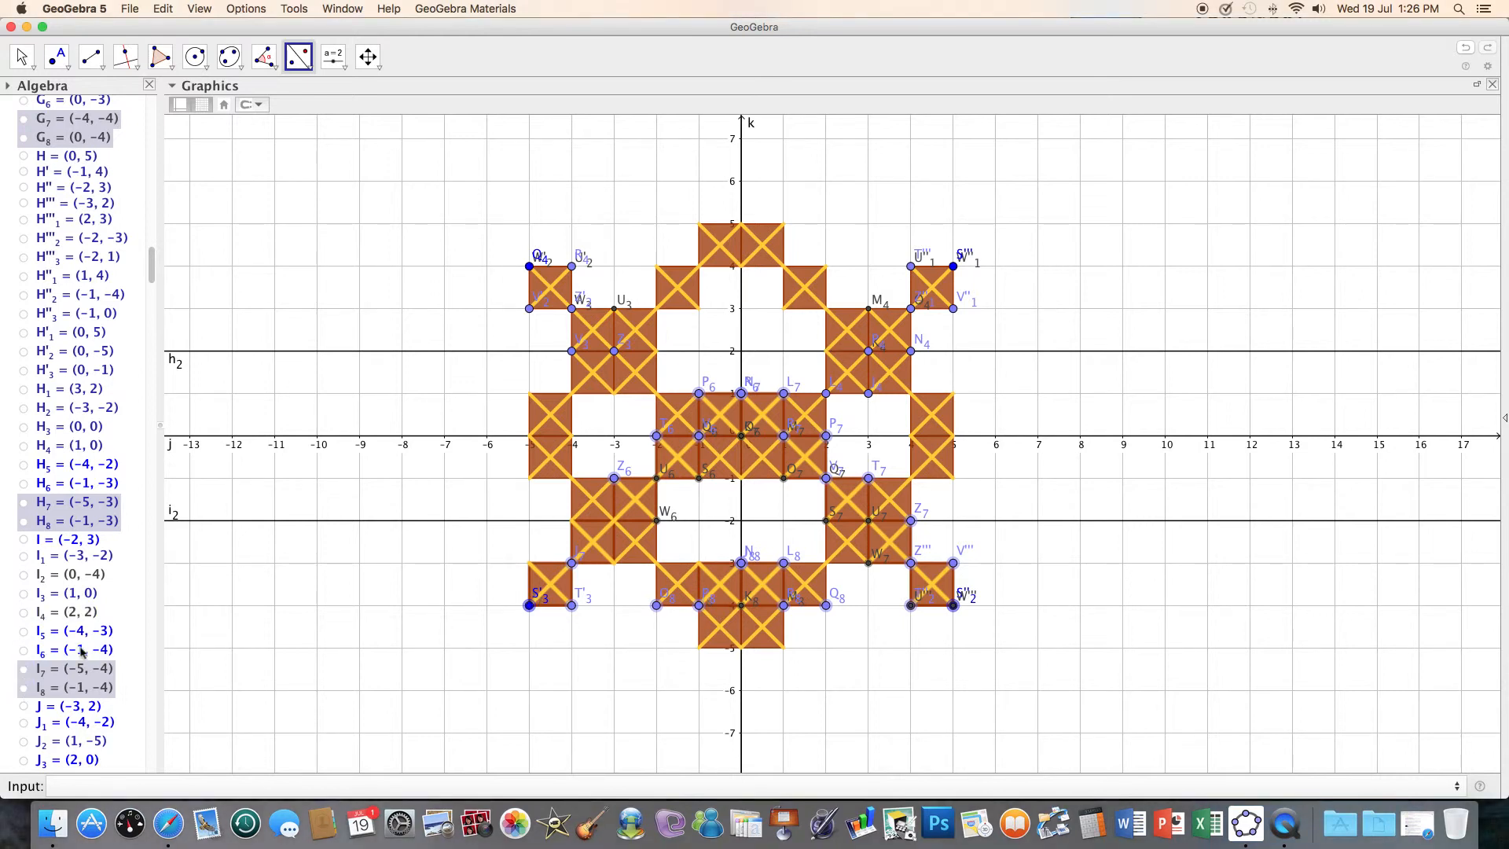
Step: Hide the reflected points J4, J7 and J8
mouse_move(152, 276)
mouse_down()
mouse_move(153, 310)
mouse_move(158, 298)
mouse_up()
scroll(24, 424, up, 4)
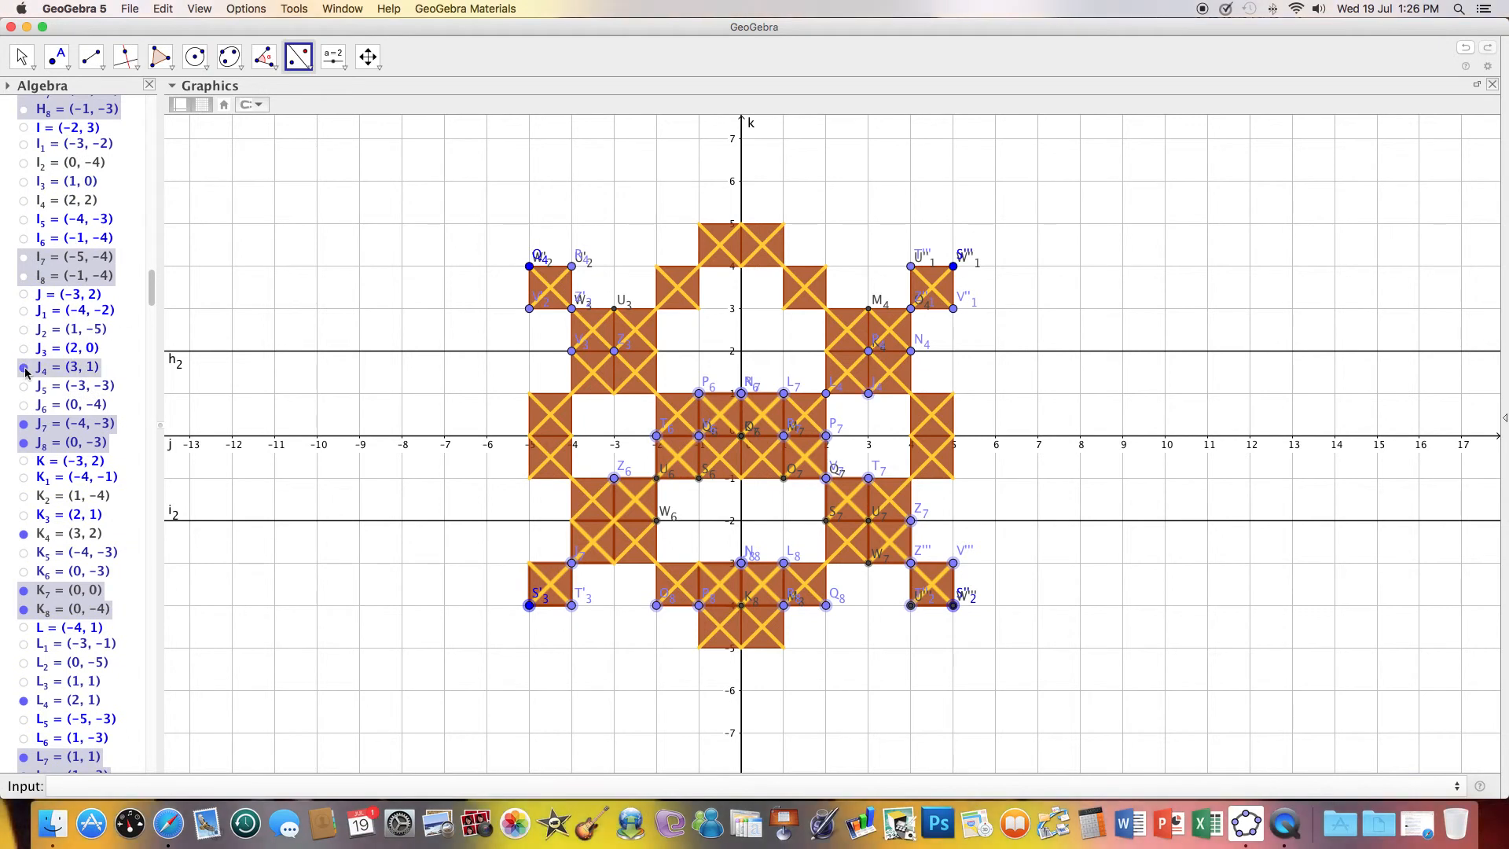
click(24, 423)
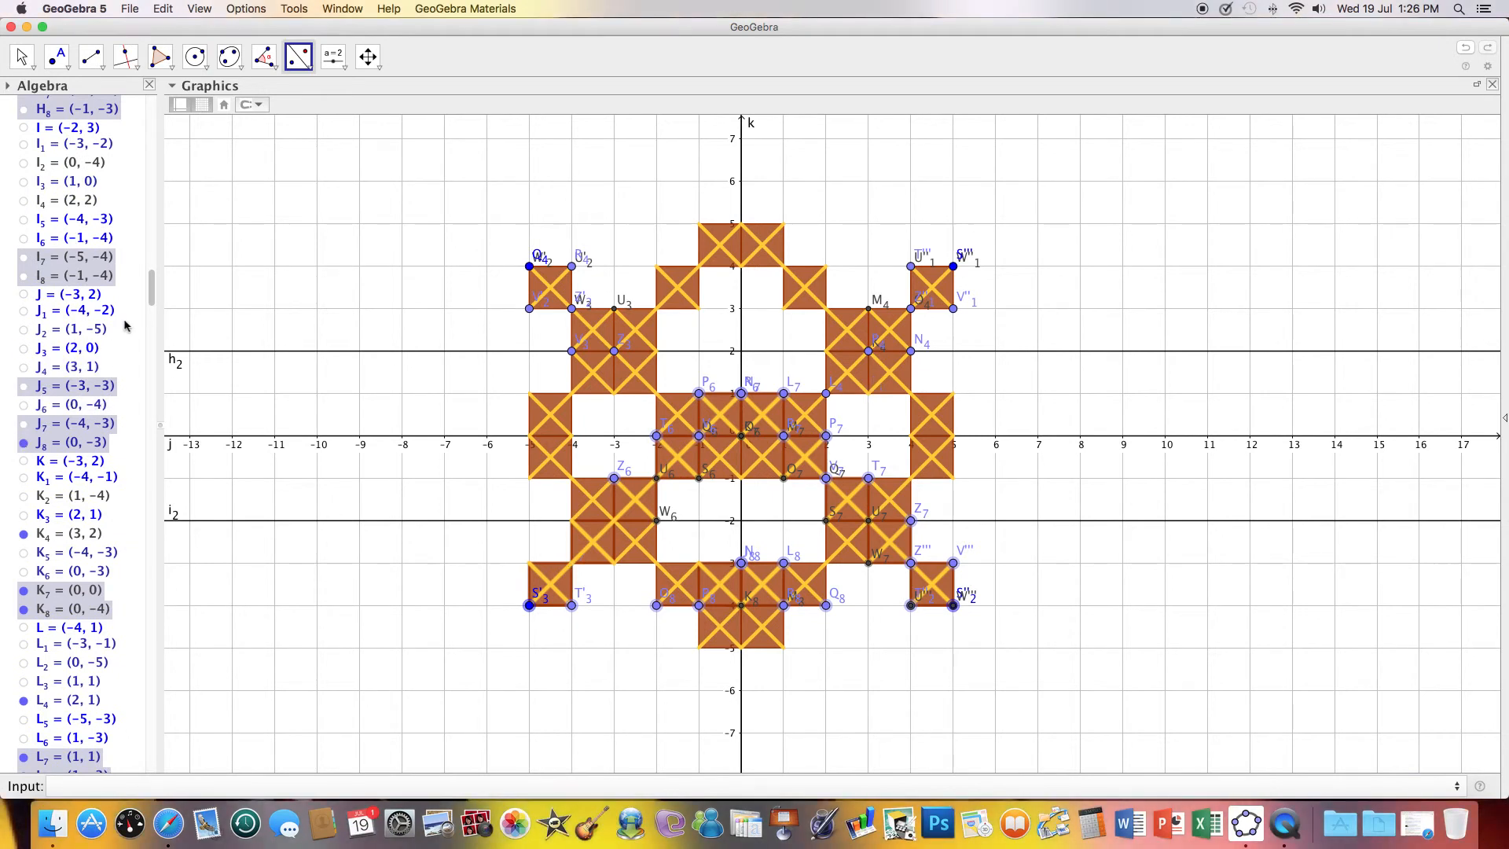
click(23, 443)
Step: Hide the reflected points K4, K7 and K8
scroll(42, 297, down, 5)
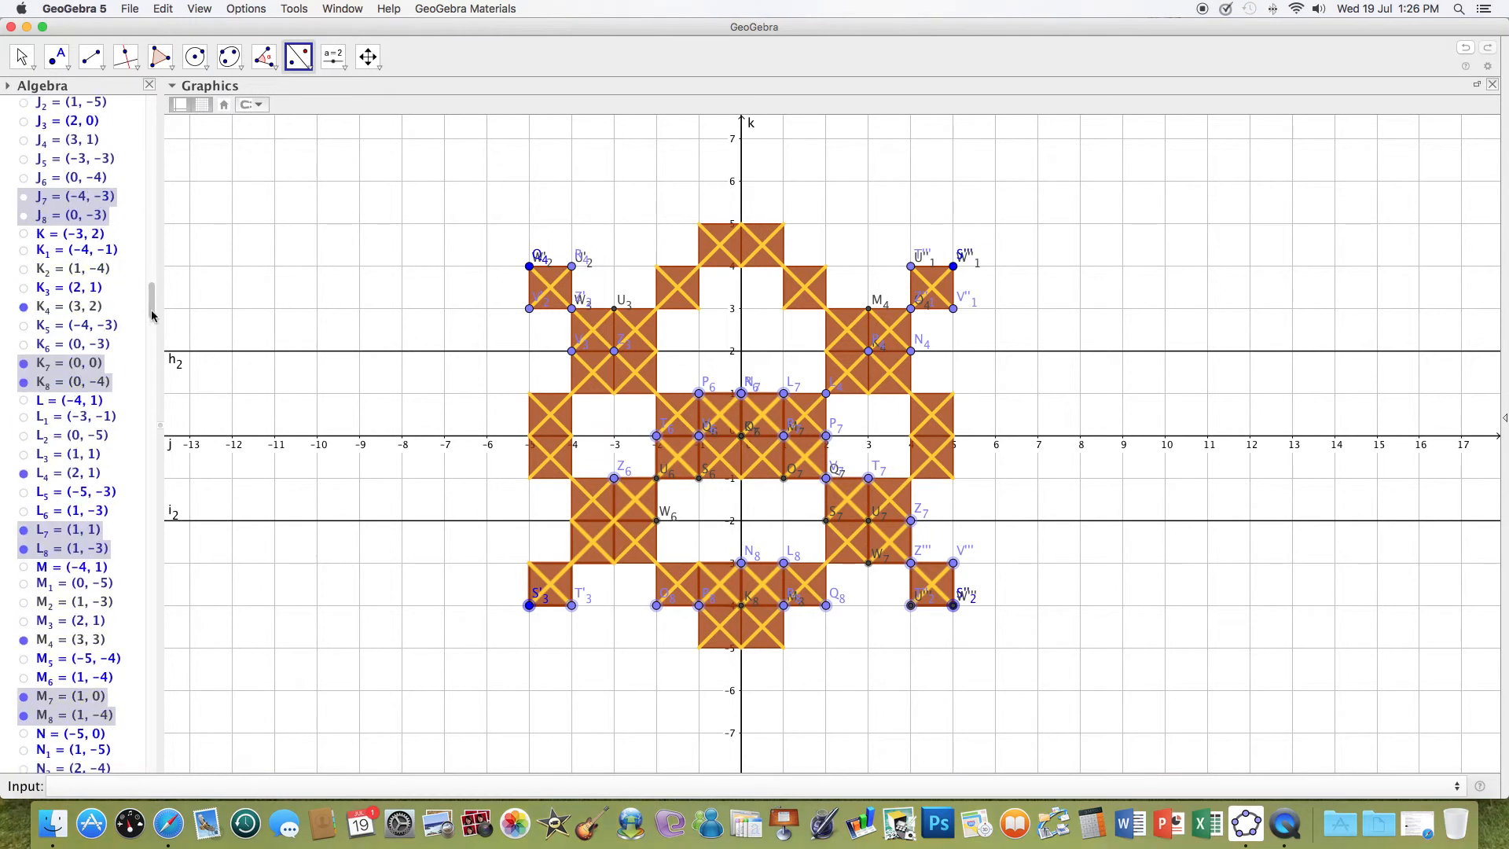
click(23, 279)
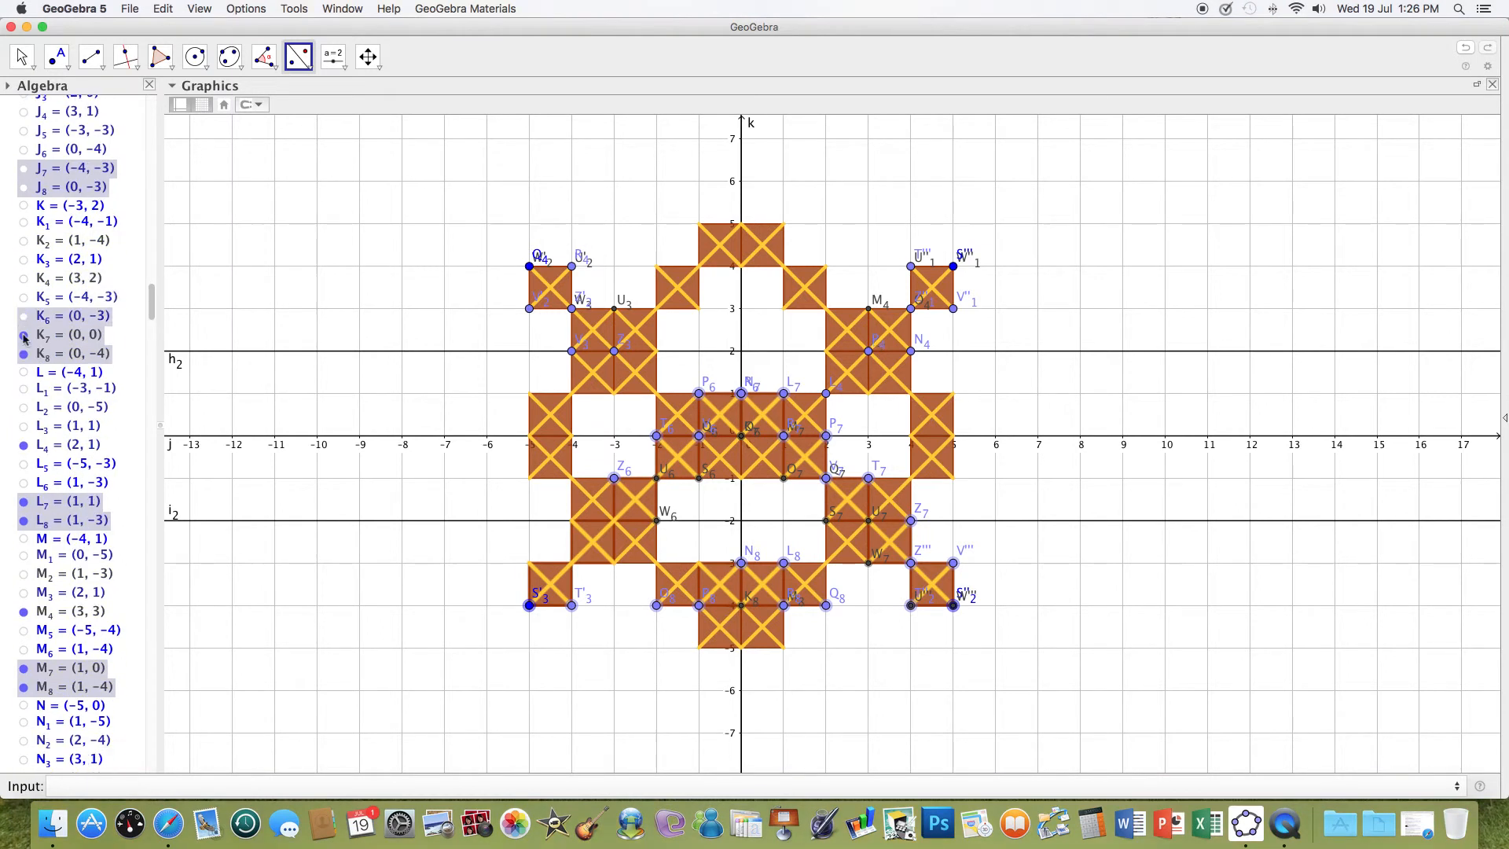
click(23, 335)
click(24, 354)
Step: Hide the reflected points L4, L7 and L8, plus M4, M7 and M8
click(23, 445)
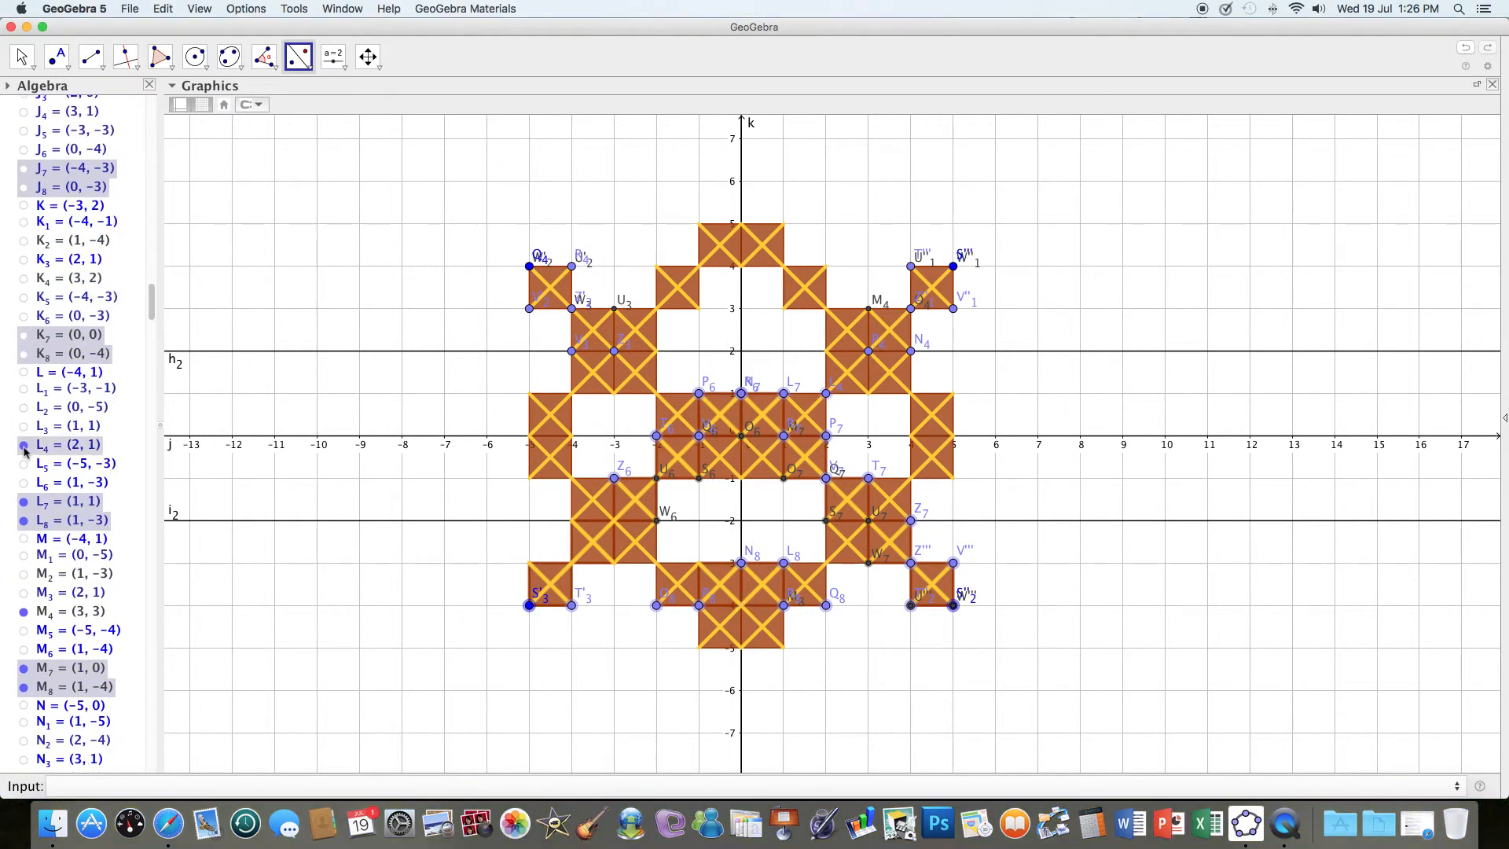
click(24, 501)
click(24, 520)
click(24, 668)
click(24, 612)
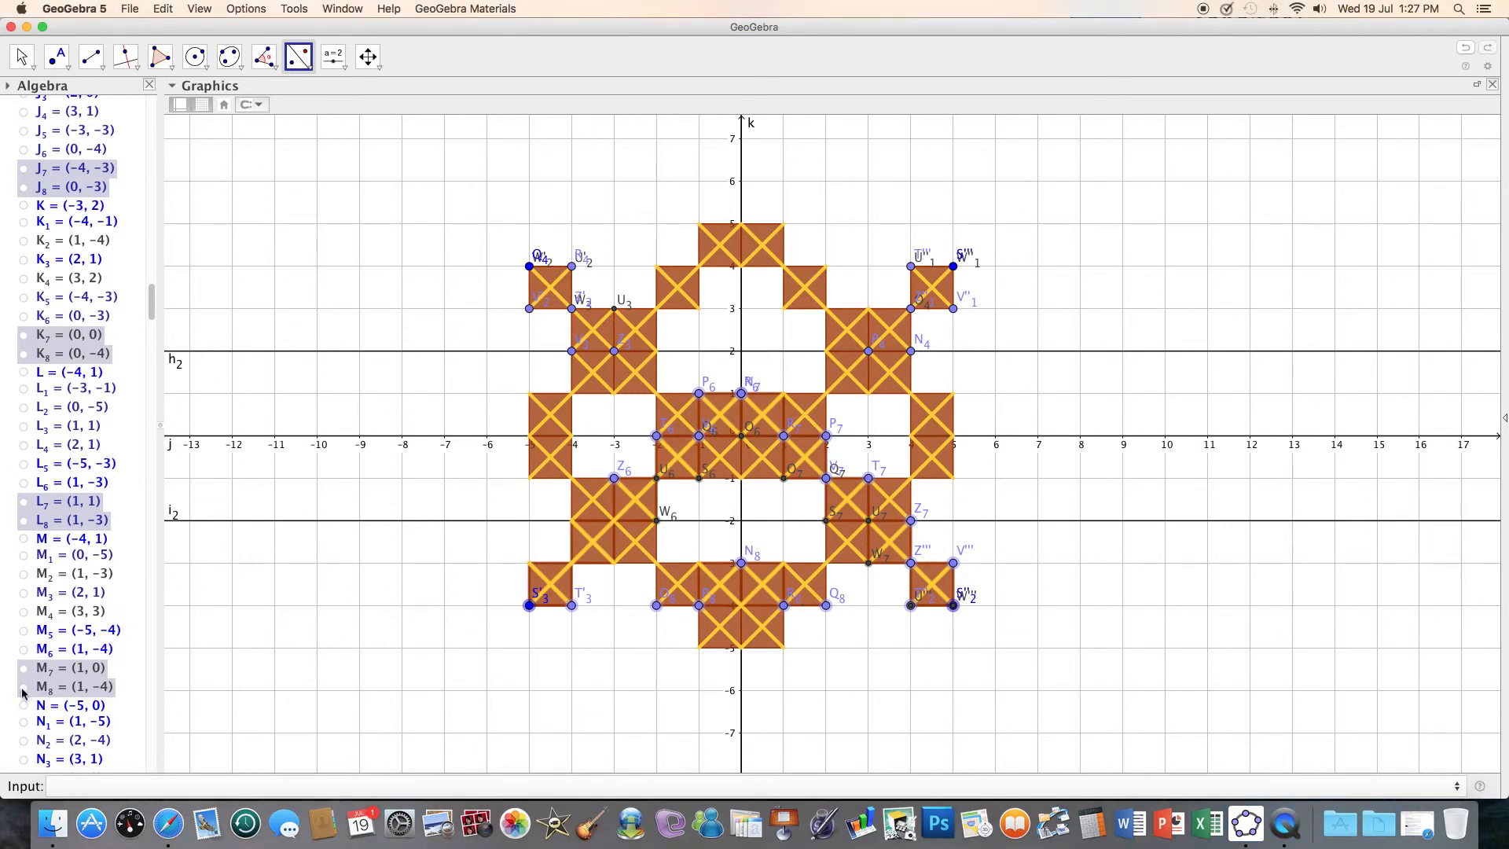
Step: Hide the reflected points N4, N7 and N8
drag(153, 312, 154, 344)
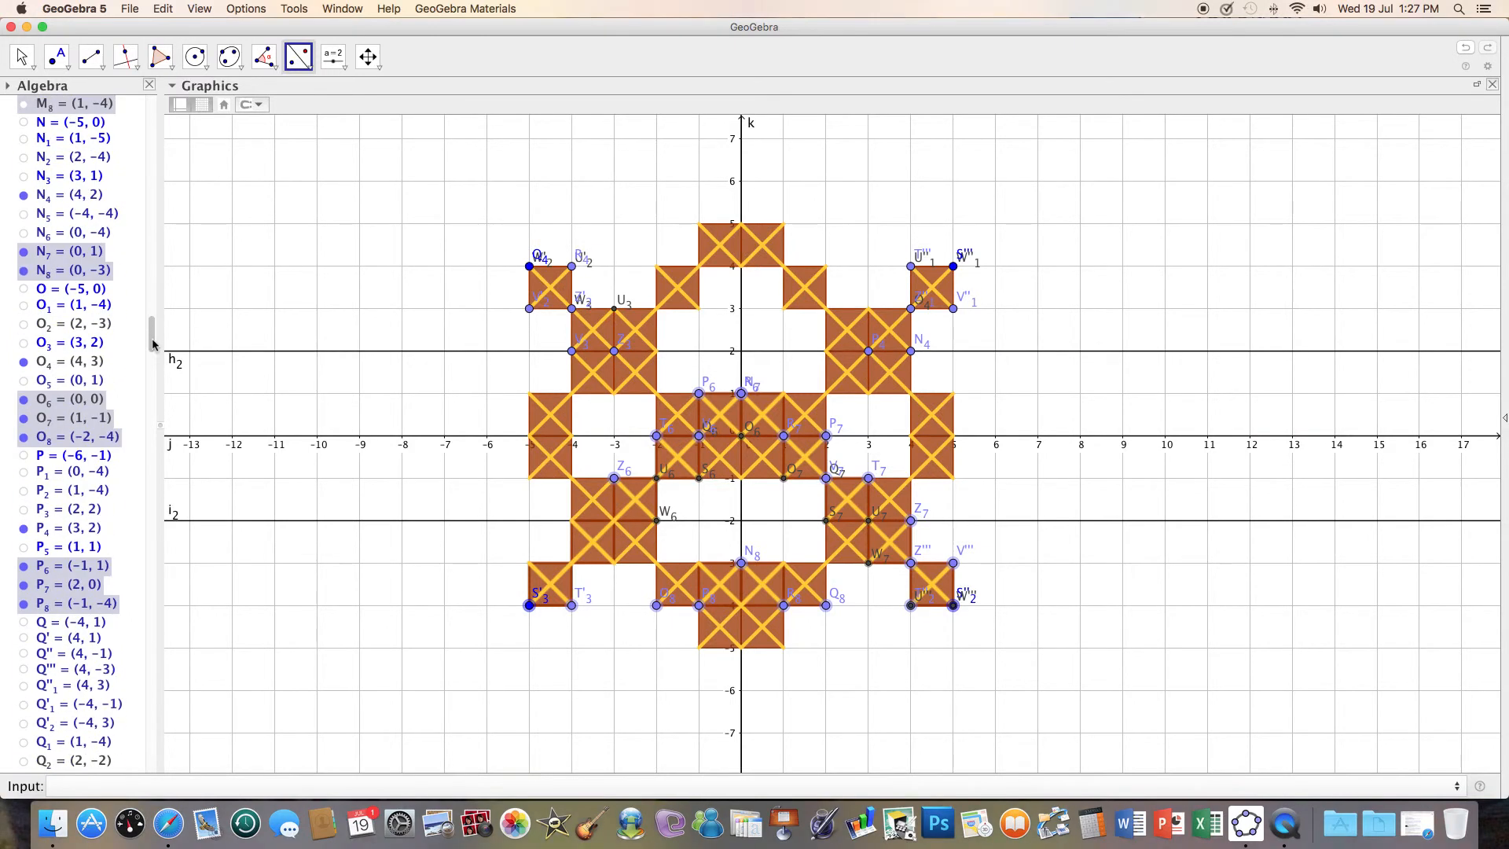
click(24, 194)
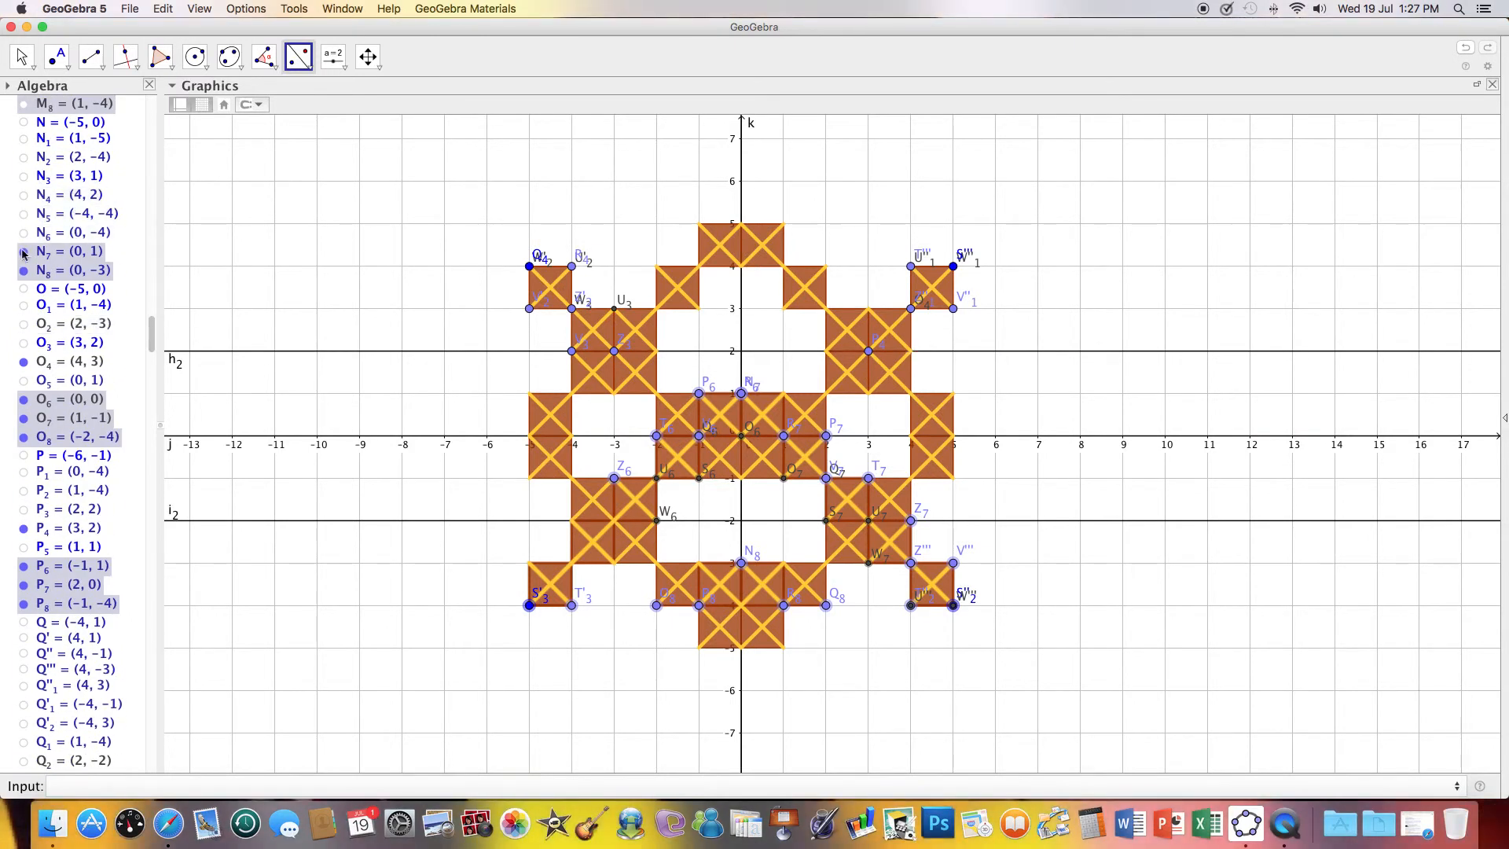
click(23, 270)
click(24, 252)
Step: Save the construction to the Desktop under the file name tutktuku1
click(128, 9)
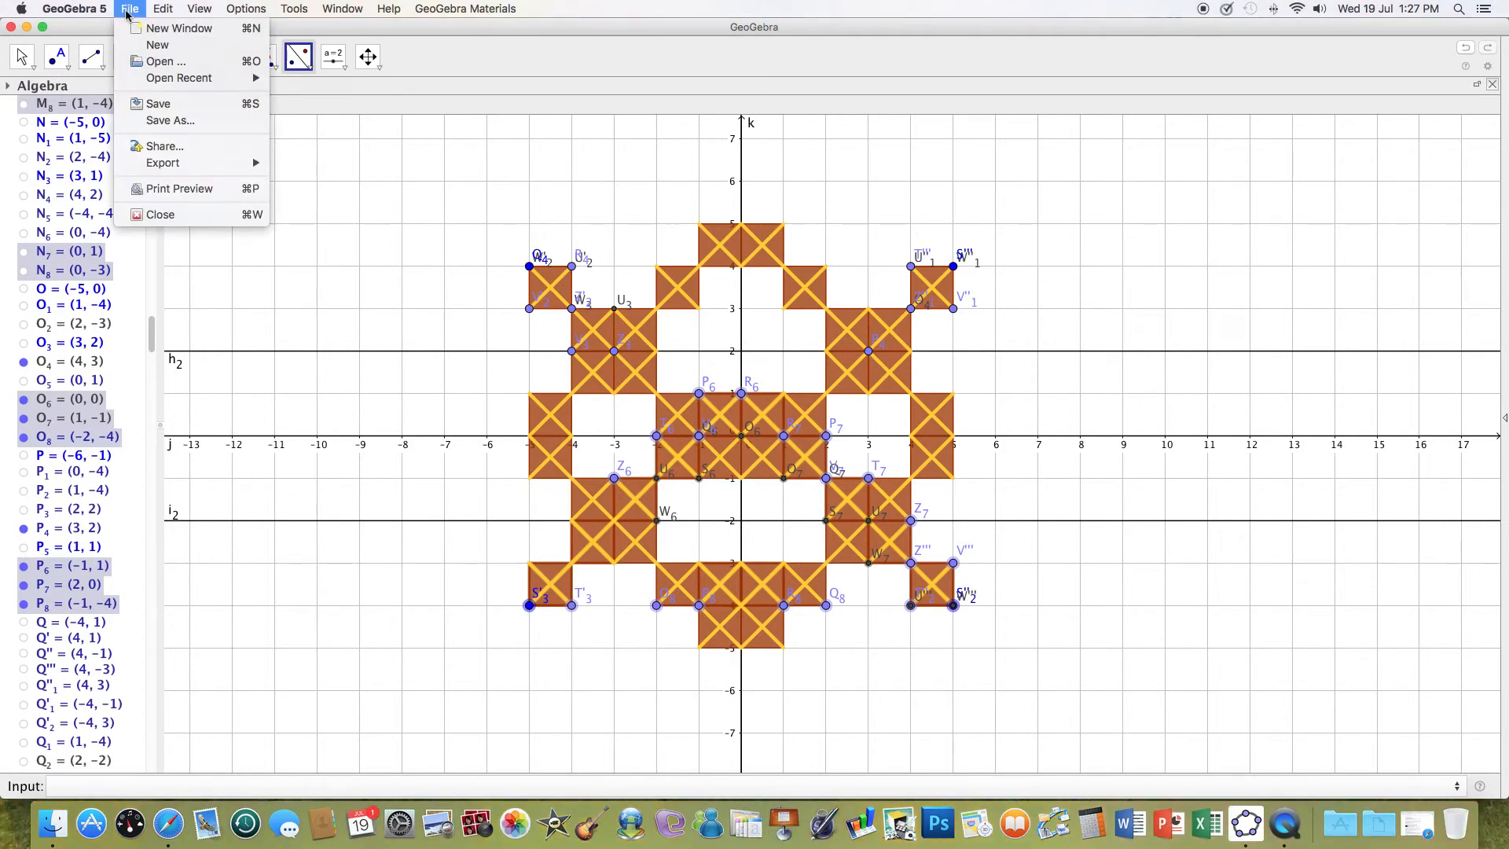
click(173, 121)
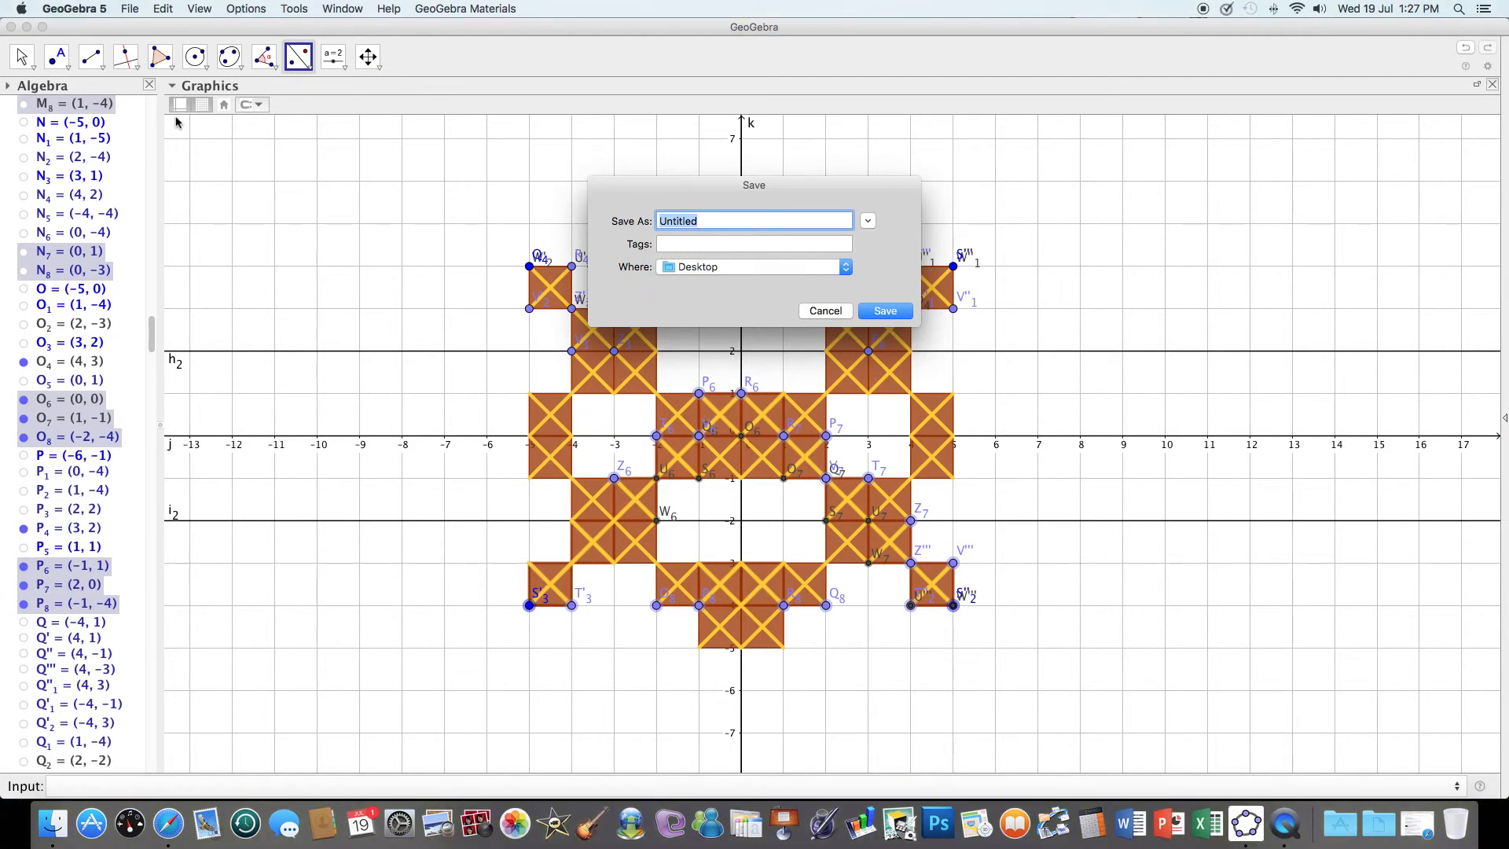
text(tutktuku1)
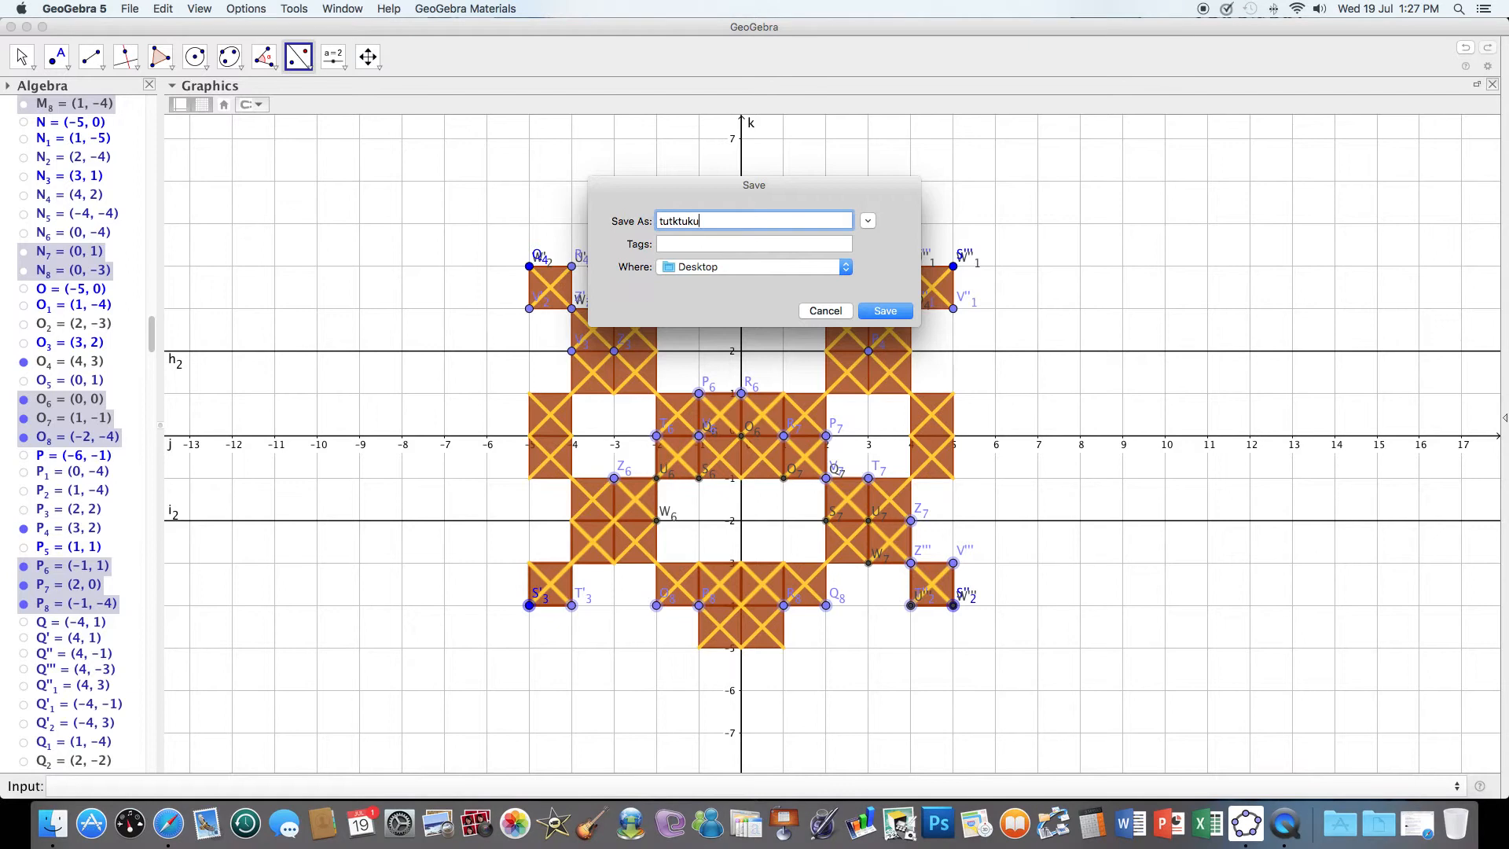
click(881, 308)
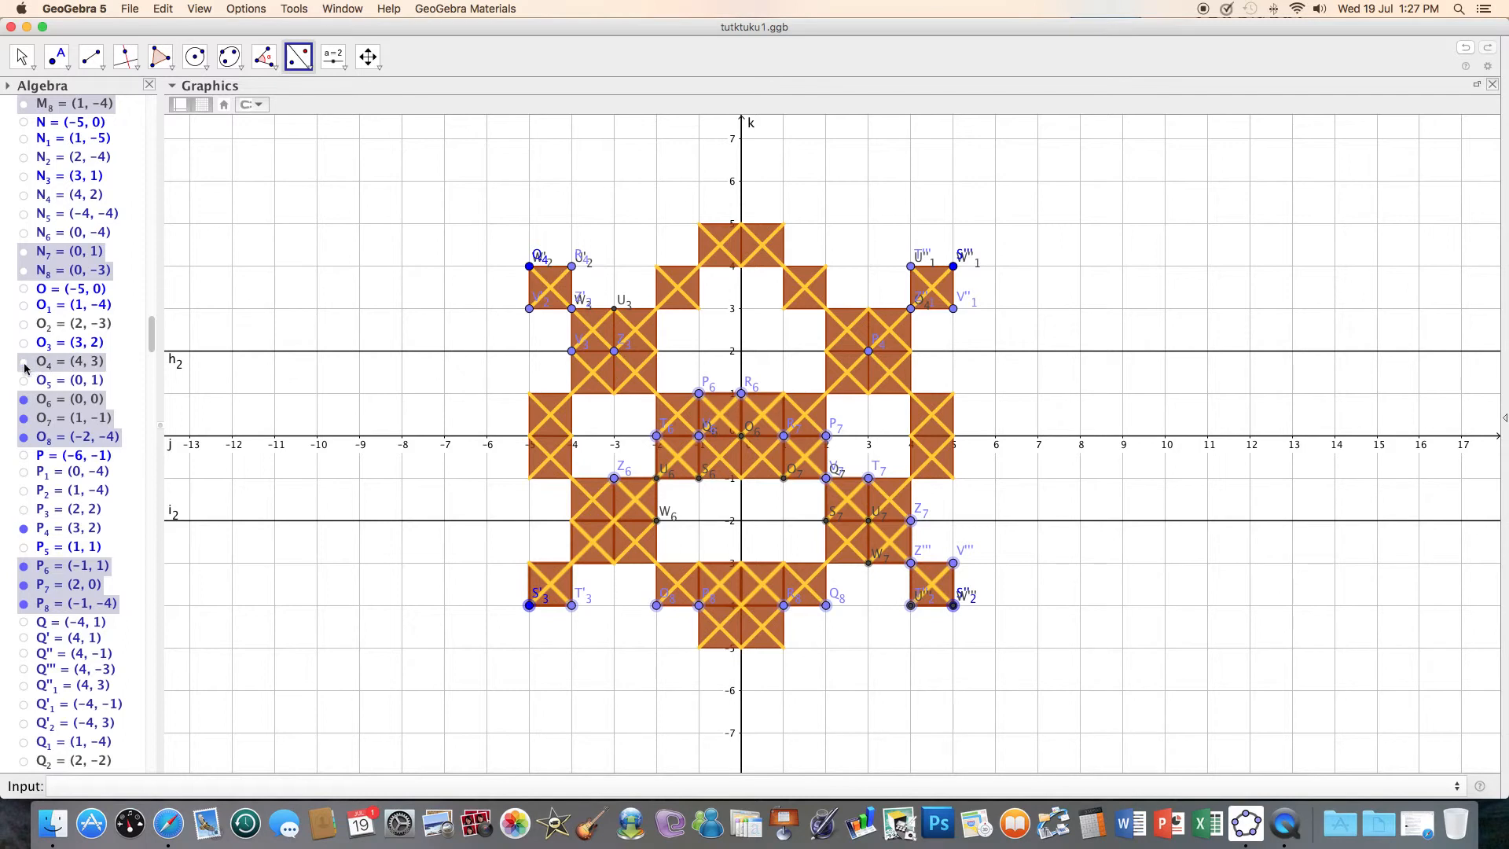
Step: Hide the reflected points O4, O6, O7 and O8, plus P4, P6, P7 and P8
click(23, 400)
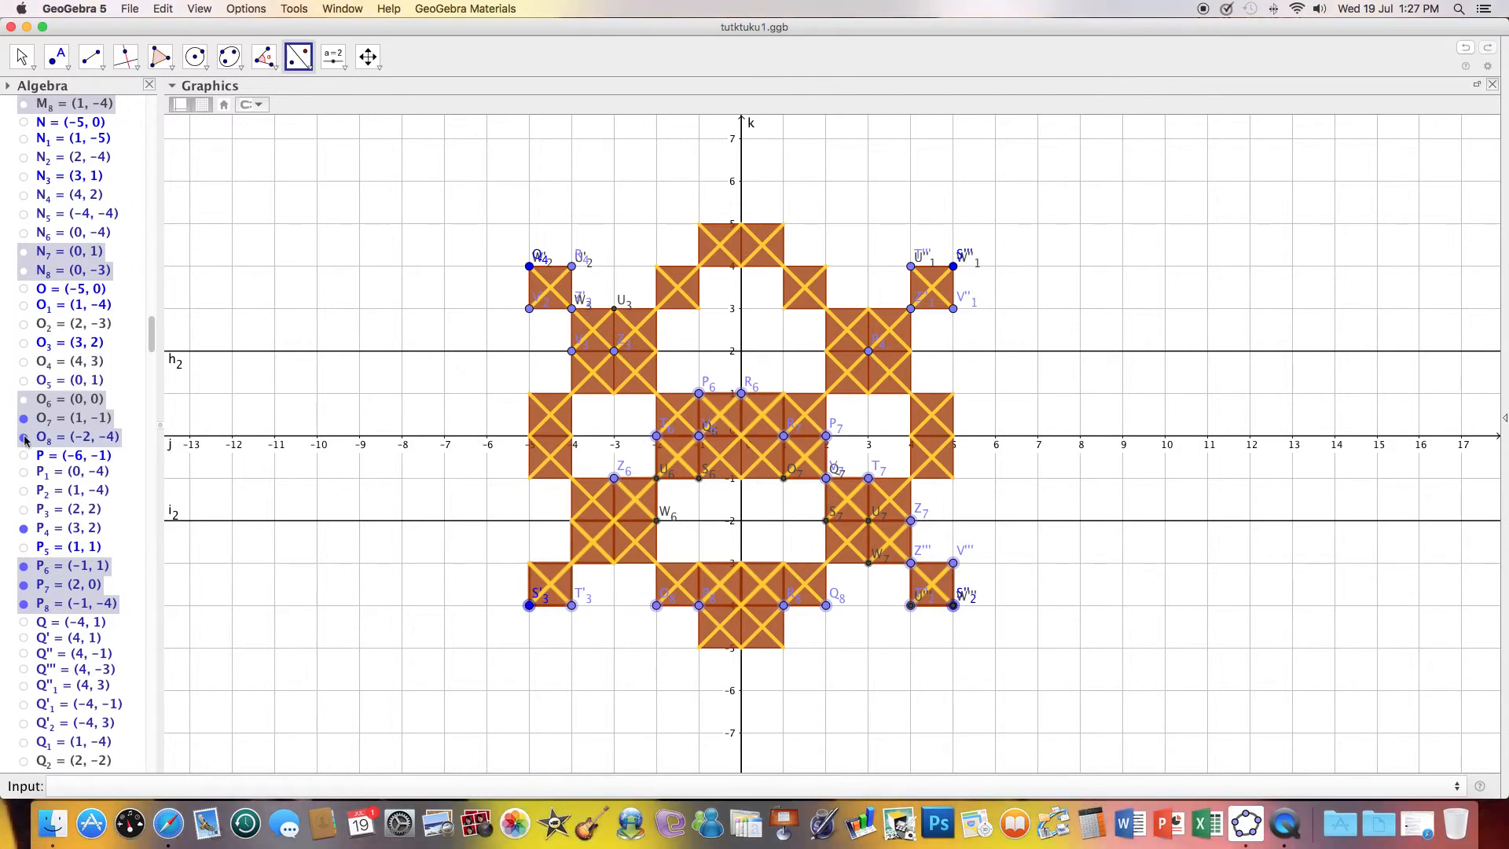
click(24, 424)
click(23, 437)
click(23, 528)
click(23, 565)
click(24, 603)
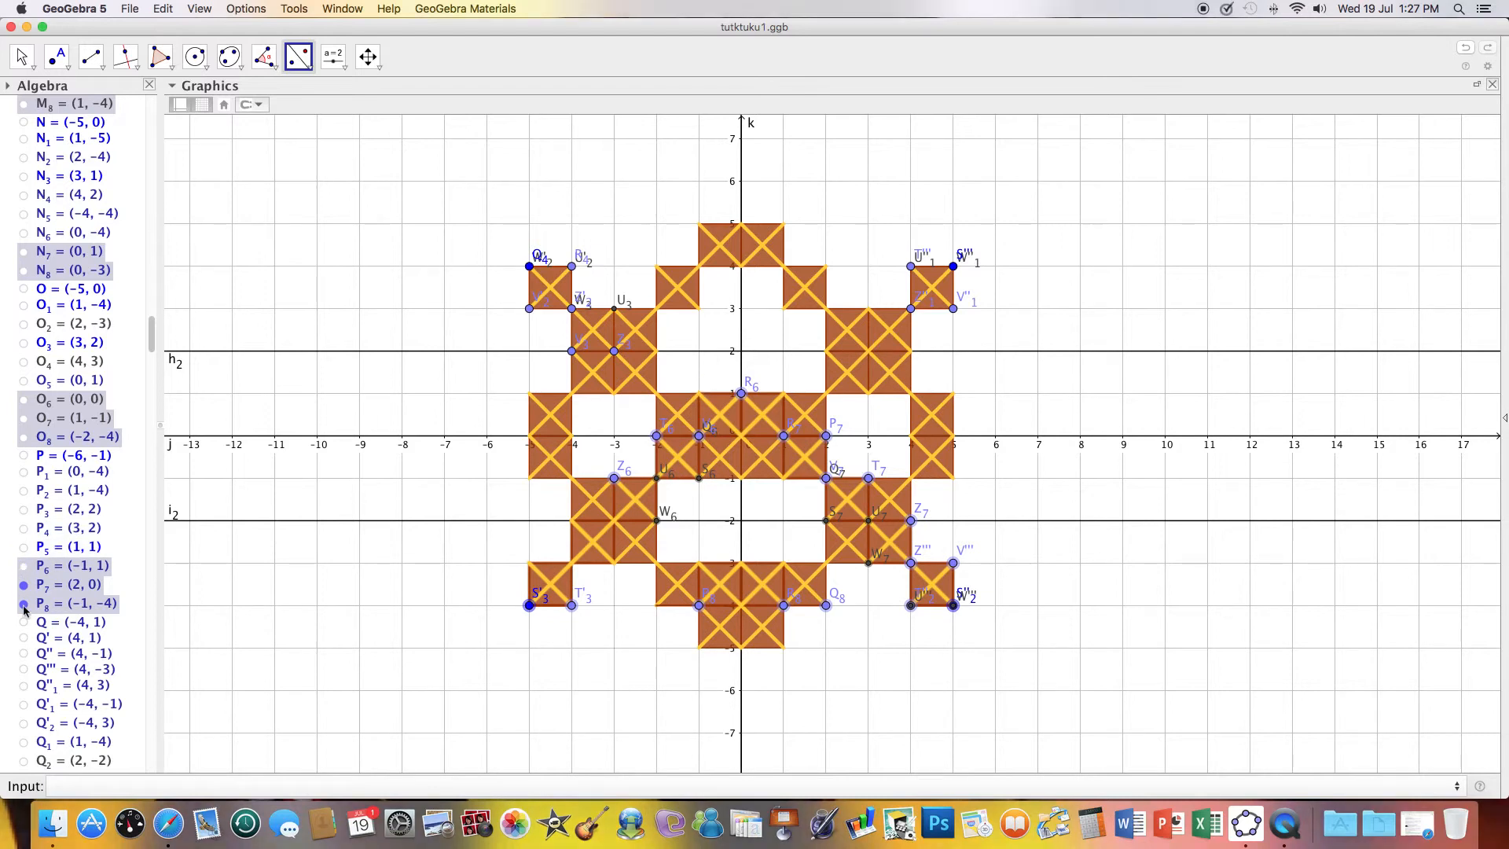
click(25, 585)
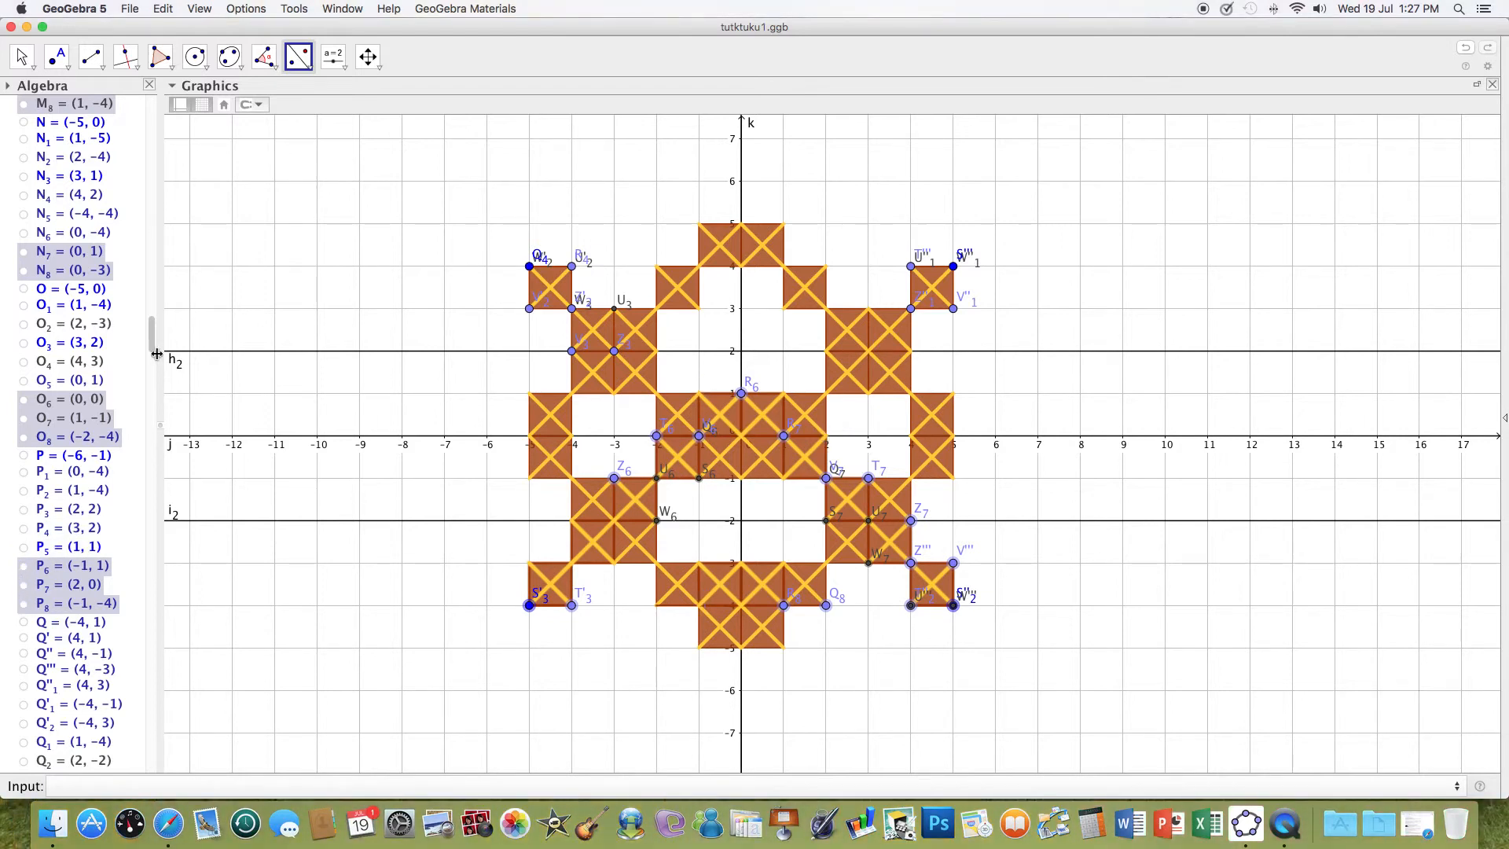
Step: Hide the reflected points Q4, Q6, Q7 and Q8
drag(152, 343, 152, 368)
click(24, 358)
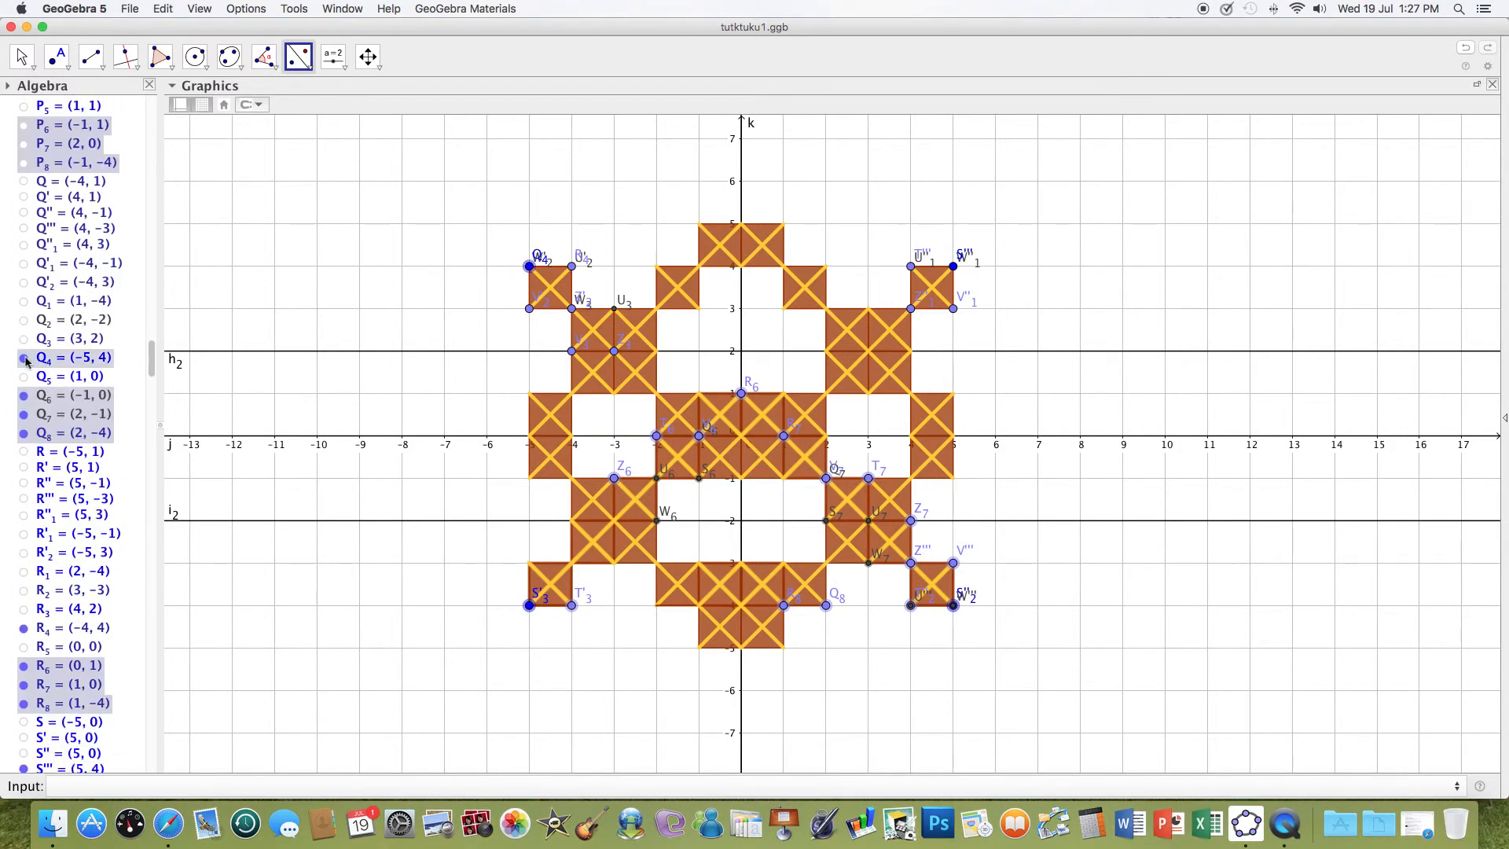
click(24, 359)
click(25, 395)
click(24, 414)
click(24, 433)
Step: Hide the reflected points R4, R6, R7 and R8
click(25, 628)
click(24, 665)
click(24, 685)
drag(150, 366, 150, 382)
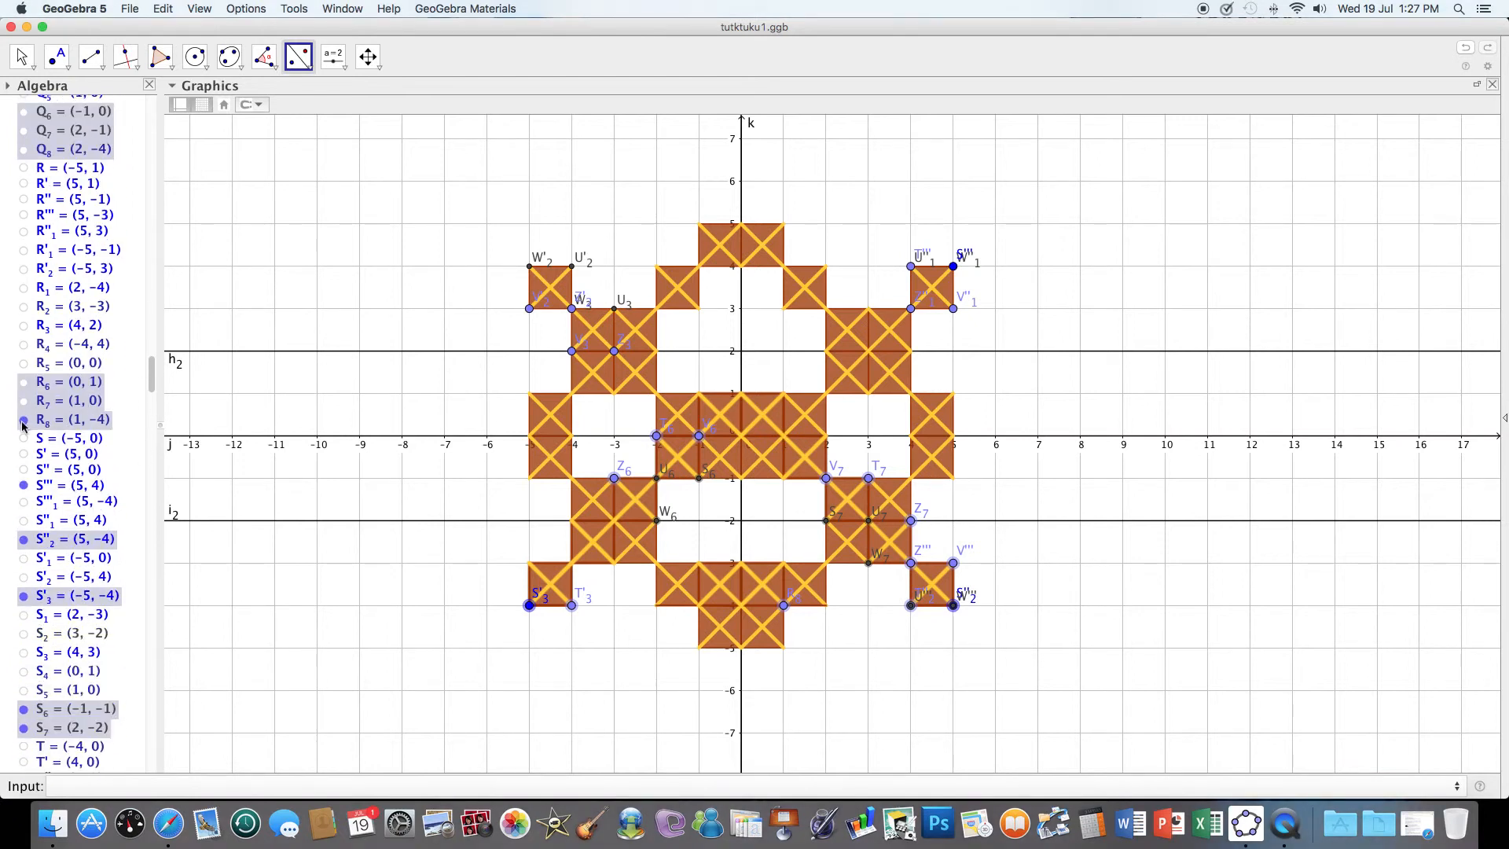
Step: Hide the reflected points S''', S''2, S'3, S6 and S7
click(22, 497)
click(24, 486)
click(24, 595)
click(23, 539)
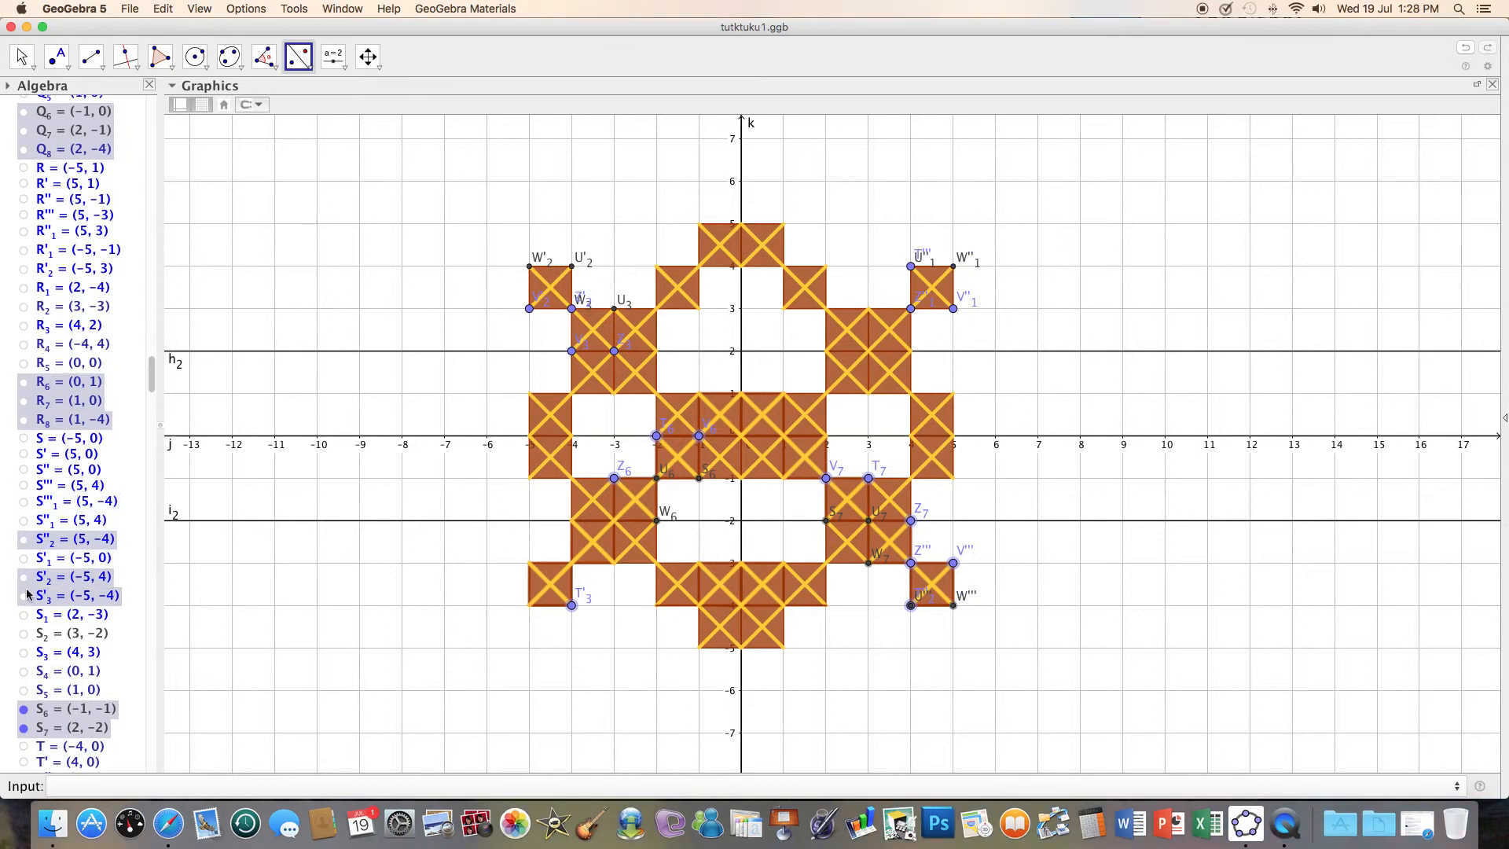
click(24, 708)
click(23, 728)
Step: Hide the reflected points T''', T''2, T'3, T6 and T7
drag(150, 374, 148, 392)
click(24, 452)
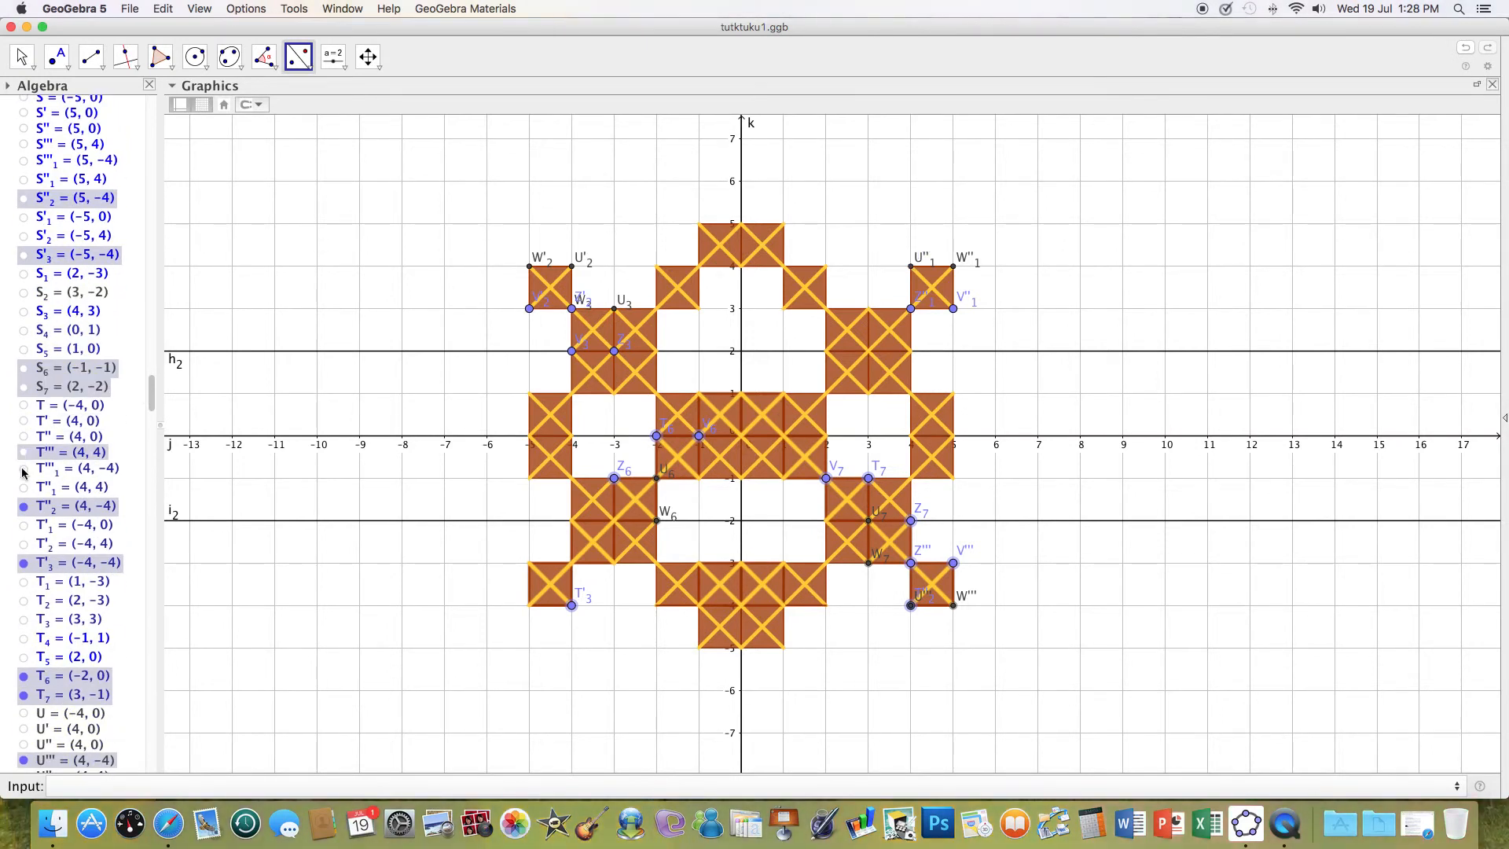
click(24, 506)
click(23, 561)
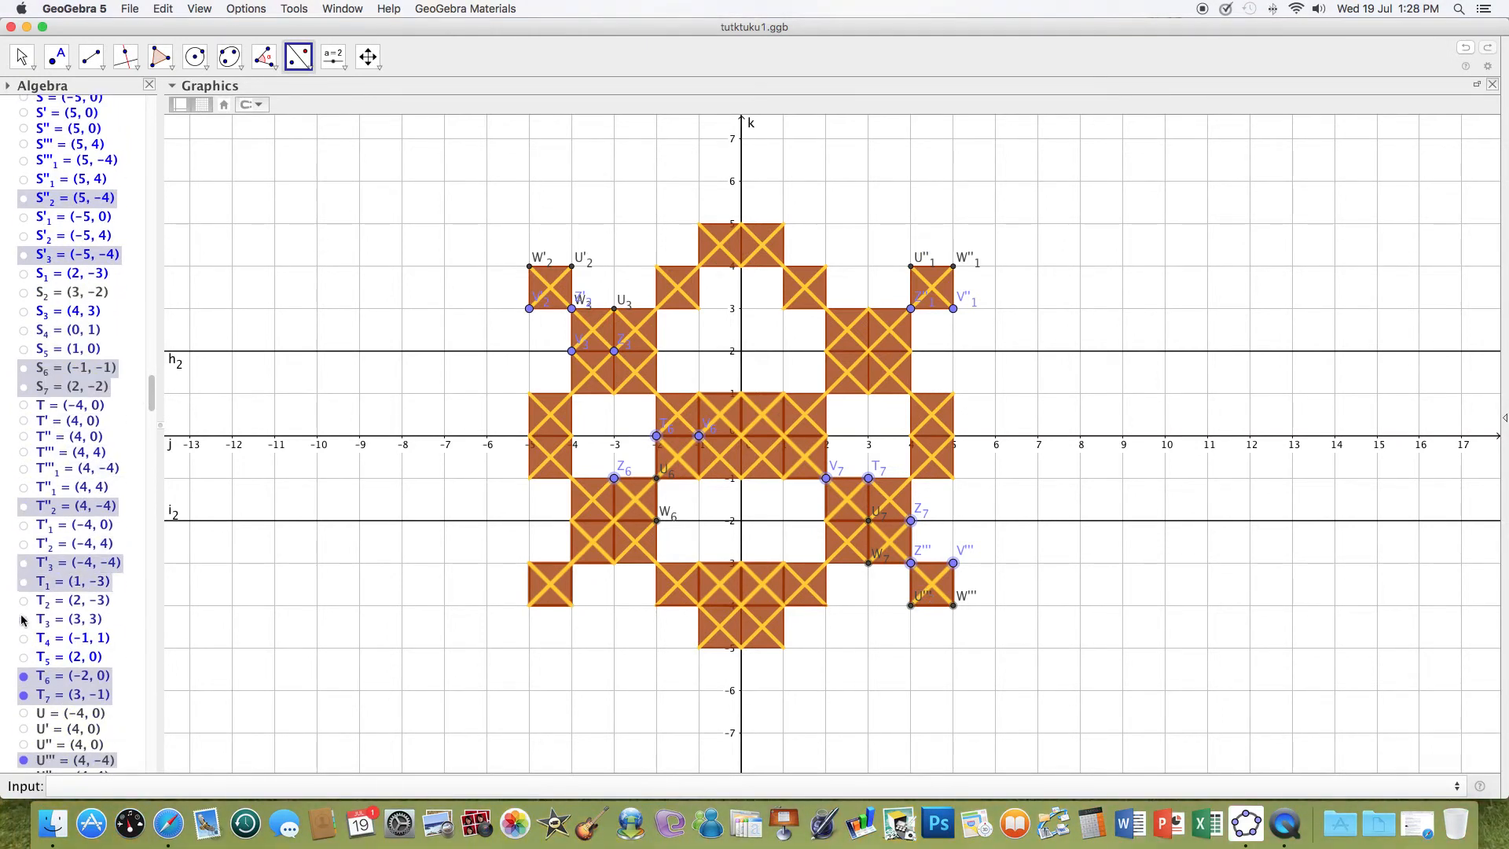
click(23, 694)
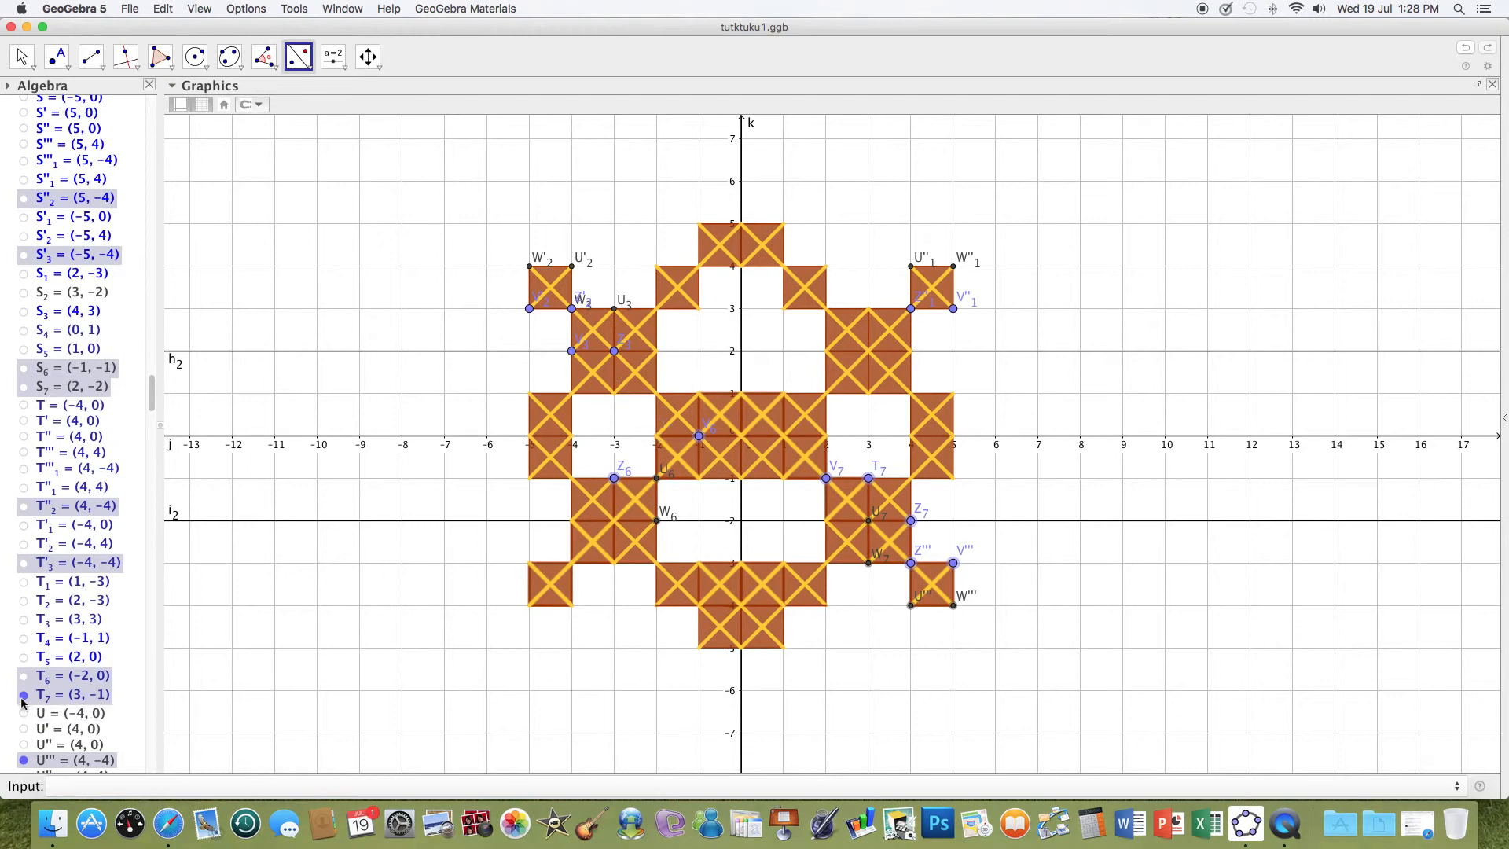
Step: Hide the reflected points U''1, U'2, U3, U6 and U7
scroll(153, 409, down, 15)
scroll(157, 442, up, 8)
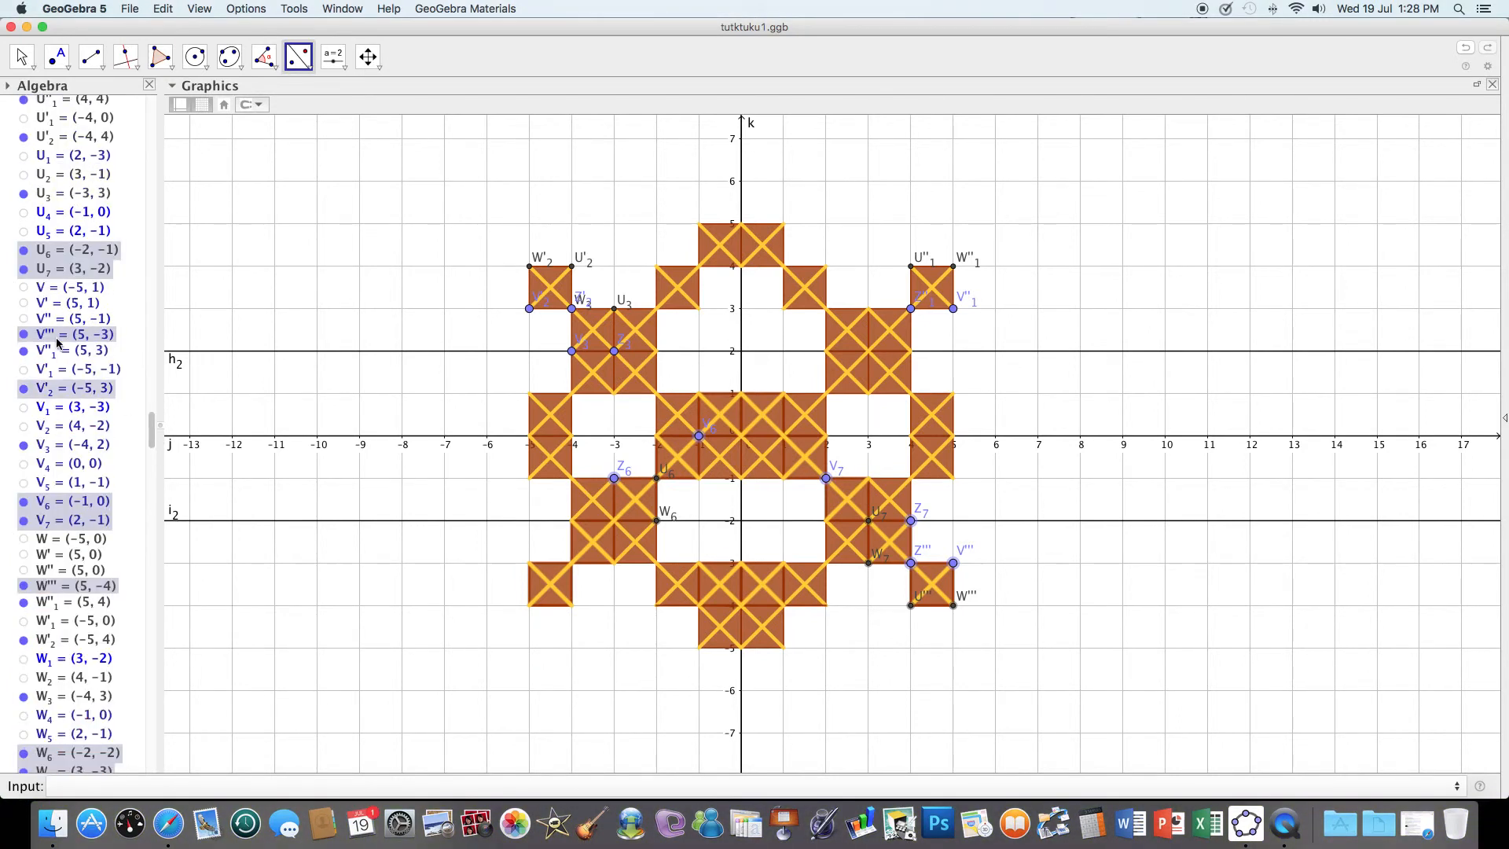
click(24, 253)
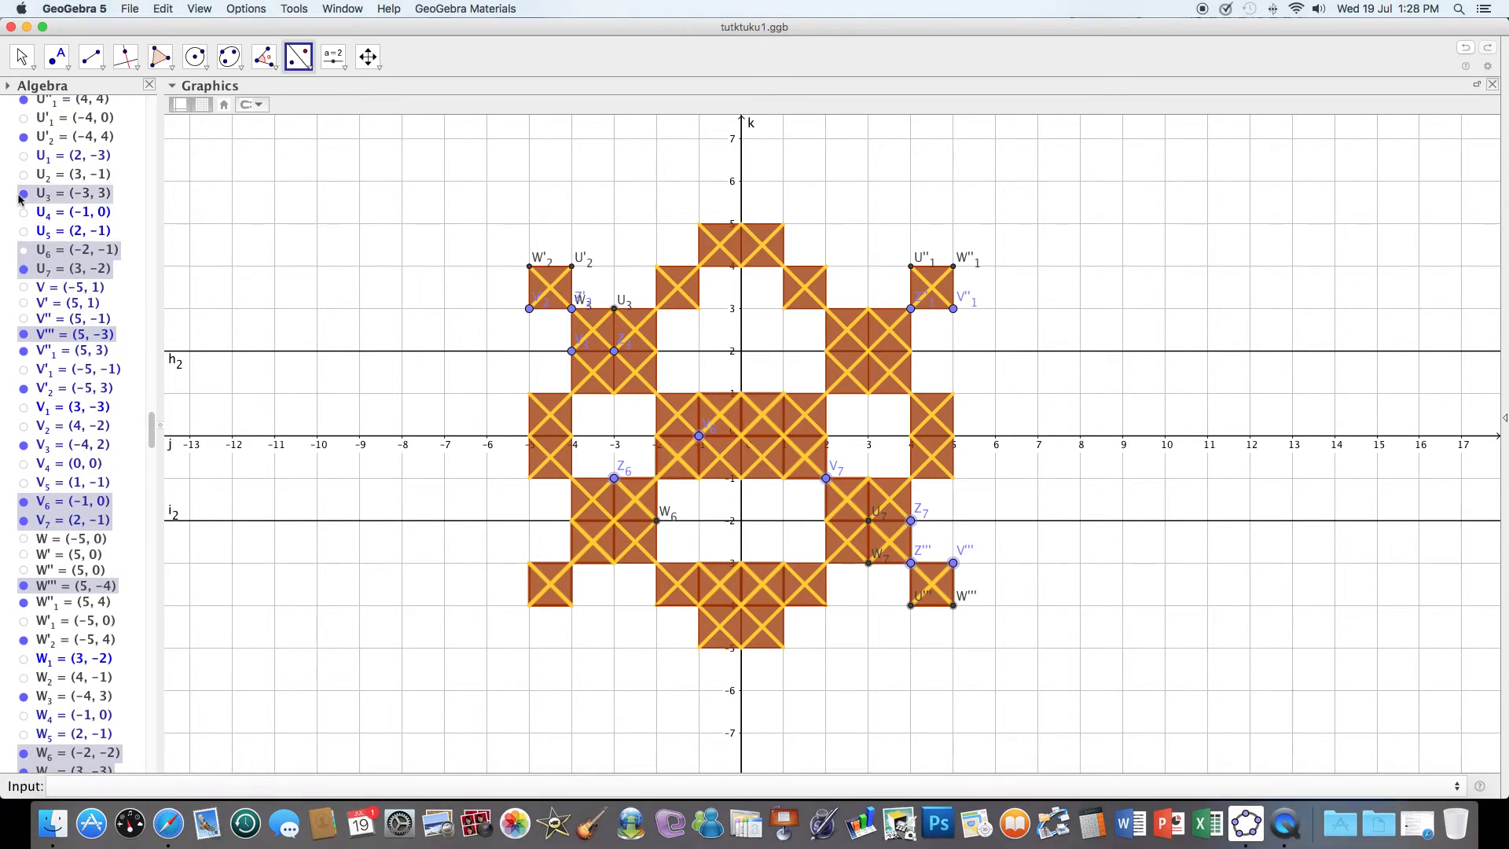
click(24, 137)
click(24, 100)
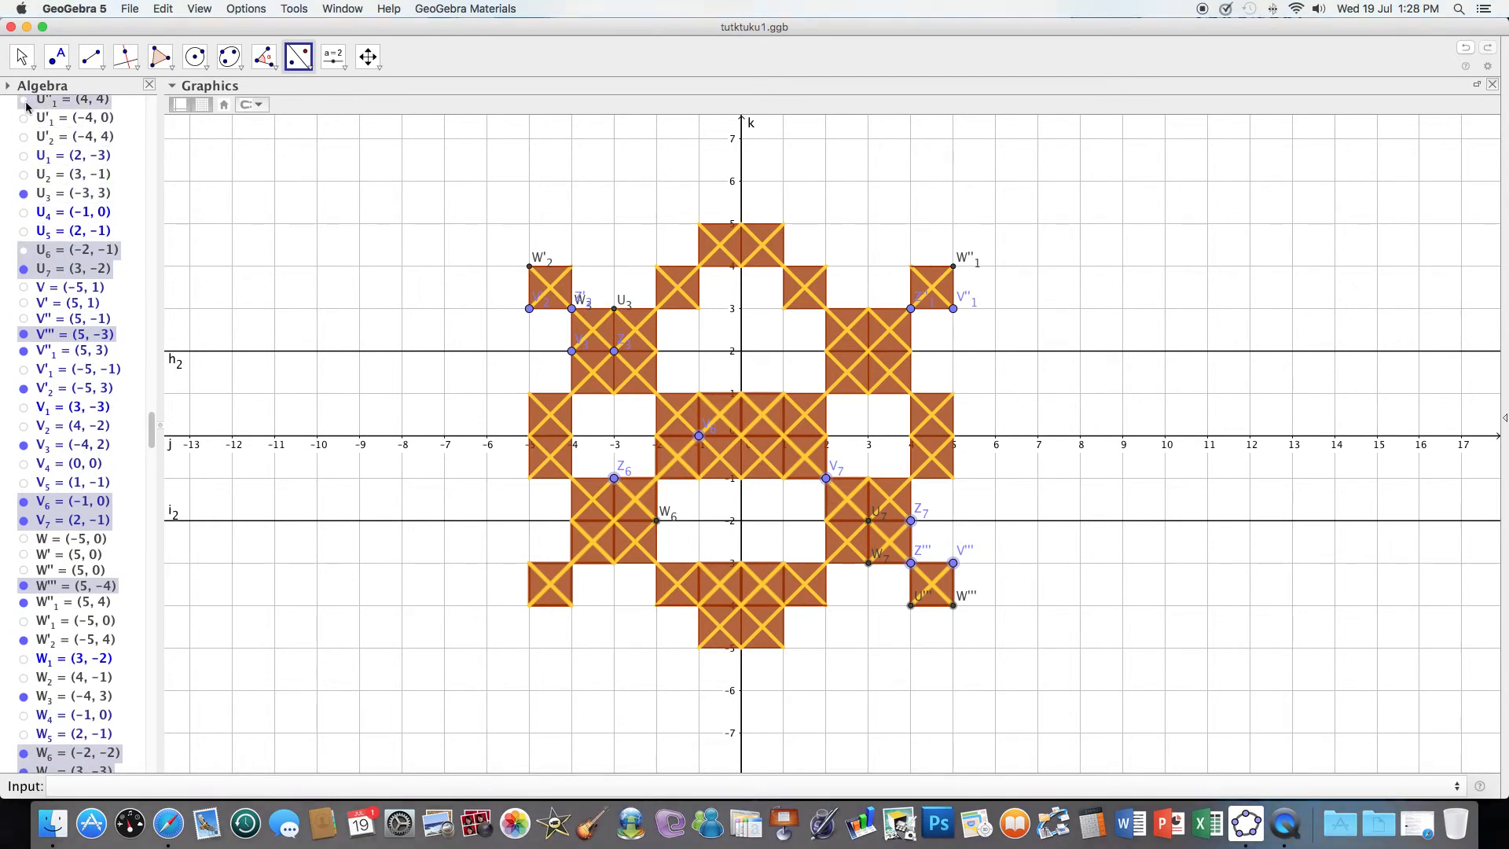
click(25, 194)
click(24, 269)
Step: Hide the reflected points V''', V''1, V'2, V3, V6 and V7
click(24, 335)
click(24, 351)
click(24, 389)
click(24, 426)
click(23, 445)
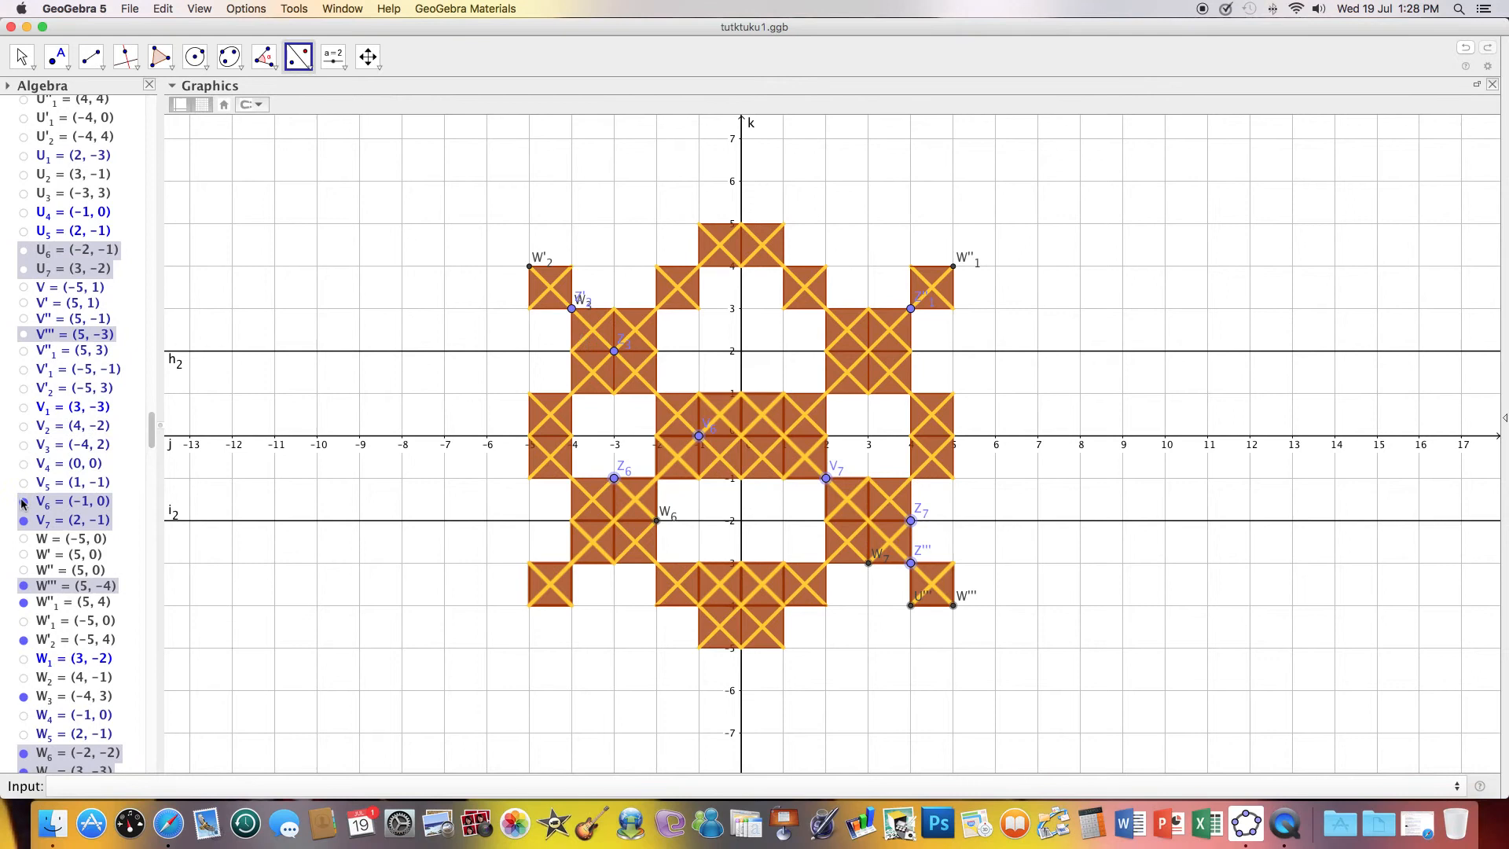
click(23, 501)
click(24, 520)
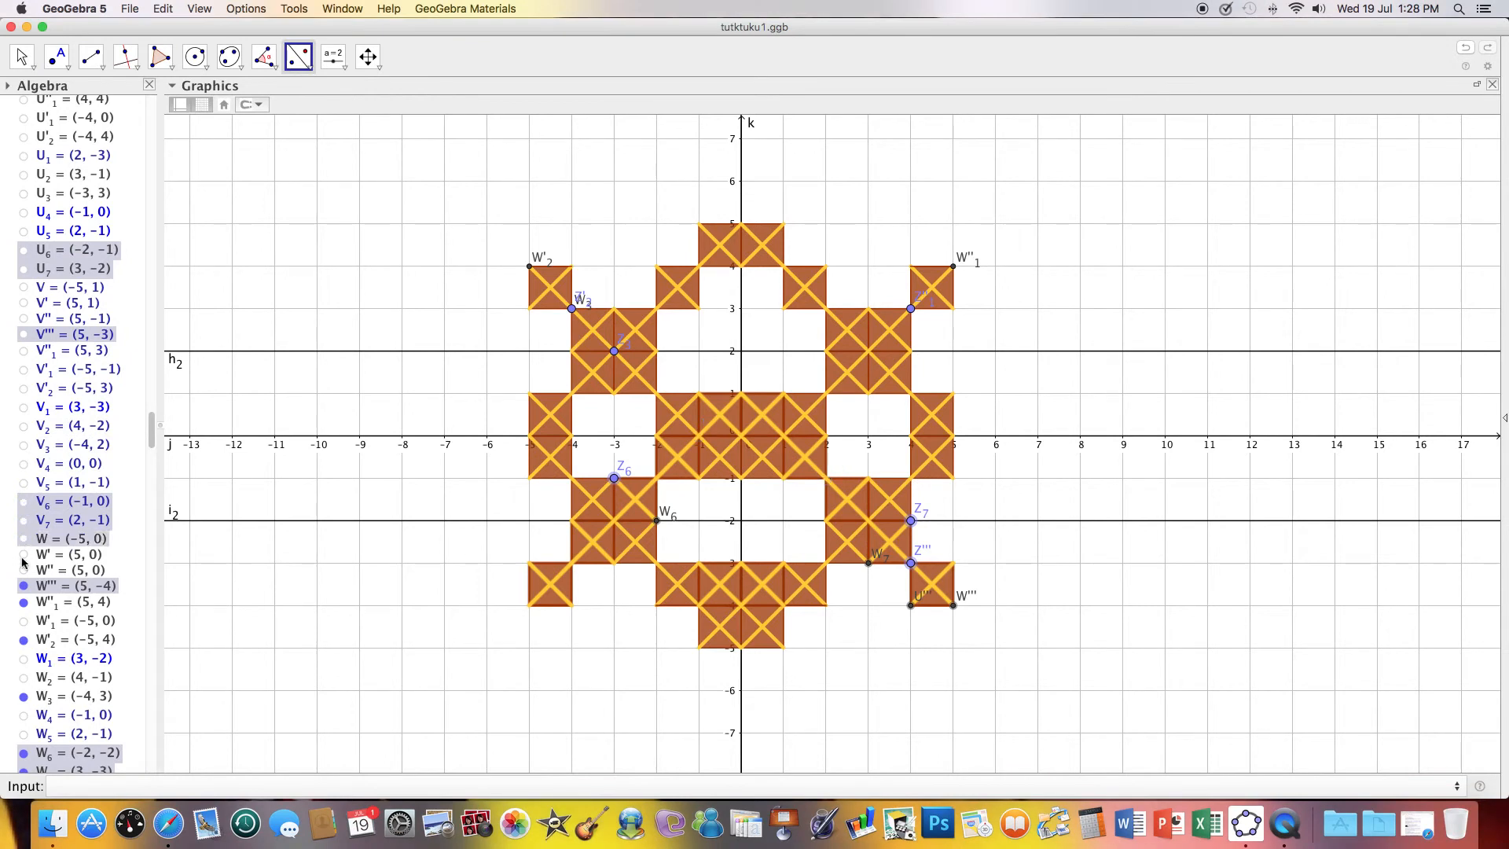
Step: Hide the reflected points W''', W''1, W'2, W3, W6 and W7
click(24, 585)
click(23, 602)
click(24, 640)
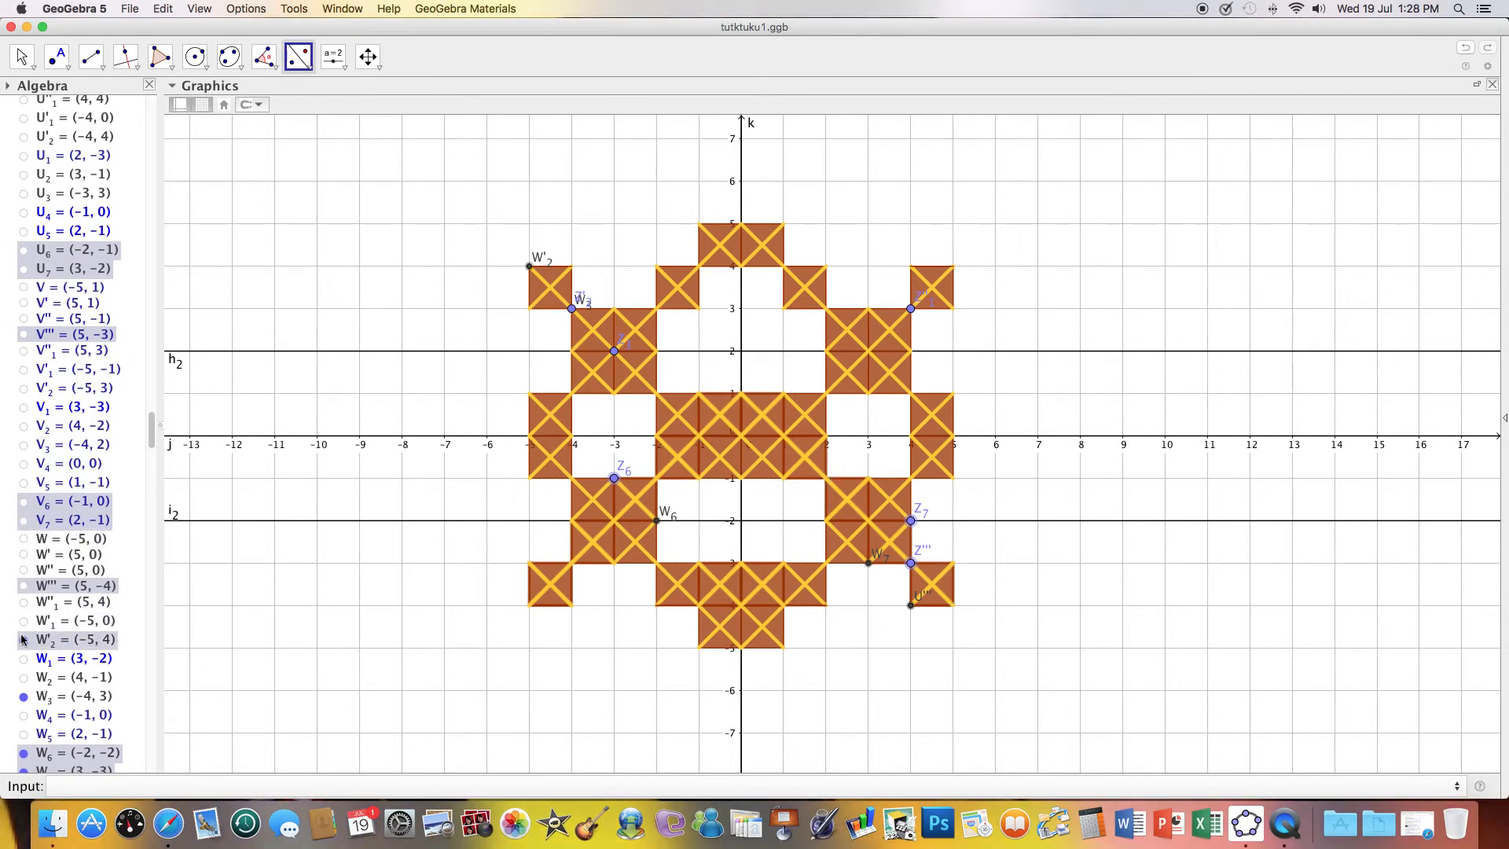
click(24, 696)
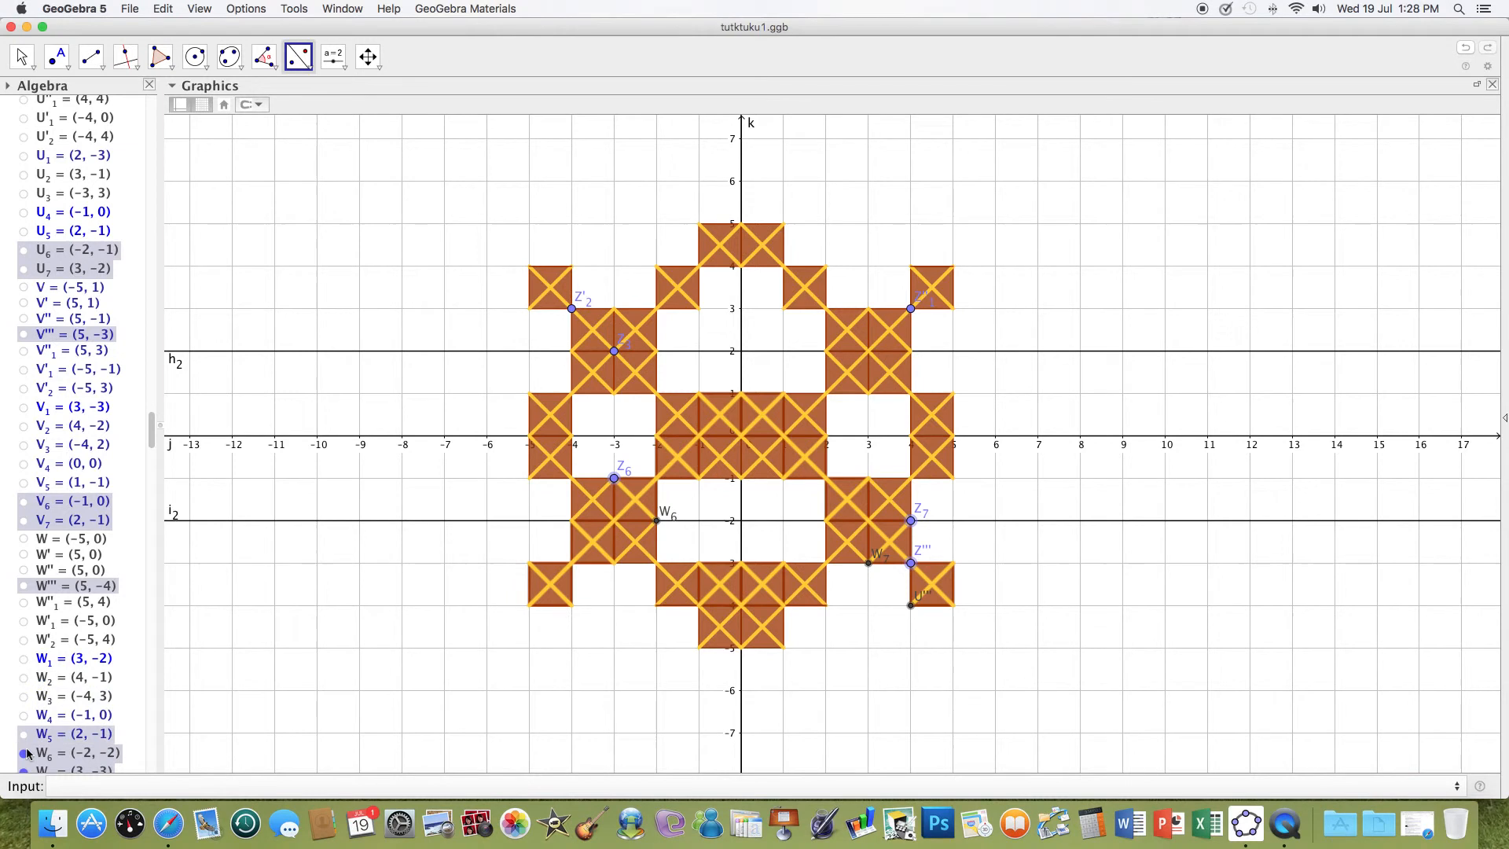
scroll(154, 442, down, 8)
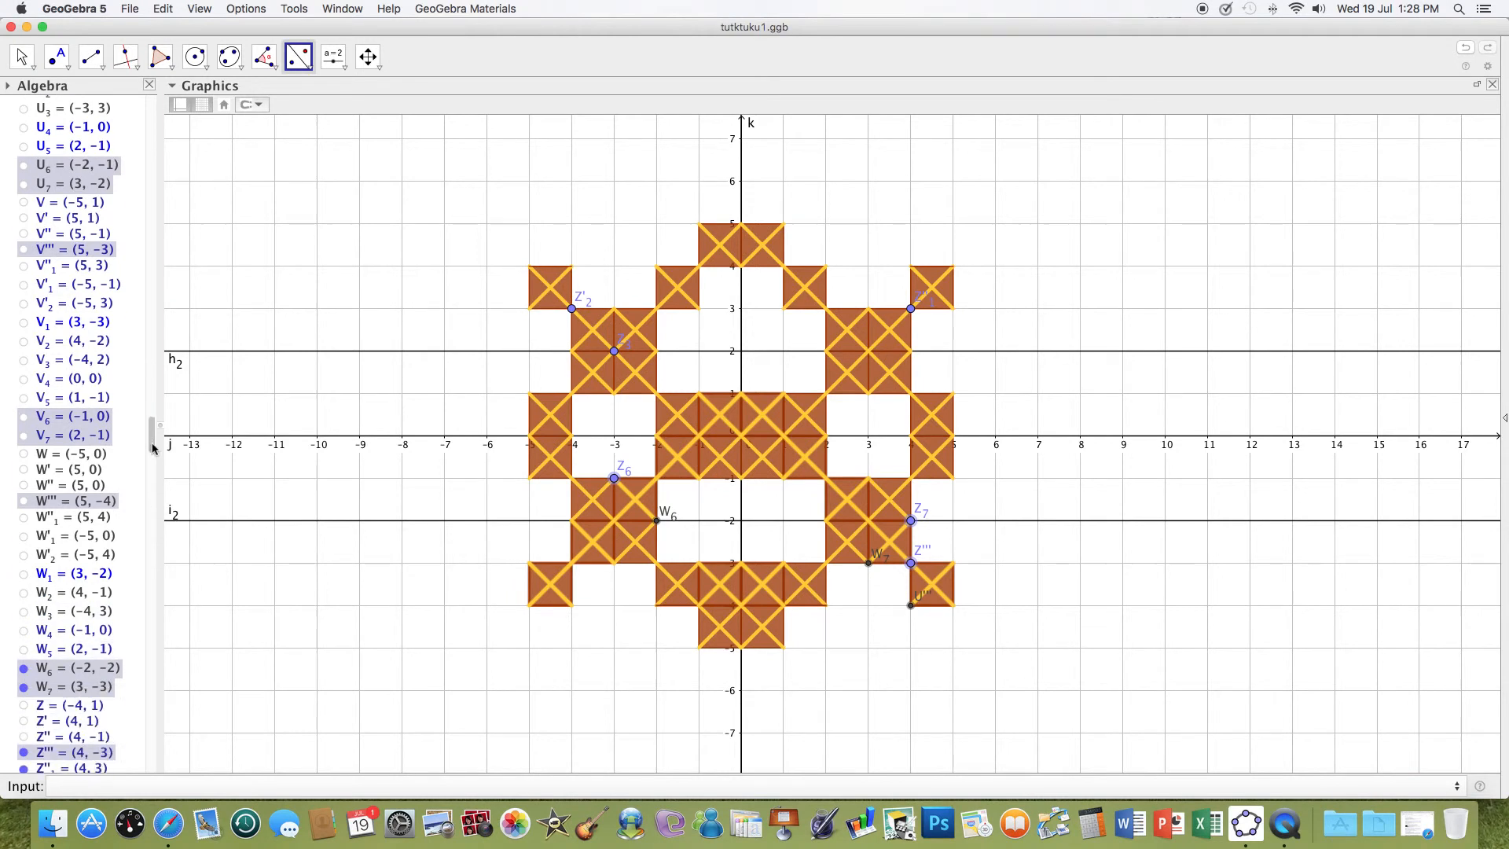
click(24, 440)
click(24, 459)
Step: Hide the reflected points Z''', Z''1, Z'2, Z3, Z6 and Z7
click(24, 524)
click(24, 540)
click(24, 578)
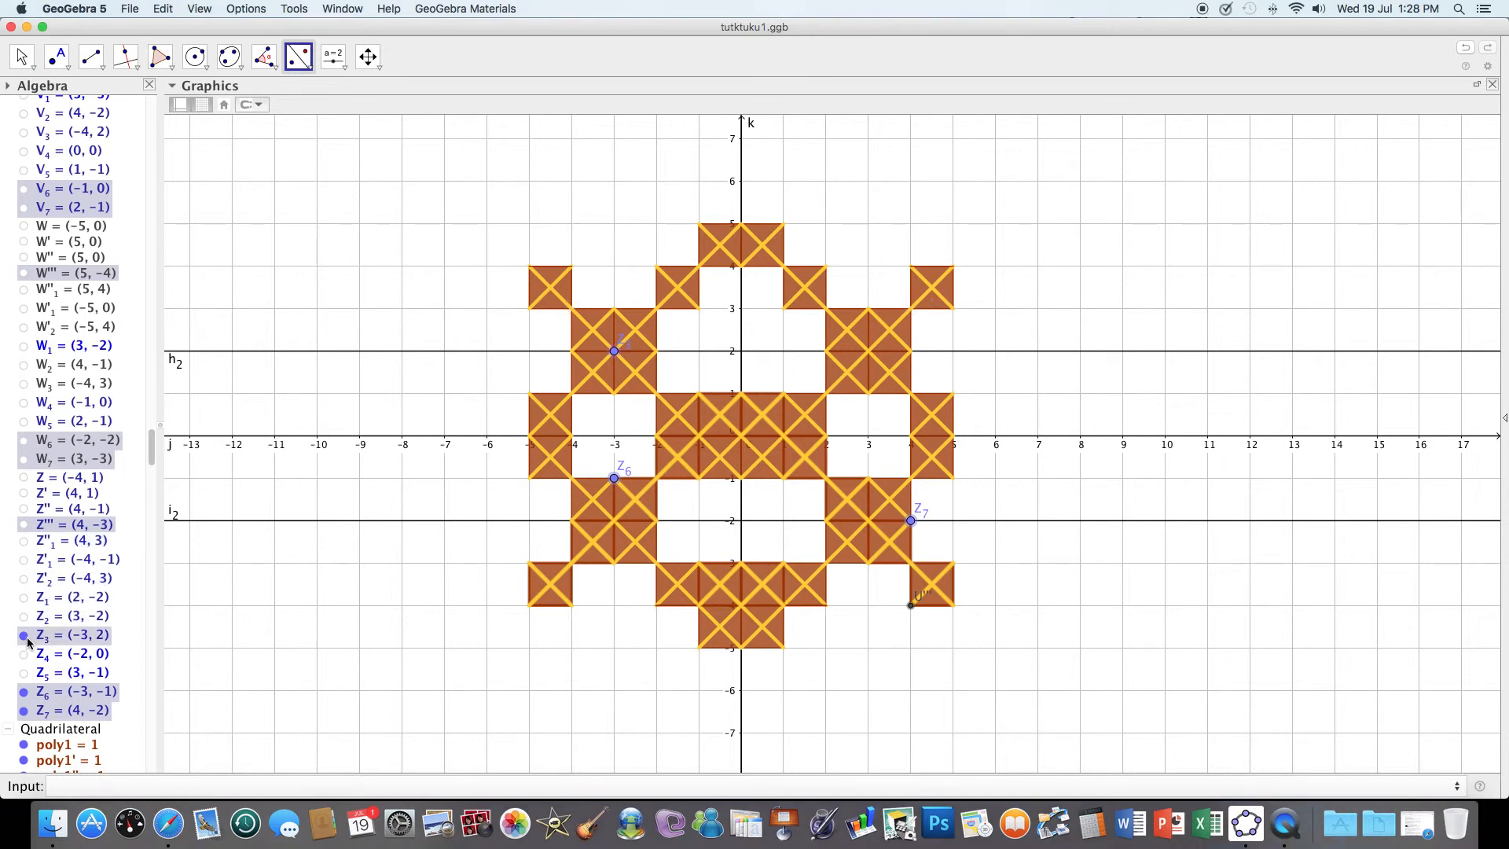
click(24, 635)
click(24, 691)
click(24, 712)
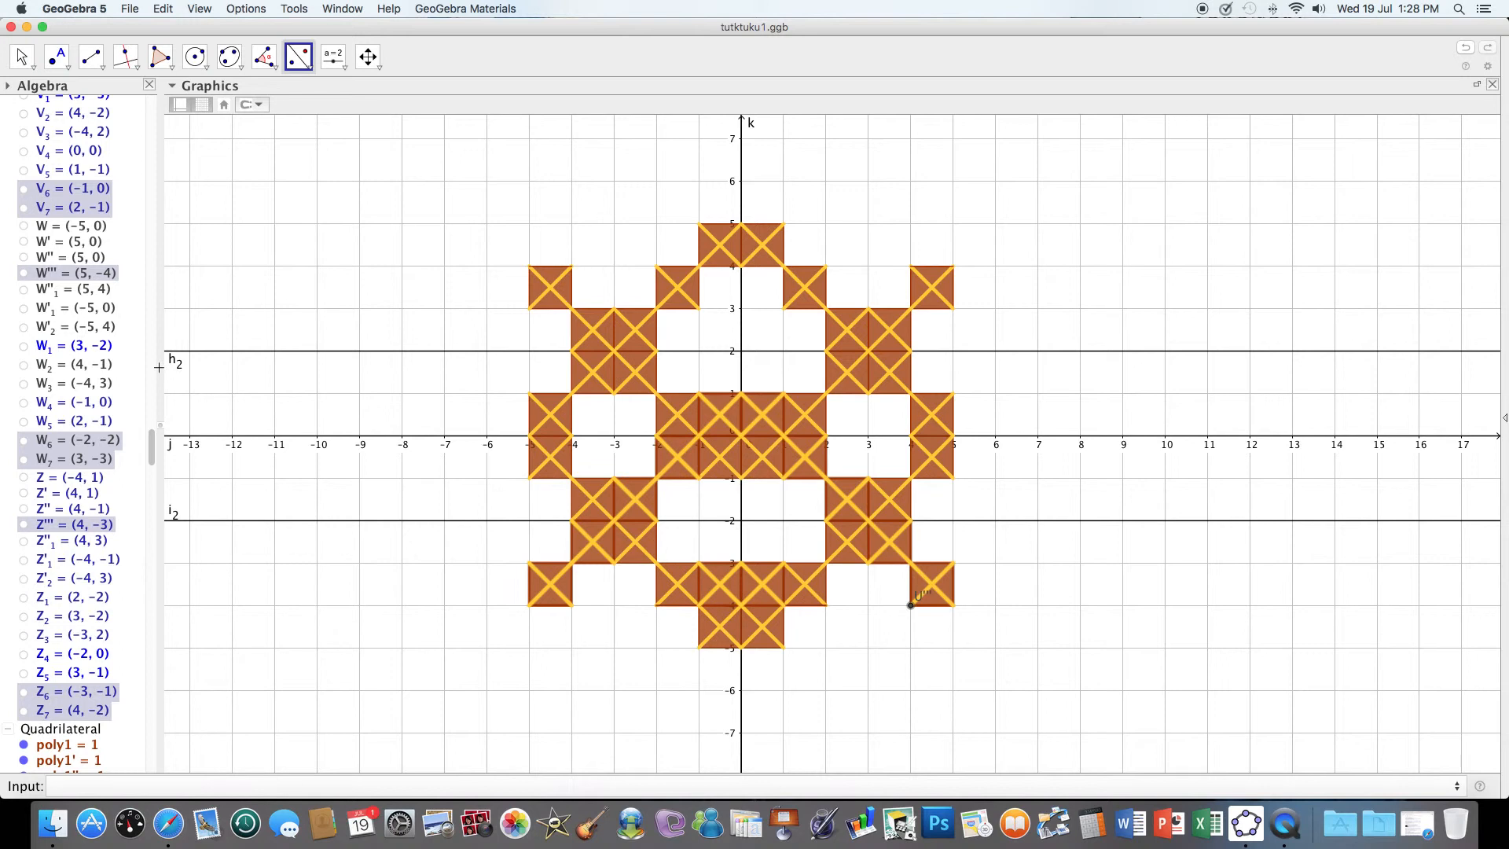
Step: Hide the four lines y = 2, y = -2, y = 0 and x = 0
drag(154, 458, 187, 102)
click(24, 121)
click(23, 140)
click(24, 158)
click(24, 177)
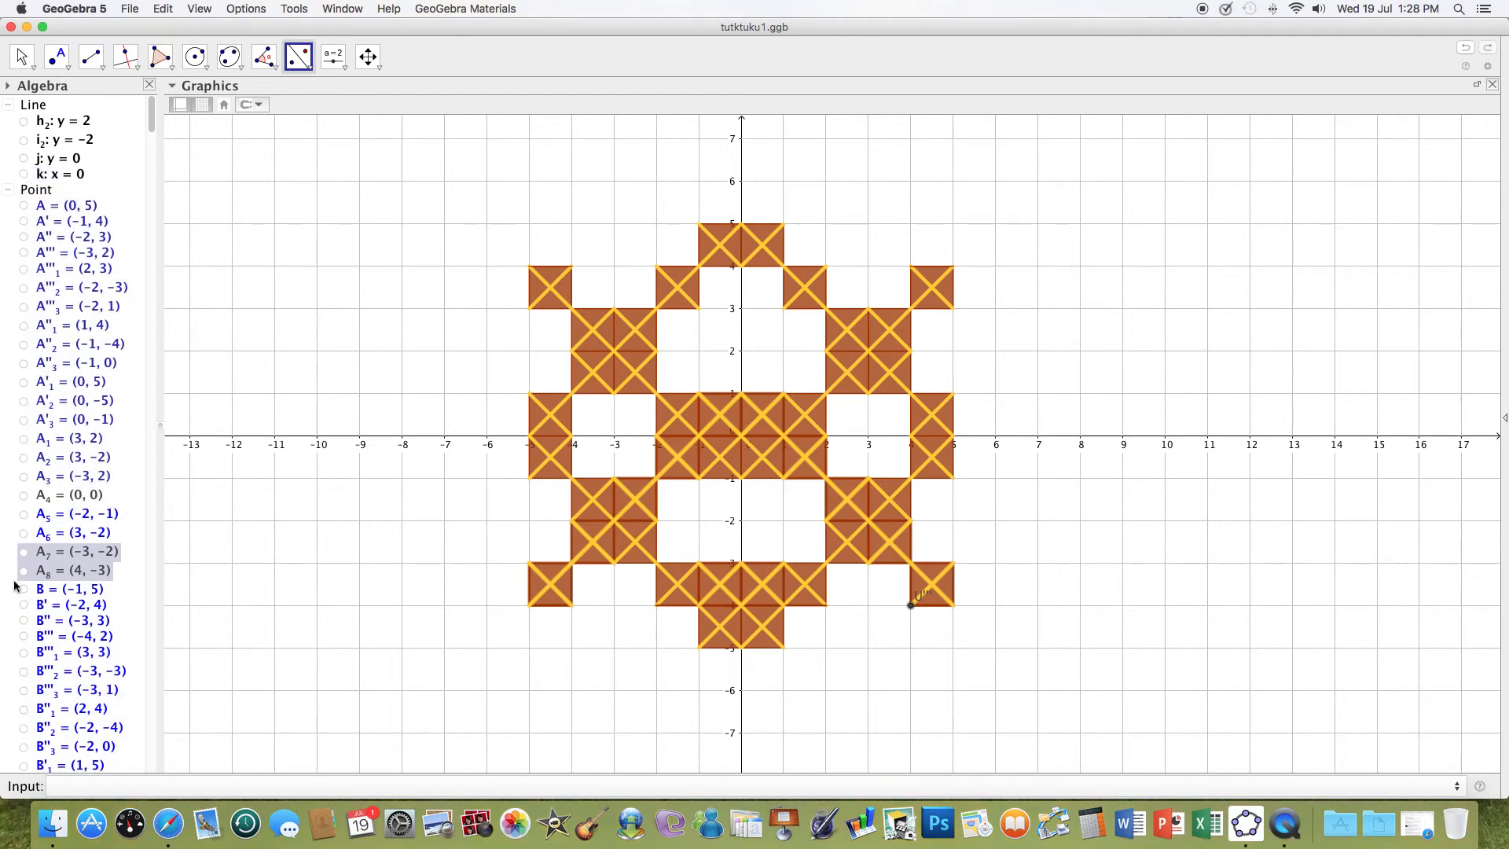
Step: Add the boundary lines y = 5, y = -5, x = -5 and x = 5 around the pattern
click(68, 788)
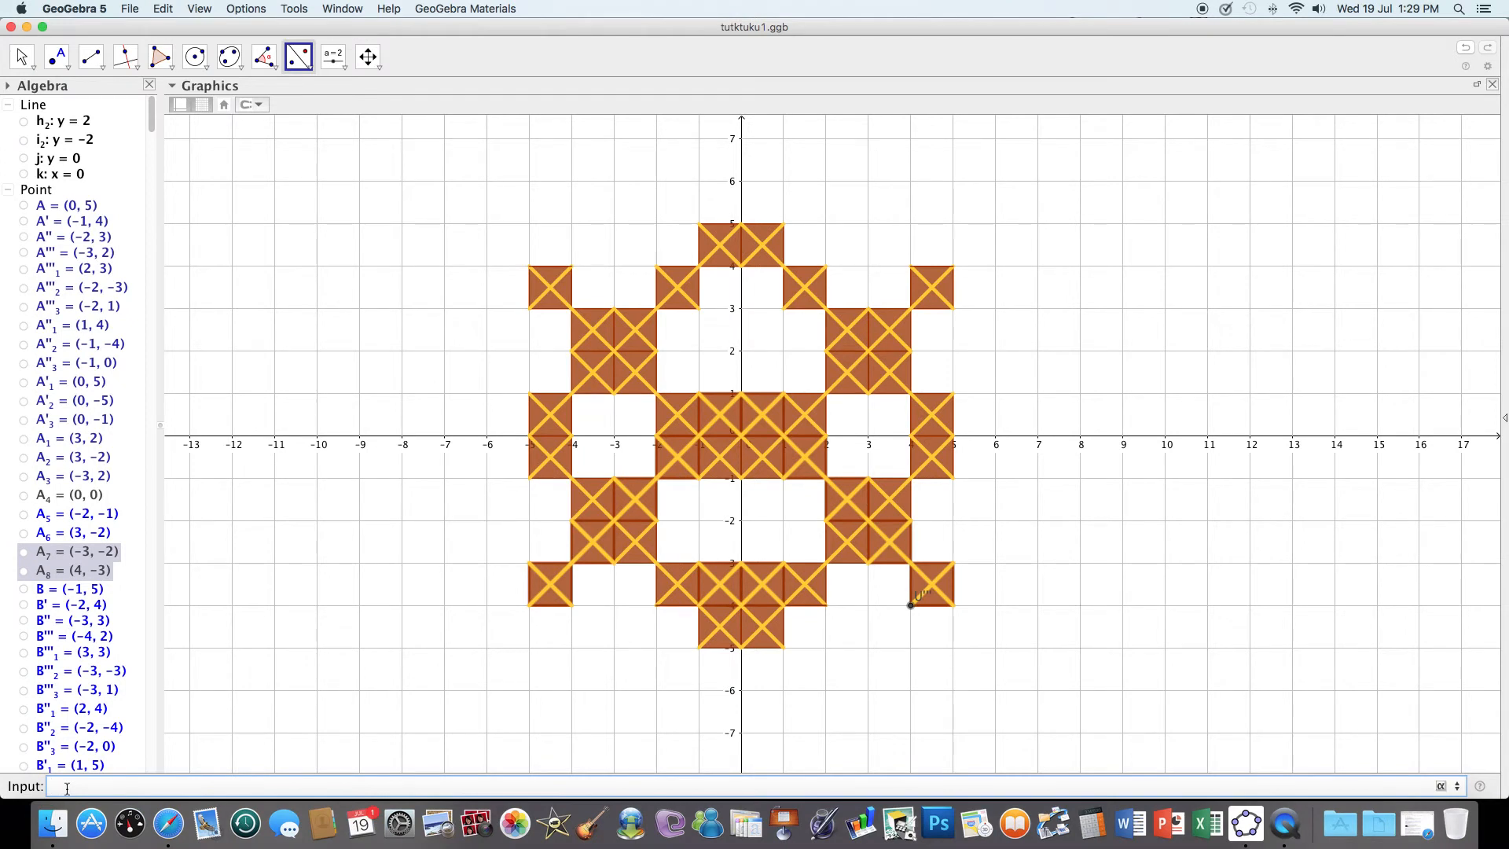
text(y = 5)
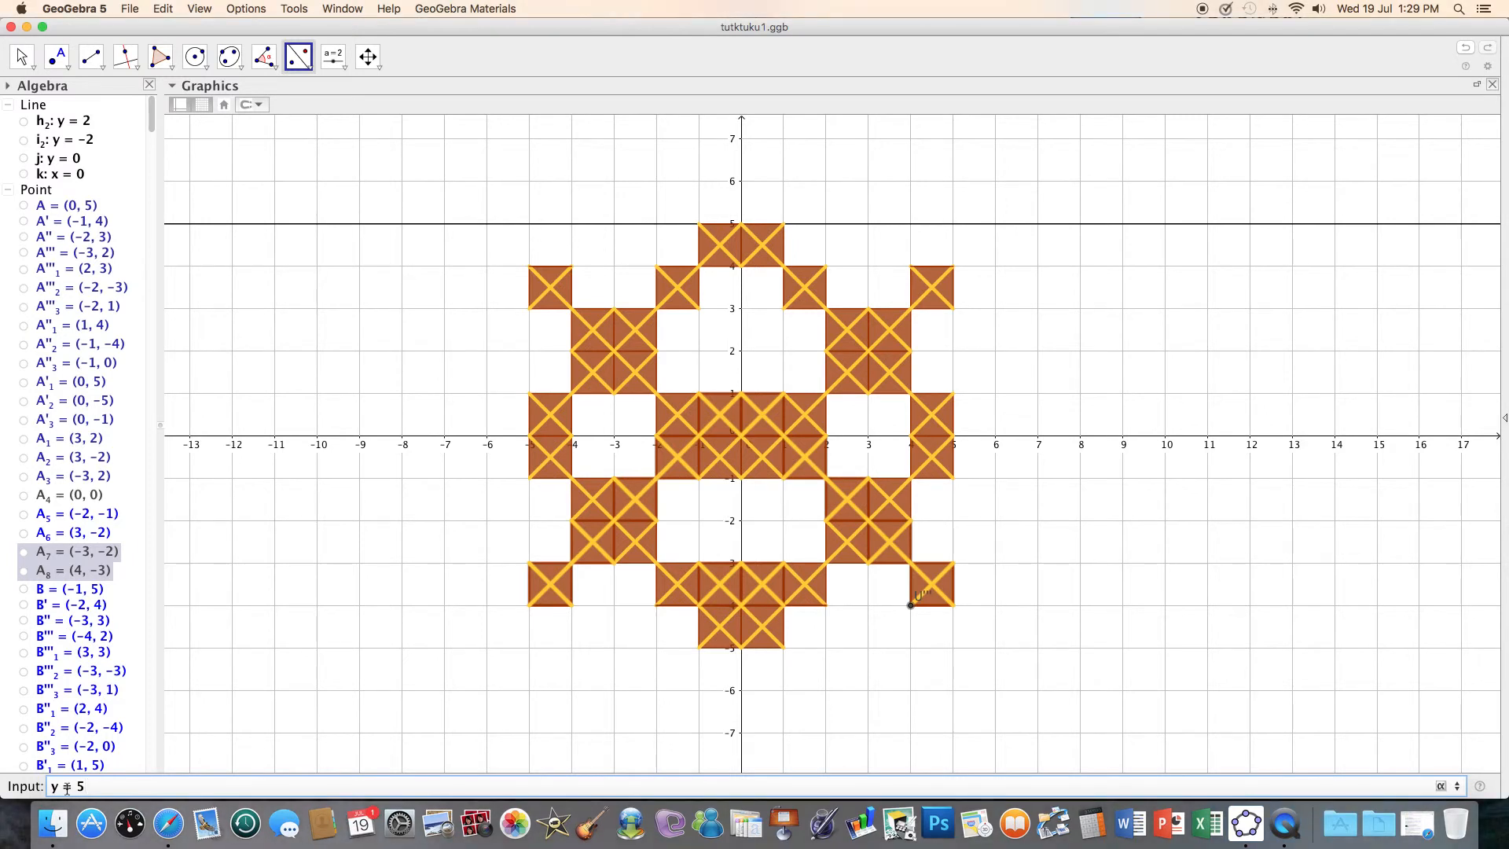
key(Return)
text(y=-5)
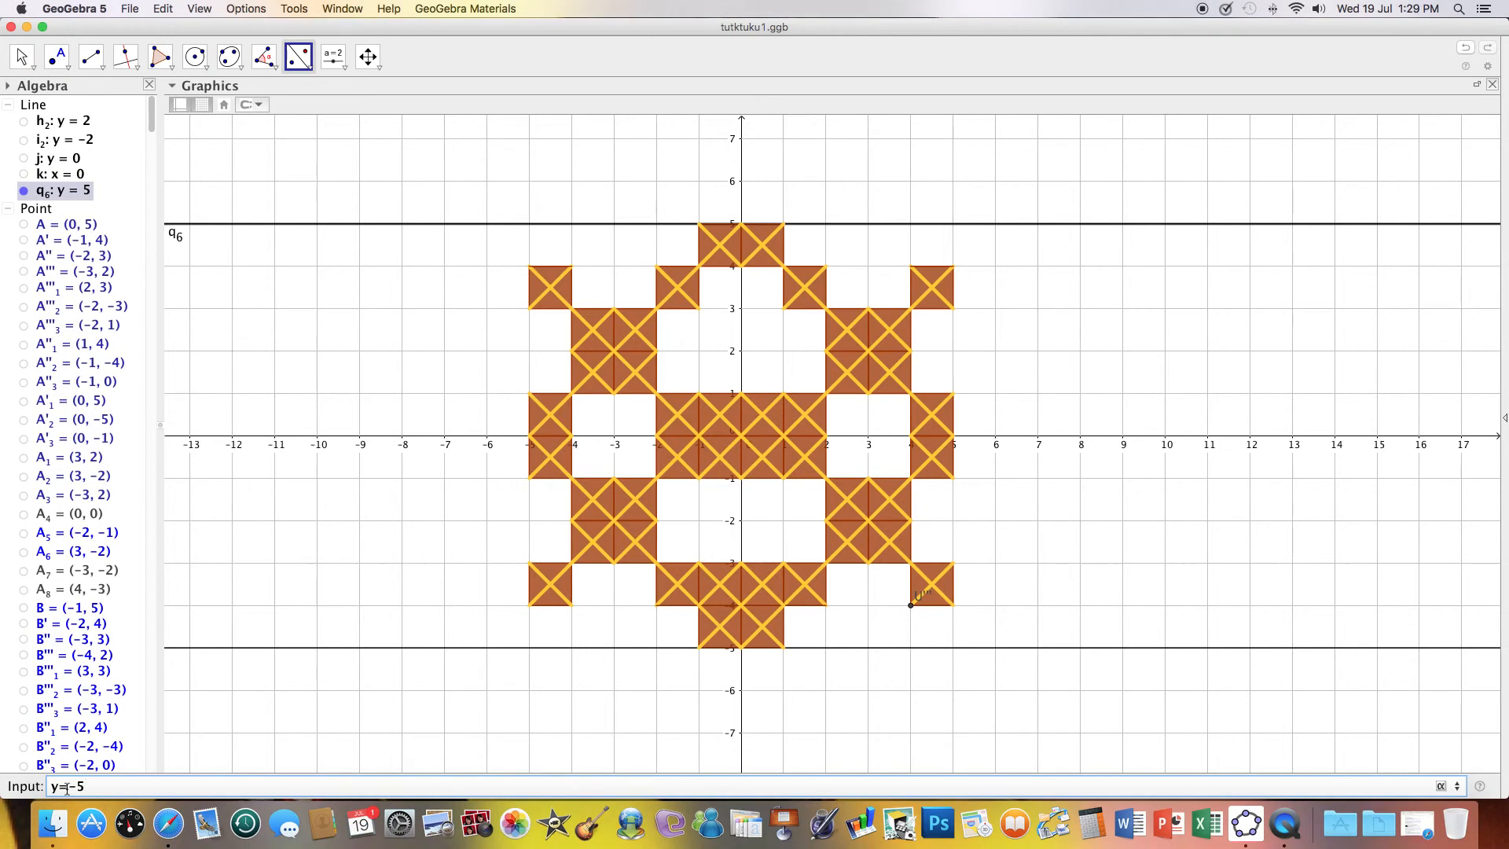
key(Return)
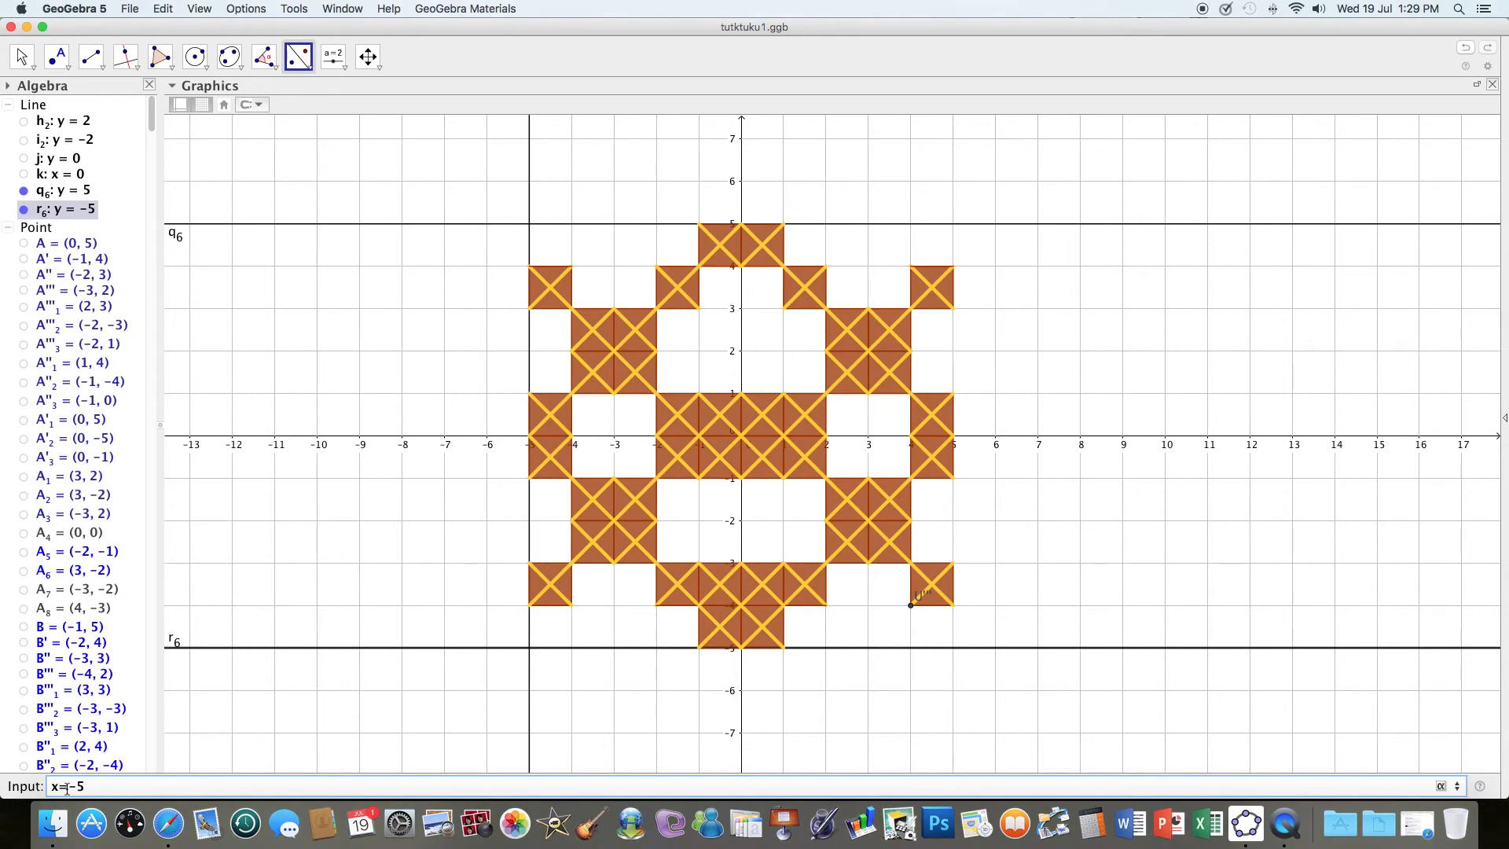
key(Return)
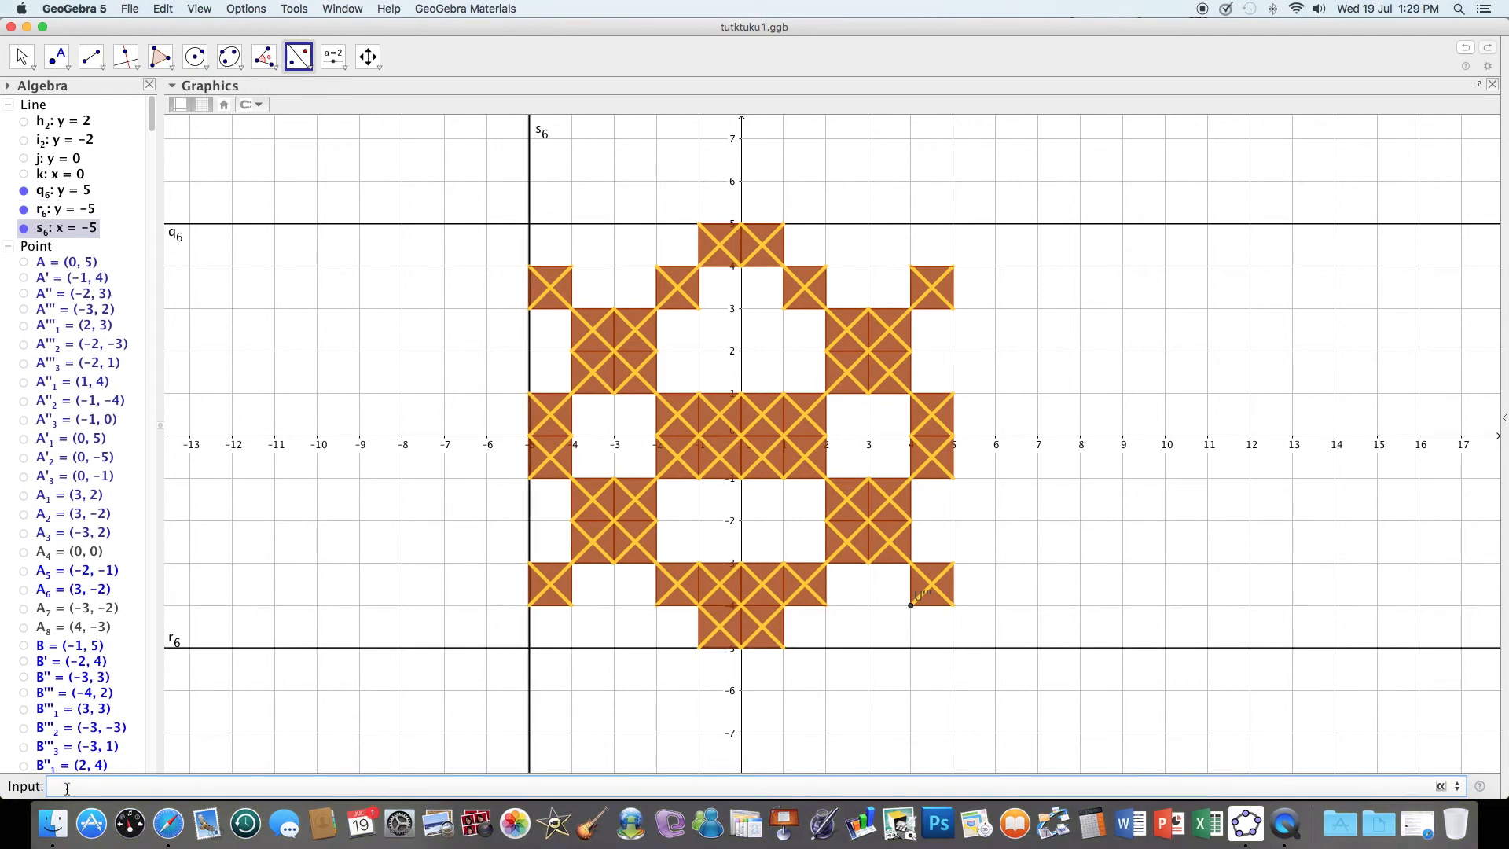
text(x=5)
key(Return)
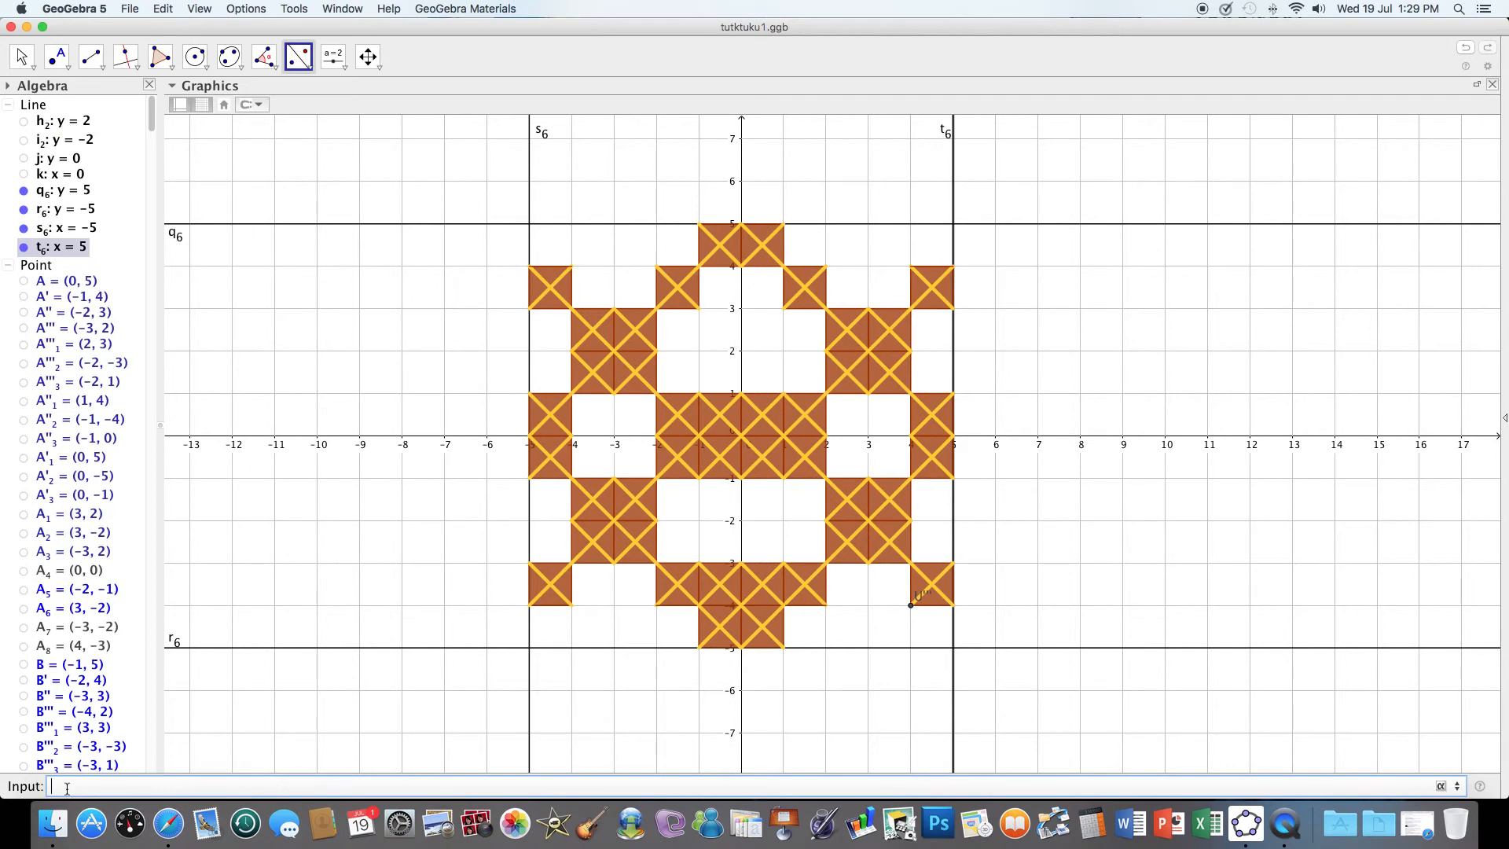
Step: Try to reflect the whole brown pattern about the line x = 5
scroll(271, 524, down, 1)
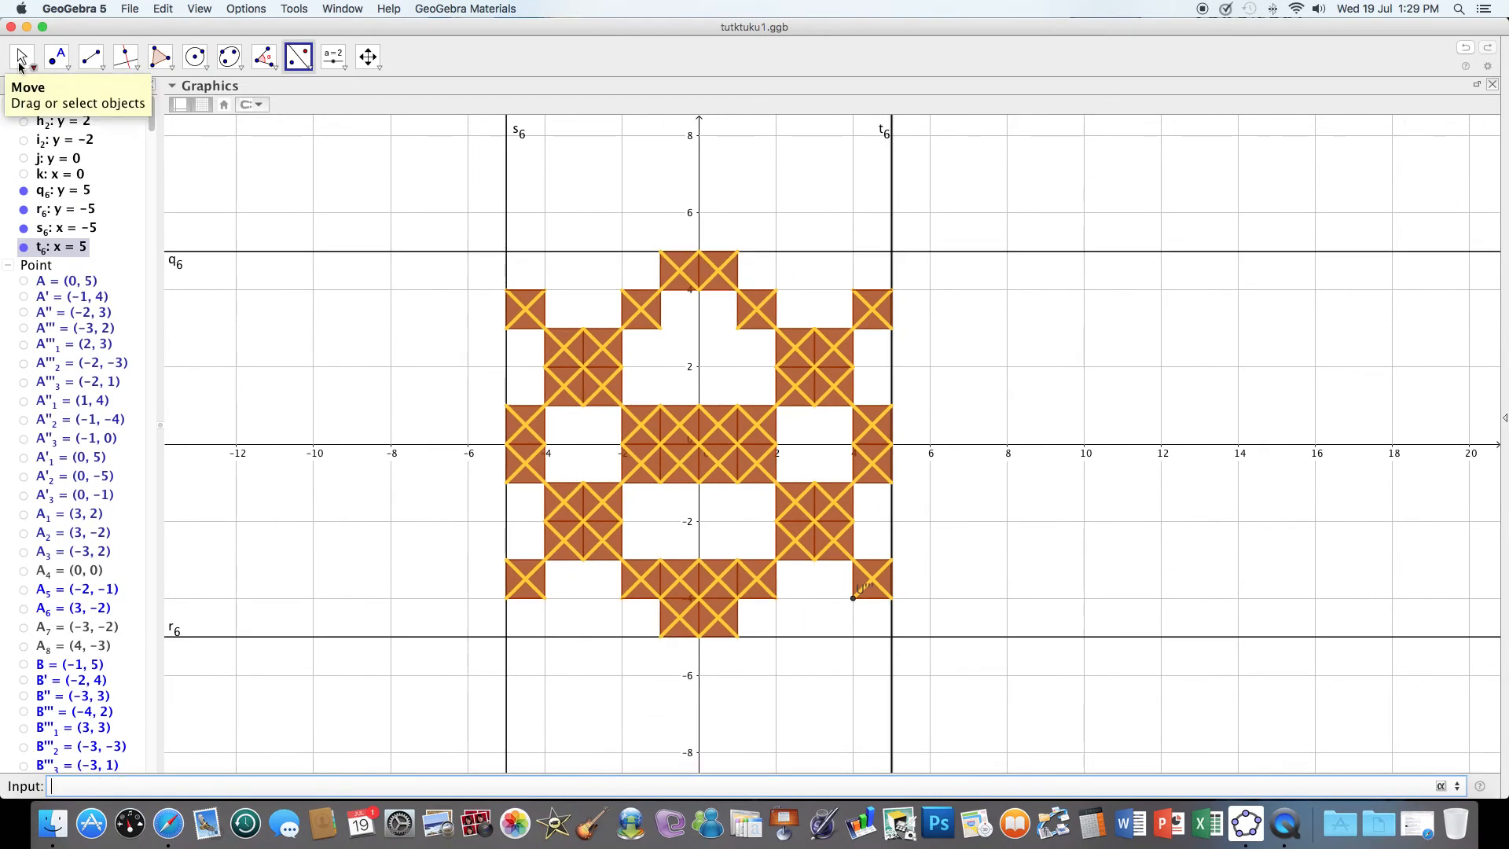
click(165, 10)
click(184, 30)
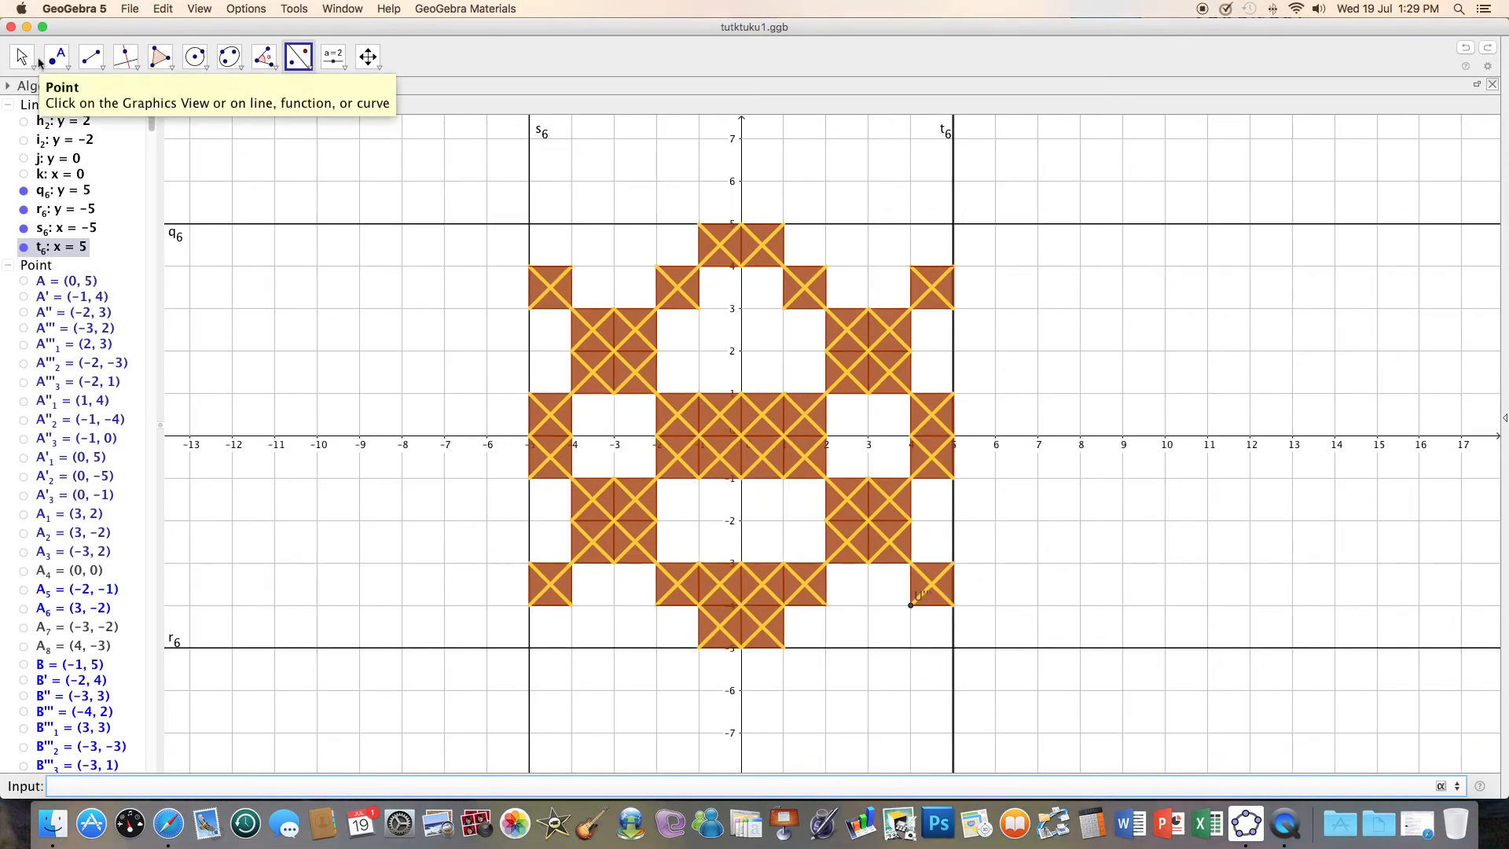
click(25, 59)
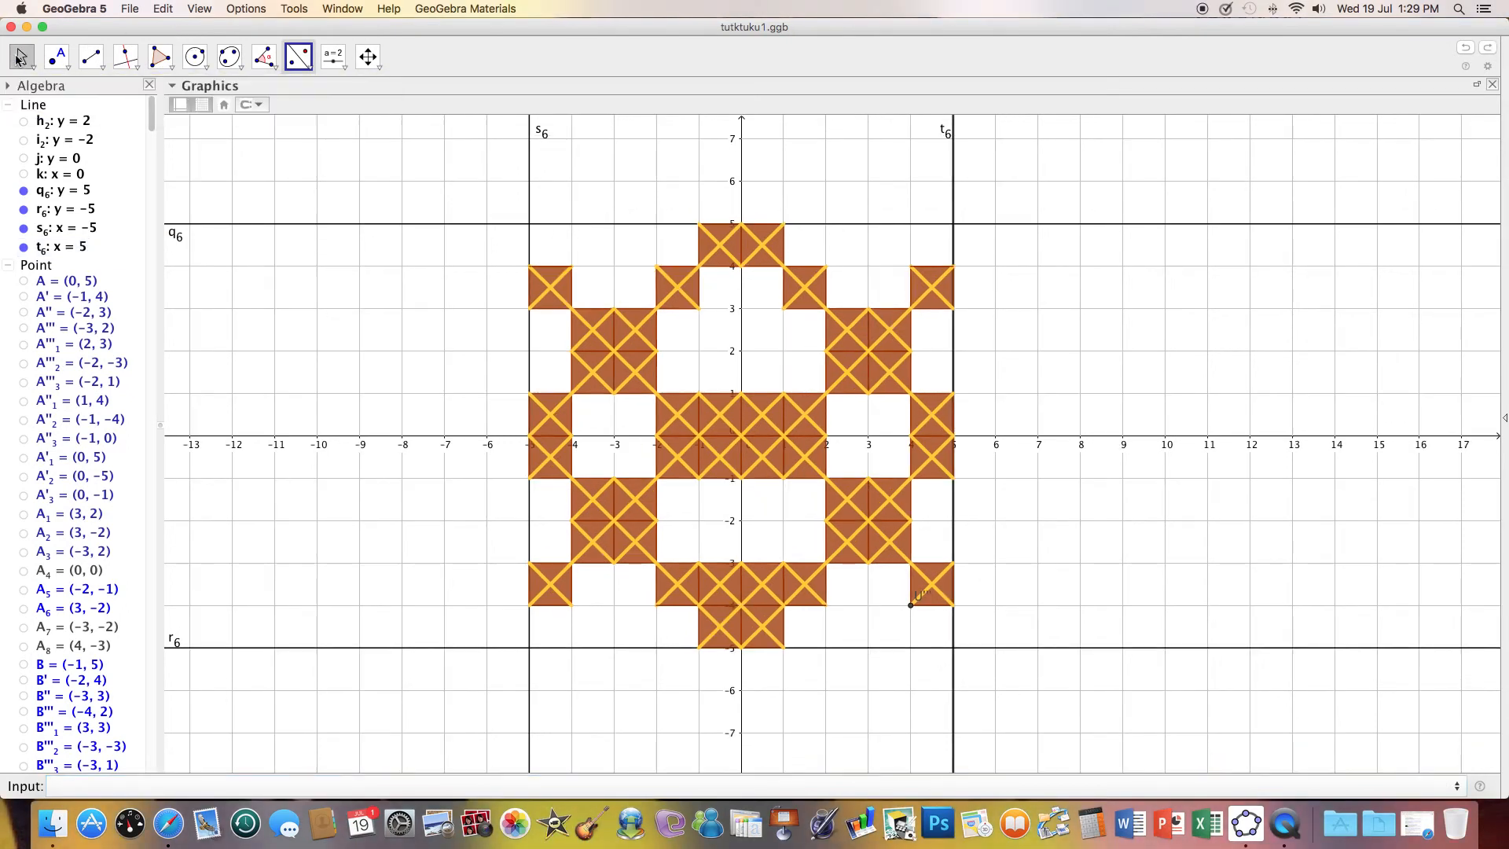
click(294, 59)
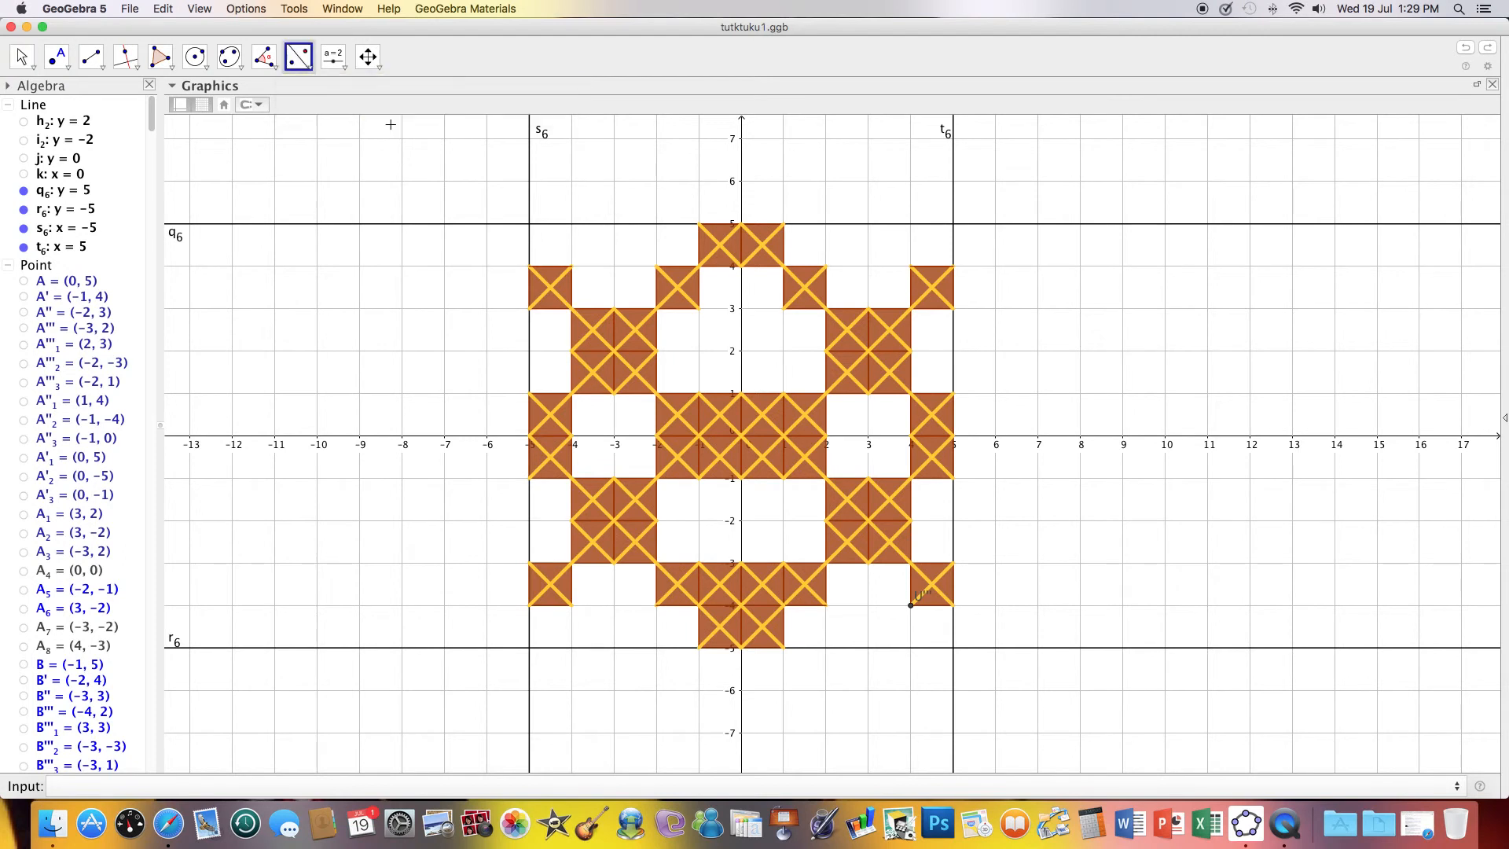
drag(522, 220, 978, 667)
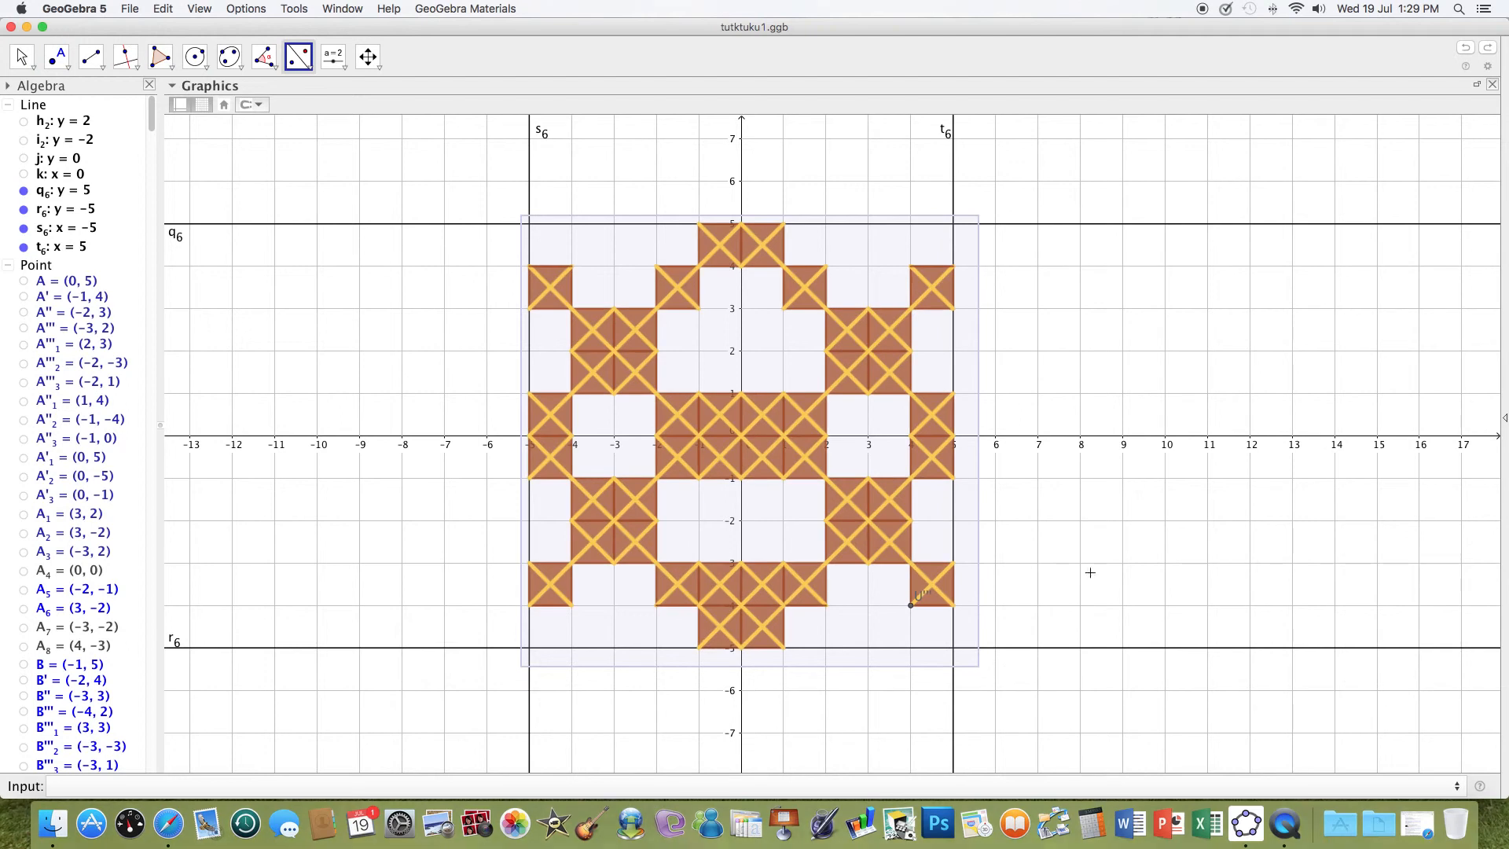
click(954, 185)
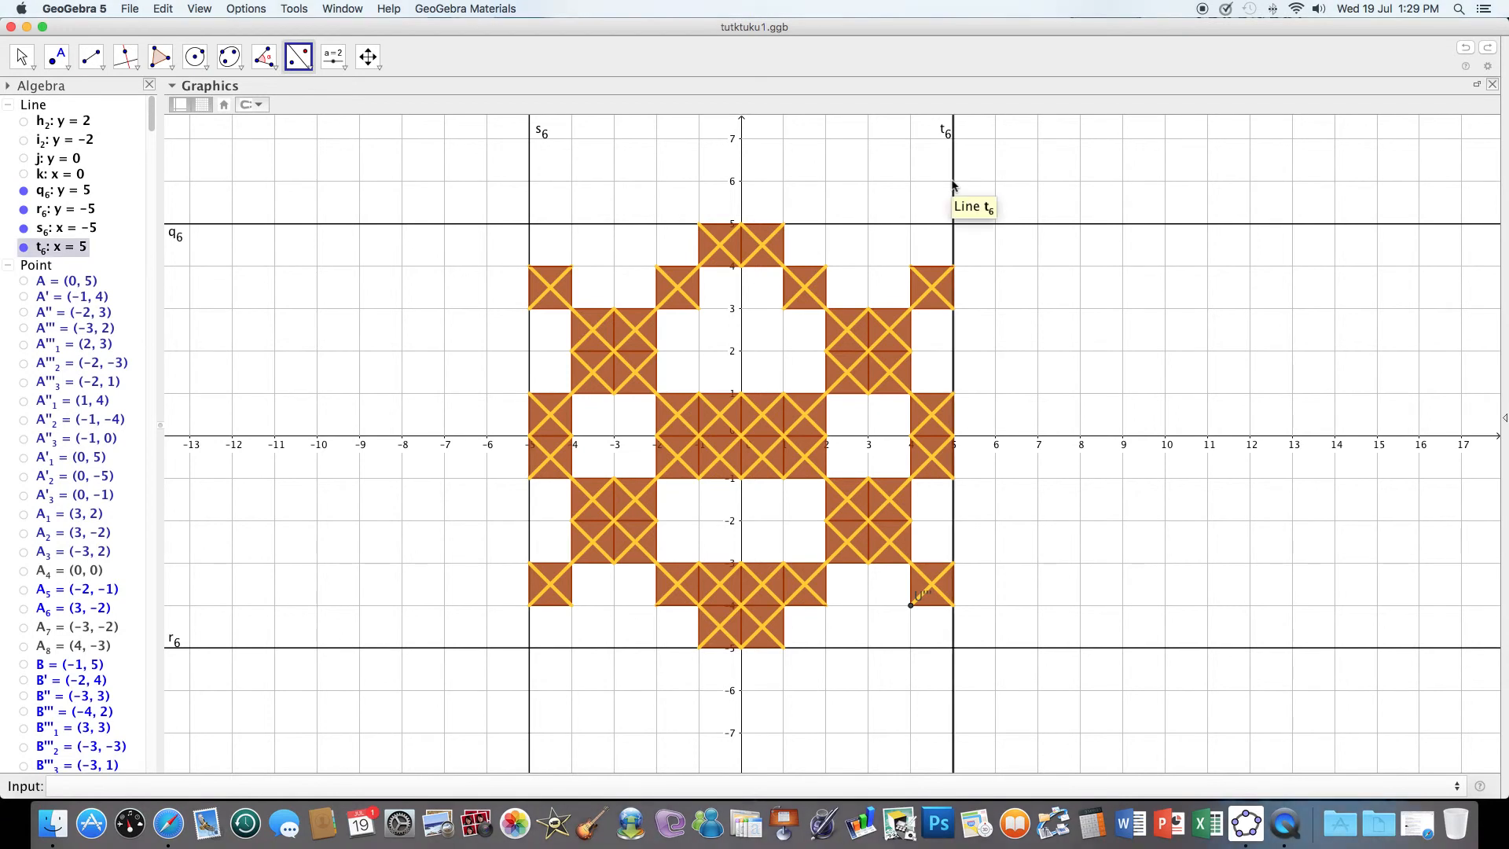
Step: Reflect the whole brown square pattern about the line x = 5
click(303, 59)
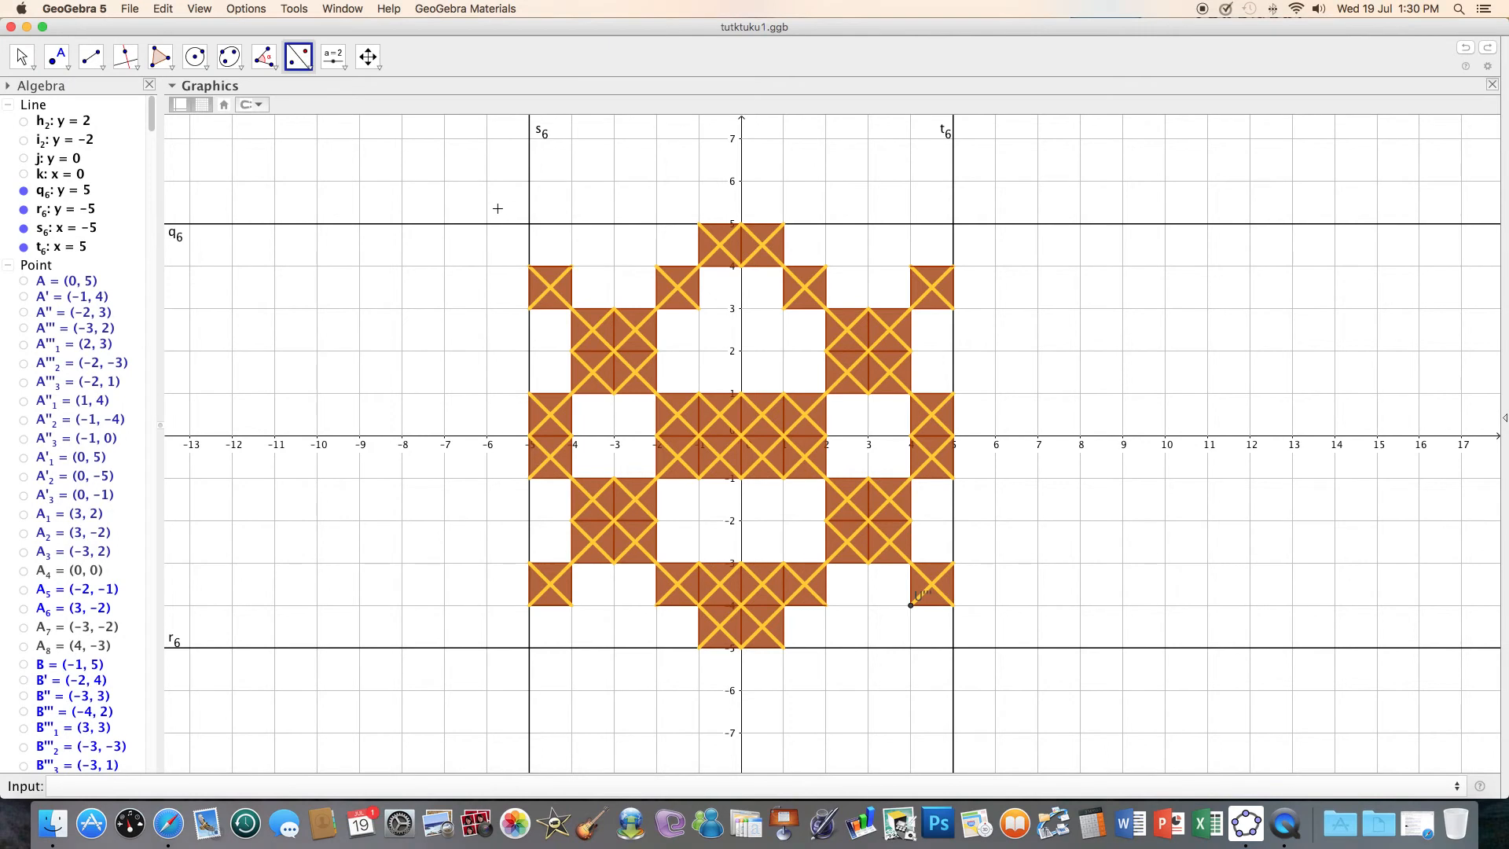
drag(496, 231, 986, 652)
click(953, 756)
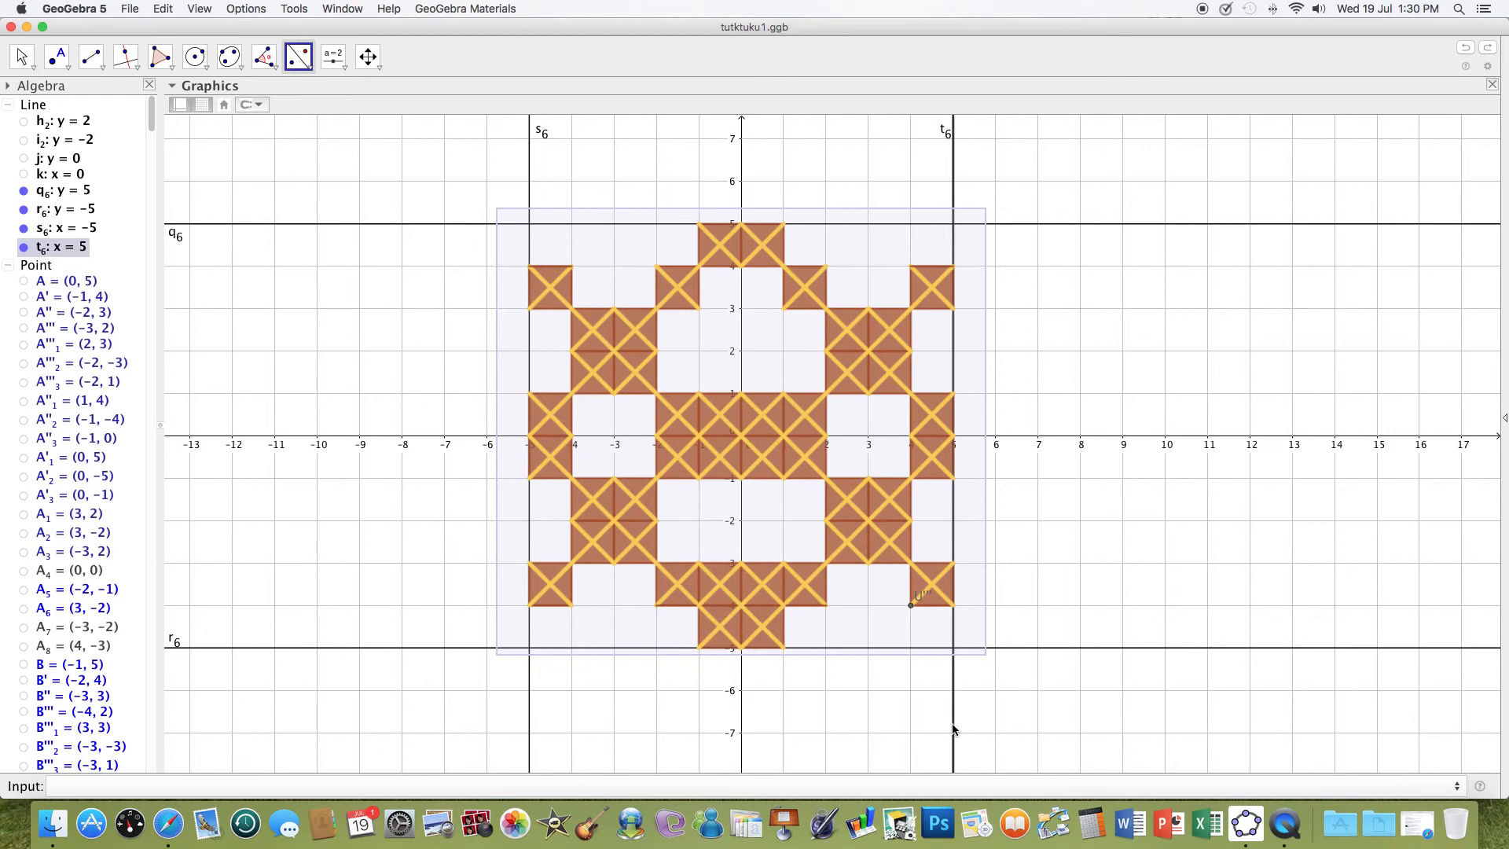
click(953, 728)
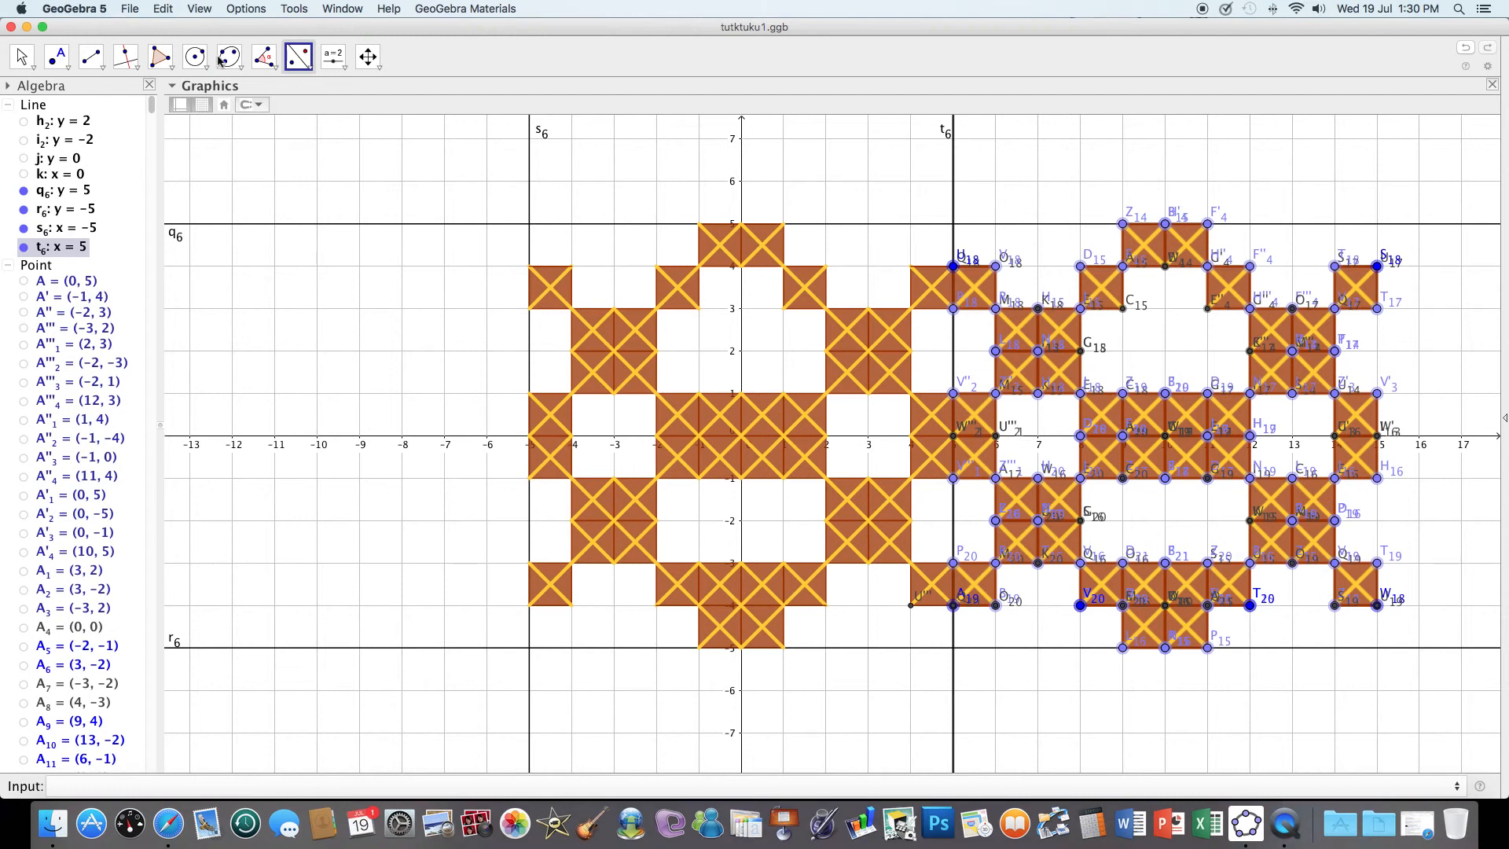
Step: Reflect the original central pattern about the line x = -5
click(22, 57)
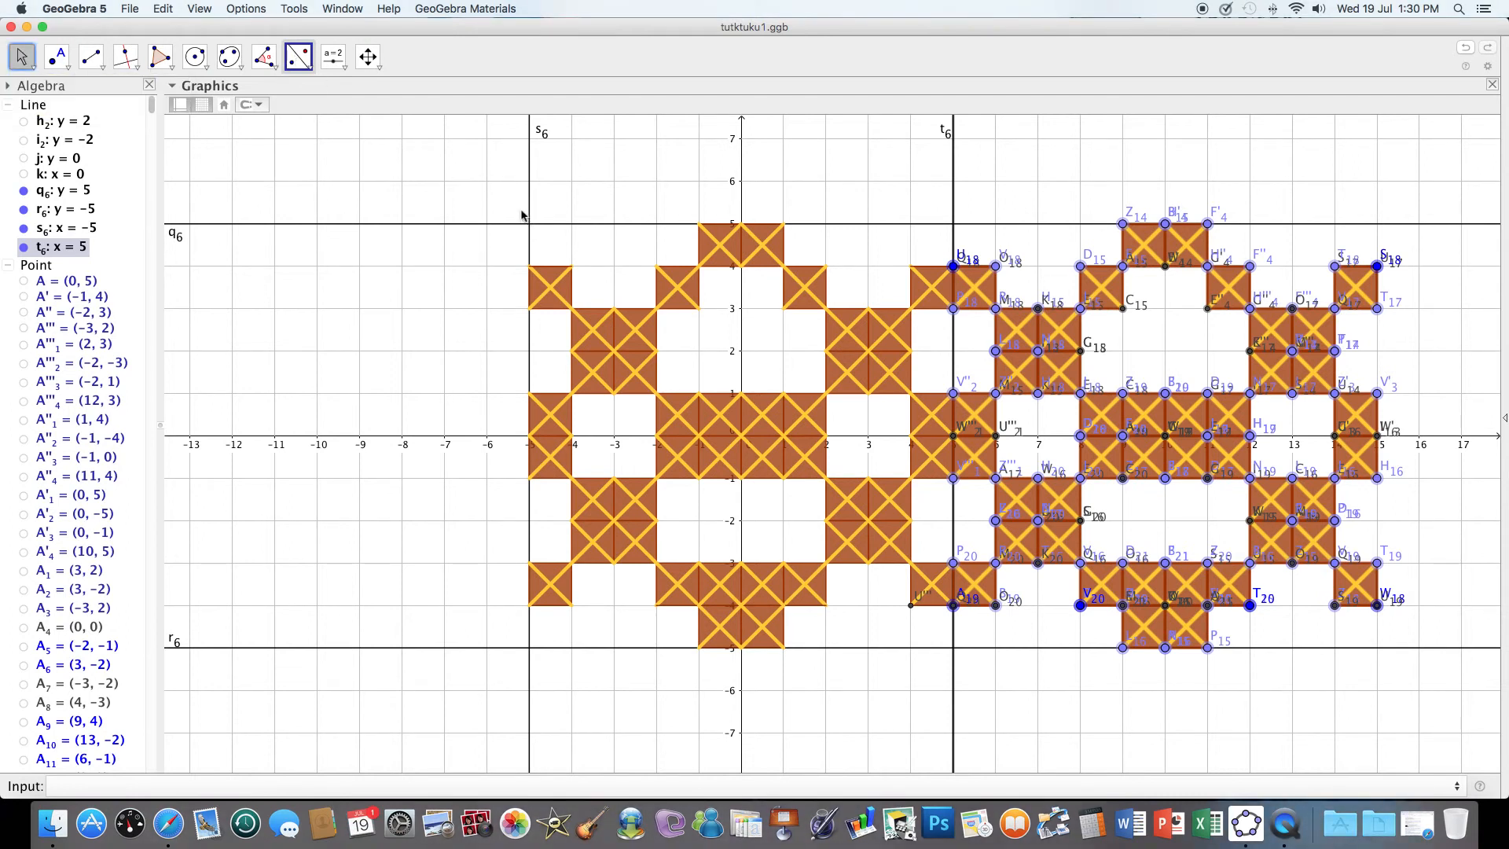
key(super+z)
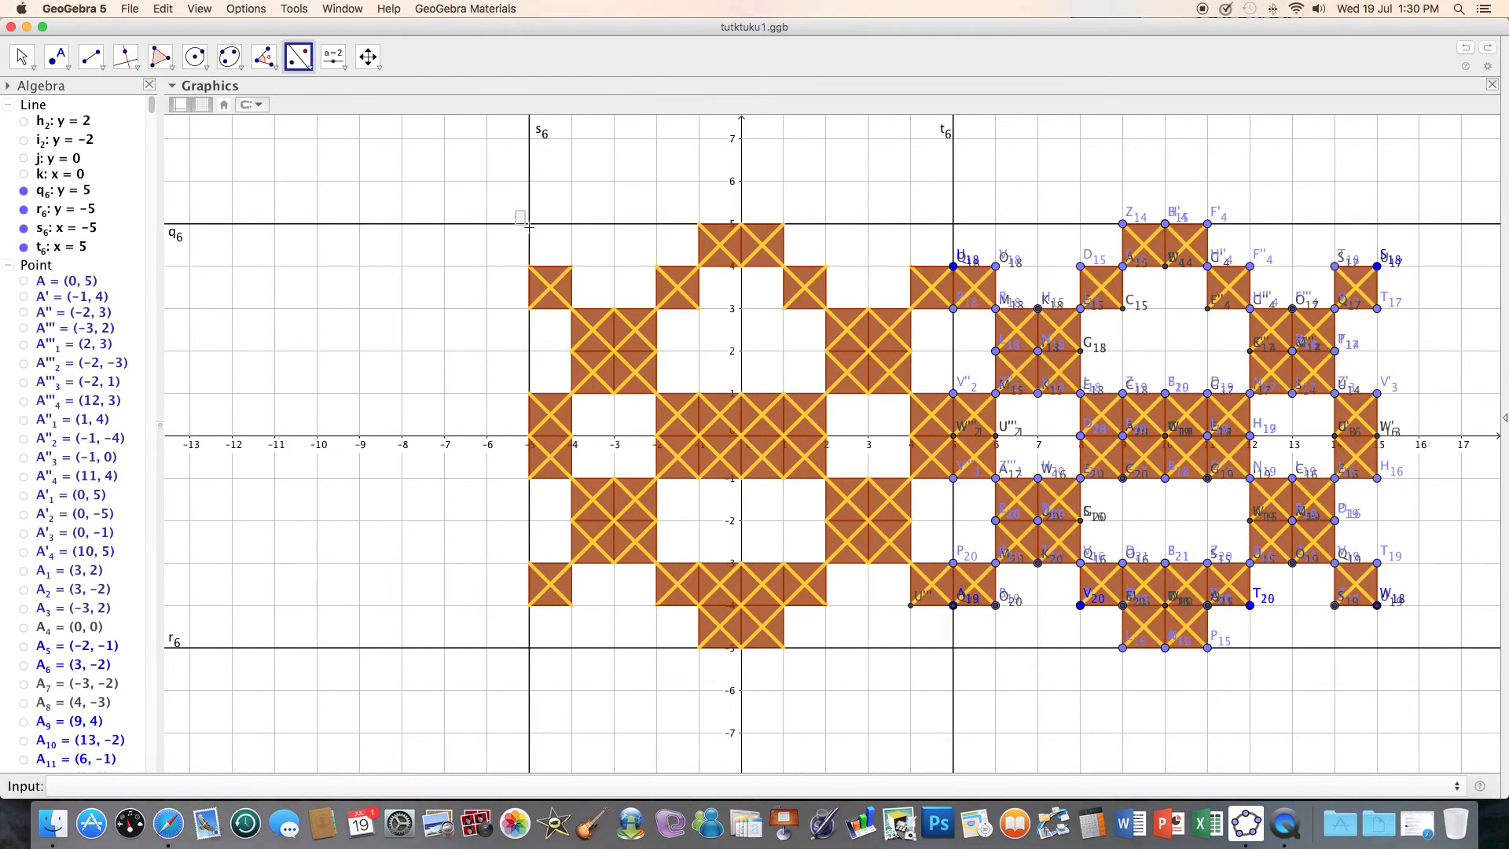
drag(519, 206, 960, 664)
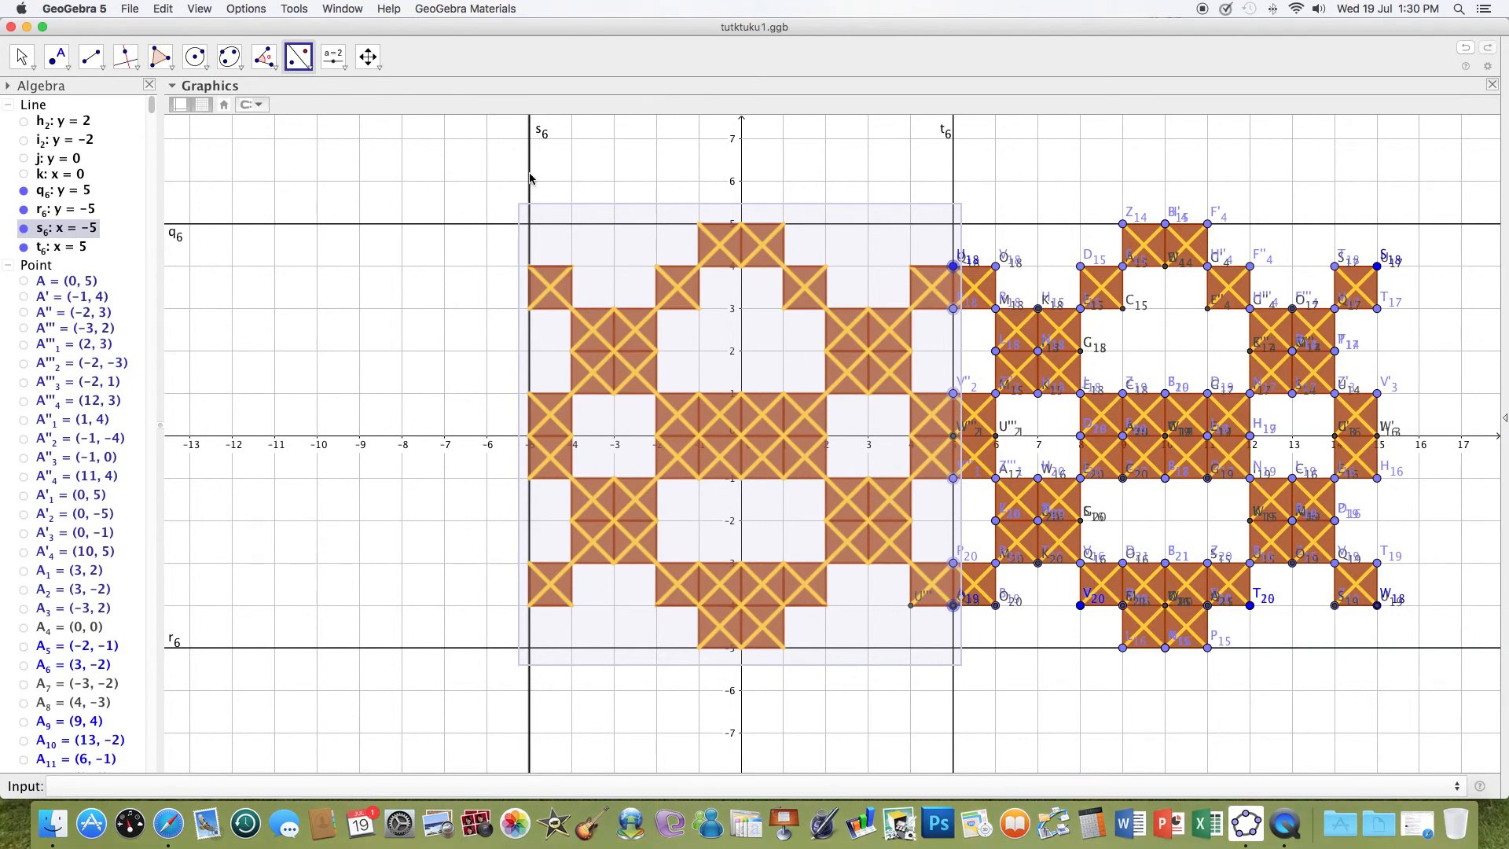
click(529, 729)
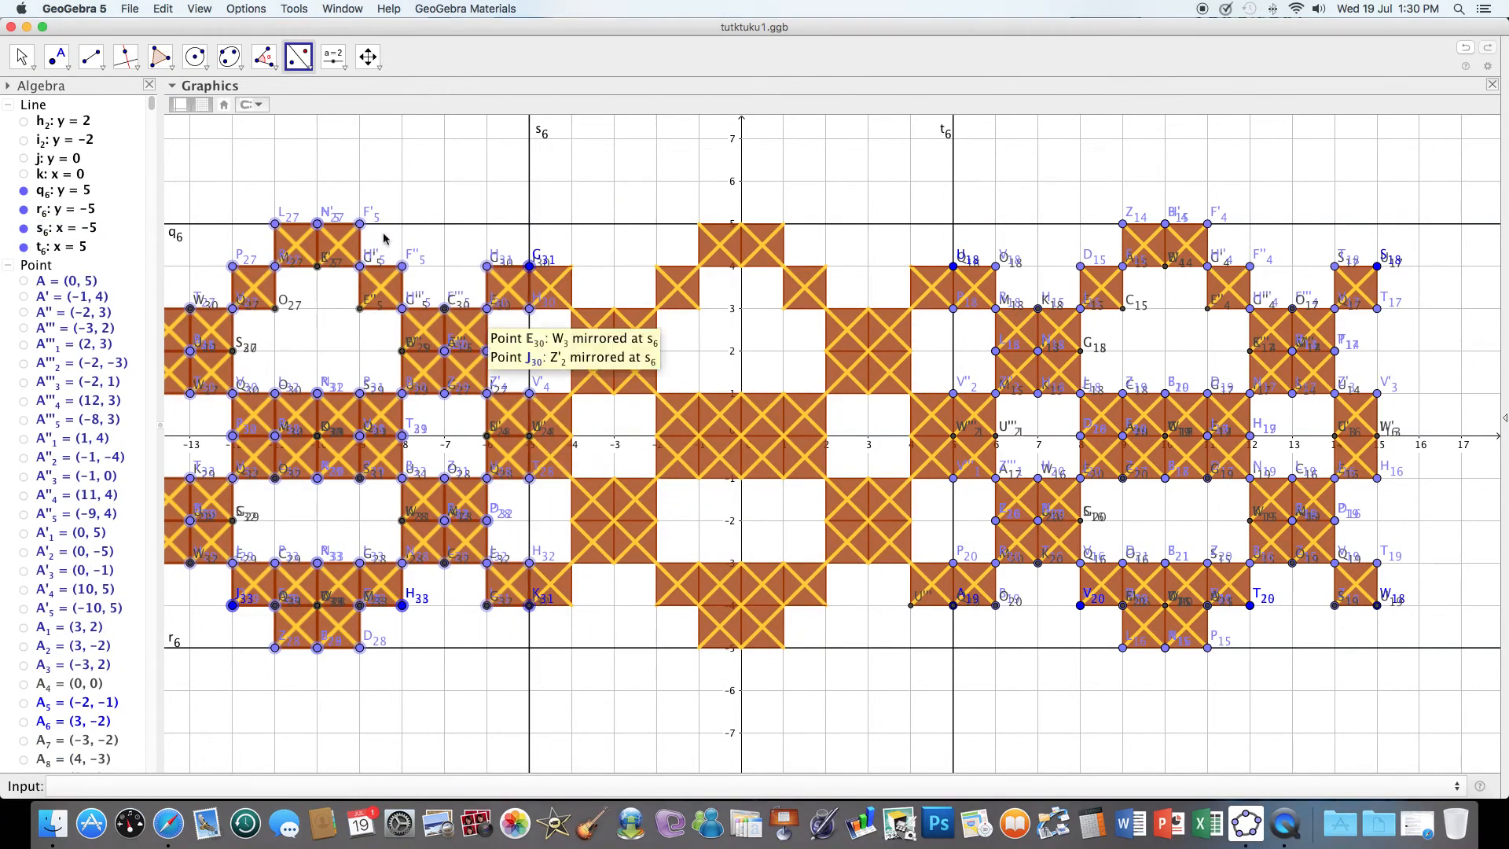
Step: Reflect the full row of three patterns about the line y = -5
click(367, 60)
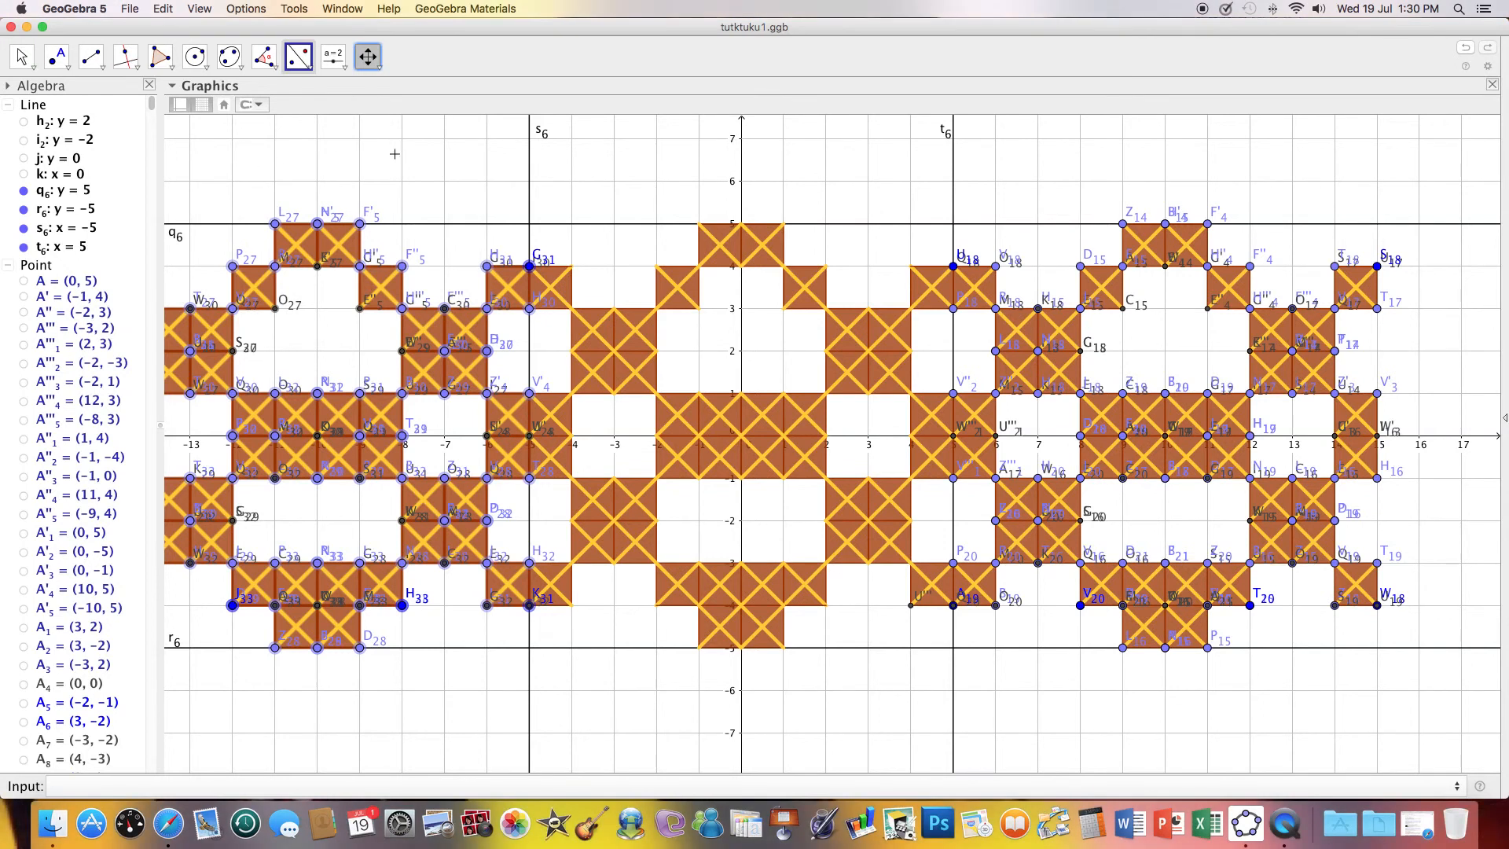
click(369, 58)
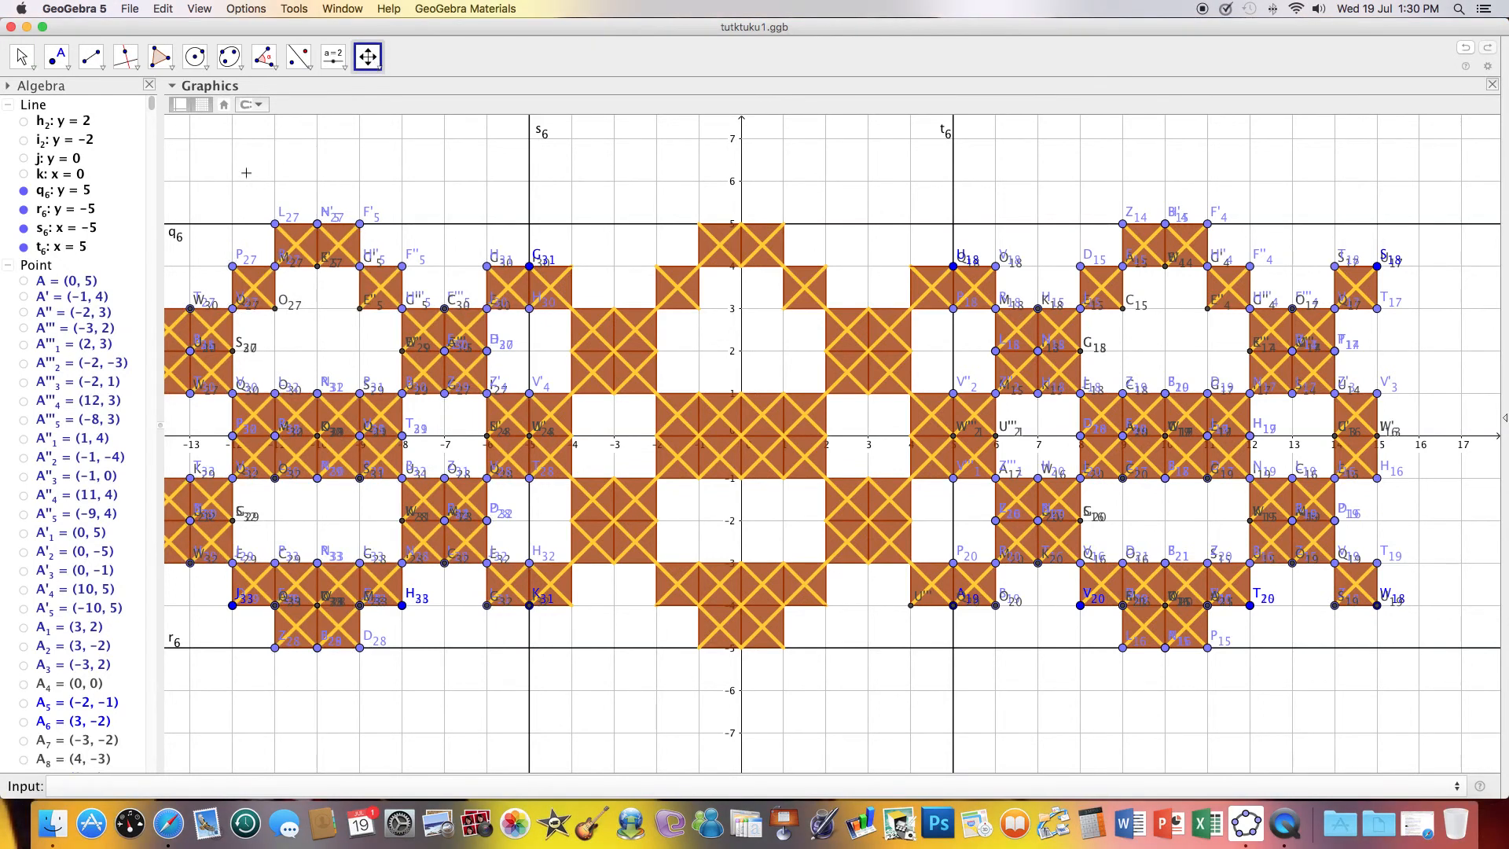
mouse_move(283, 179)
mouse_down()
mouse_move(360, 183)
mouse_move(283, 176)
mouse_move(326, 183)
mouse_up()
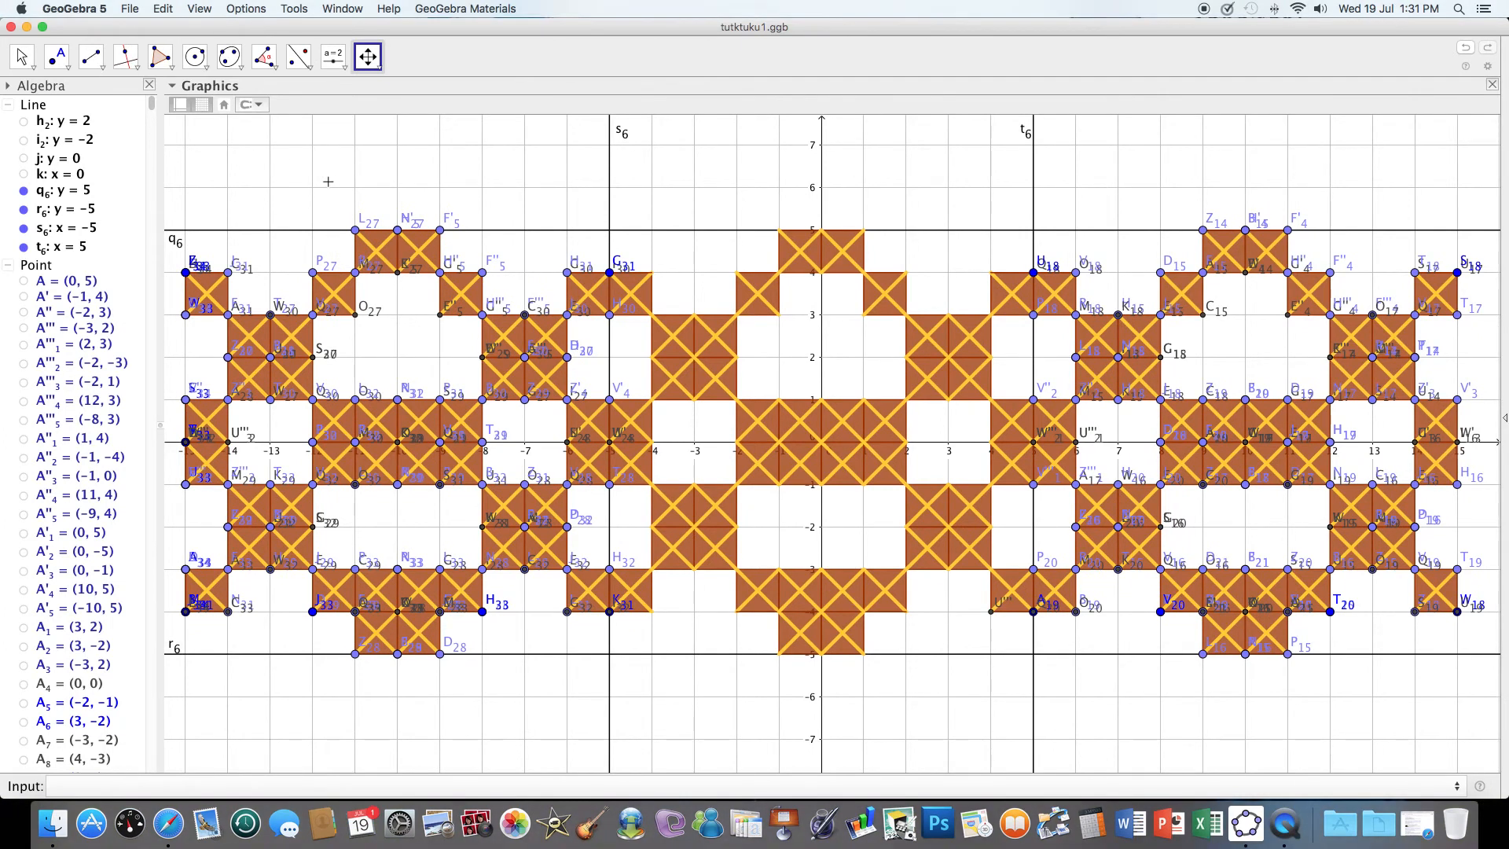
click(21, 57)
click(297, 57)
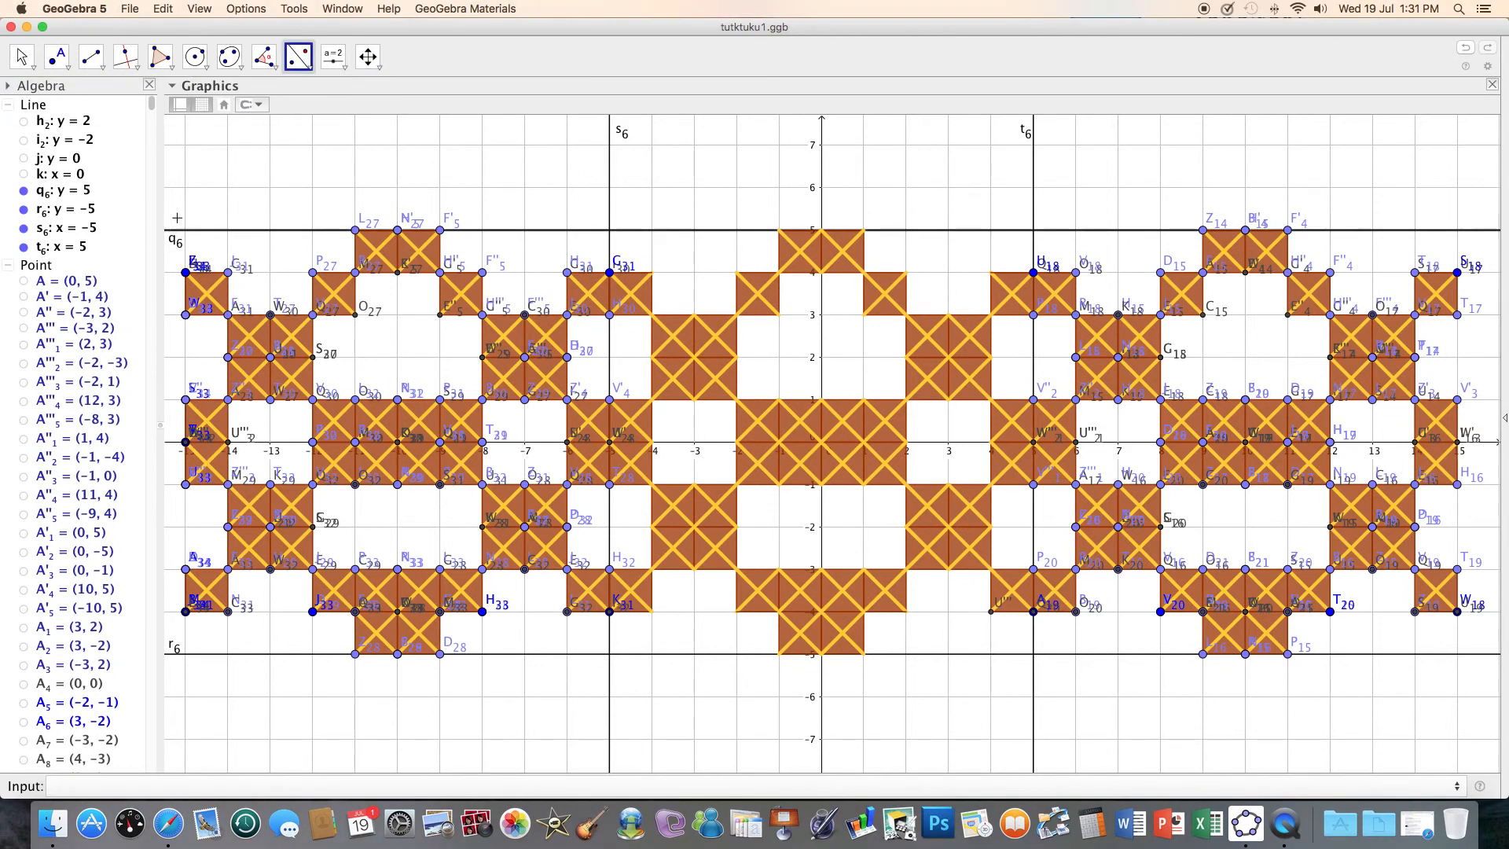
mouse_move(169, 219)
mouse_down()
mouse_move(393, 535)
mouse_move(810, 670)
mouse_move(927, 691)
mouse_move(1503, 690)
mouse_up()
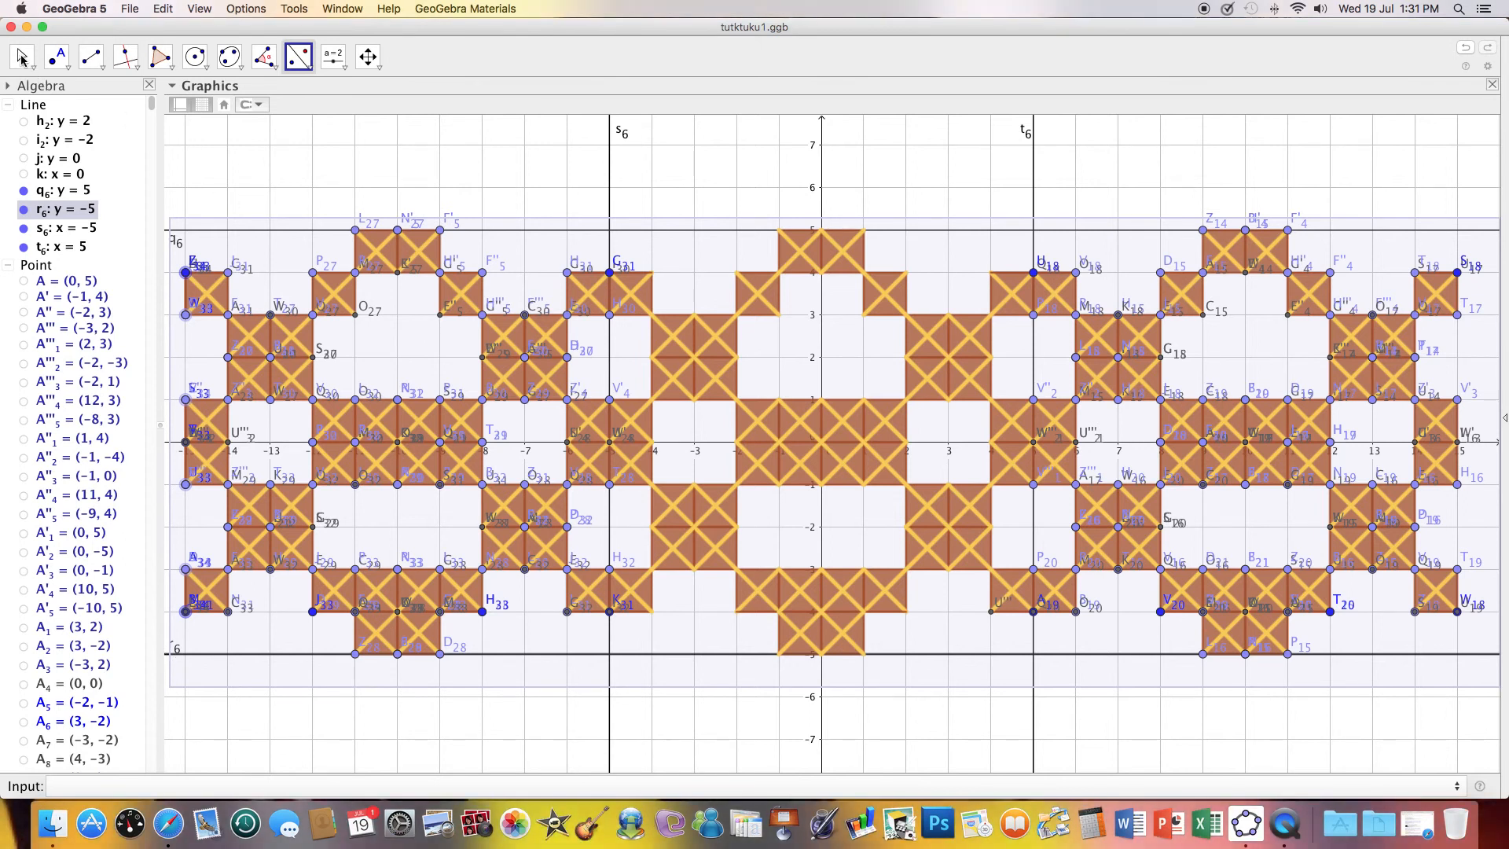
key(super+v)
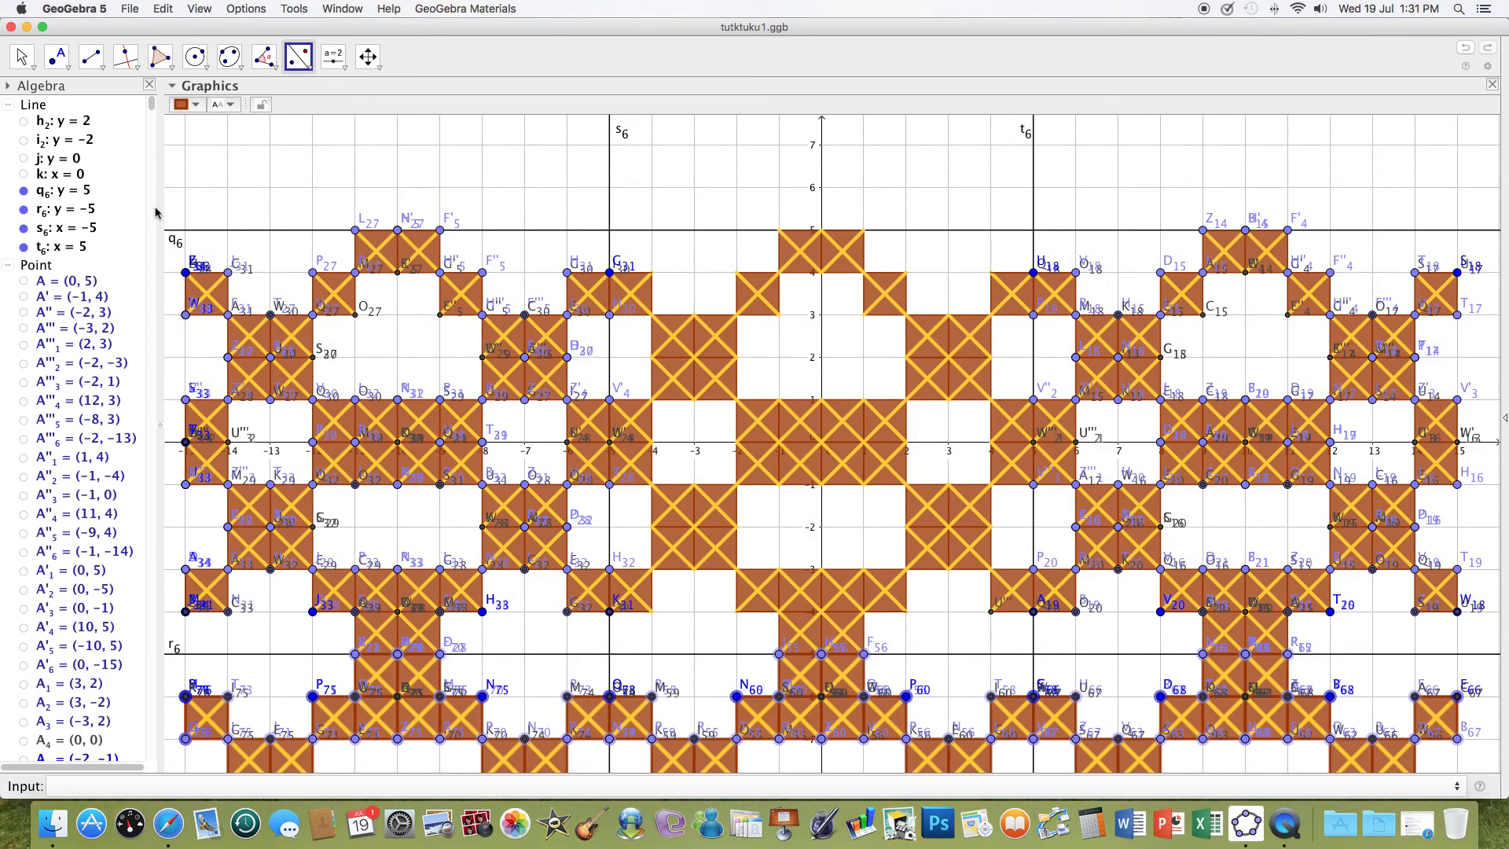
Step: Reflect the row of three patterns about the line y = 5
click(23, 57)
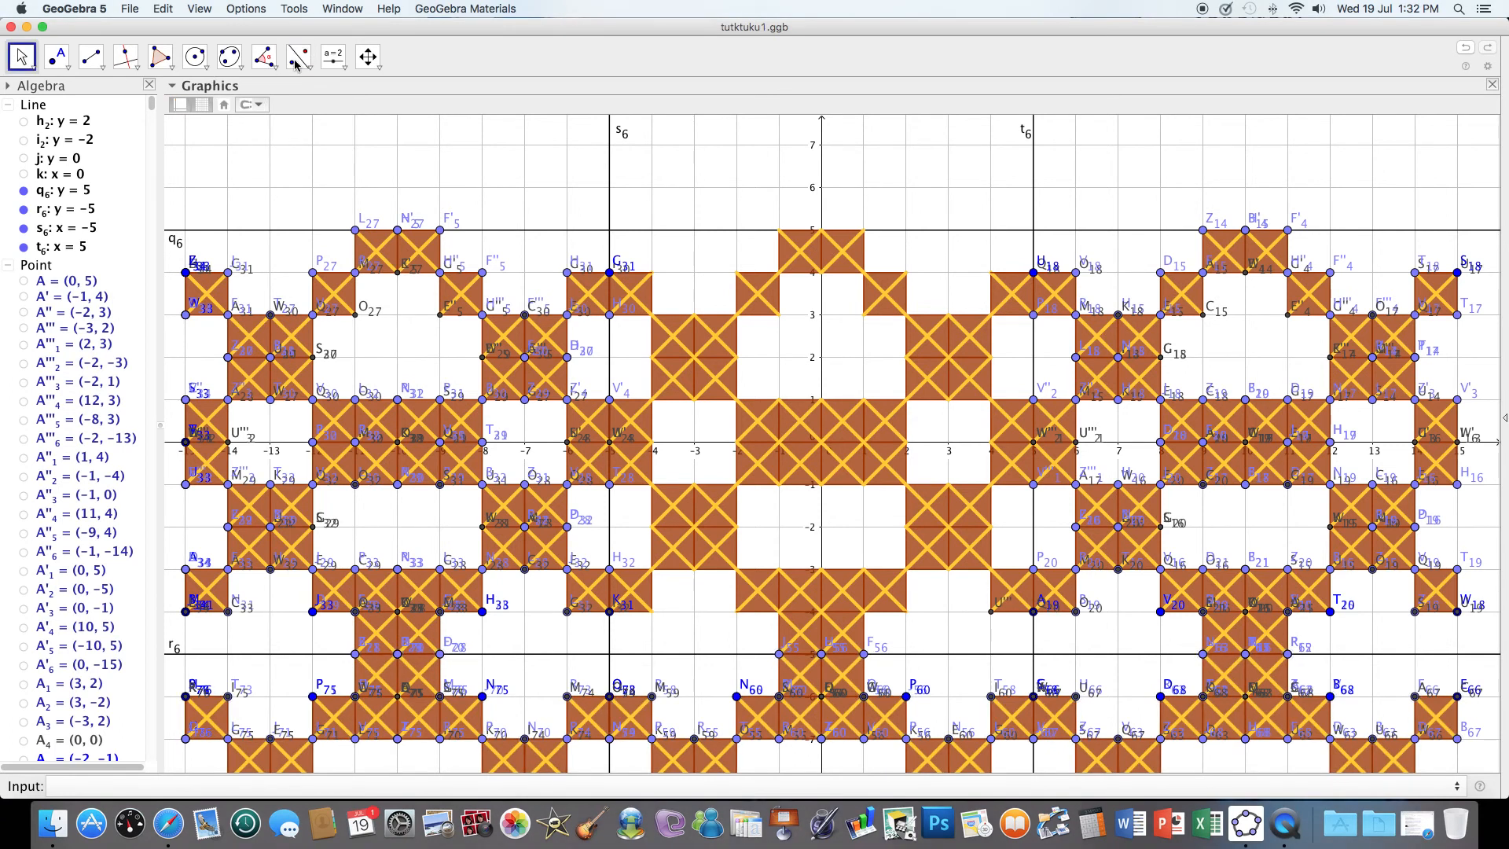
click(298, 57)
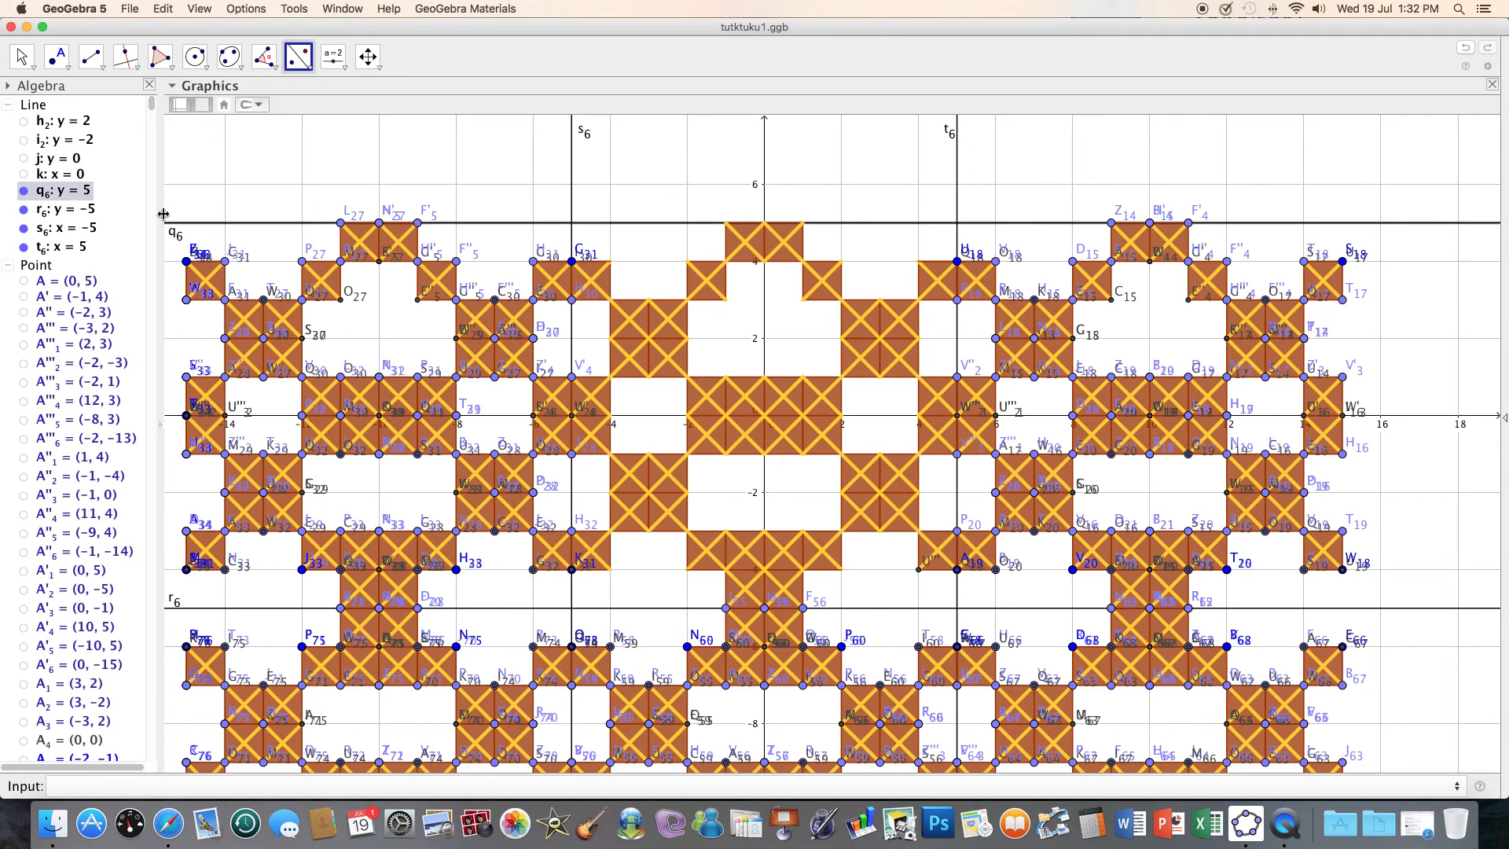
drag(169, 219, 1386, 618)
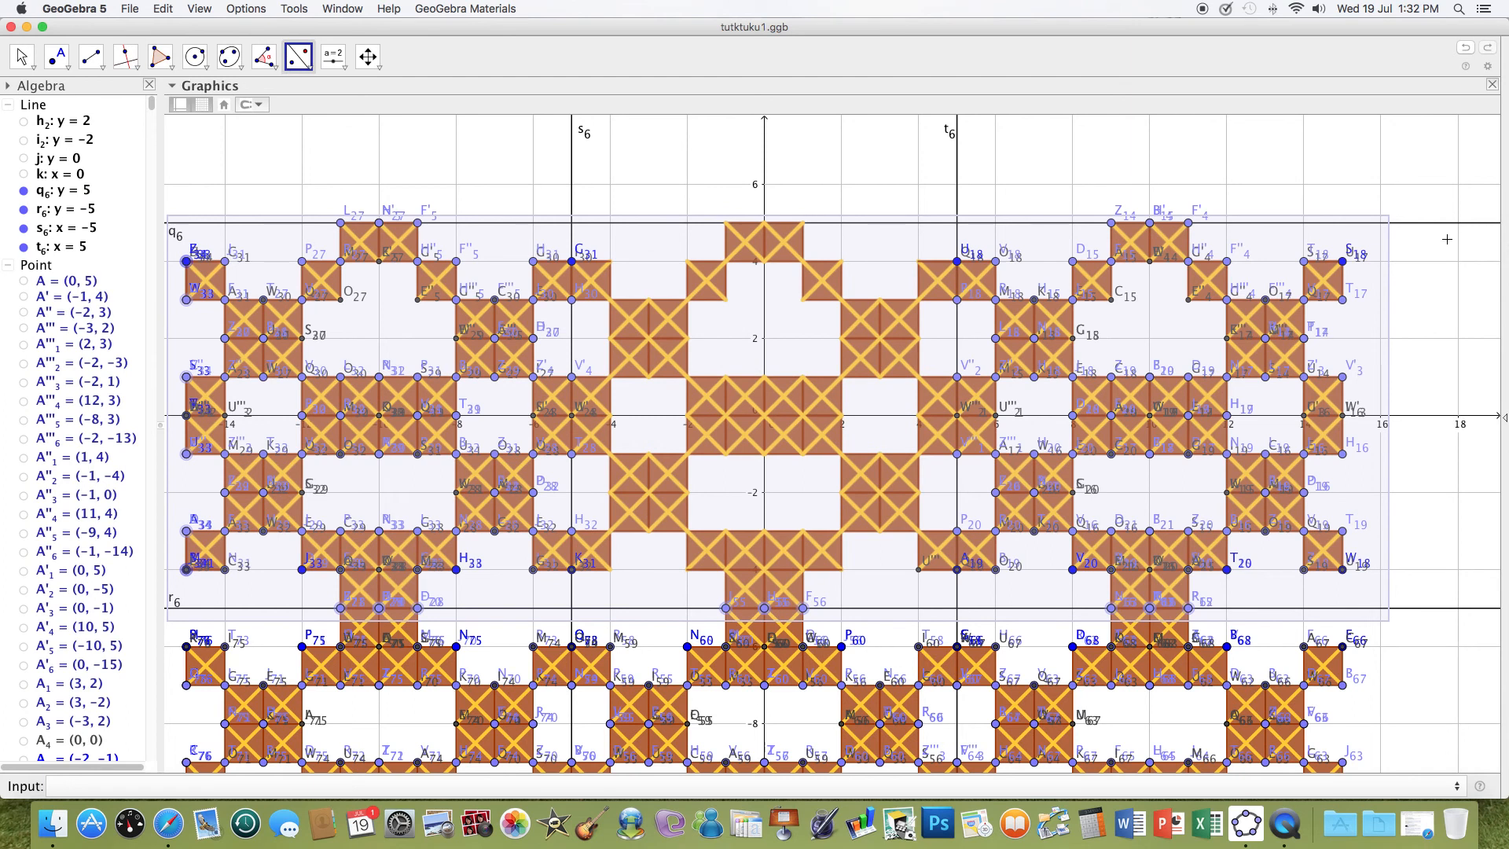
scroll(1446, 239, down, 1)
scroll(1447, 238, down, 3)
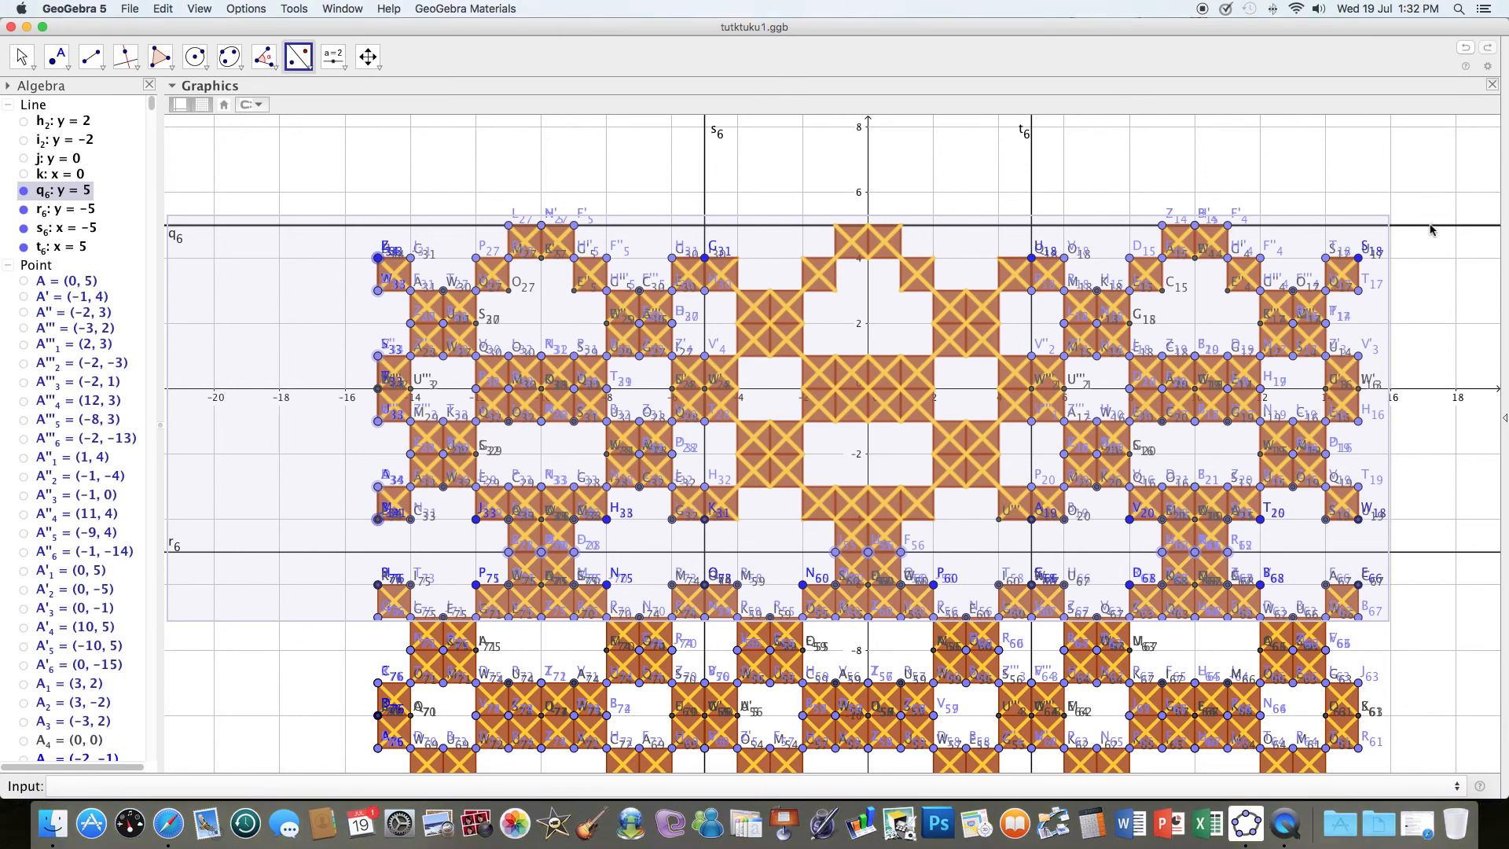
click(1429, 227)
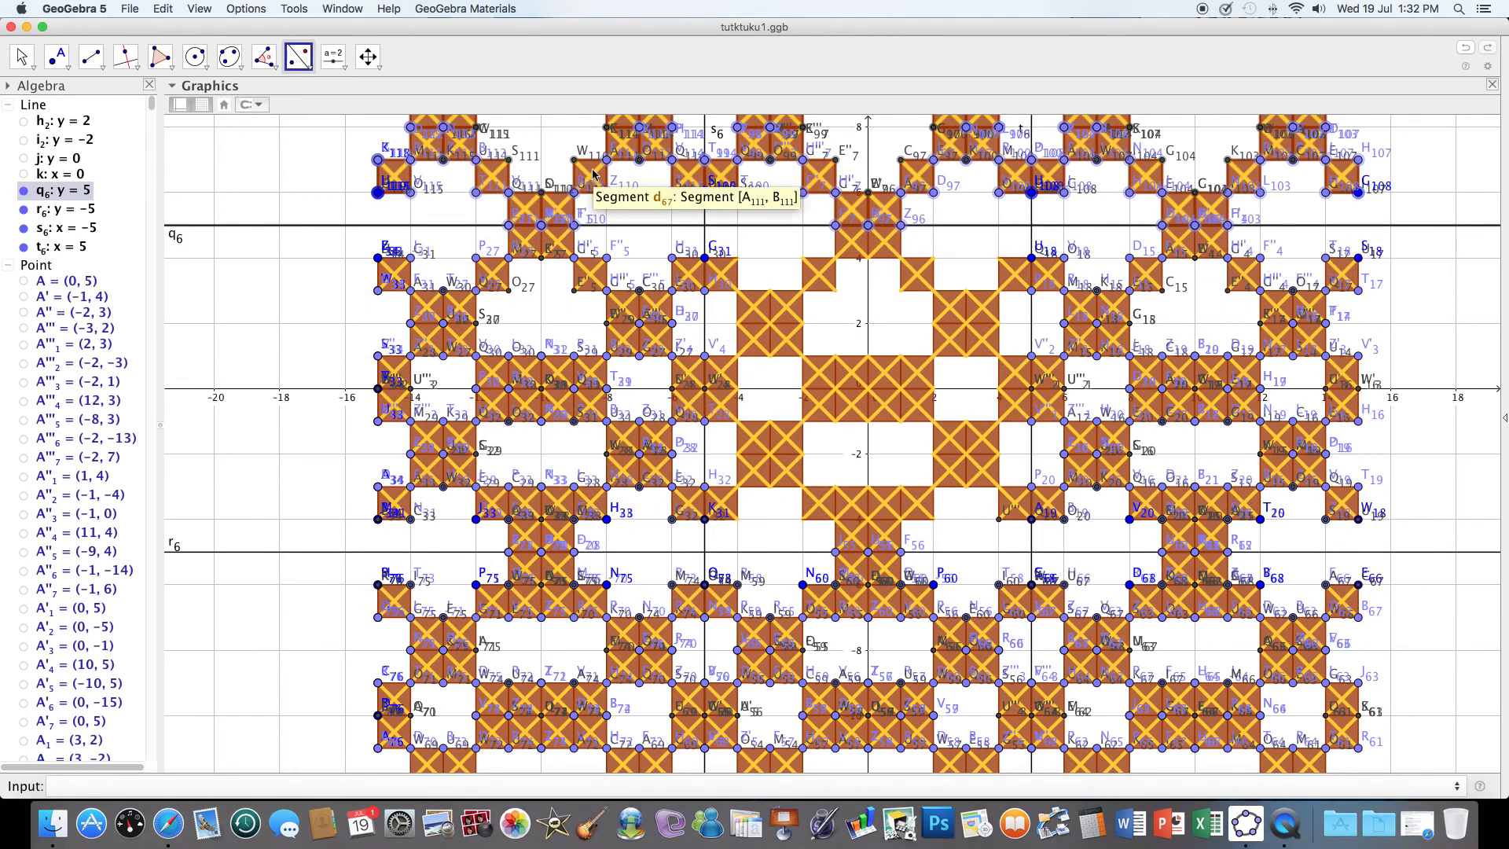
Step: Hide the points A100 to A119 from the reflected pattern
click(96, 205)
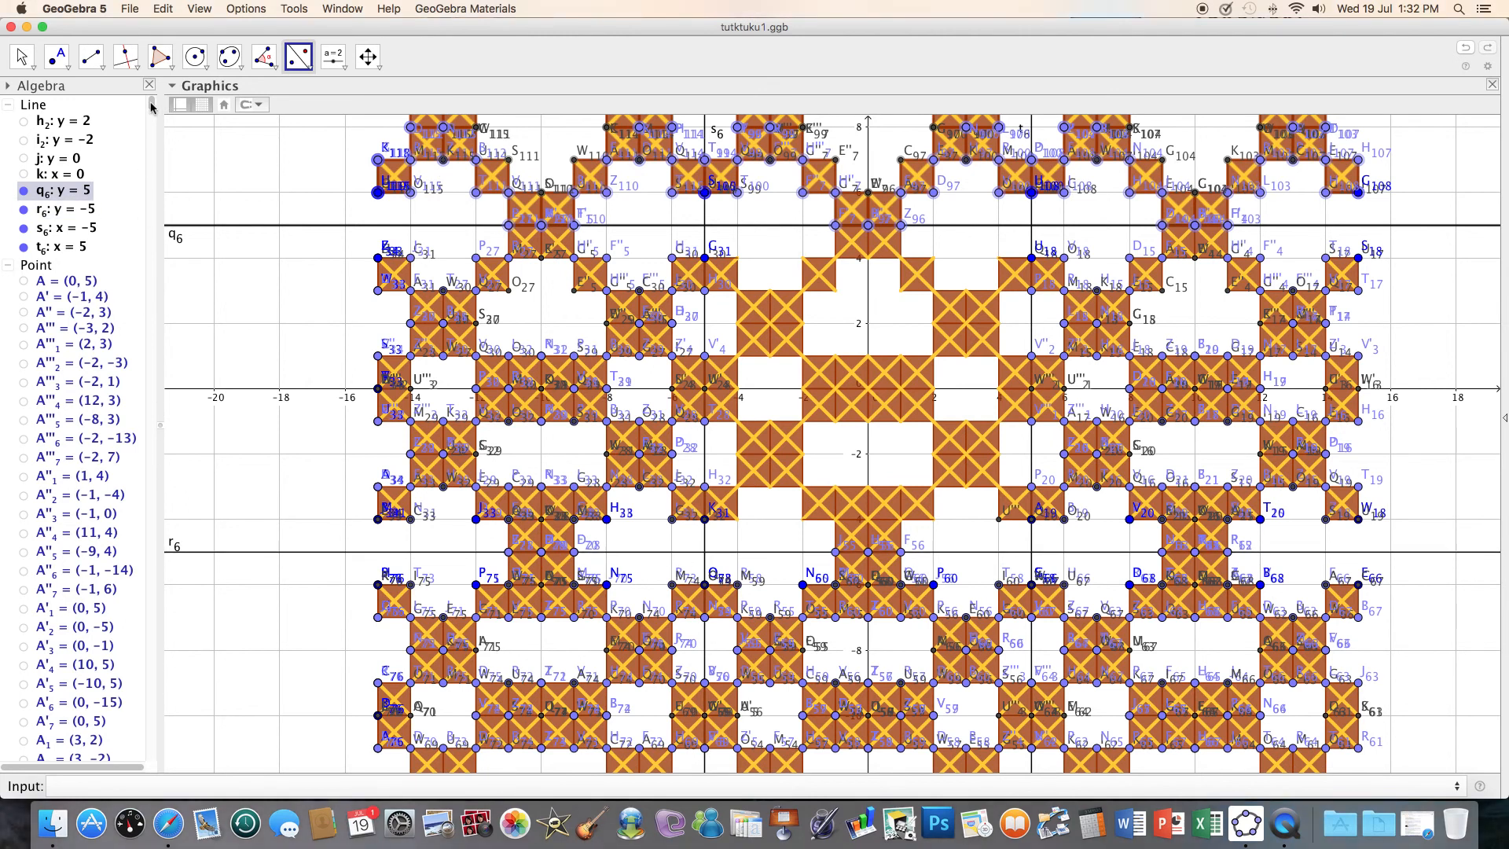
scroll(151, 111, down, 10)
scroll(152, 111, up, 5)
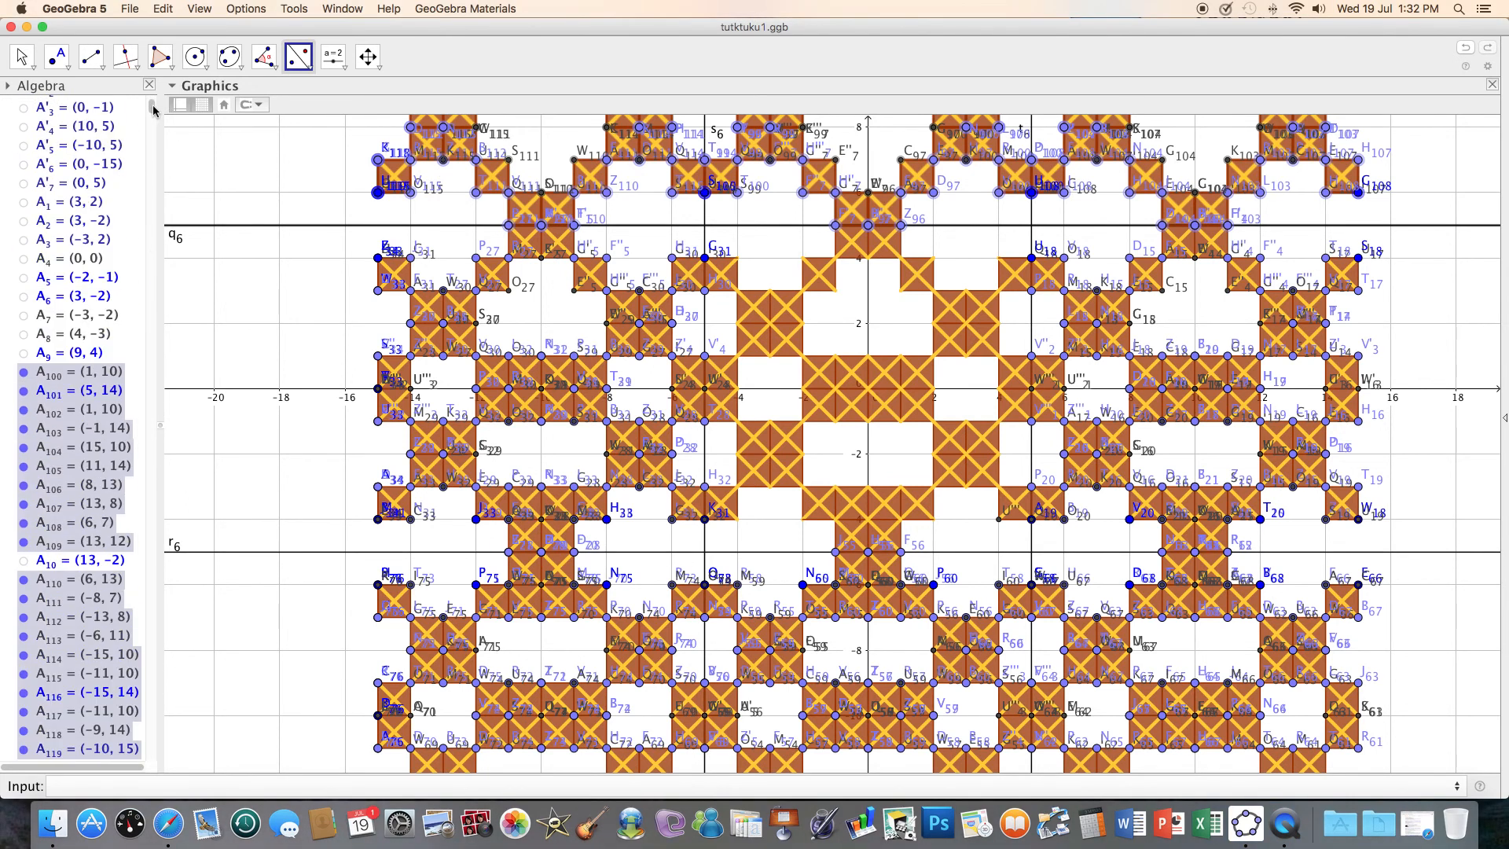
click(23, 372)
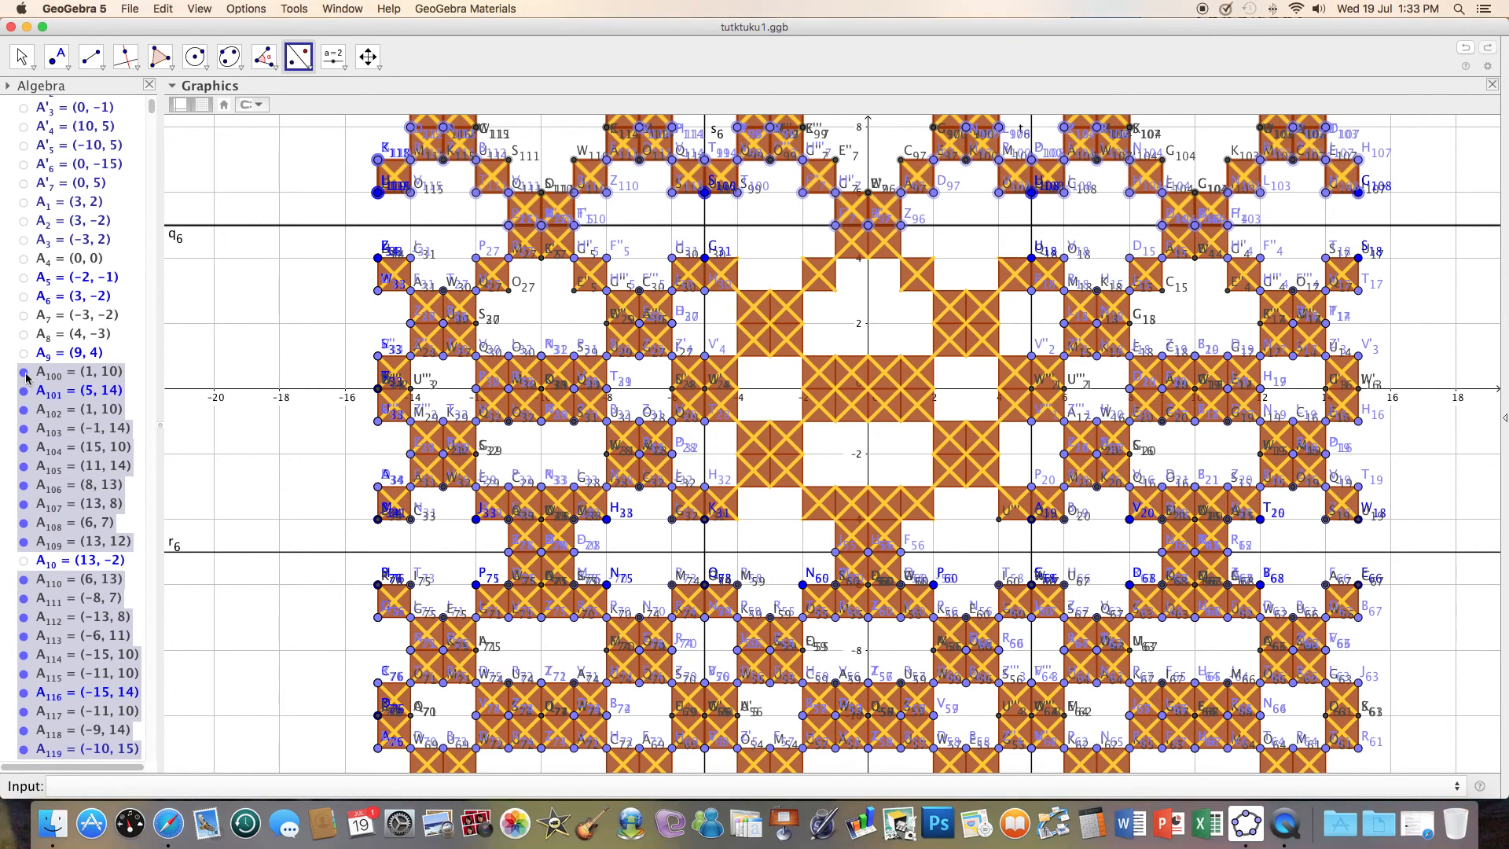
click(24, 391)
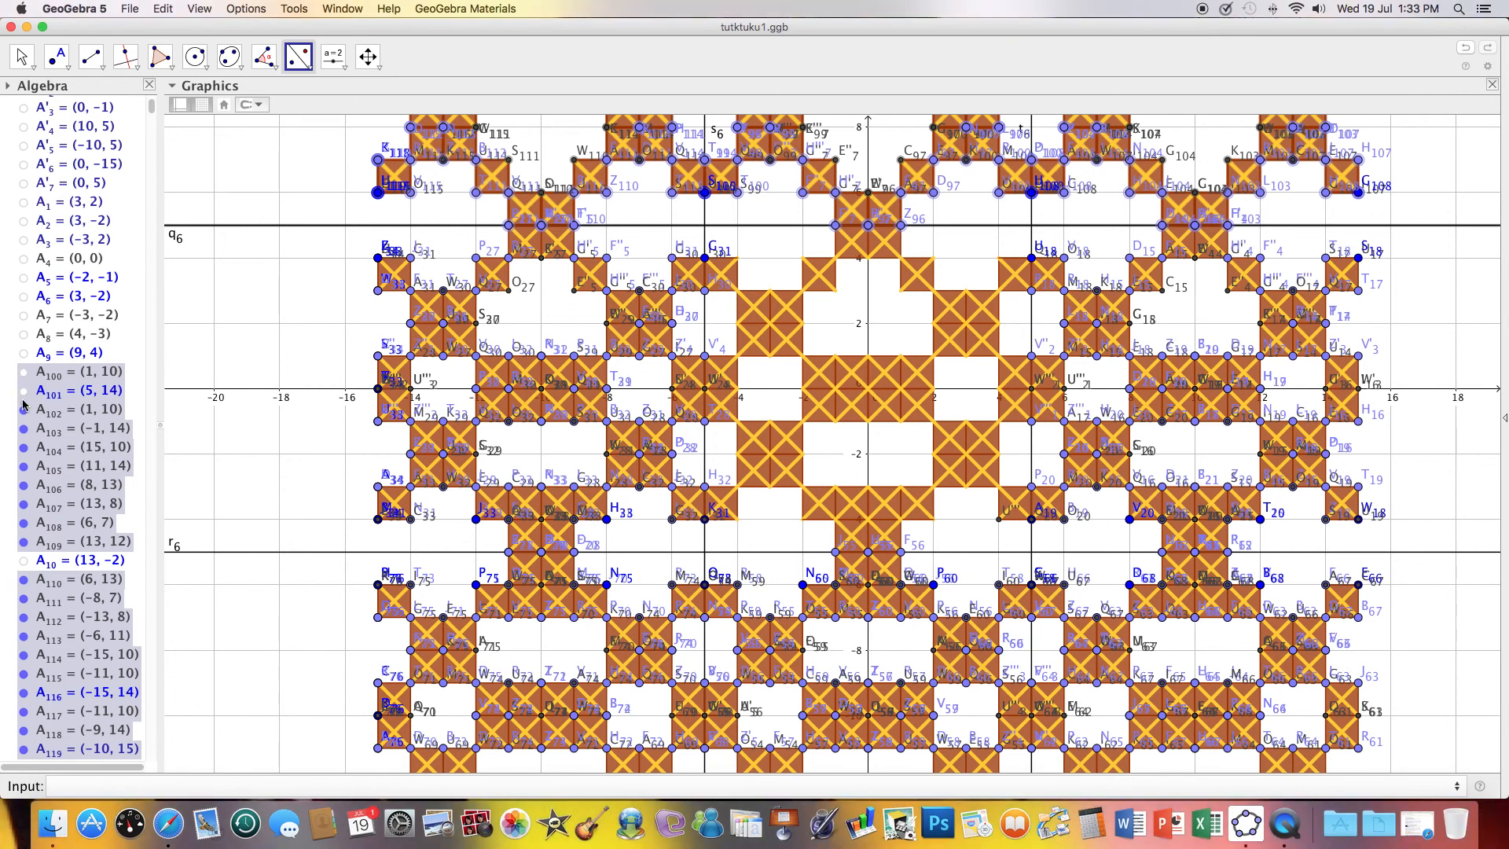
click(24, 410)
click(24, 429)
click(24, 448)
click(24, 466)
click(24, 503)
click(24, 486)
click(25, 525)
click(24, 542)
click(24, 579)
click(24, 599)
click(24, 618)
click(25, 636)
click(25, 656)
click(25, 675)
click(24, 693)
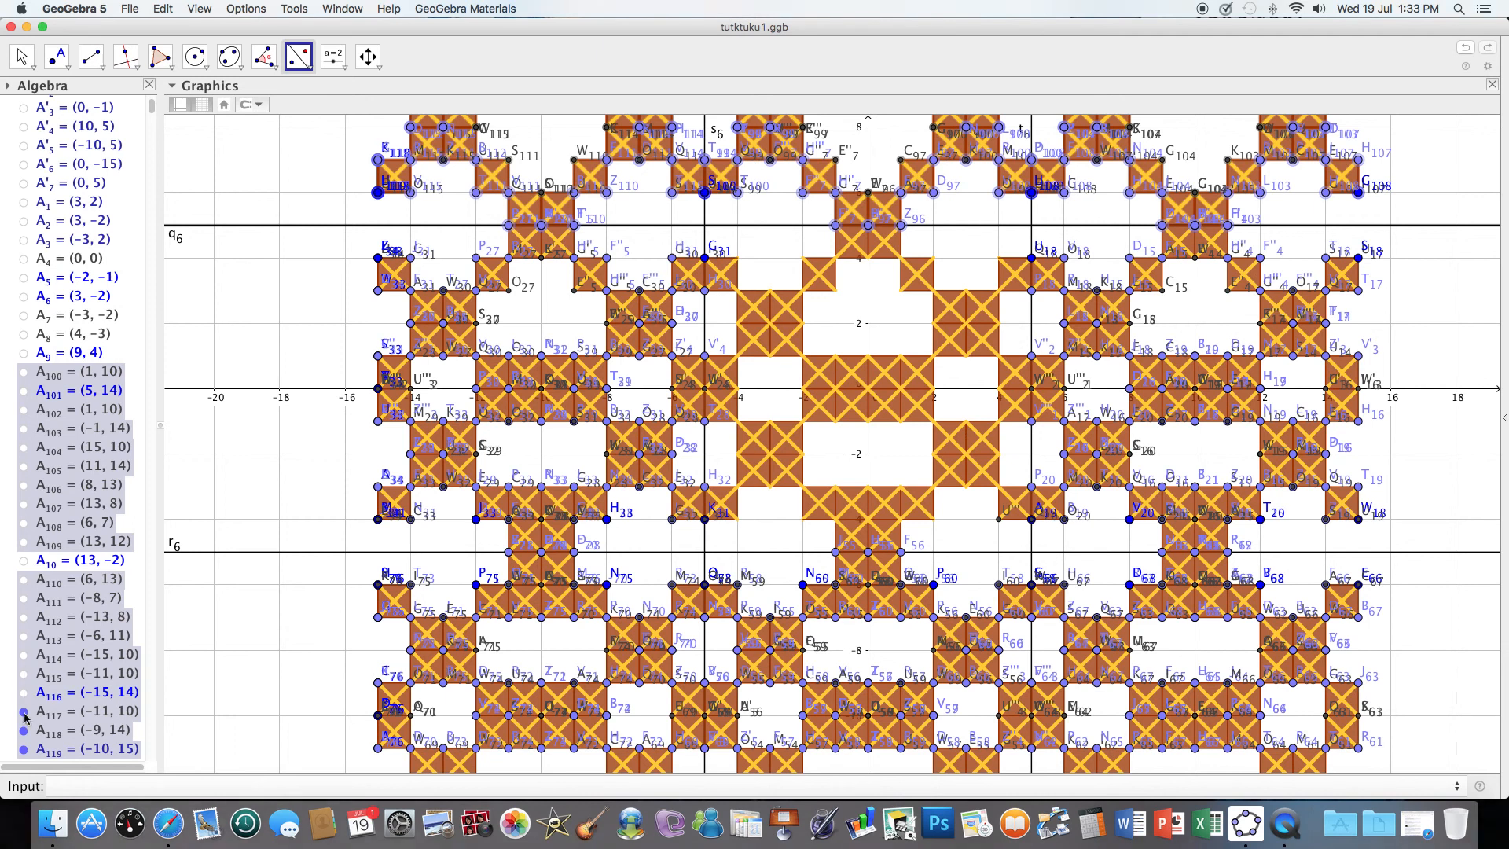
click(25, 730)
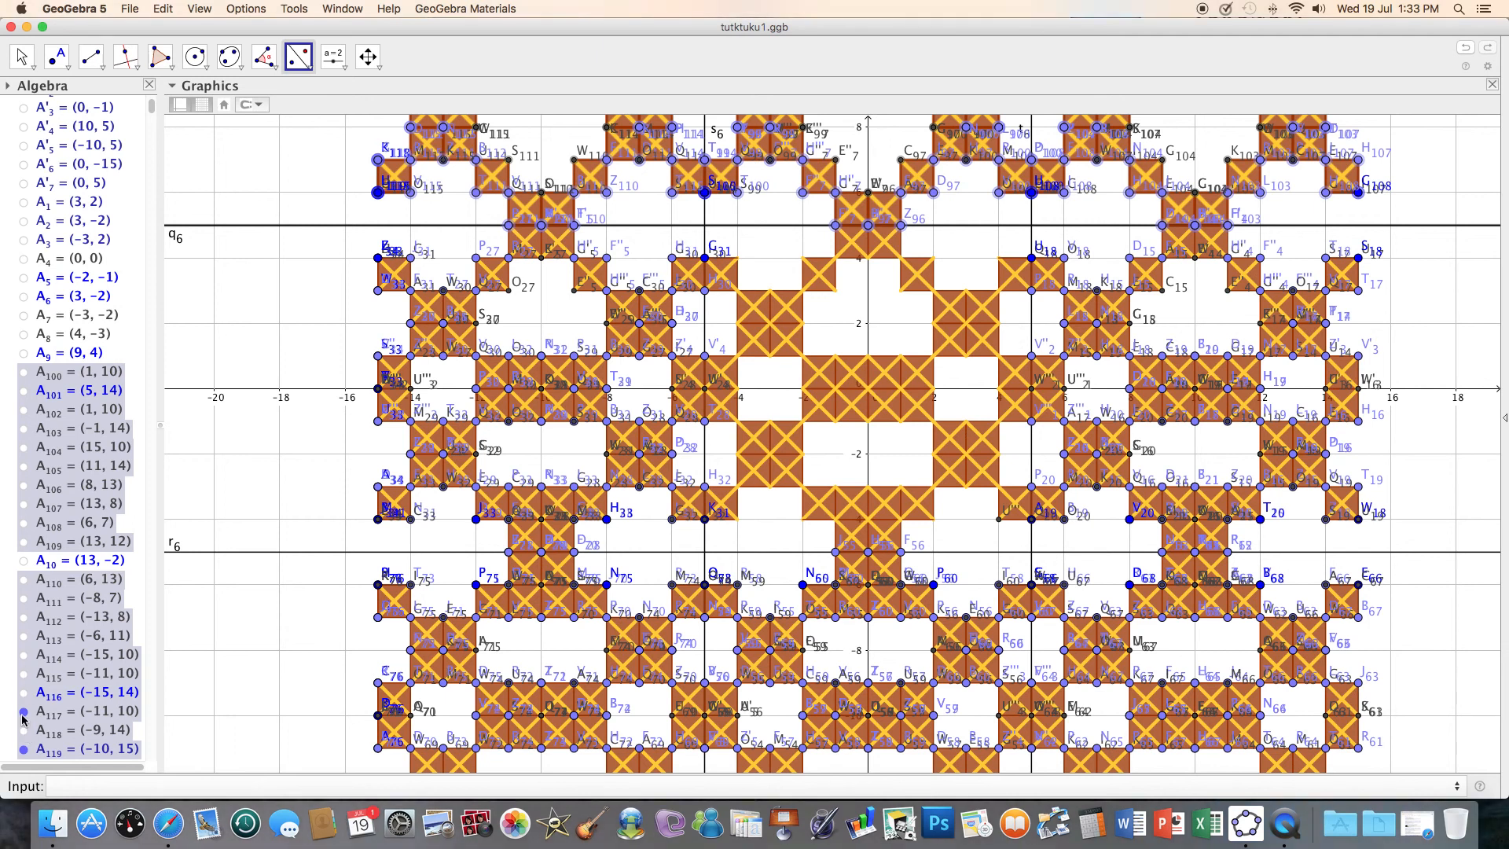
click(25, 711)
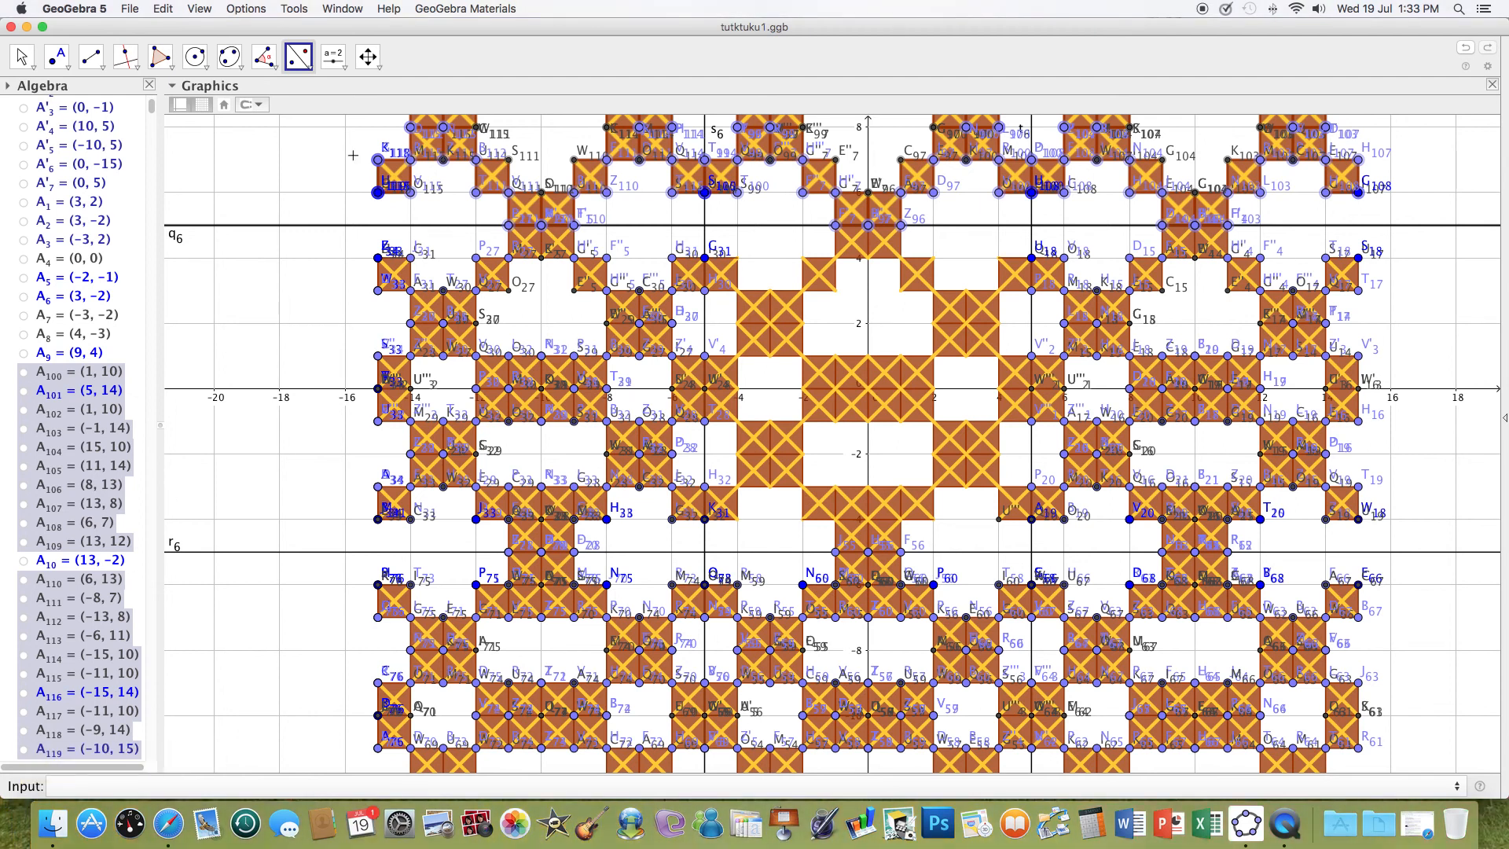
Step: Activate the Zoom Out tool and make the selected points A100 to A119 visible again
click(369, 59)
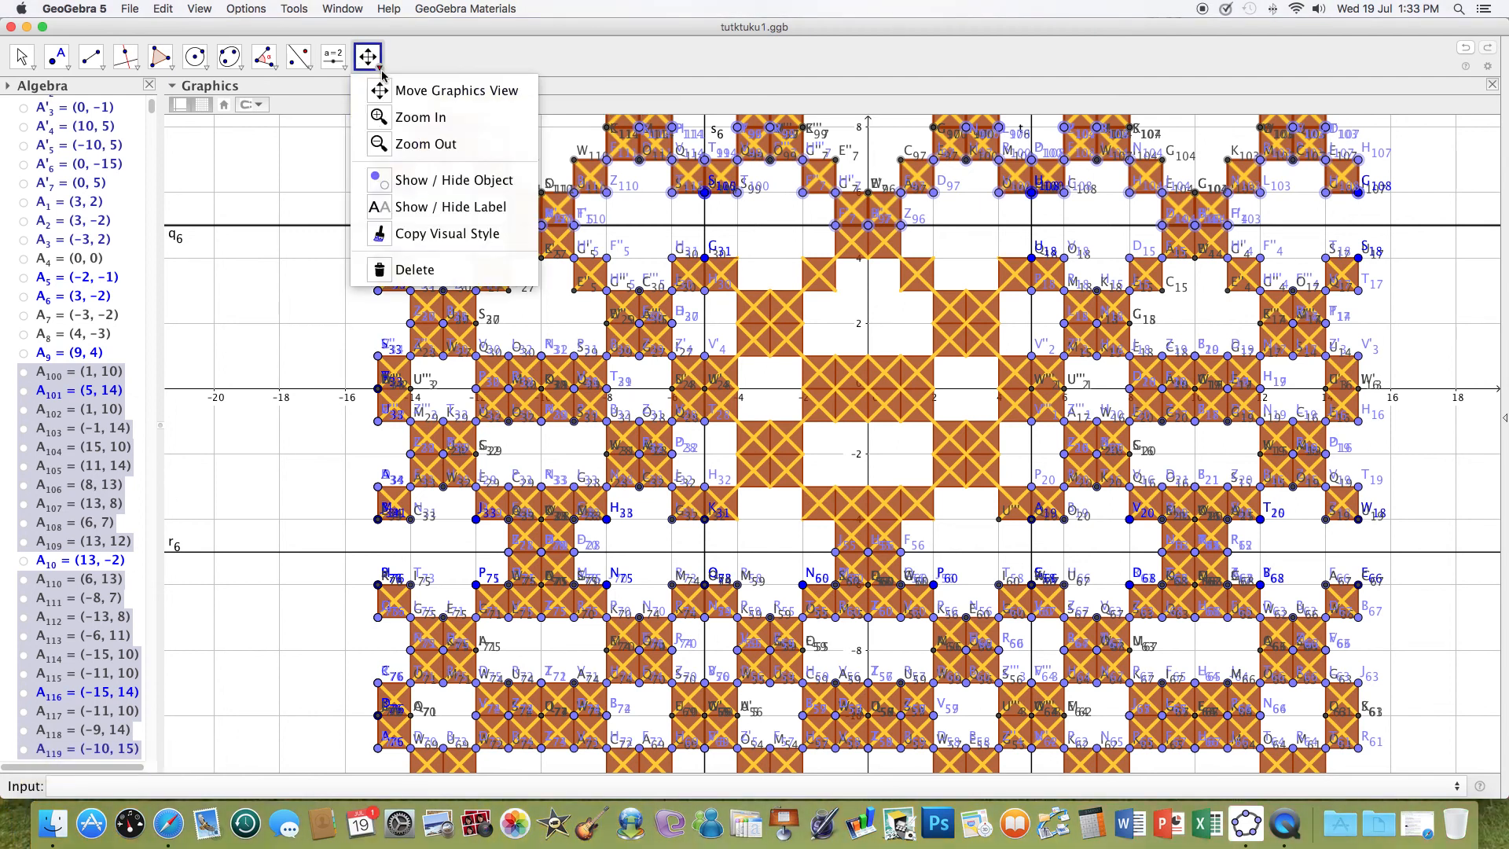
click(406, 151)
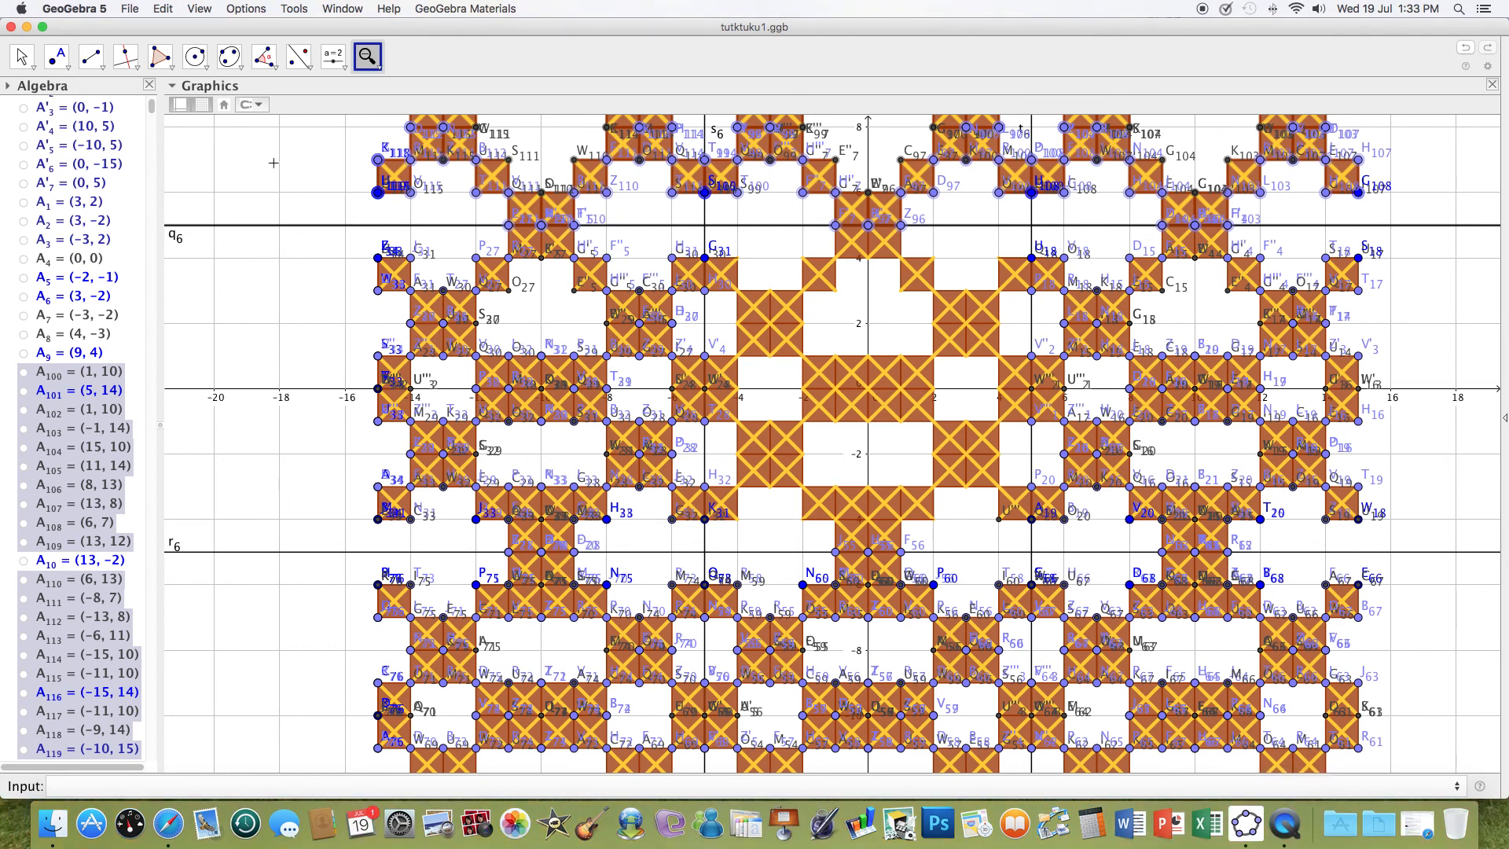
key(ctrl+g)
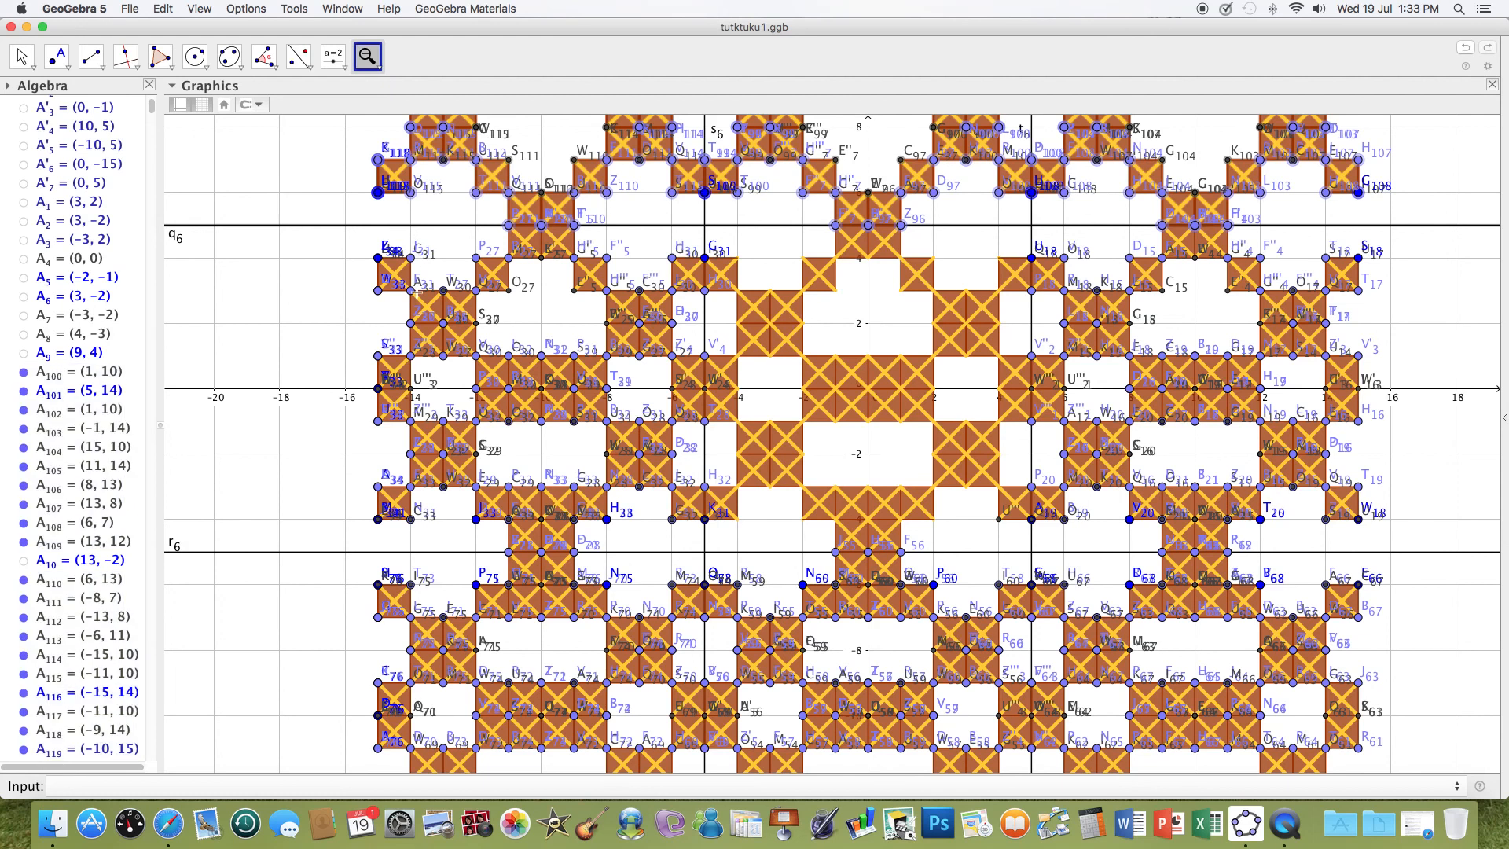
Step: Zoom out and pan the graphics view to show the full width and upper rows of the tiled pattern
click(1286, 825)
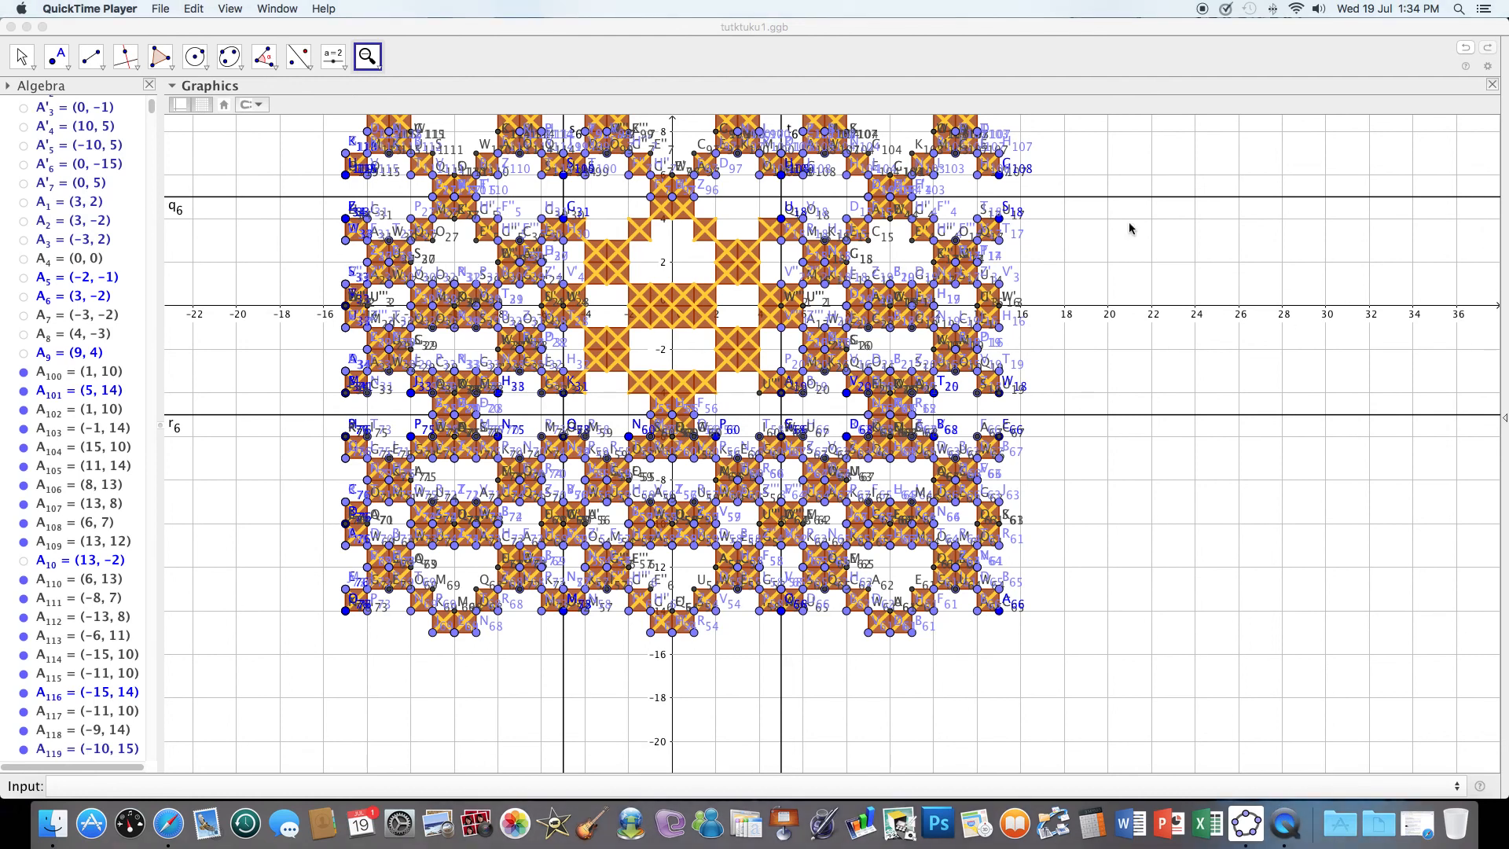
click(367, 56)
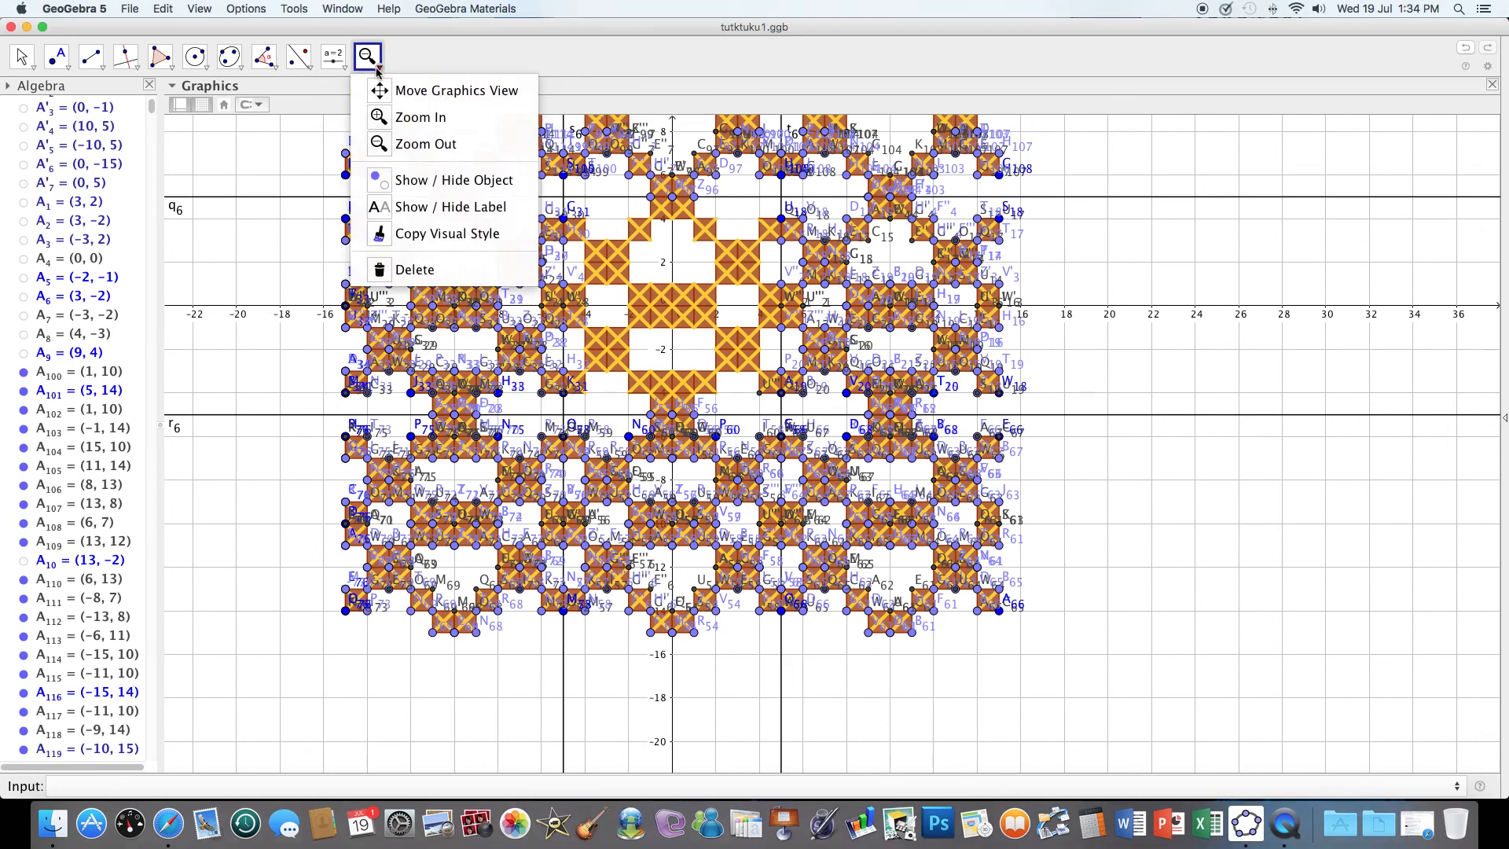
click(424, 91)
drag(252, 228, 284, 283)
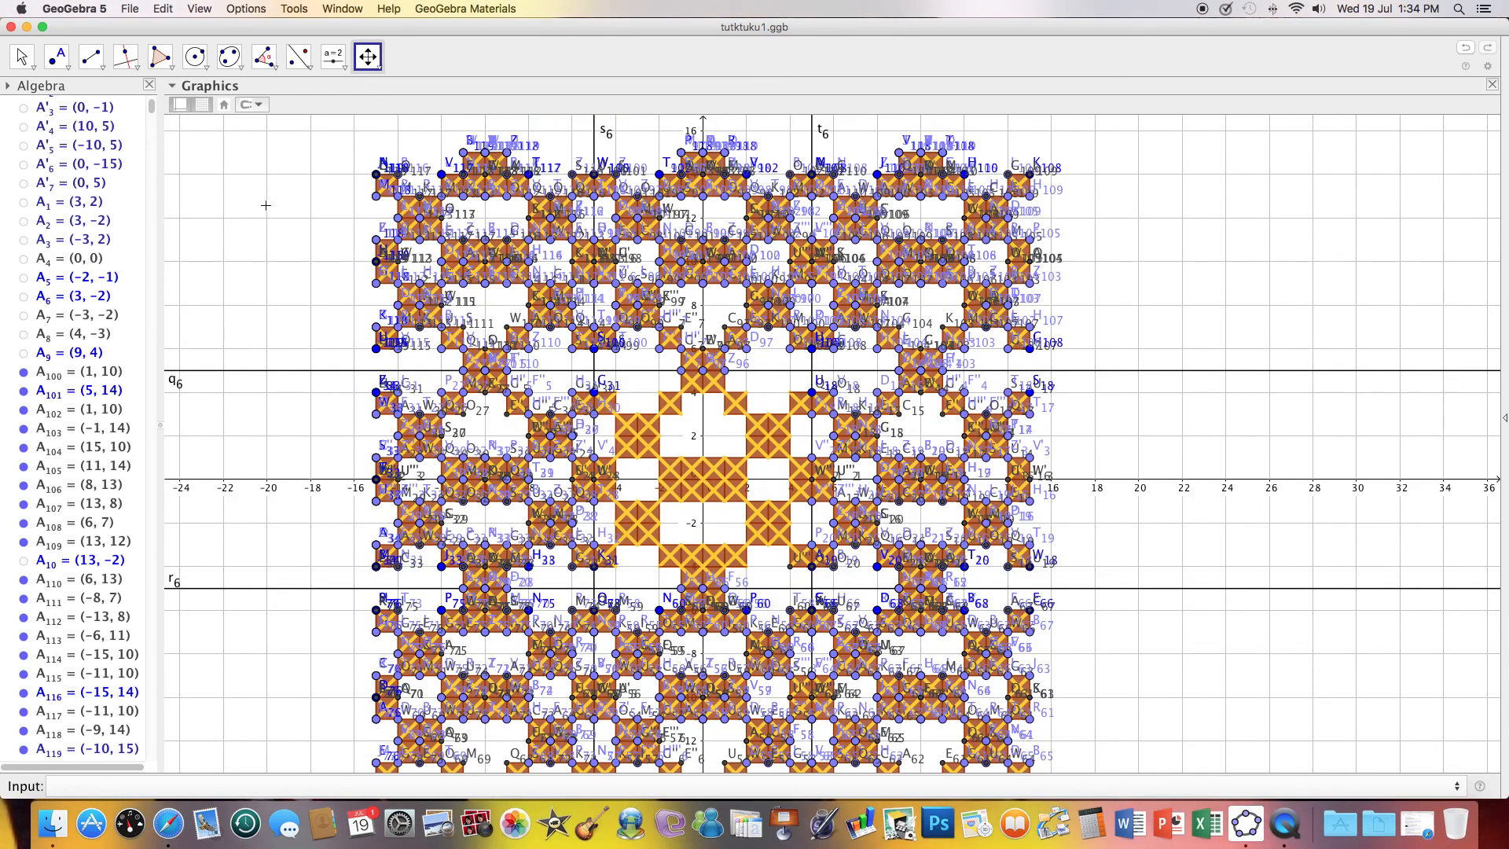
drag(268, 212, 253, 195)
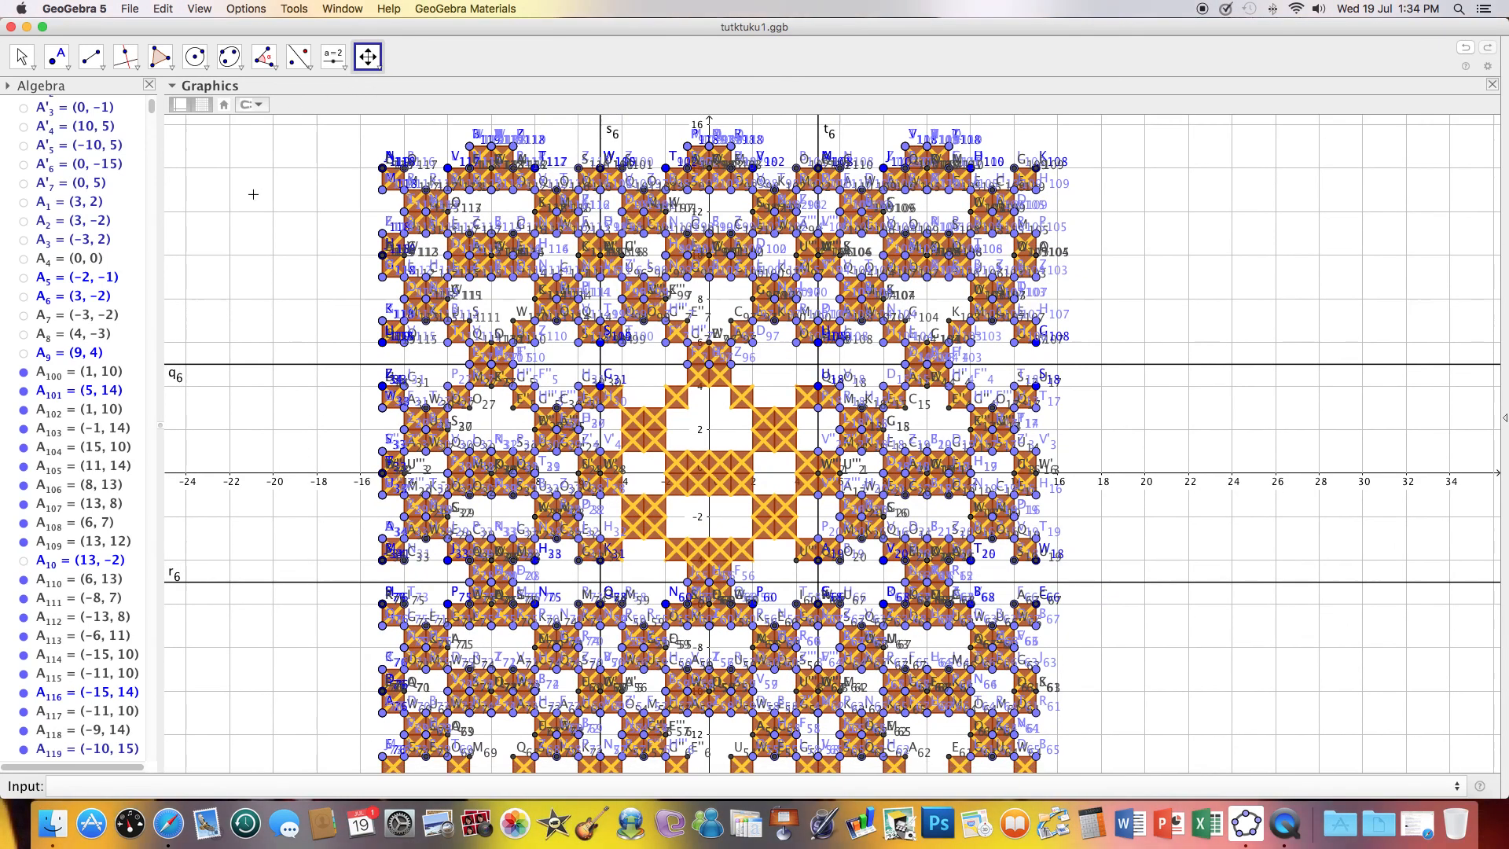
Step: Switch to QuickTime Player, quit it and name the unsaved screen recording tukutuku
click(1285, 823)
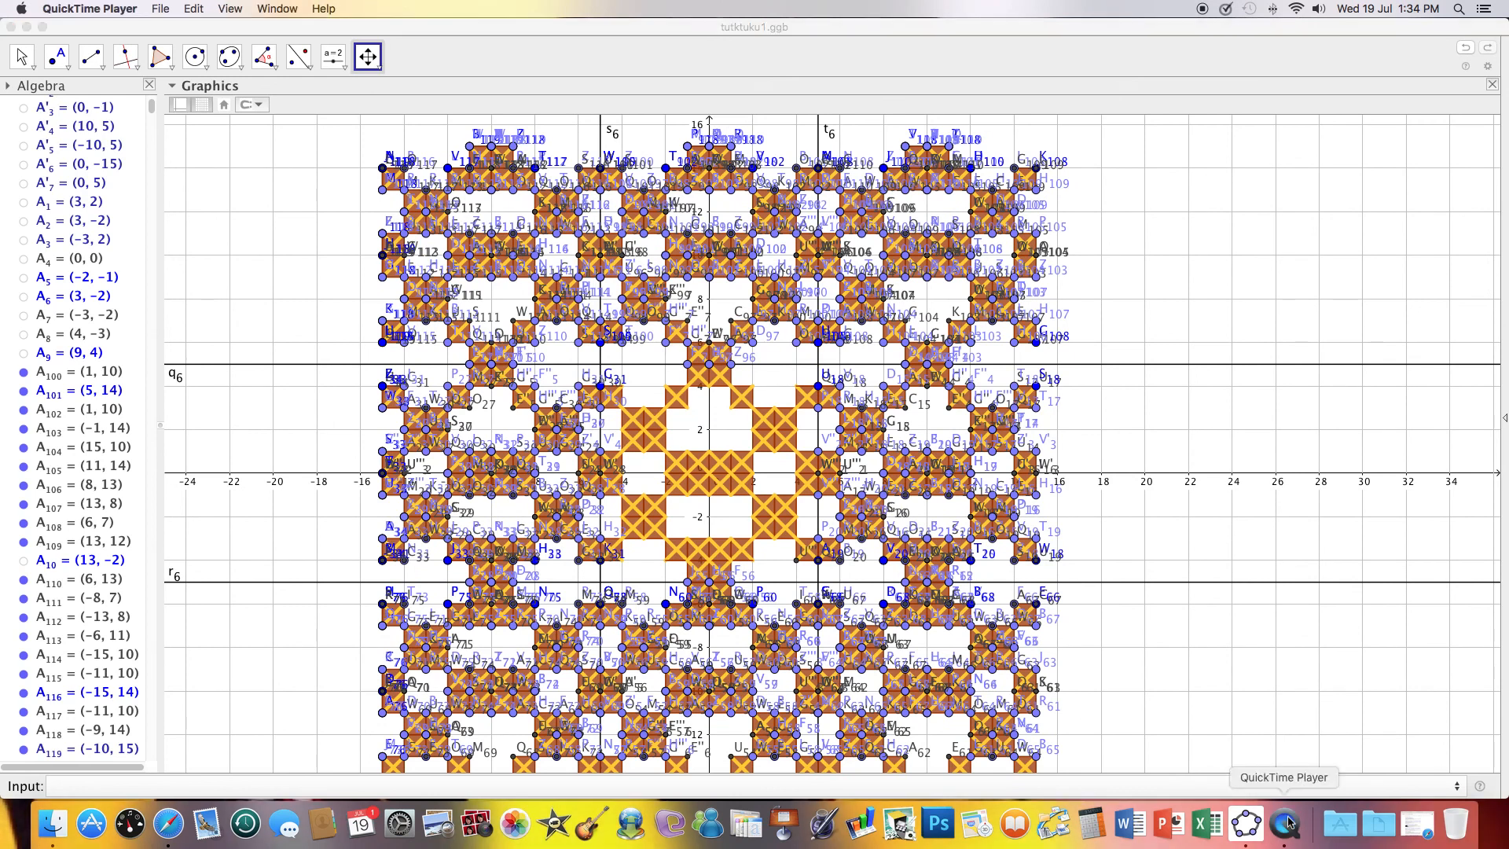
click(85, 9)
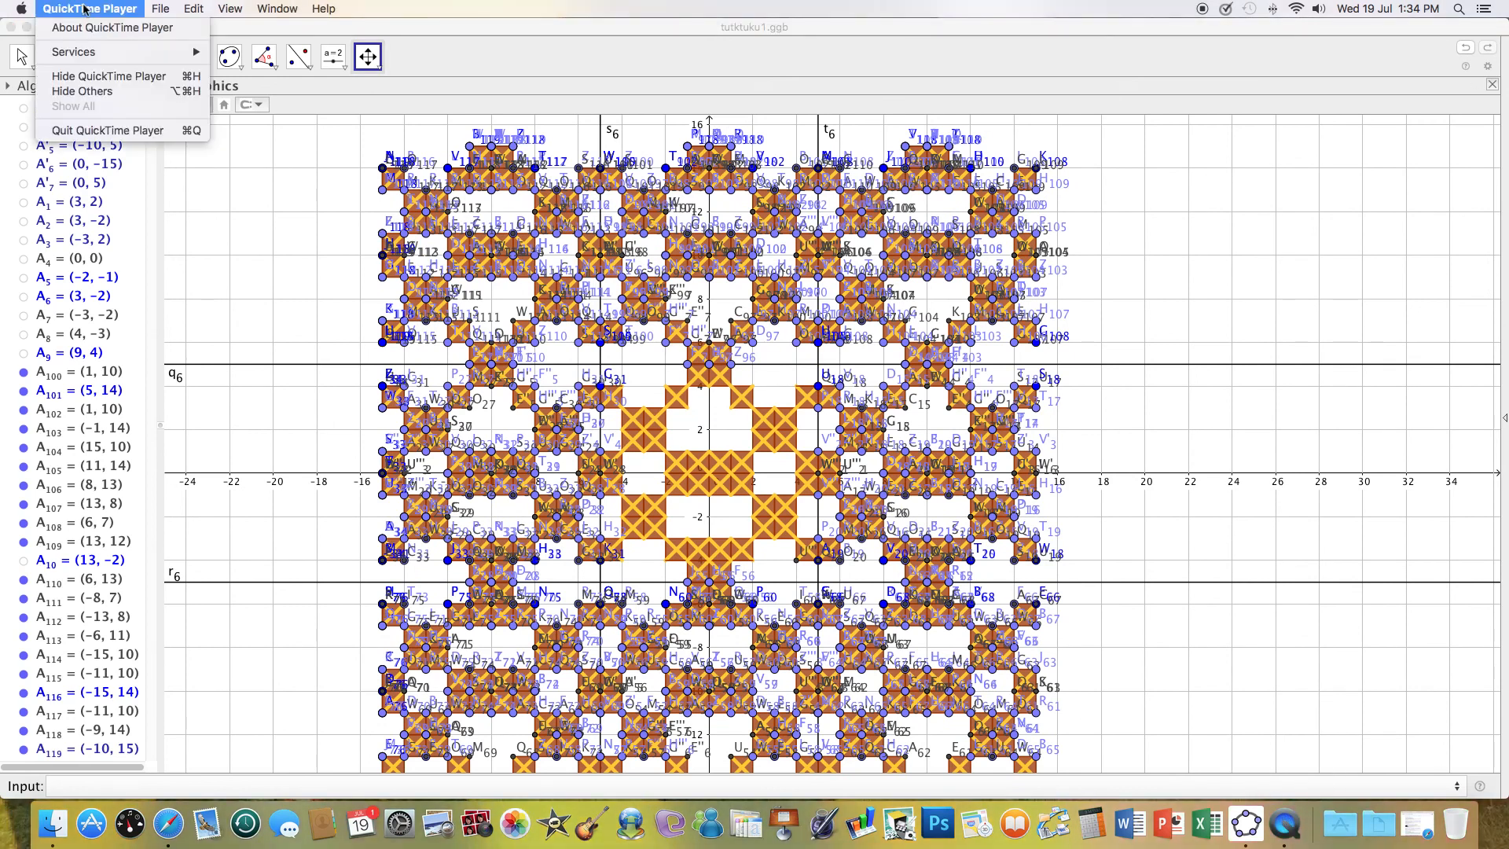
click(85, 131)
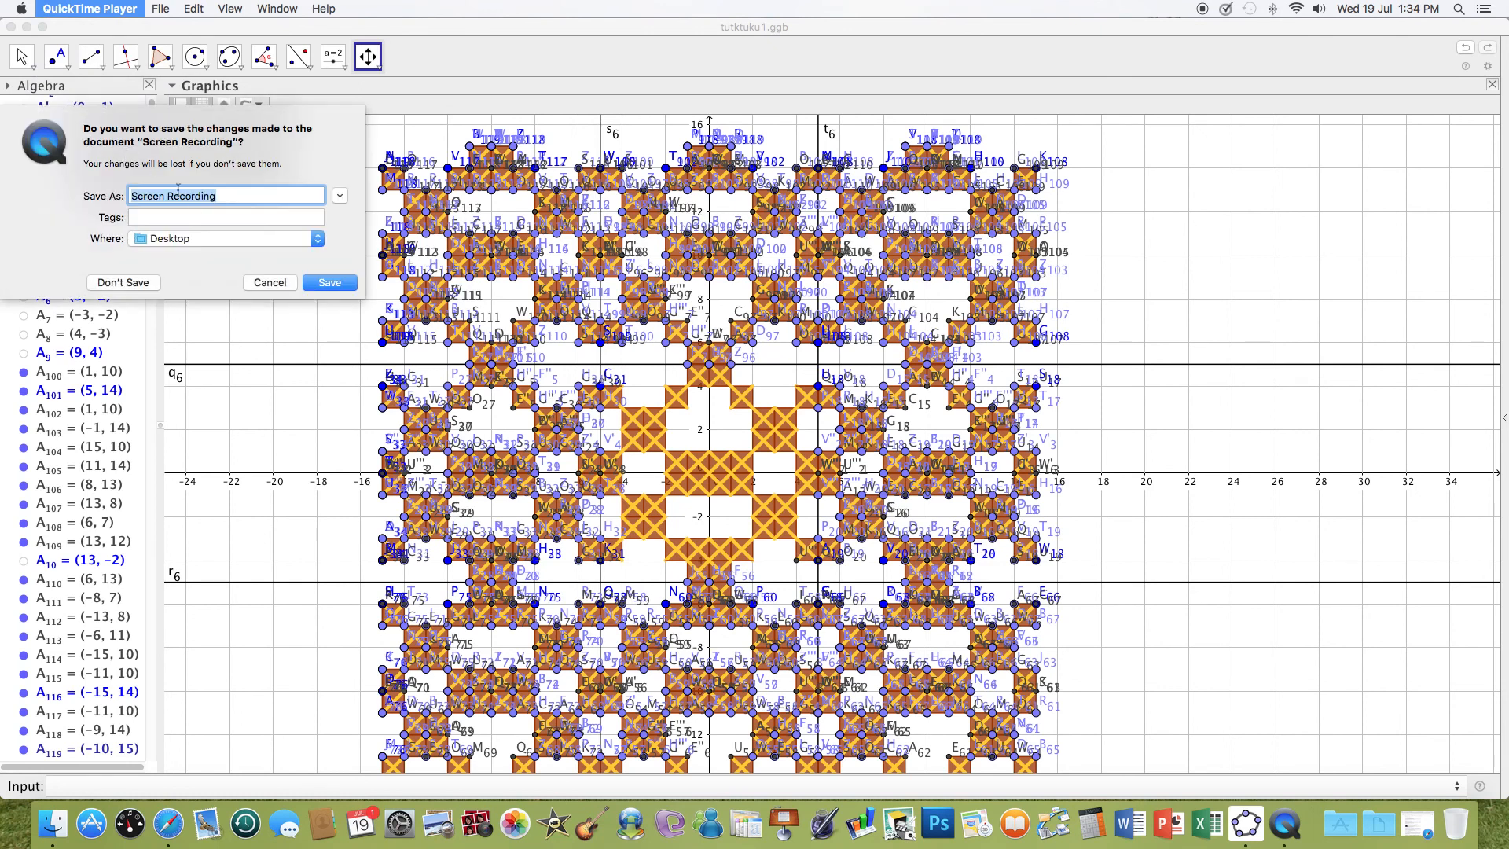
text(tu)
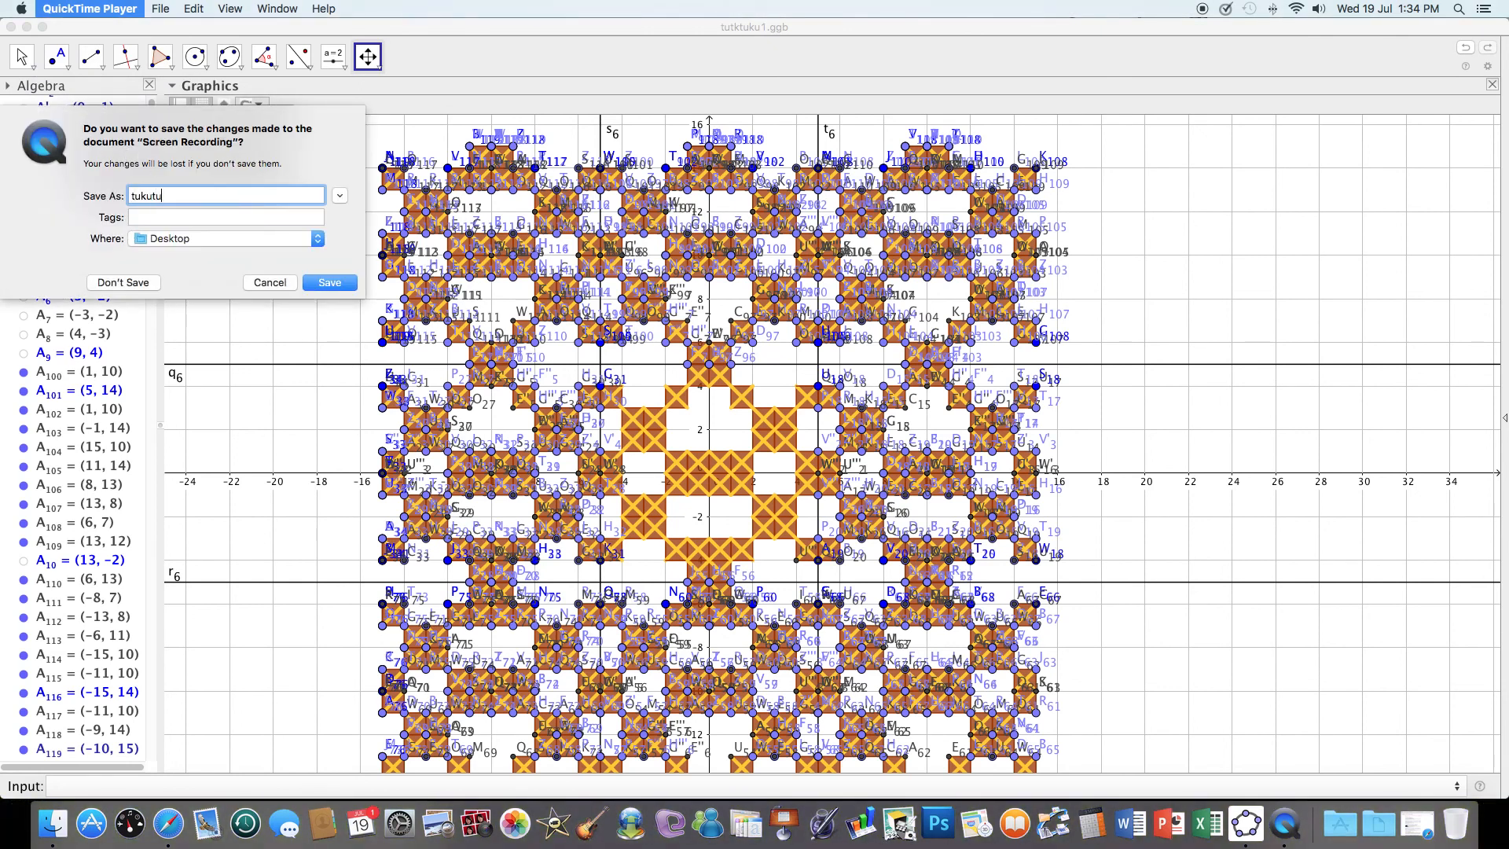
text(kutuku)
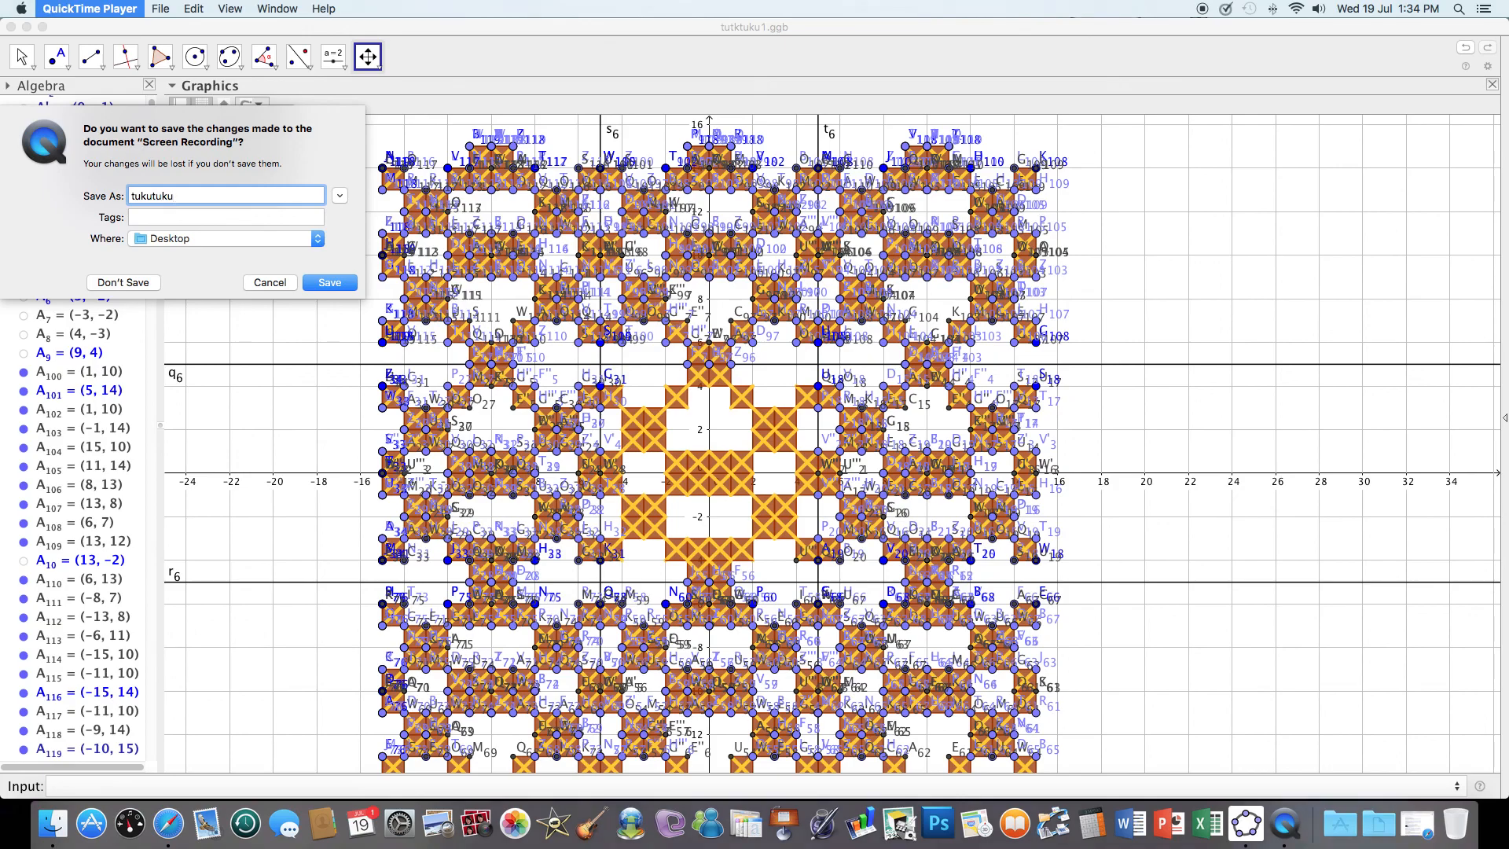